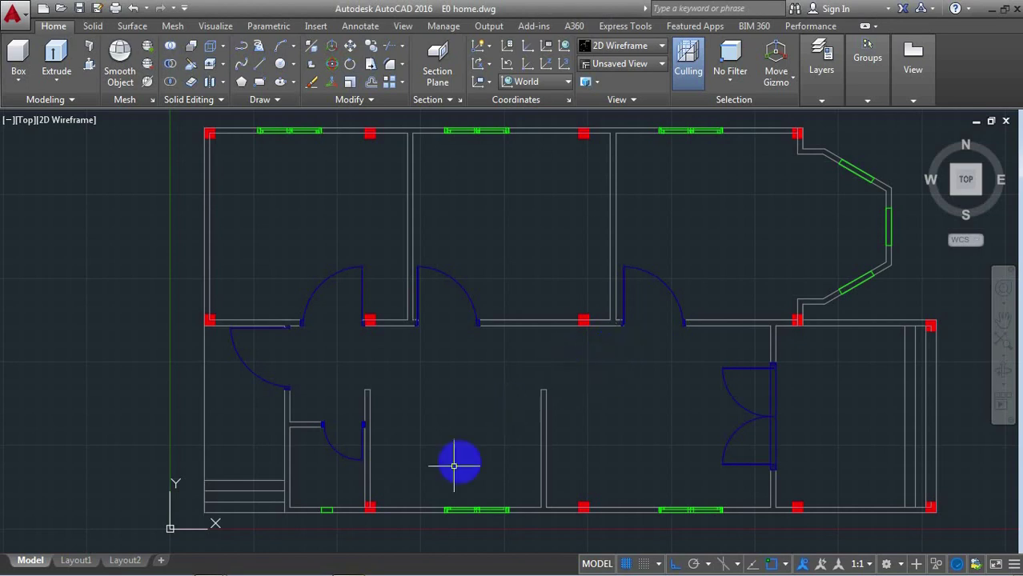
# Check the dimensioned E0 drawing home.pdf reference, then return to the E0 home drawing.
pyautogui.click(351, 565)
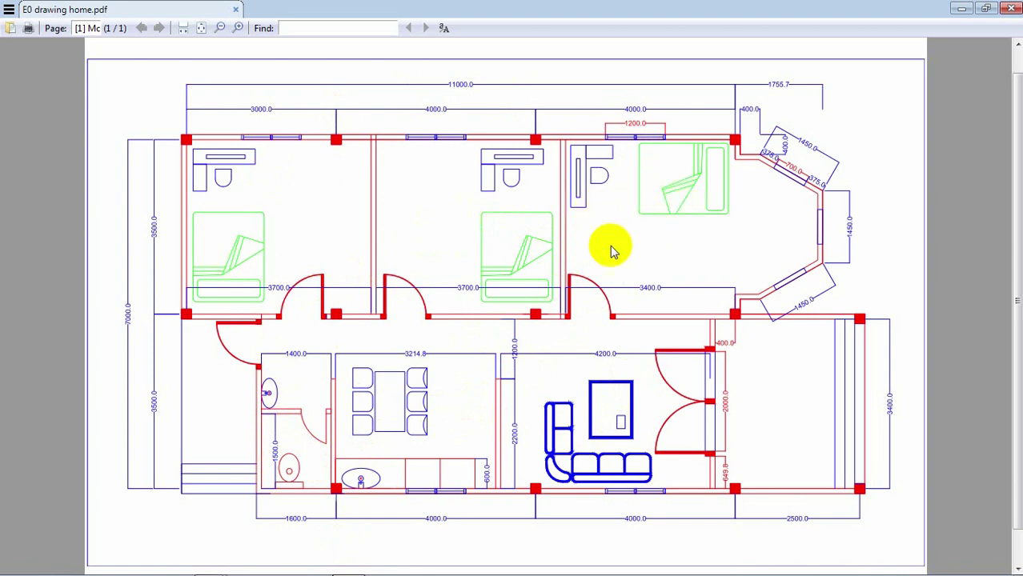
pyautogui.moveTo(202, 572)
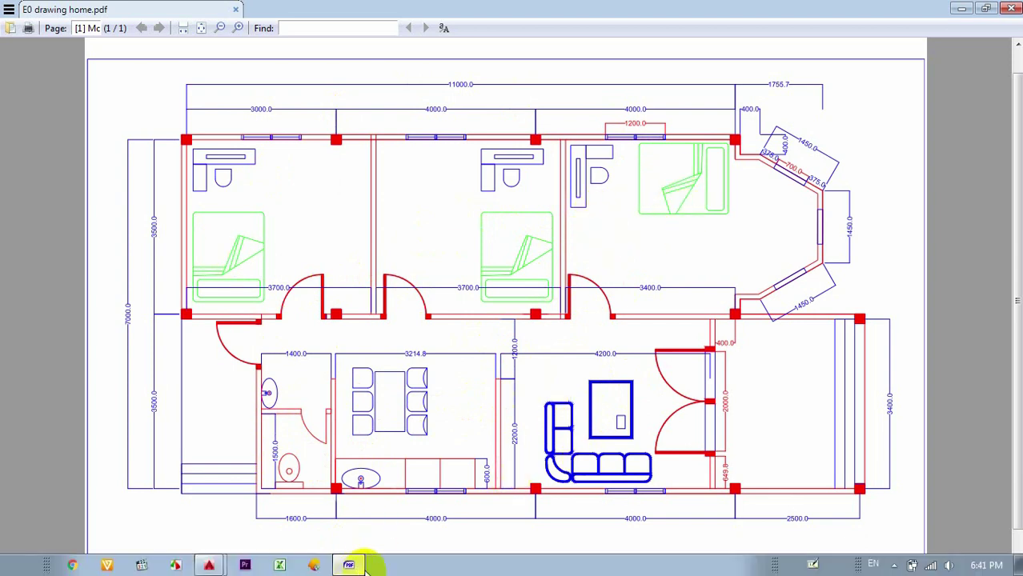
pyautogui.click(349, 565)
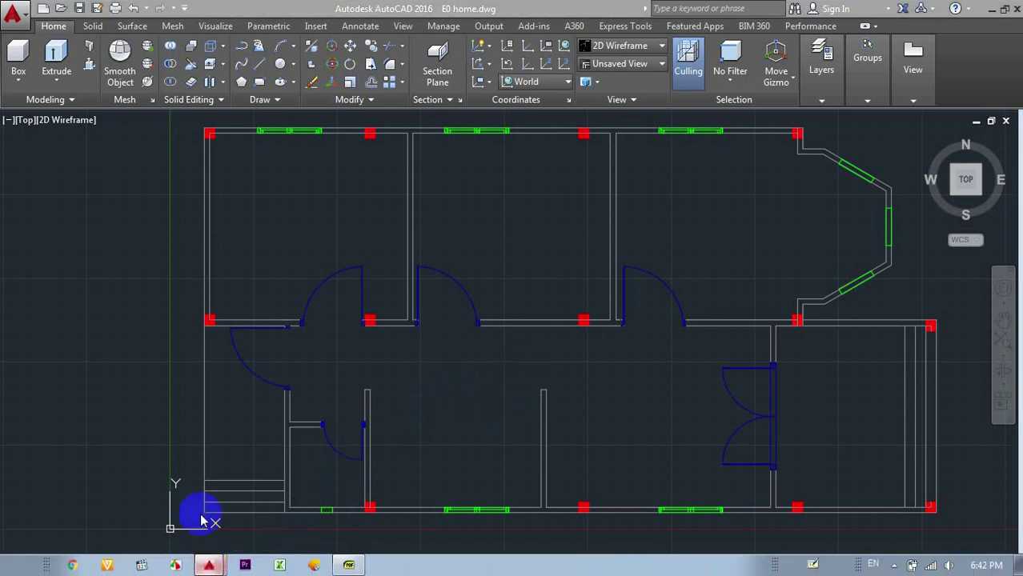
# Copy the sofa and coffee table from home.dwg and switch back to E0 home.dwg.
pyautogui.hotkey('ctrl', 'Tab')
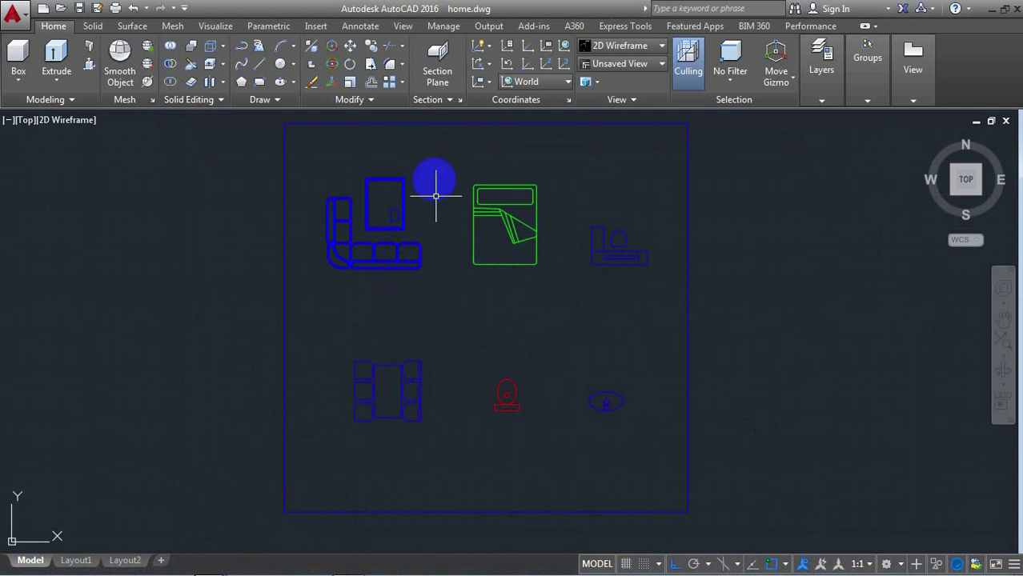
pyautogui.click(438, 160)
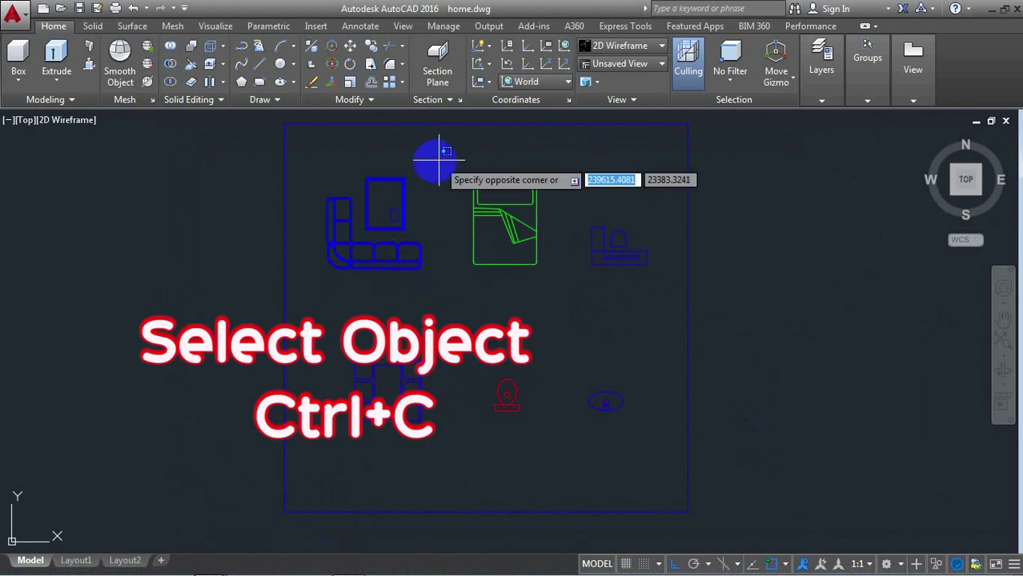
pyautogui.click(313, 302)
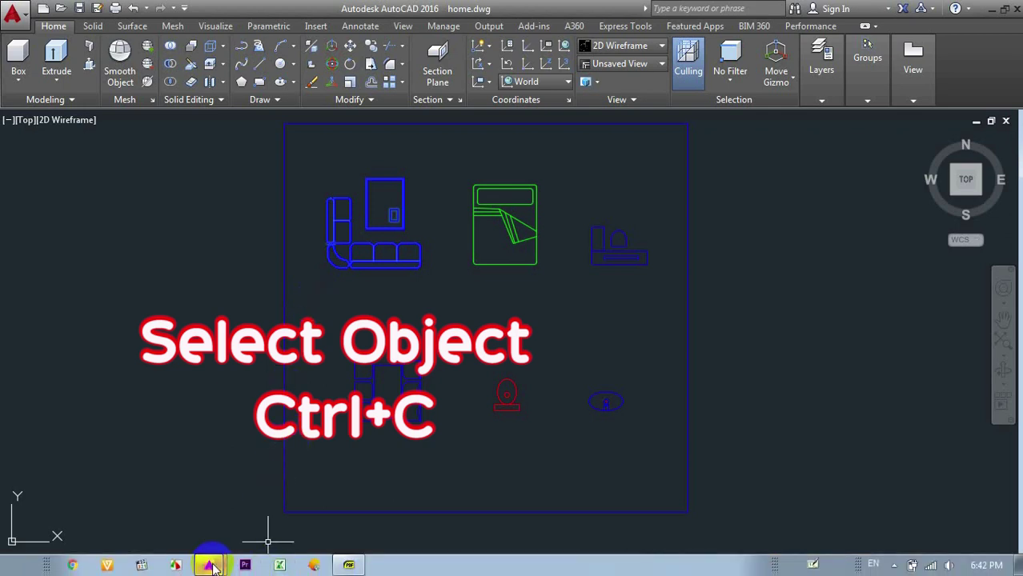
pyautogui.click(210, 543)
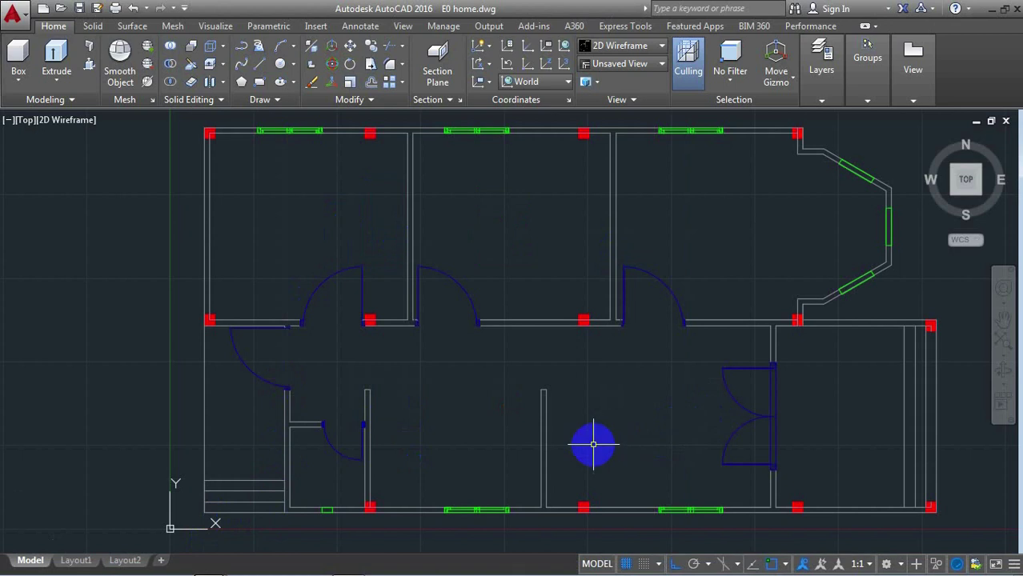
# Paste the sofa set at the living room's bottom-wall corner.
pyautogui.hotkey('ctrl', 'v')
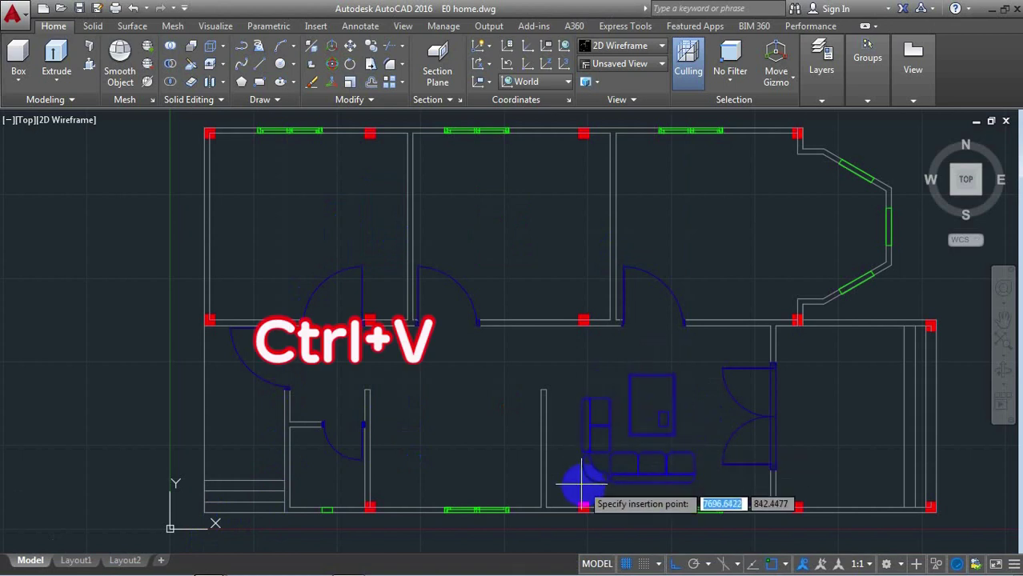
pyautogui.scroll(2, 583, 488)
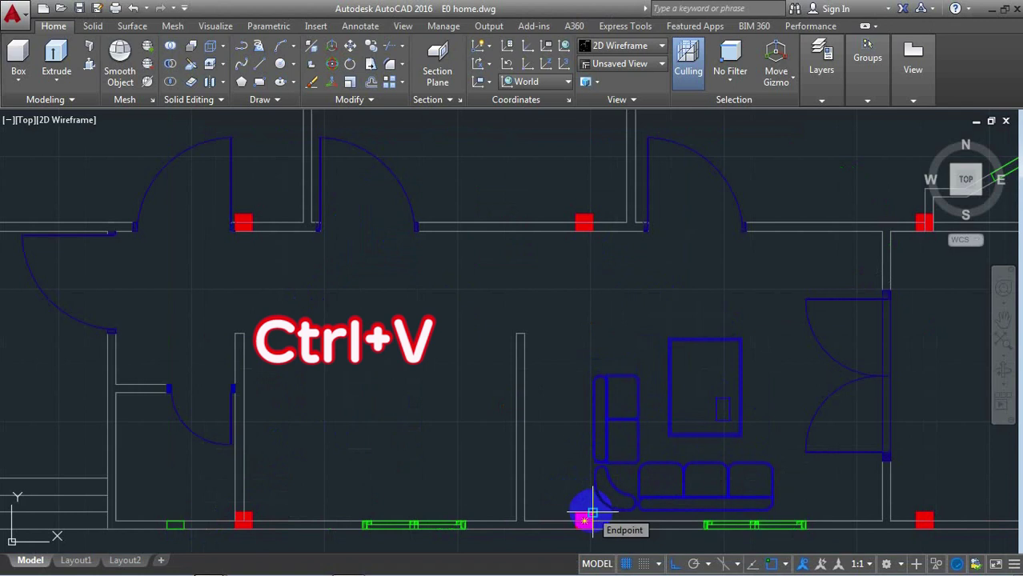
pyautogui.click(591, 512)
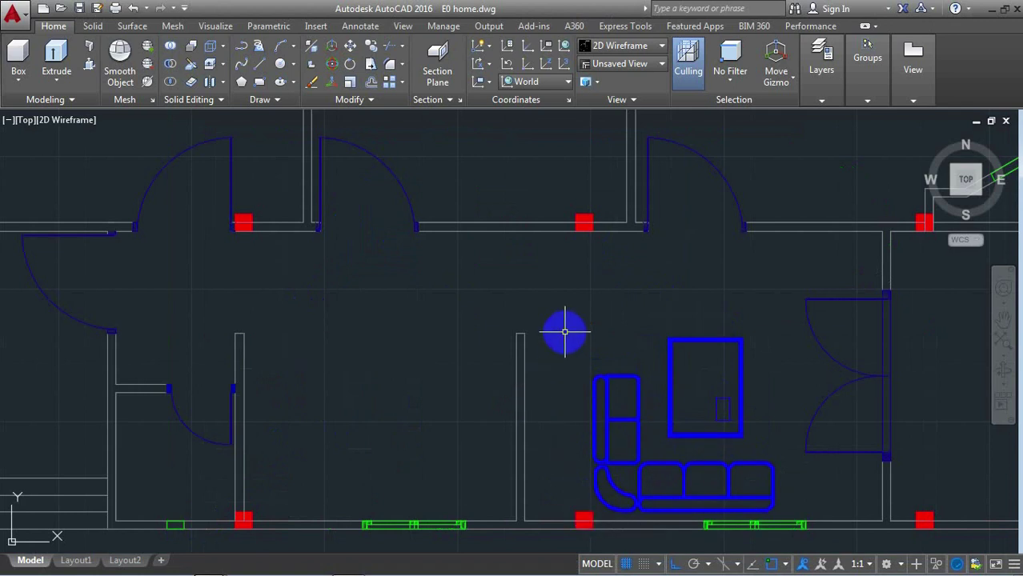
pyautogui.scroll(-2, 565, 331)
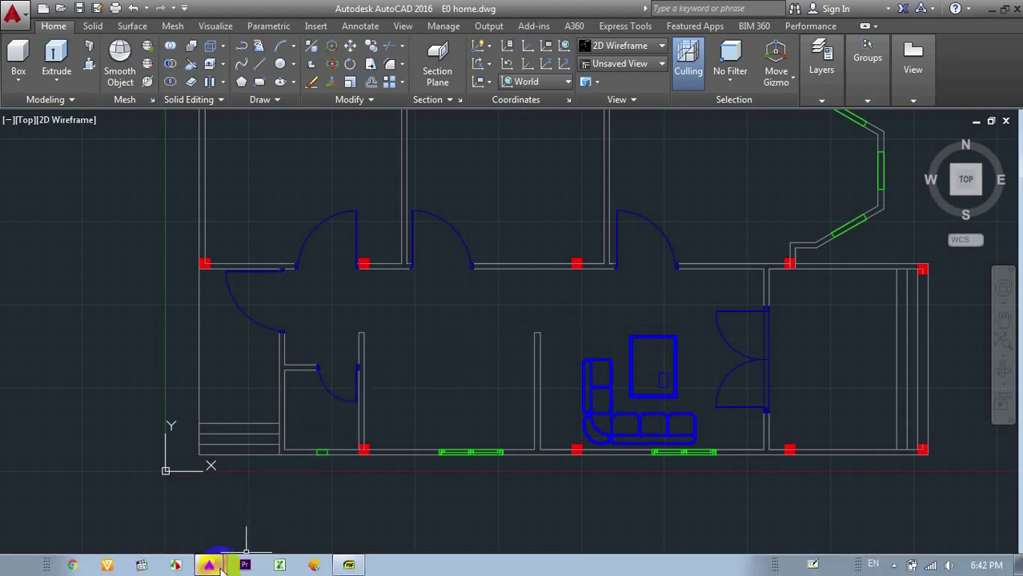
# Copy the bed from home.dwg and paste it into E0 home's top-right bedroom.
pyautogui.hotkey('ctrl', 'Tab')
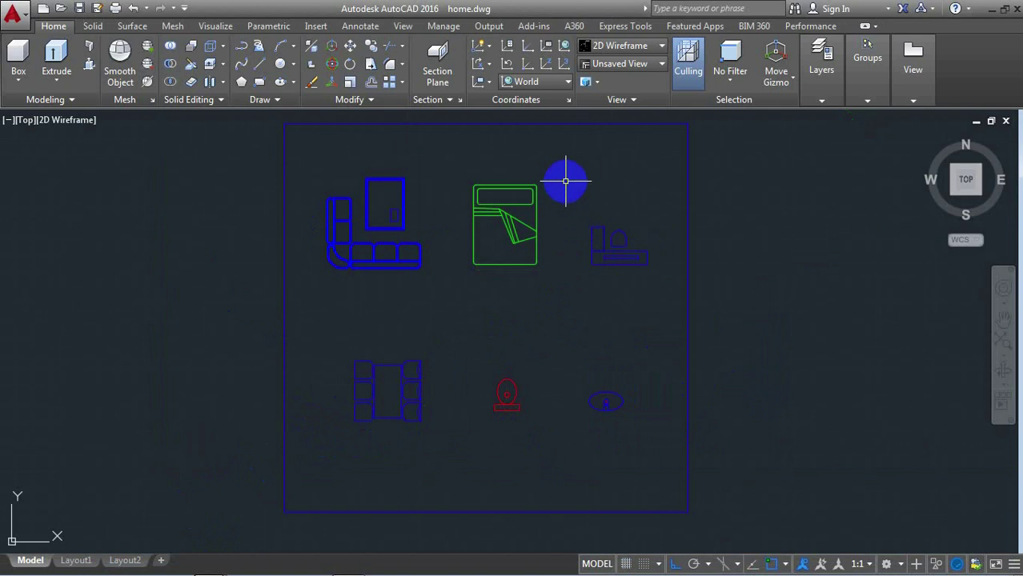
pyautogui.click(539, 182)
pyautogui.click(467, 282)
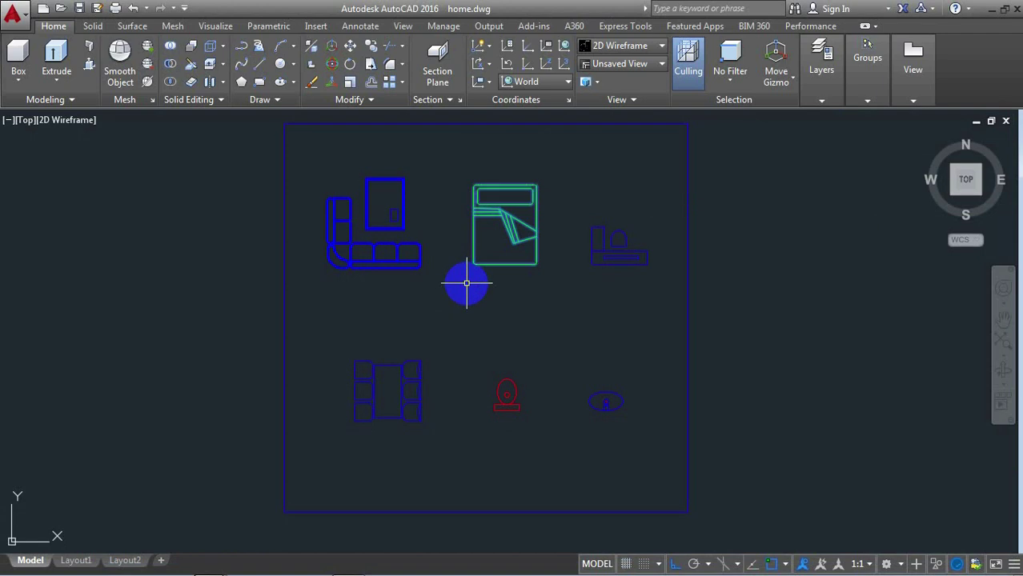
pyautogui.moveTo(210, 566)
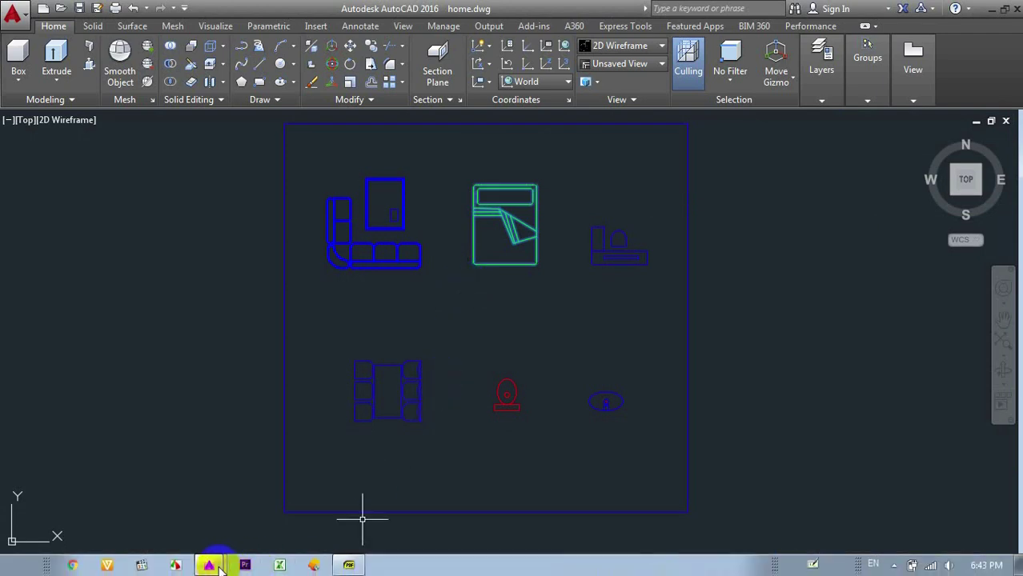
pyautogui.hotkey('ctrl', 'Tab')
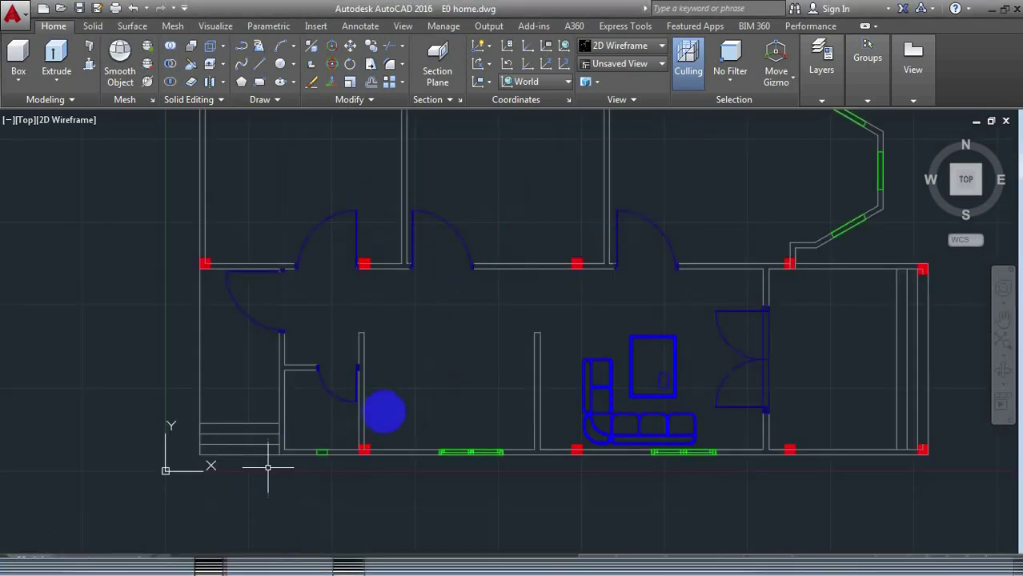
pyautogui.scroll(-2, 389, 413)
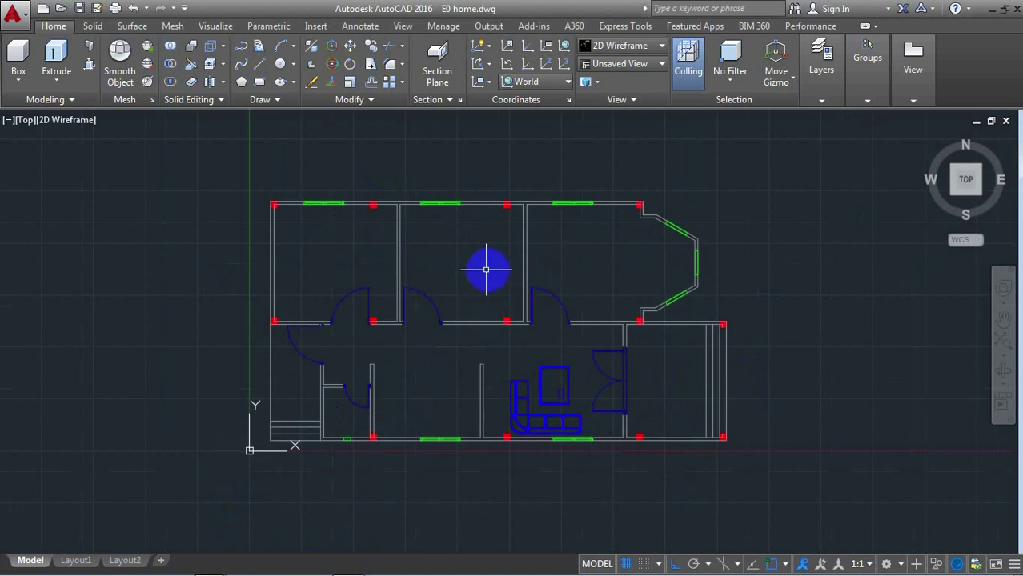
pyautogui.scroll(2, 554, 264)
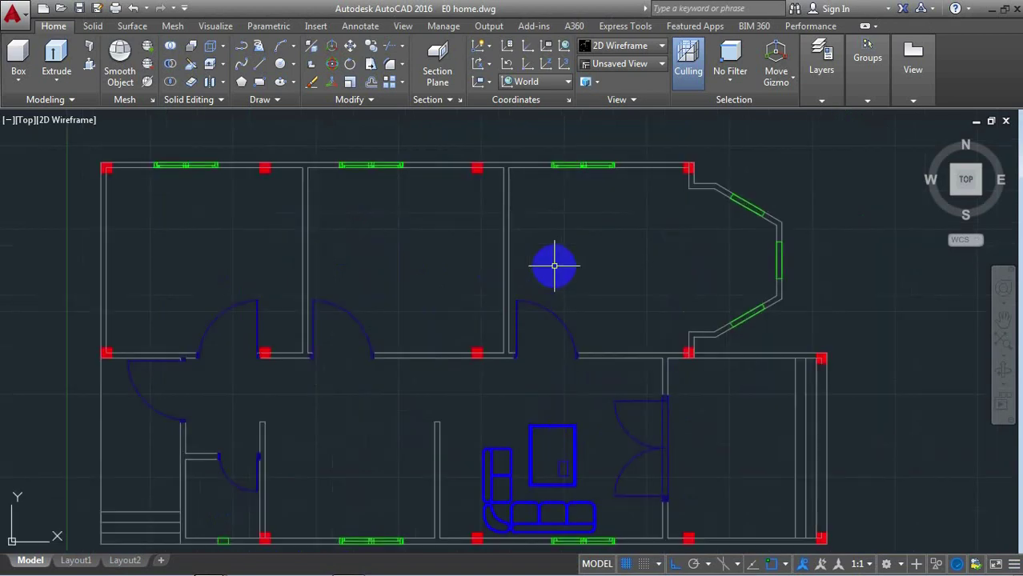
pyautogui.hotkey('ctrl', 'v')
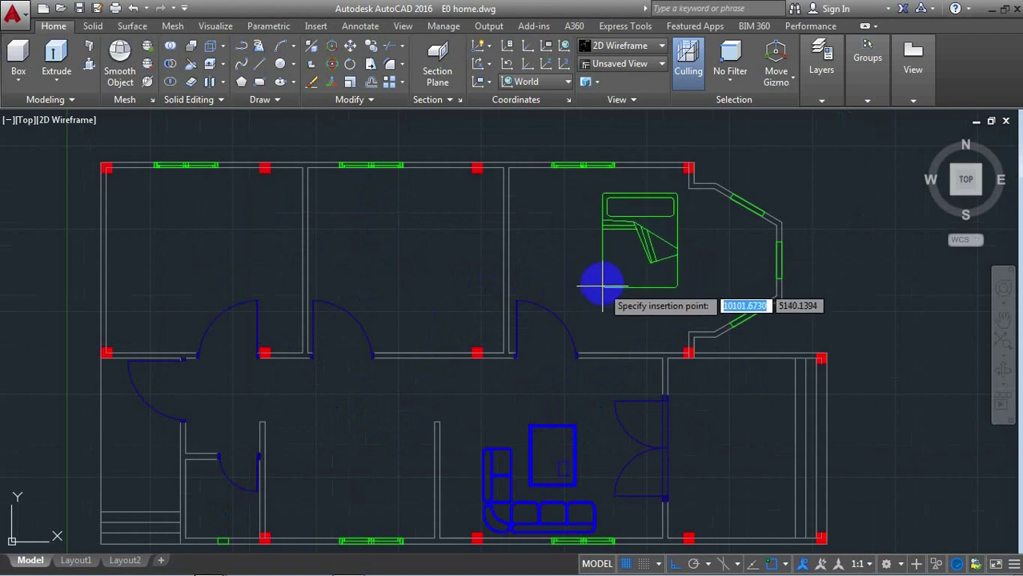
pyautogui.click(599, 283)
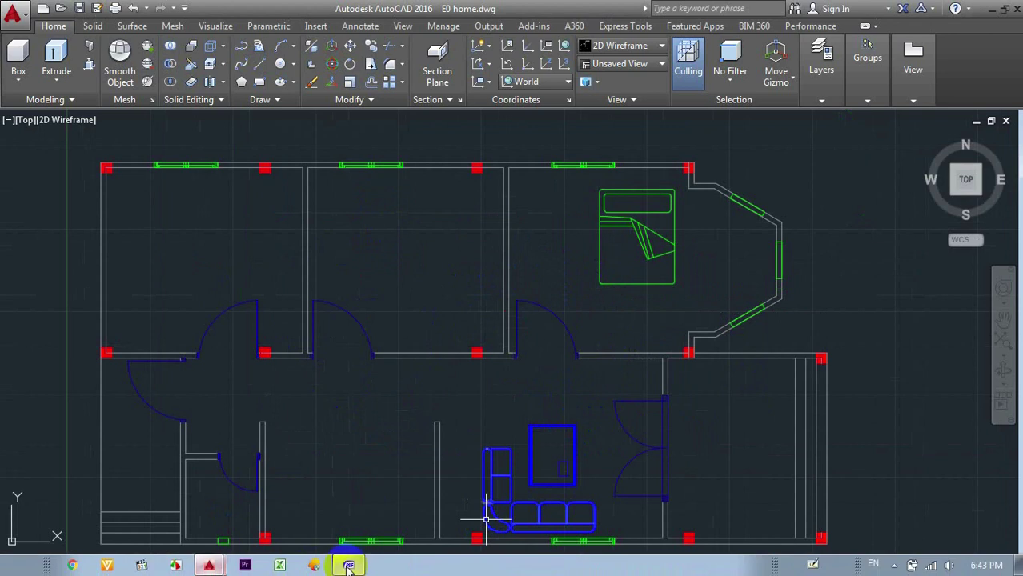
# Compare with the reference PDF and rotate the bed 270° about its corner.
pyautogui.click(349, 566)
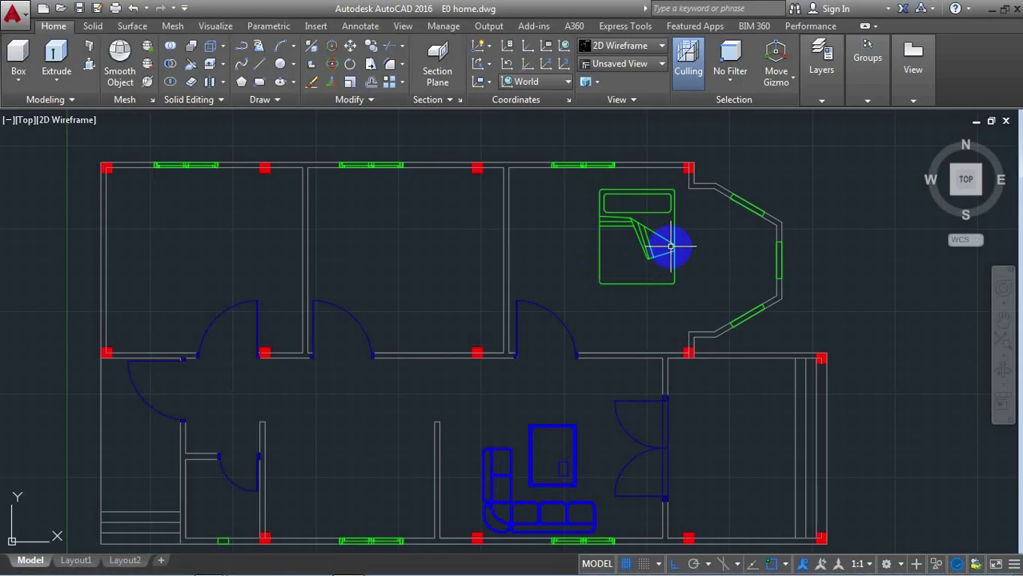
pyautogui.write('o')
pyautogui.press('Return')
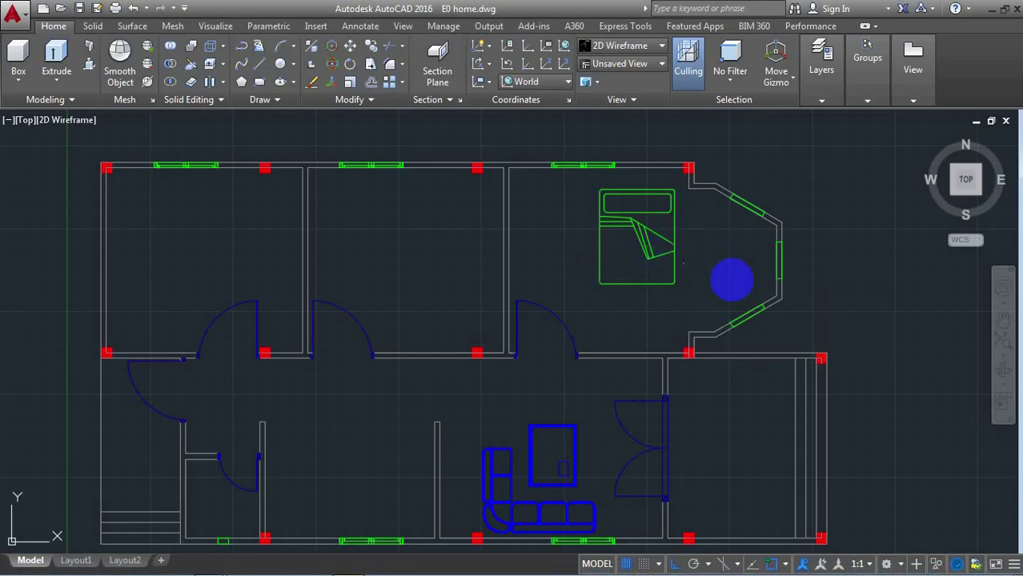
pyautogui.click(680, 269)
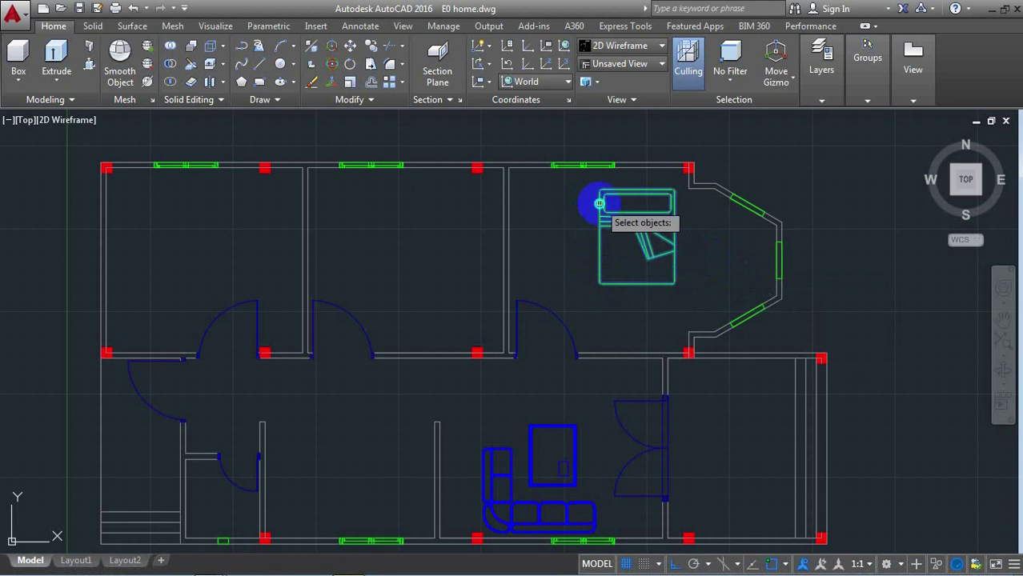
pyautogui.press('Return')
pyautogui.click(600, 194)
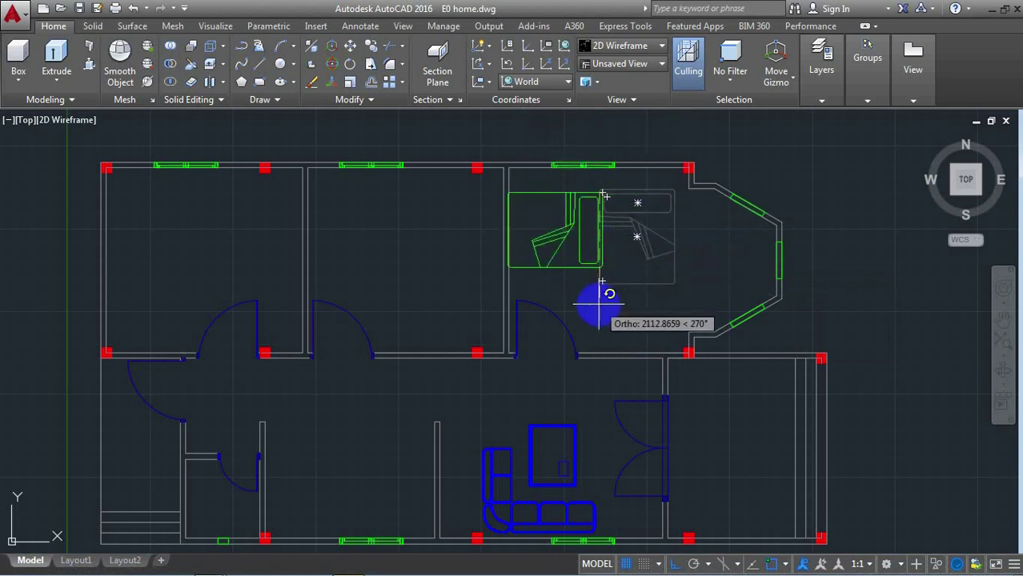
pyautogui.click(599, 305)
pyautogui.write('M')
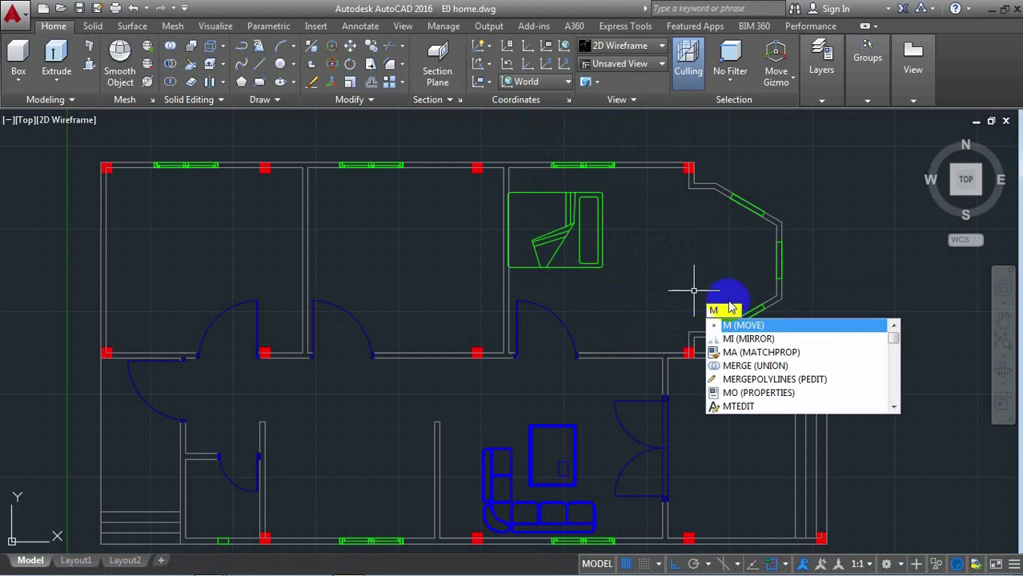
# Move the bed right toward the bay window and up against the top wall.
pyautogui.press('Return')
pyautogui.click(596, 269)
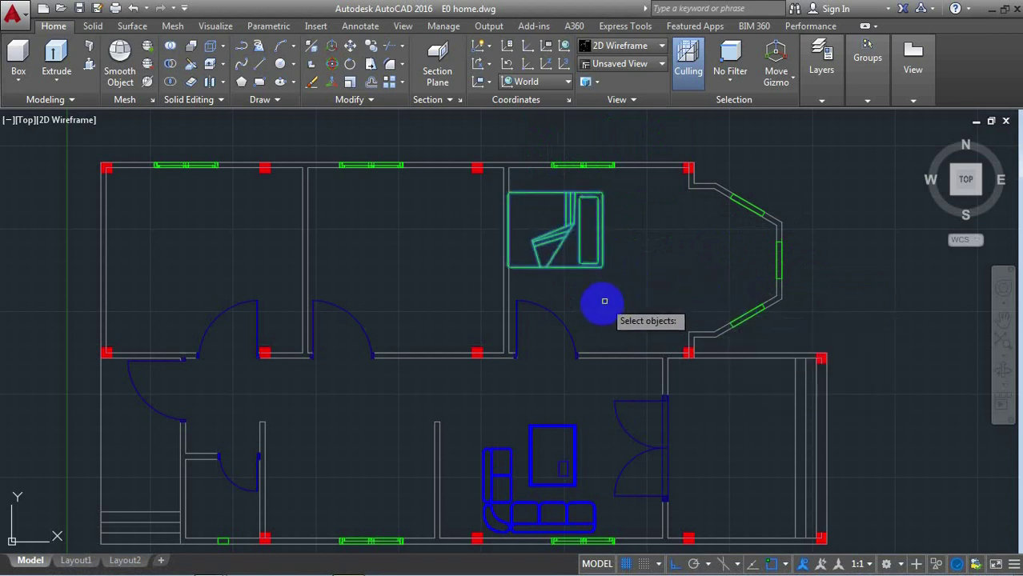
pyautogui.press('Return')
pyautogui.click(599, 304)
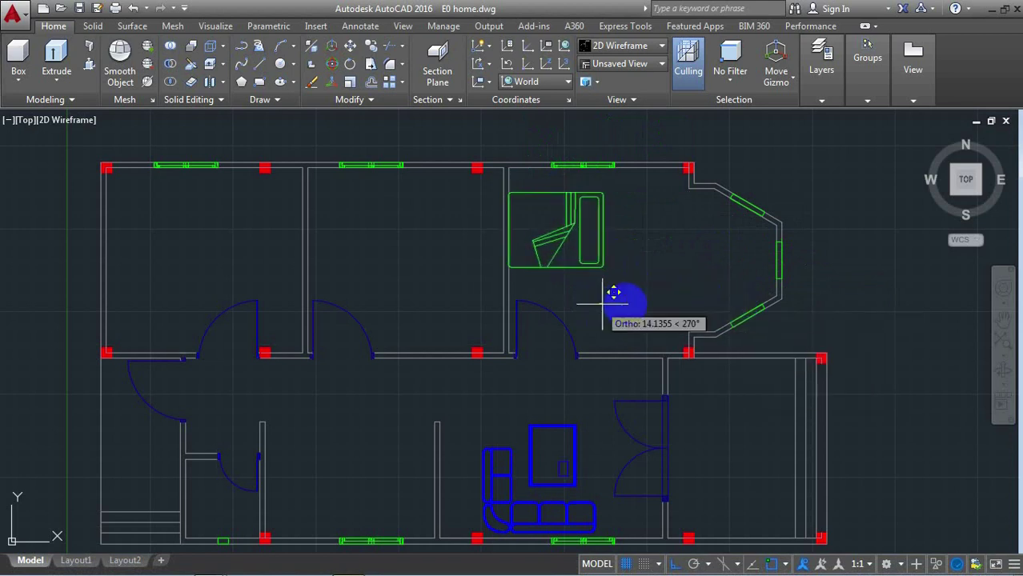
pyautogui.click(690, 290)
pyautogui.press('Return')
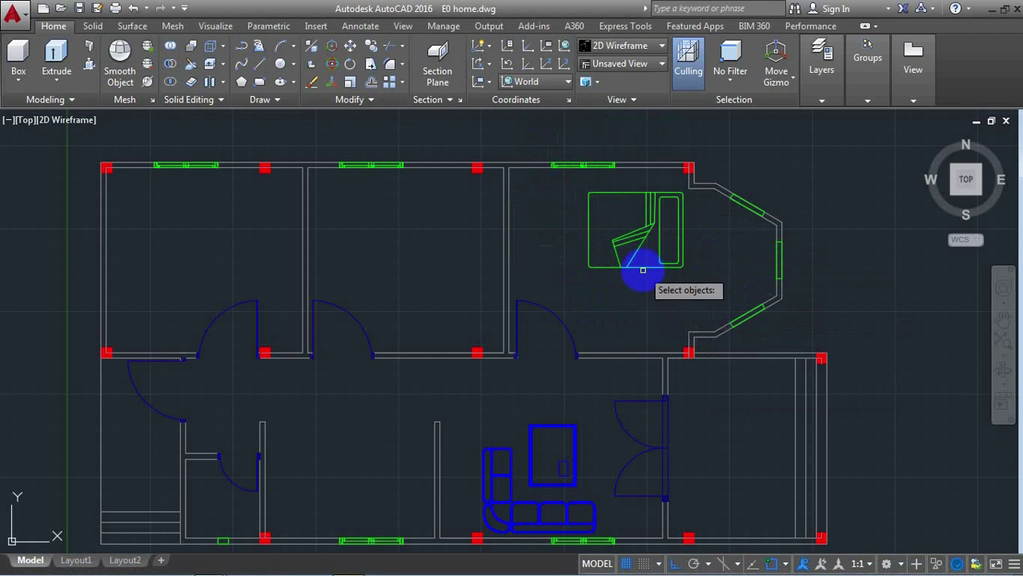
pyautogui.click(633, 260)
pyautogui.press('Return')
pyautogui.click(653, 320)
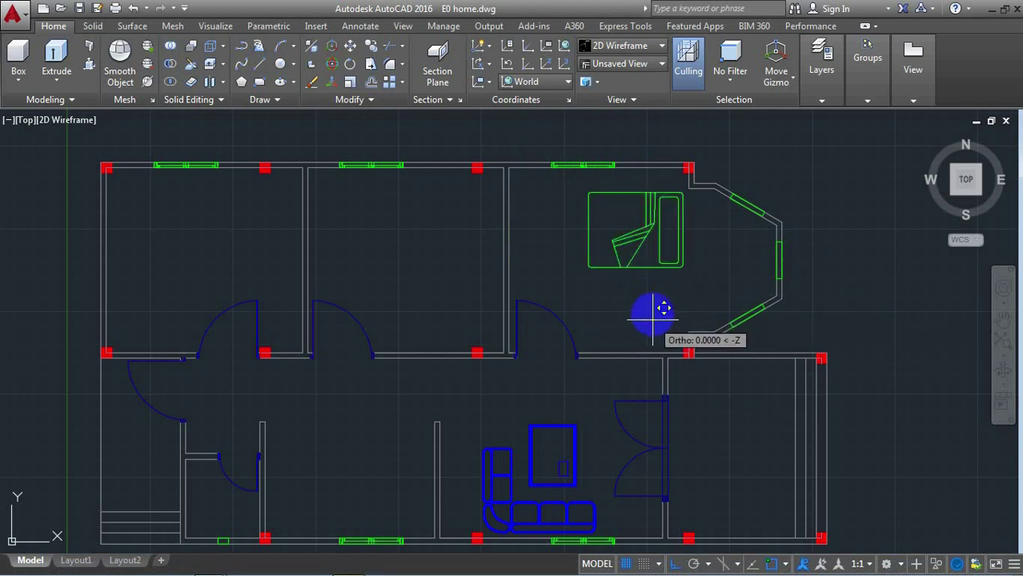
pyautogui.click(651, 302)
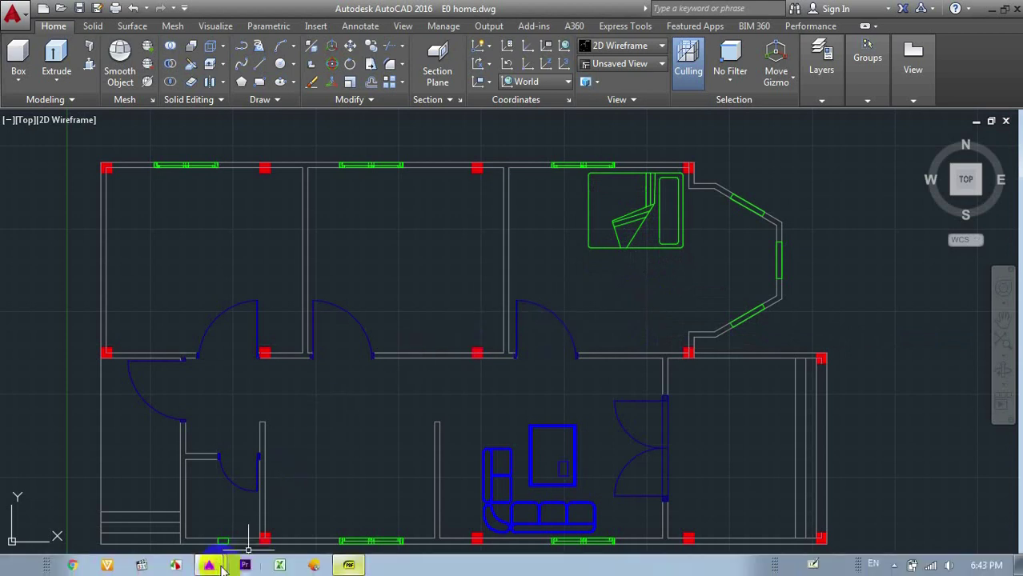
# Copy the desk from home.dwg and paste it into the top-right bedroom.
pyautogui.hotkey('ctrl', 'Tab')
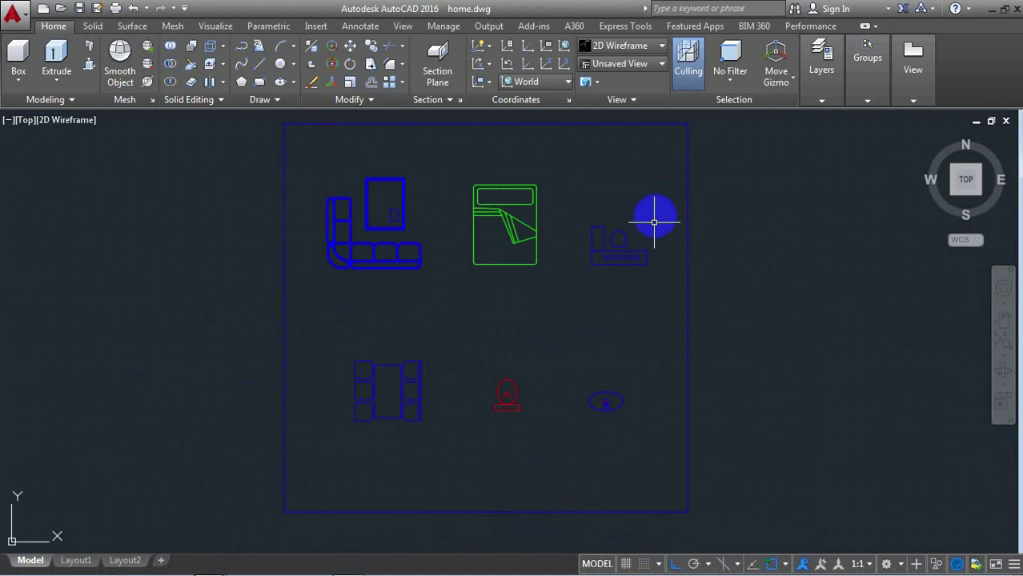
pyautogui.click(658, 207)
pyautogui.click(565, 302)
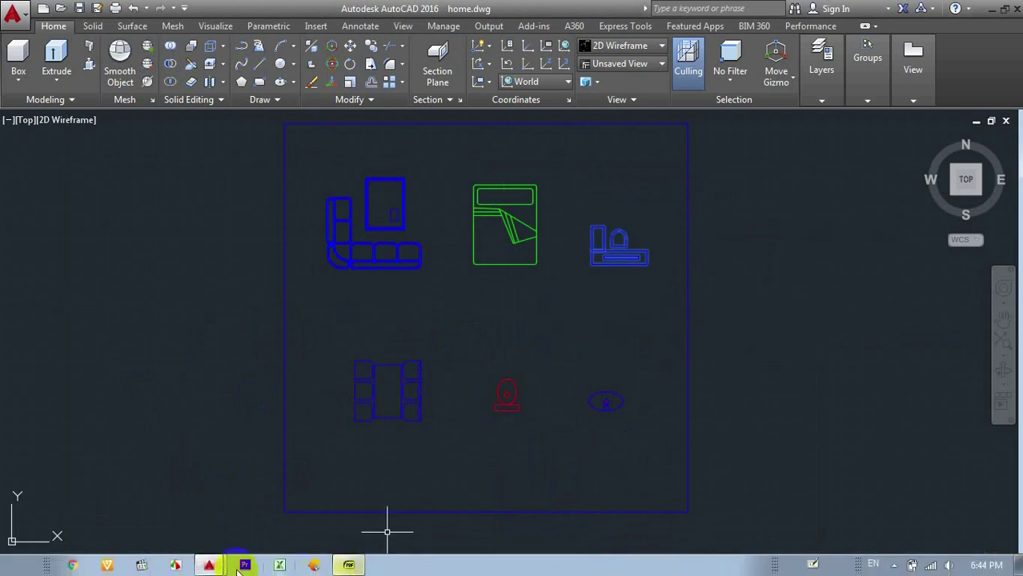
pyautogui.click(212, 547)
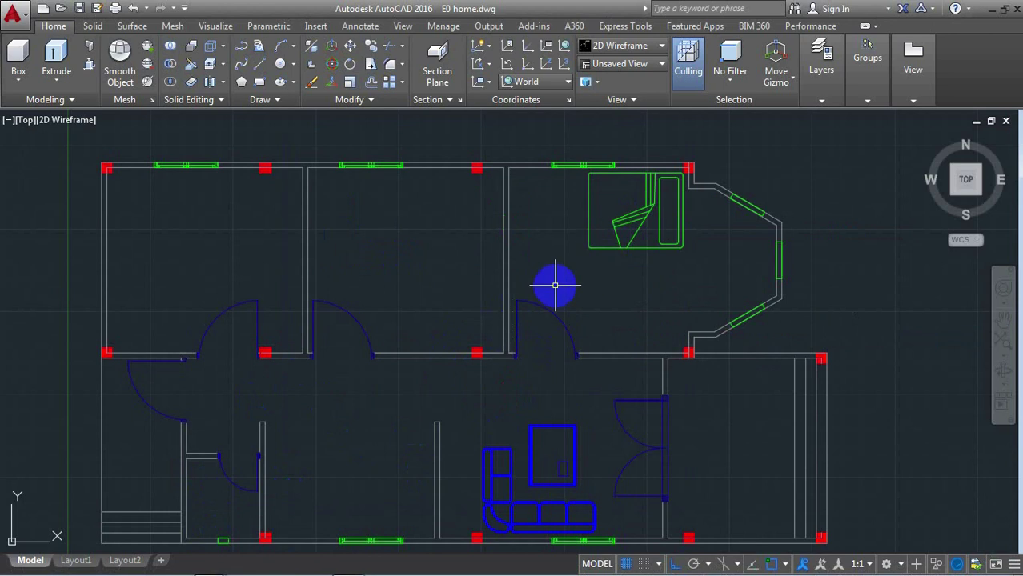
pyautogui.hotkey('ctrl', 'v')
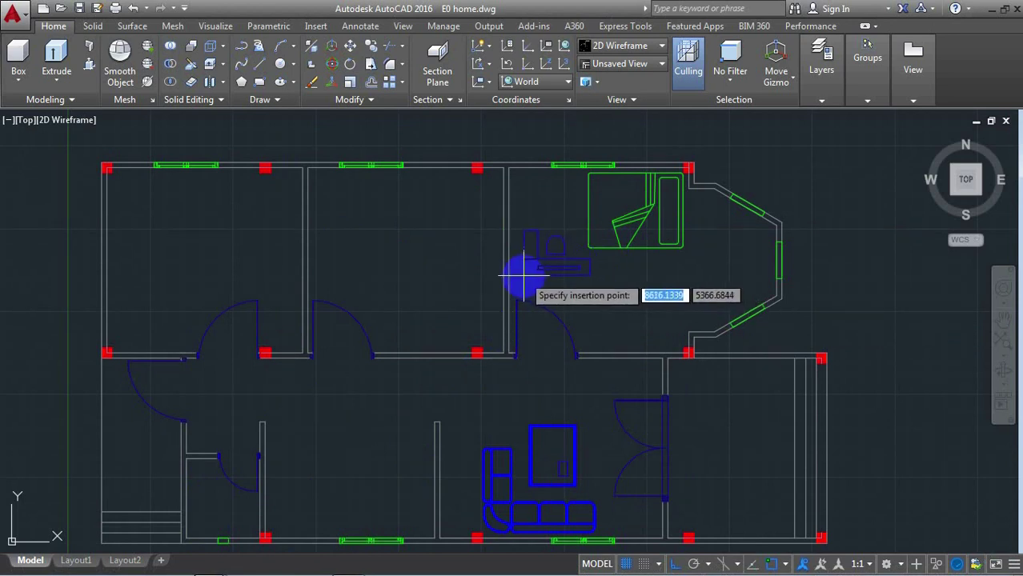
pyautogui.click(522, 277)
pyautogui.write('R')
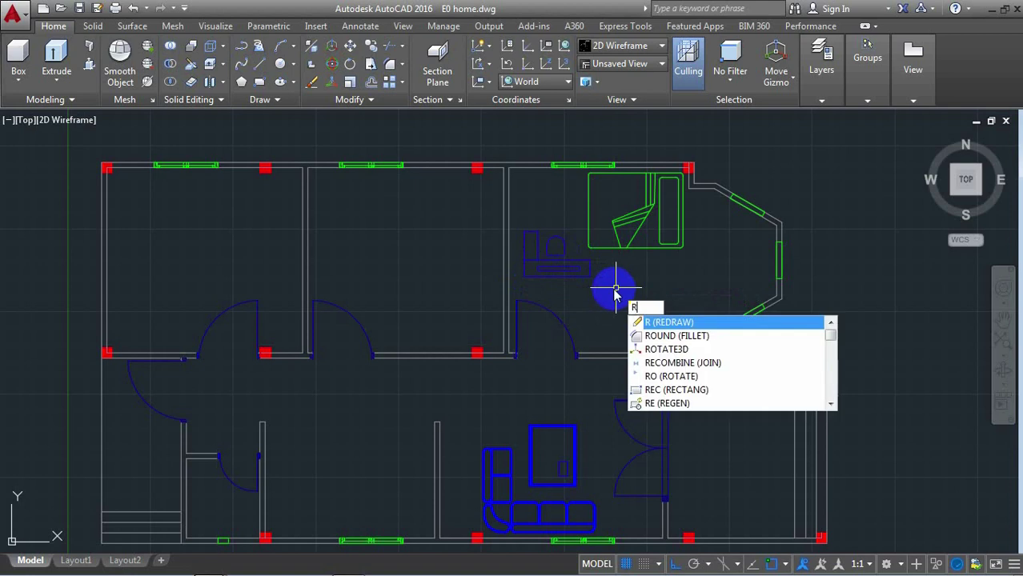
# Rotate the pasted desk 270° about its corner.
pyautogui.write('o')
pyautogui.press('Return')
pyautogui.click(575, 275)
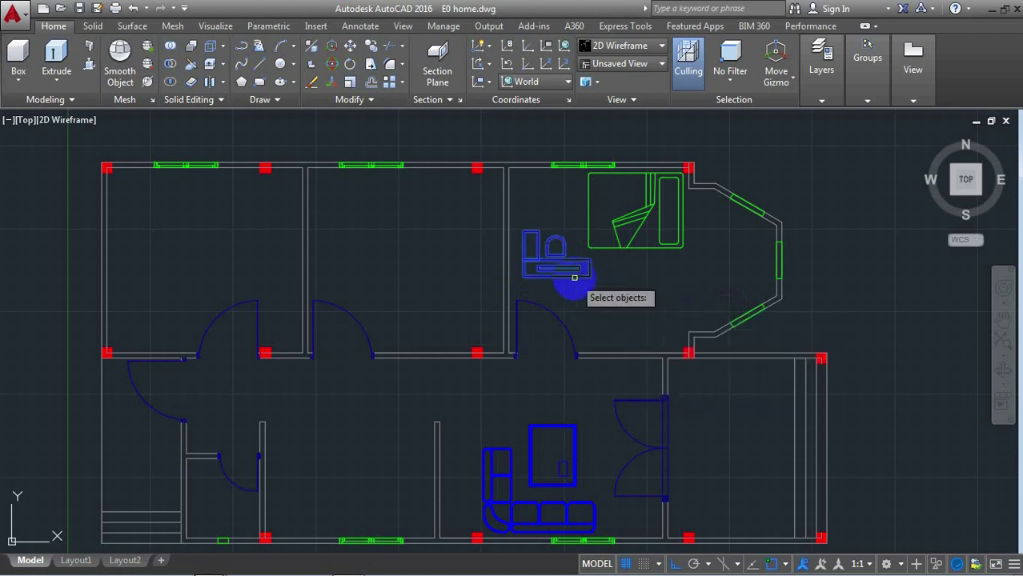
pyautogui.press('Return')
pyautogui.click(522, 277)
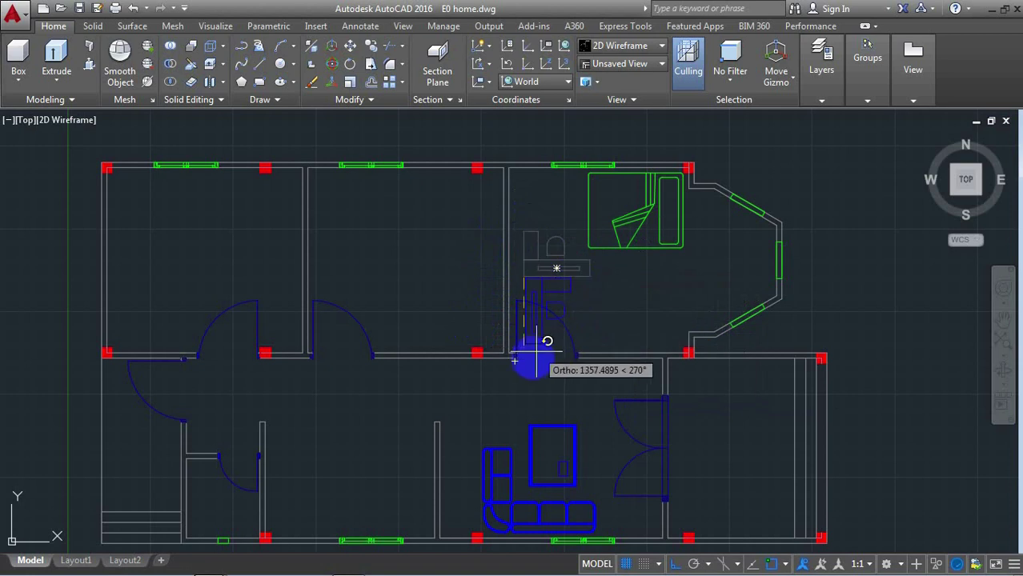
pyautogui.click(525, 392)
pyautogui.write('M')
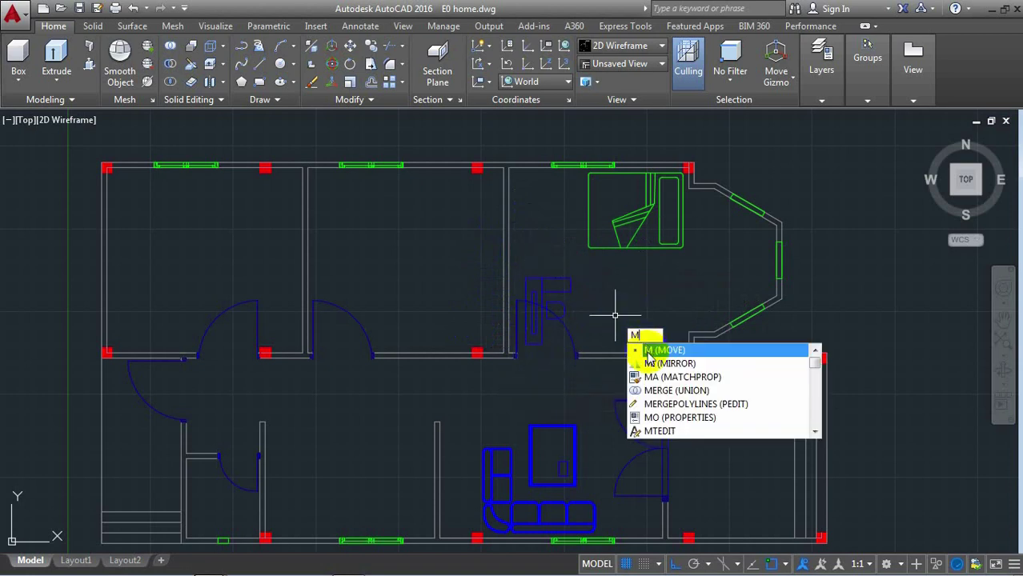
# Move the chair into place beside the desk.
pyautogui.click(649, 352)
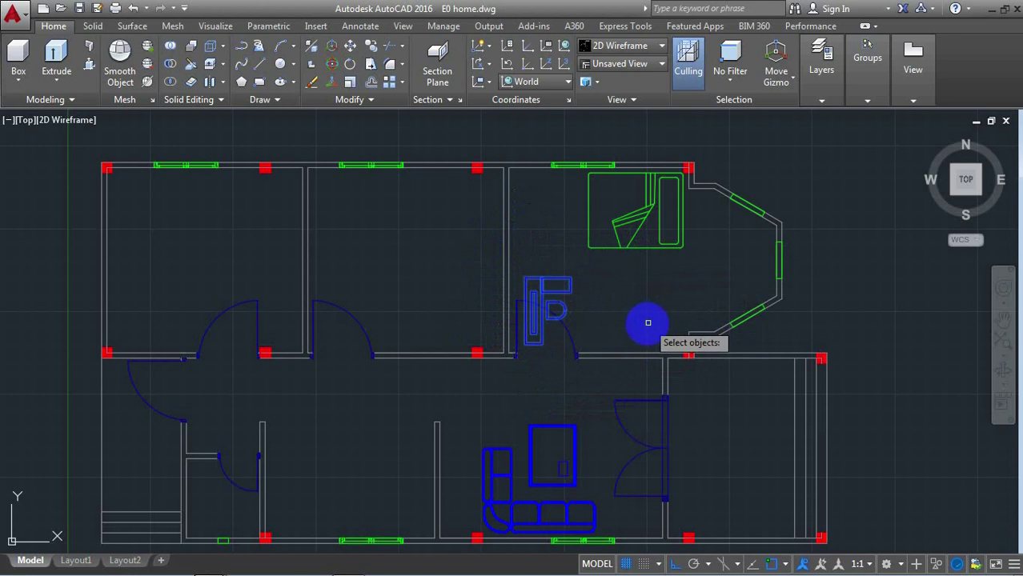
pyautogui.press('Return')
pyautogui.click(628, 330)
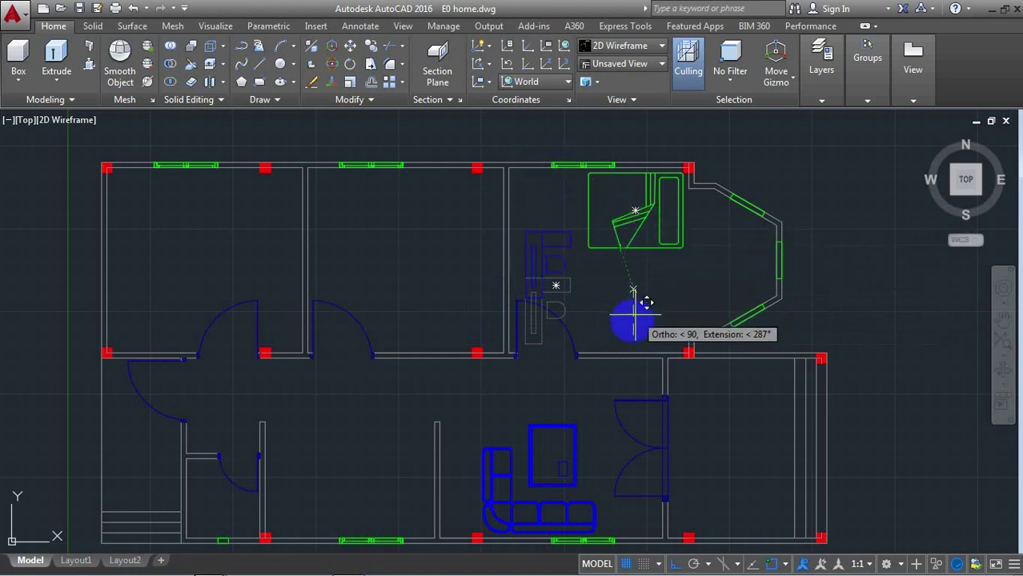
pyautogui.click(576, 296)
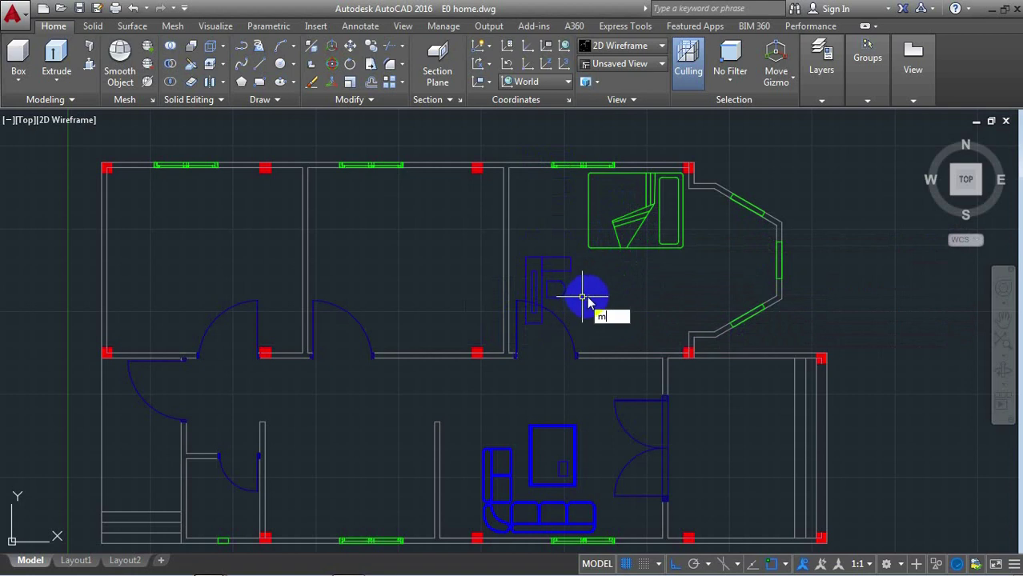
# Move the desk and chair up against the bedroom's top wall.
pyautogui.press('Return')
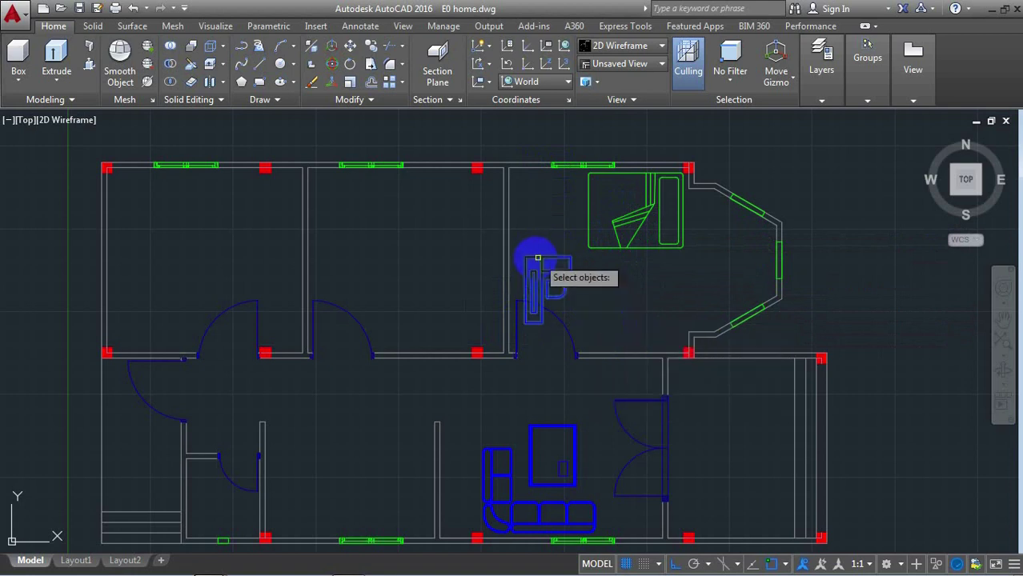
pyautogui.click(538, 258)
pyautogui.press('Return')
pyautogui.click(533, 288)
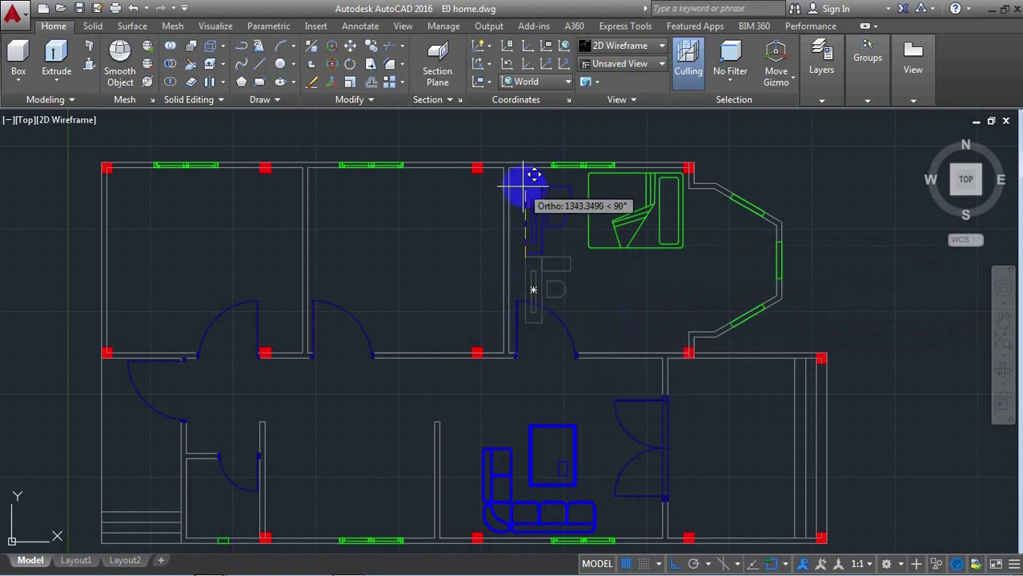
pyautogui.scroll(4, 525, 186)
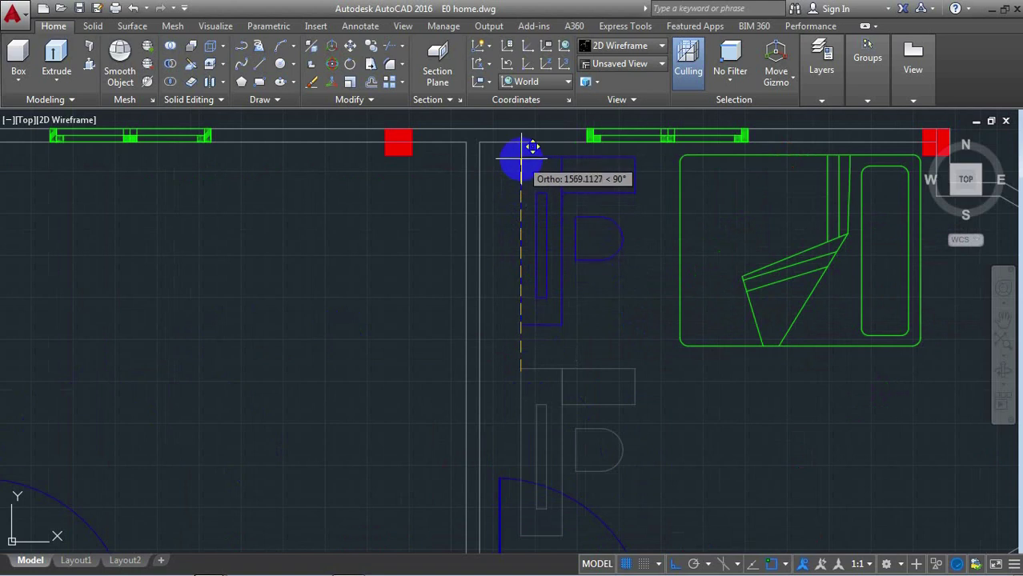
pyautogui.click(521, 160)
# Shift the desk and chair left against the side wall.
pyautogui.press('Return')
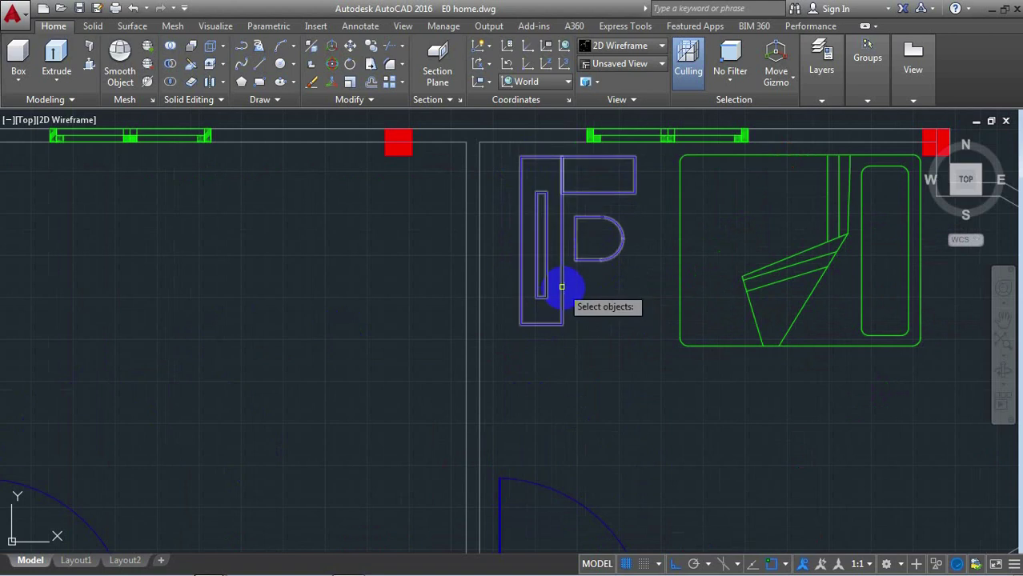
pyautogui.click(562, 286)
pyautogui.press('Return')
pyautogui.click(571, 362)
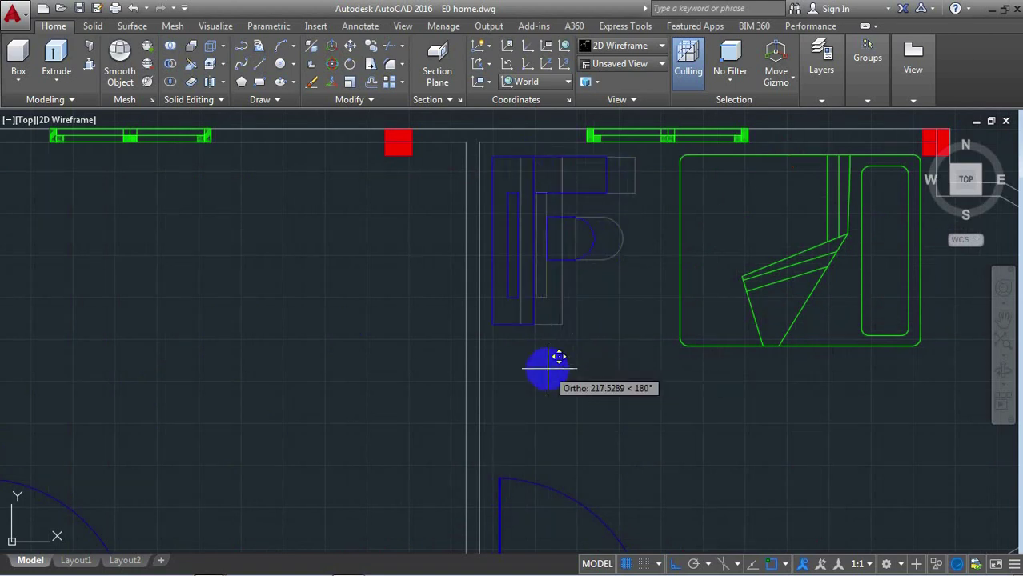
pyautogui.click(548, 368)
pyautogui.scroll(-4, 565, 308)
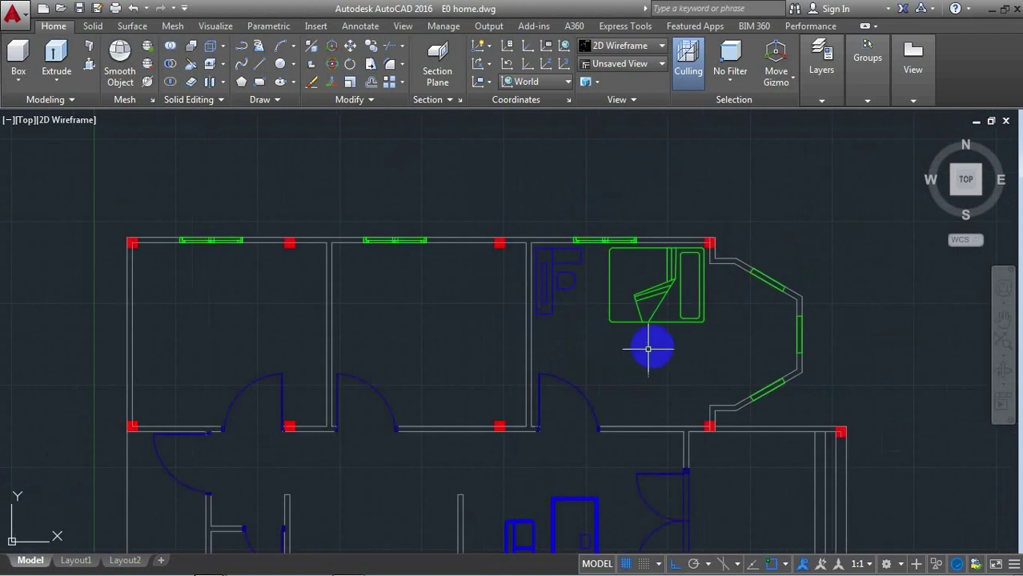
pyautogui.scroll(-2, 668, 350)
pyautogui.scroll(-2, 660, 365)
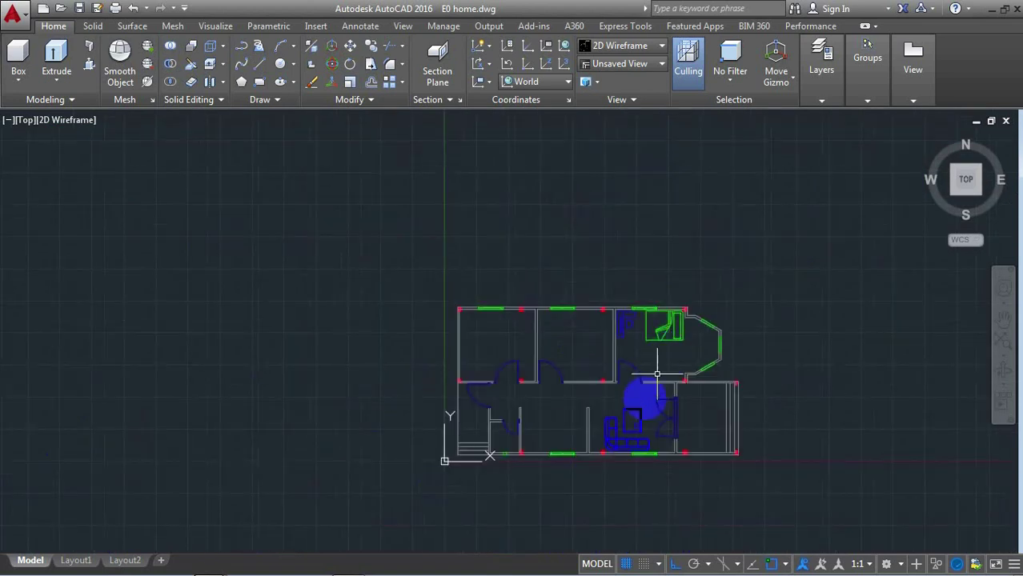
pyautogui.scroll(3, 650, 388)
pyautogui.scroll(2, 636, 361)
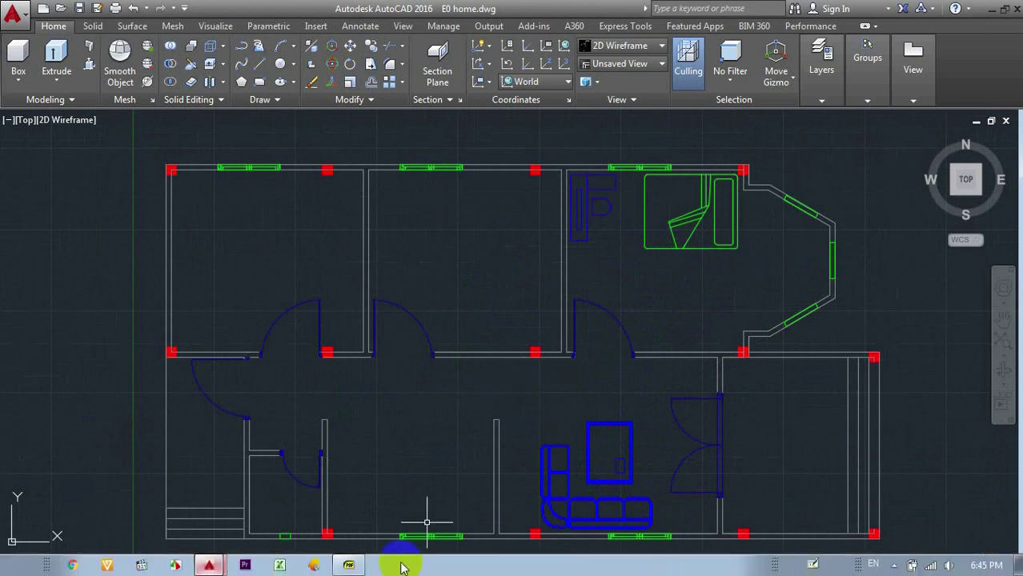
pyautogui.click(346, 564)
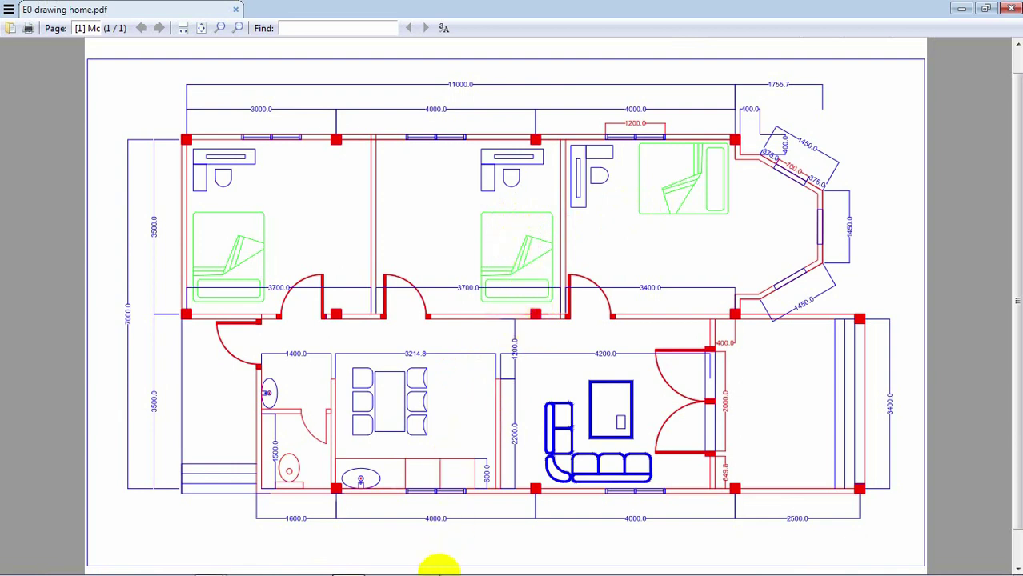
pyautogui.click(350, 566)
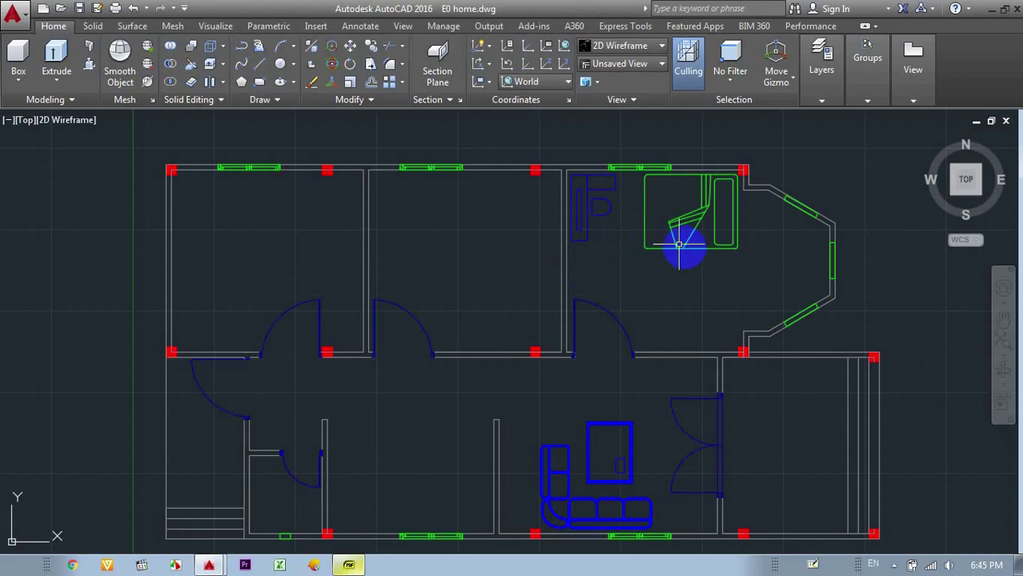
# Copy the bay-window bedroom's bed into the middle and left top bedrooms.
pyautogui.write('co')
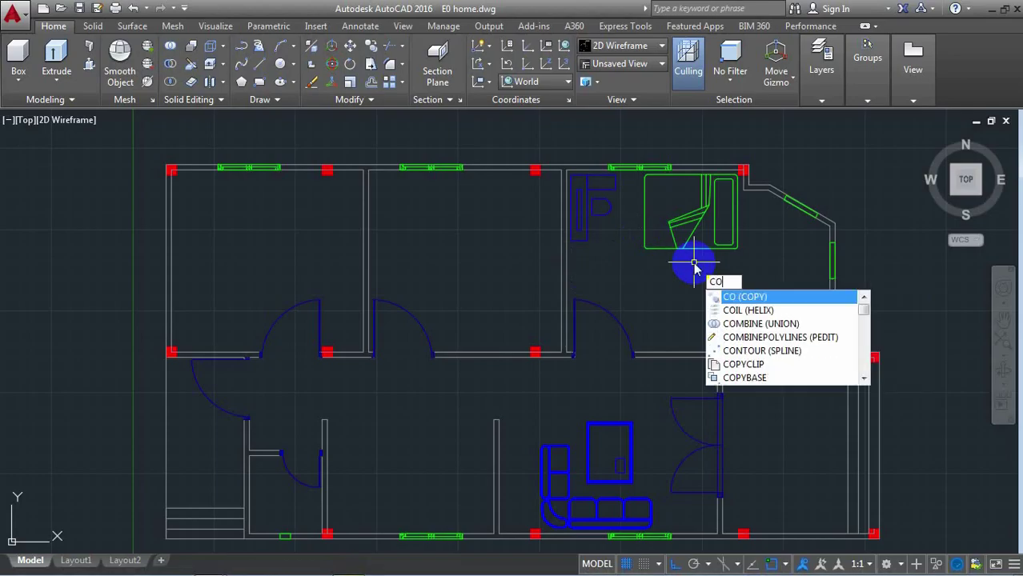
pyautogui.click(738, 294)
pyautogui.click(715, 250)
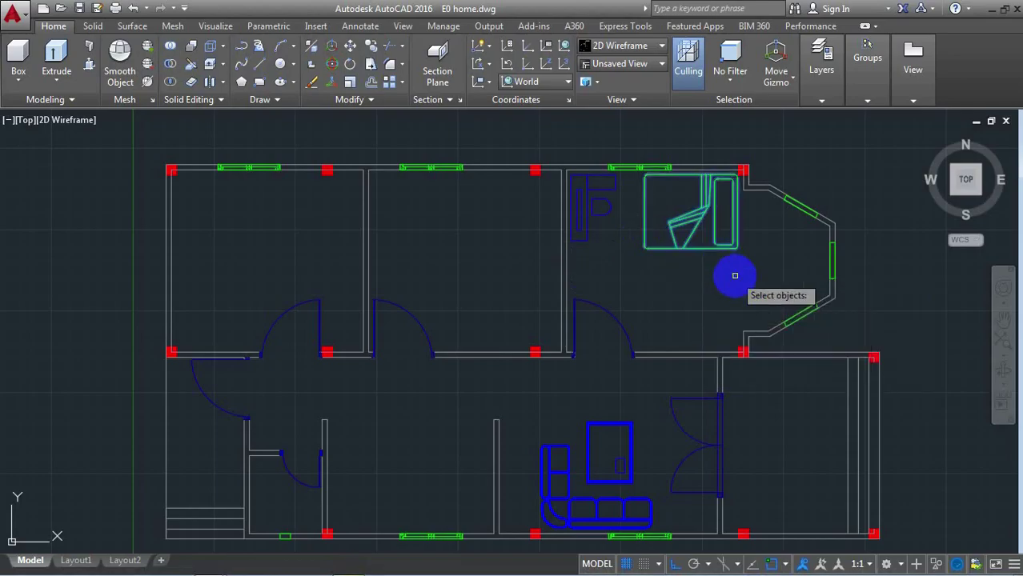
pyautogui.press('Return')
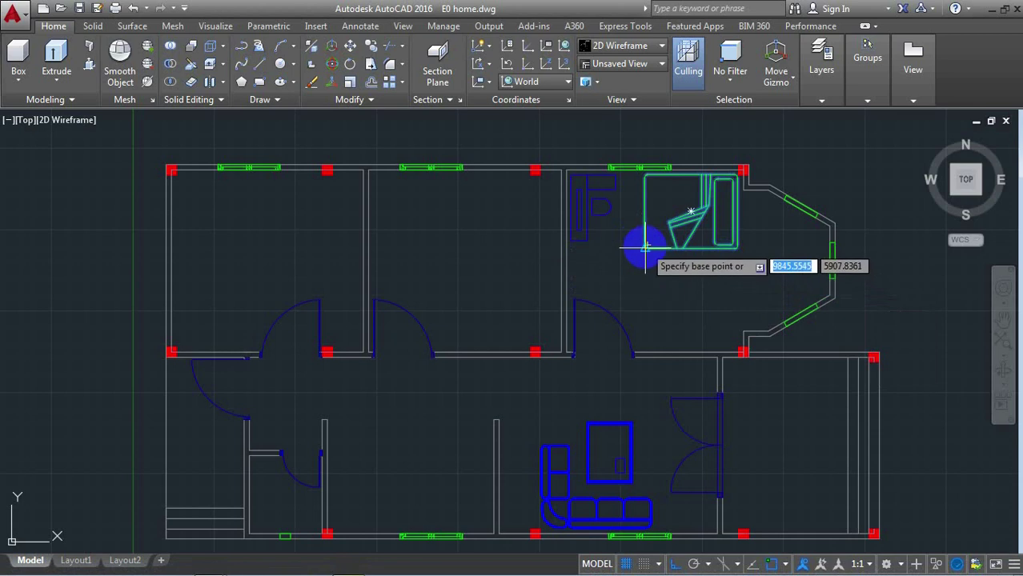
pyautogui.click(646, 247)
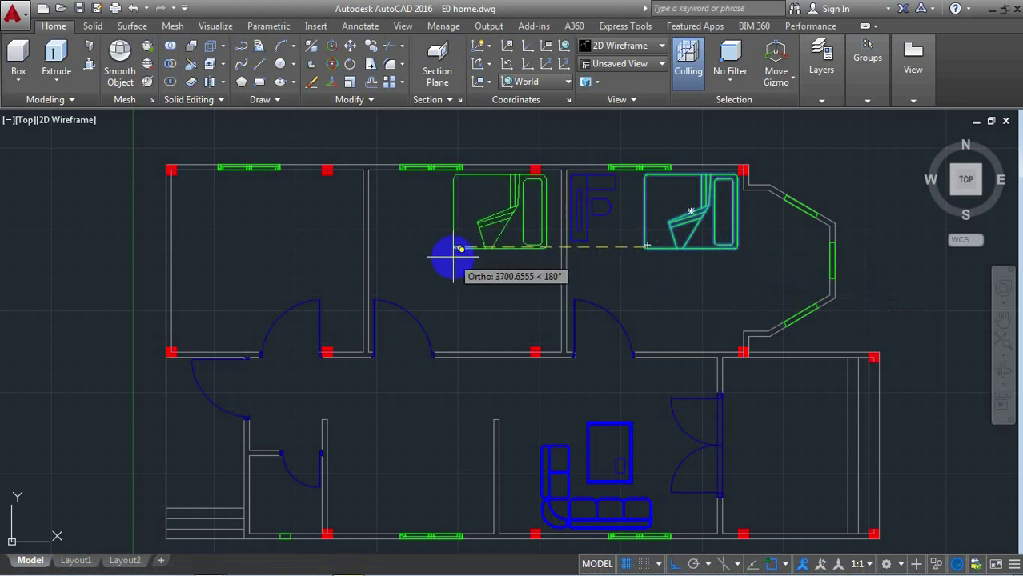
pyautogui.click(453, 249)
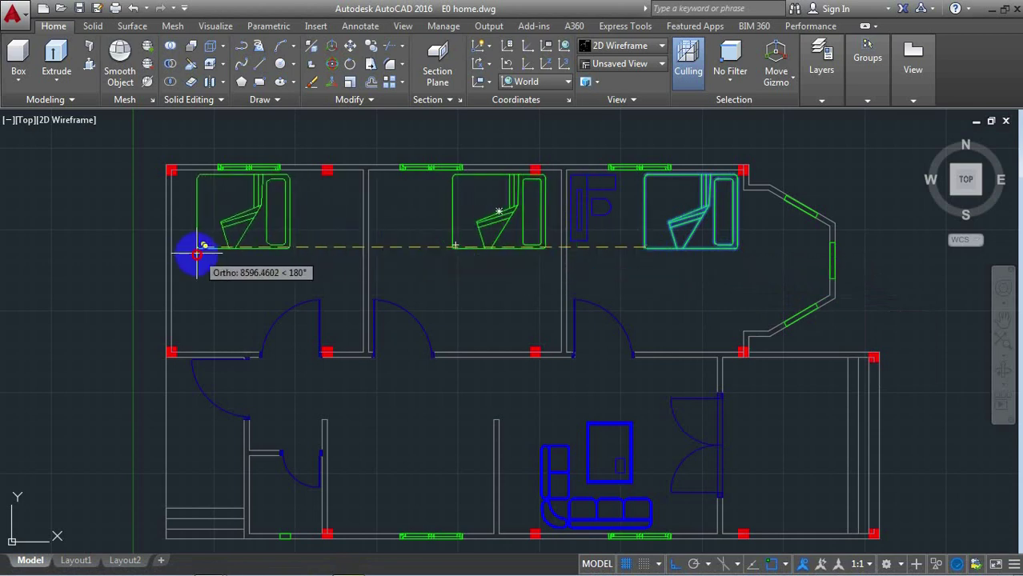
pyautogui.click(242, 260)
pyautogui.press('Return')
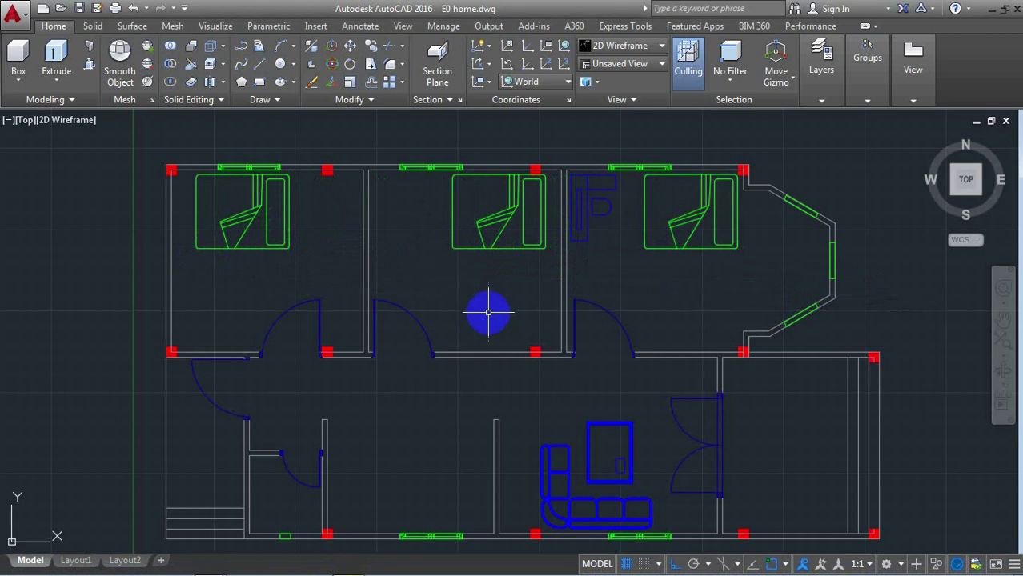
# Rotate the copied beds in the middle and left bedrooms, the left one by 270°.
pyautogui.write('o')
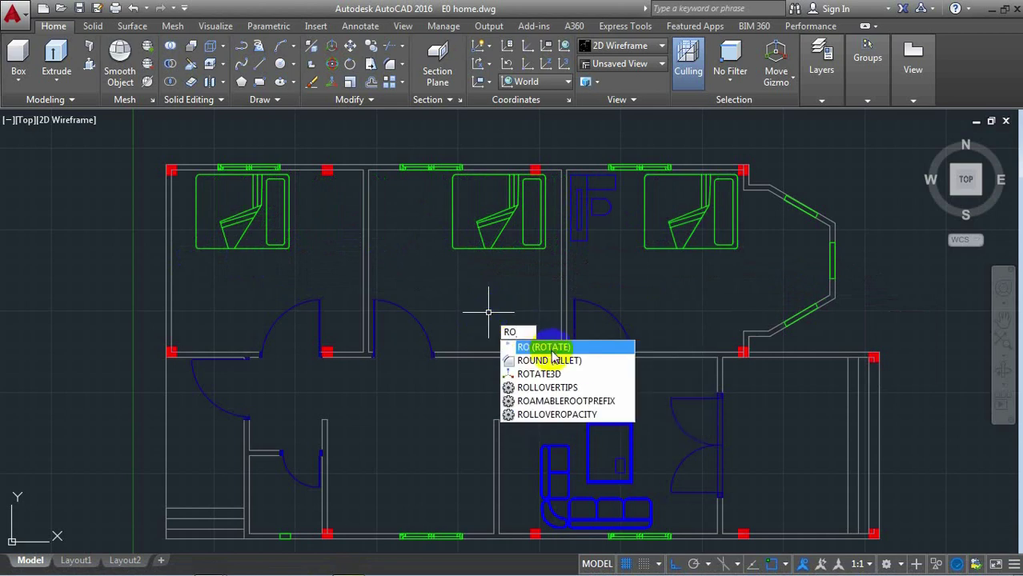
pyautogui.press('Return')
pyautogui.click(464, 248)
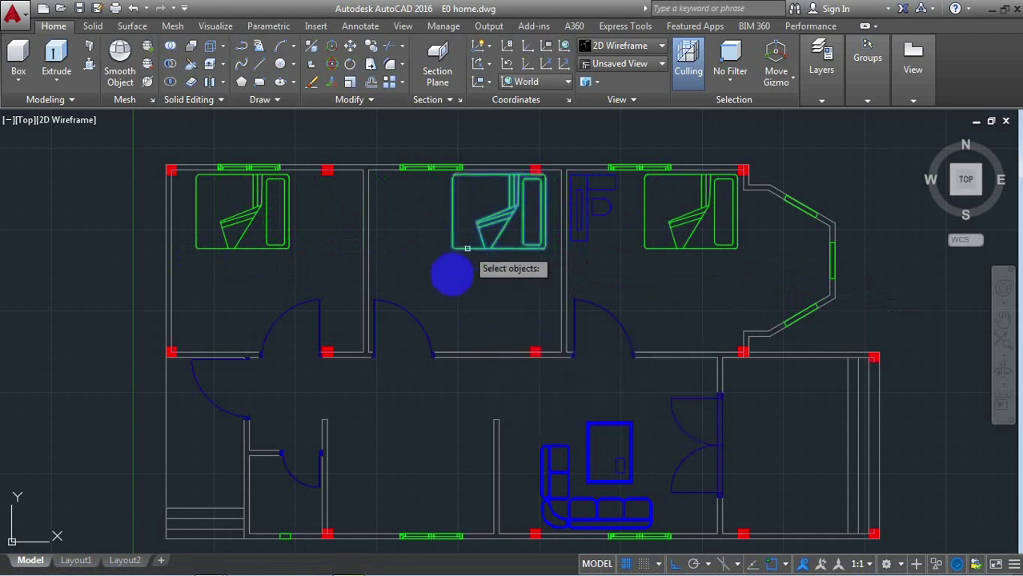
pyautogui.press('Return')
pyautogui.click(454, 245)
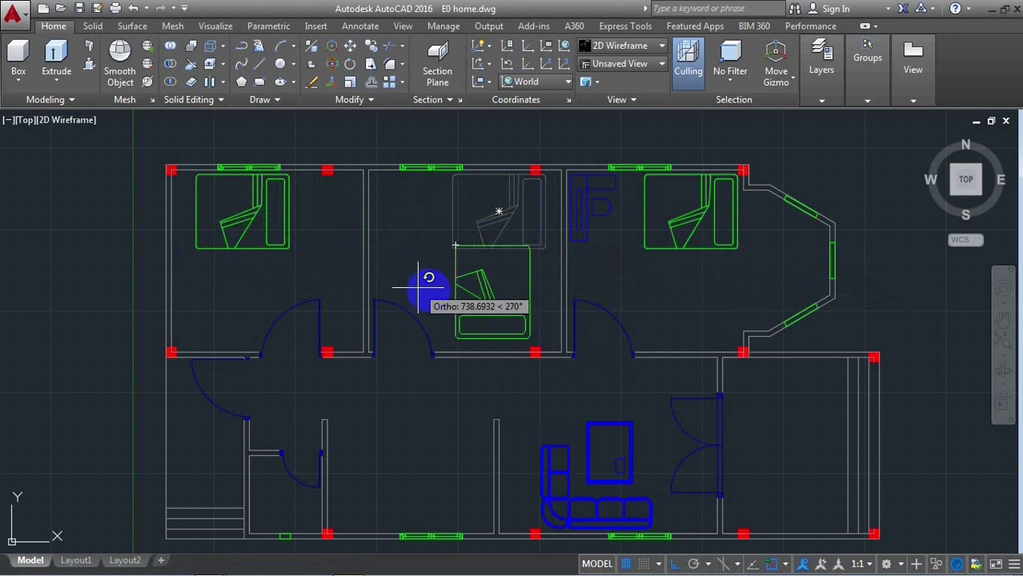
pyautogui.click(438, 297)
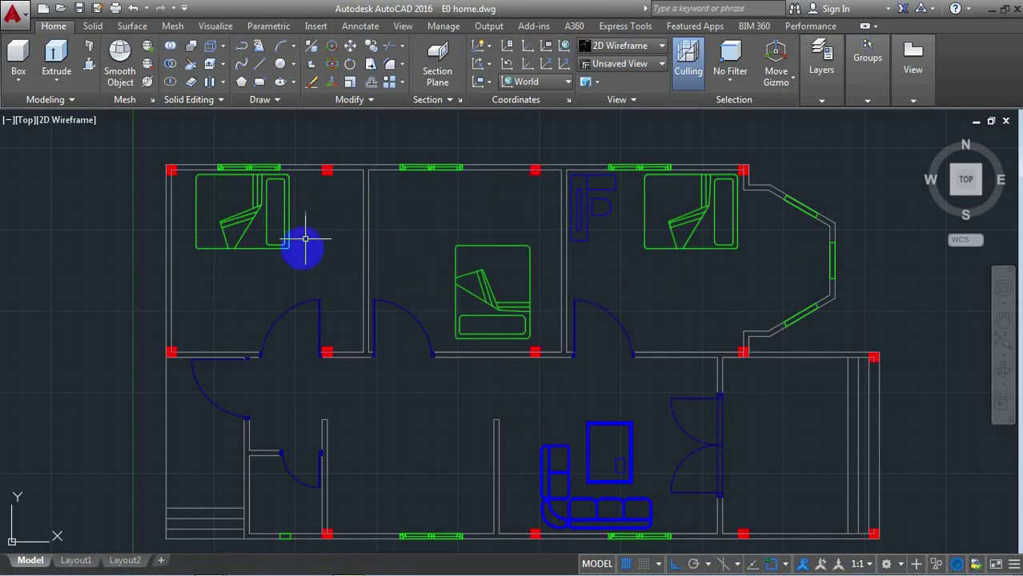
pyautogui.press('Return')
pyautogui.click(276, 244)
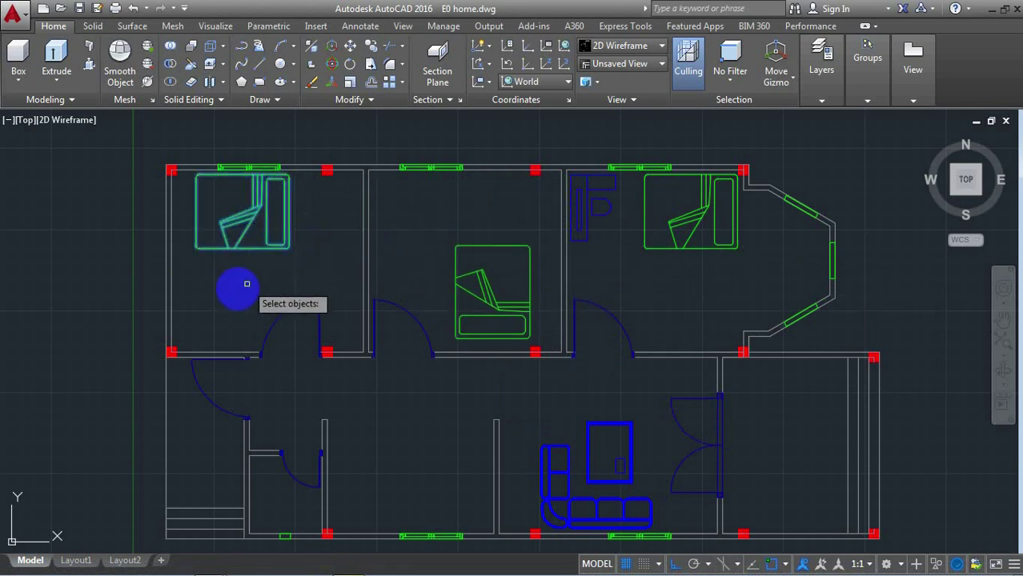
pyautogui.press('Return')
pyautogui.click(197, 248)
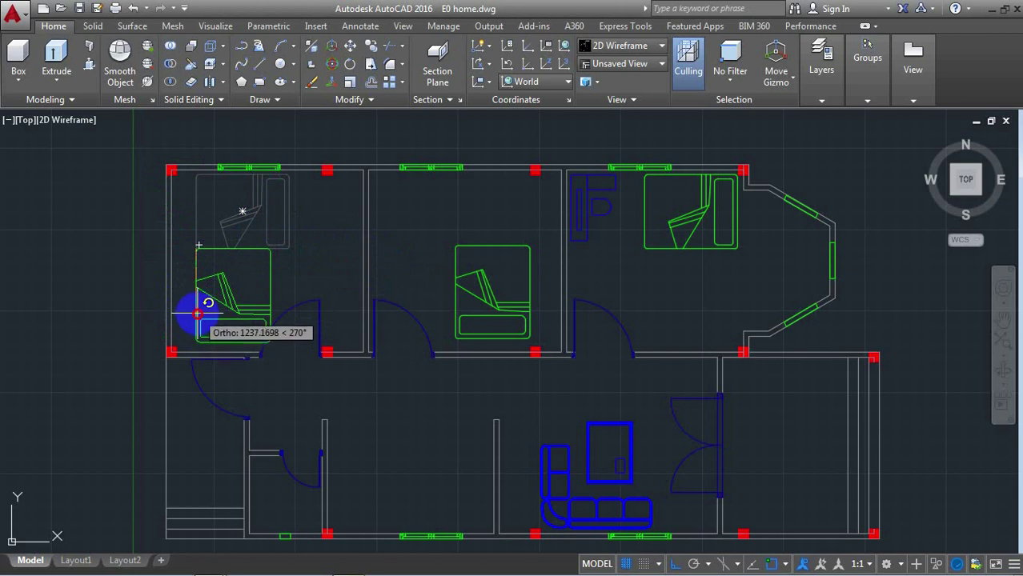
pyautogui.click(190, 323)
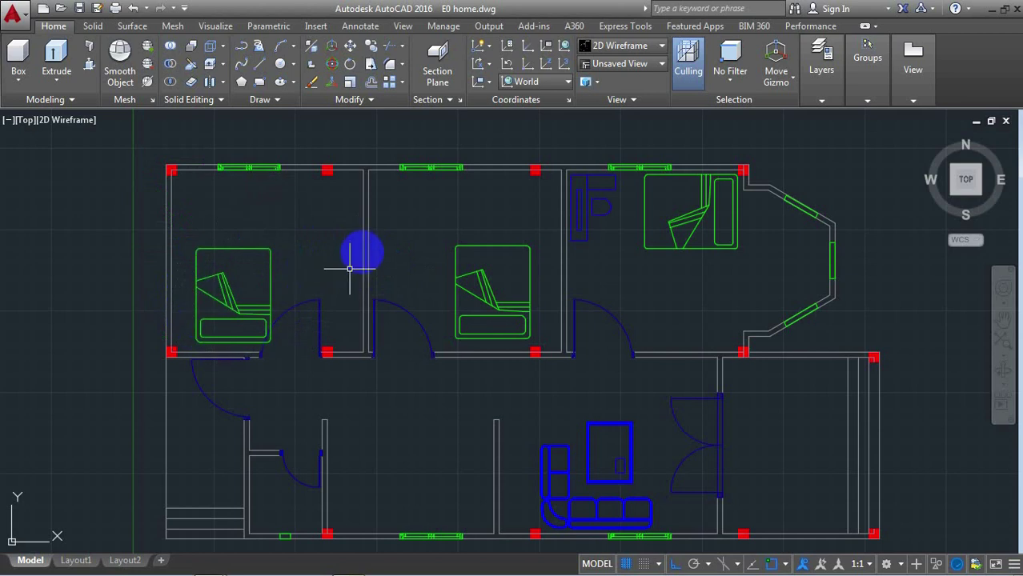
pyautogui.write('M')
# Try moving the middle bedroom's bed rightward, cancelling the move both times.
pyautogui.press('Return')
pyautogui.click(510, 318)
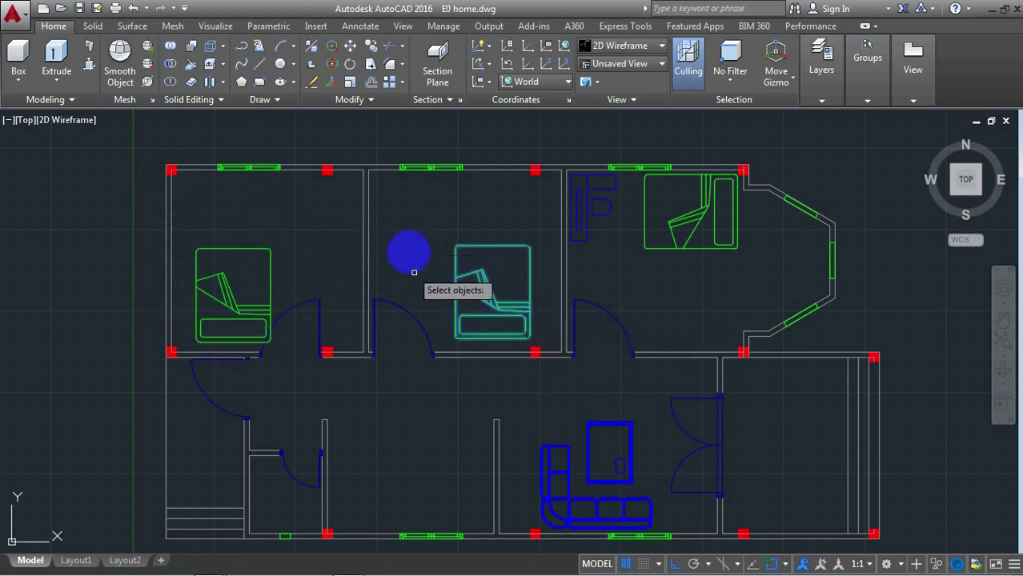
pyautogui.press('Return')
pyautogui.click(408, 242)
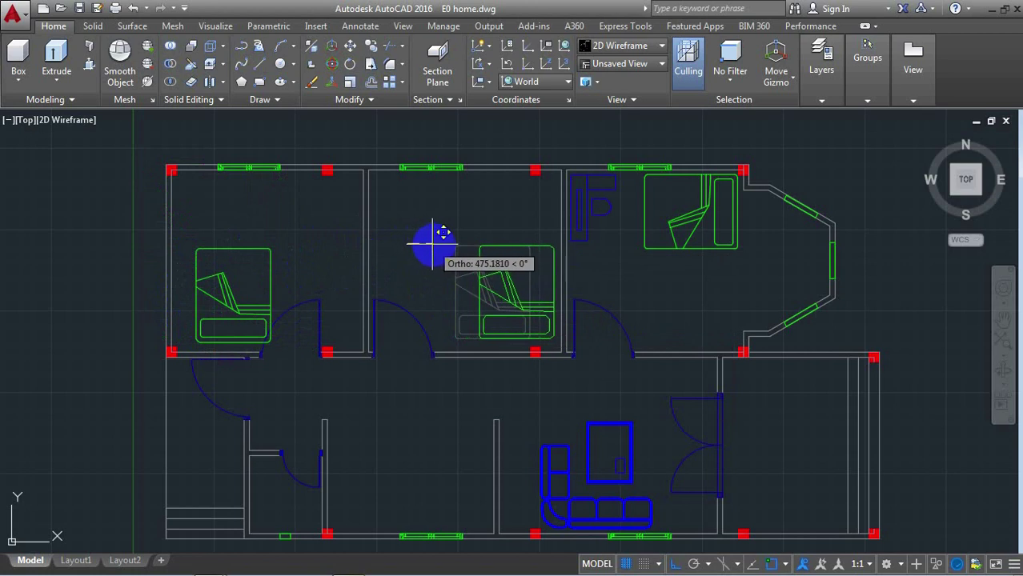
pyautogui.press('Escape')
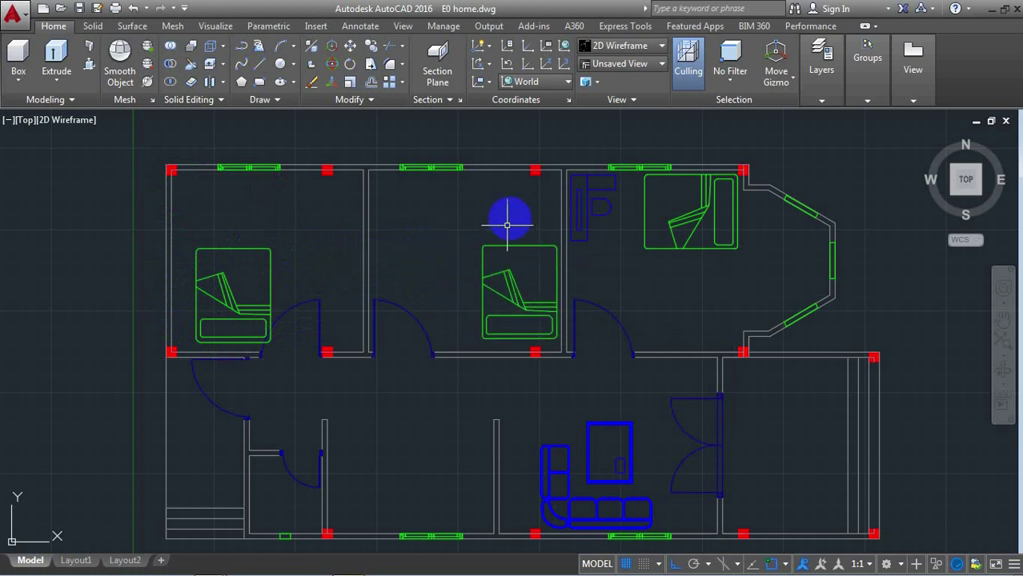
pyautogui.press('Return')
pyautogui.click(514, 244)
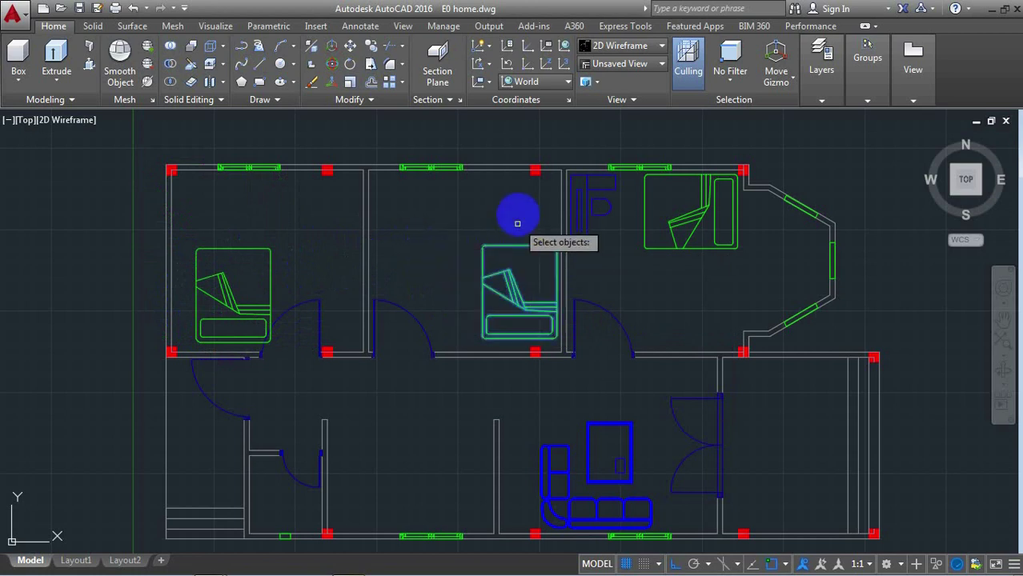
pyautogui.press('Return')
pyautogui.click(522, 201)
pyautogui.press('Escape')
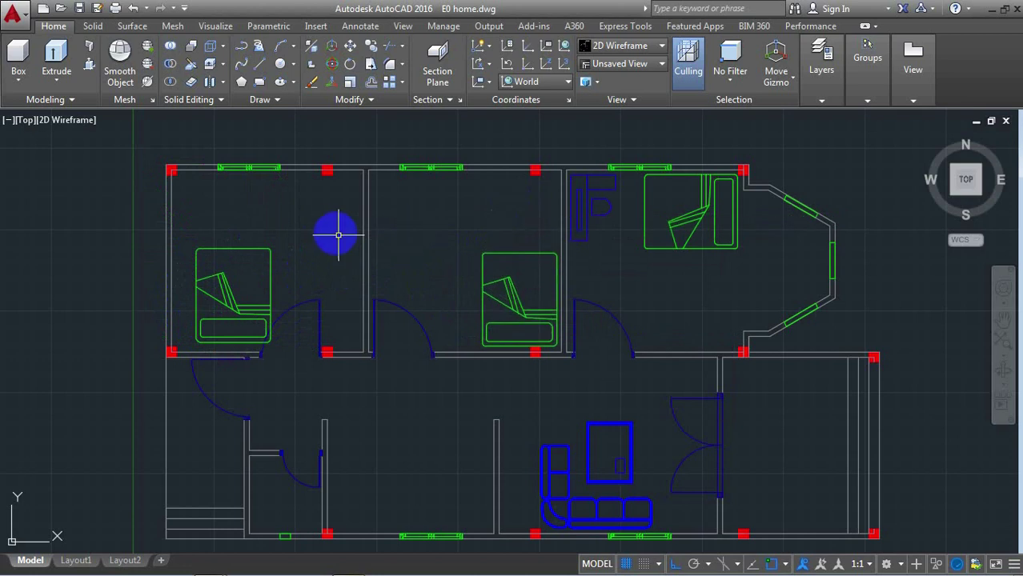
# Move the left bedroom's bed left until it sits against the left wall.
pyautogui.press('Return')
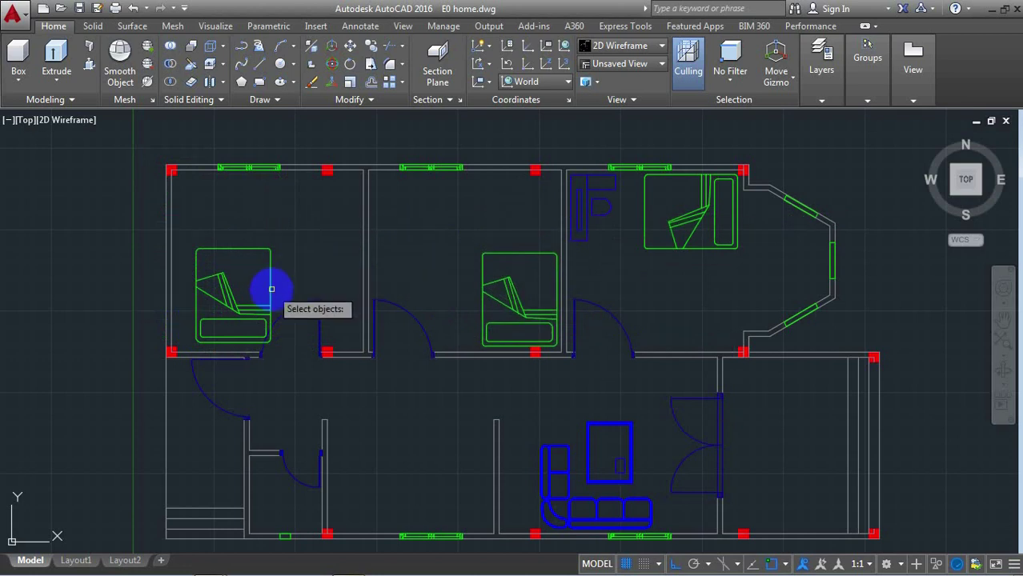
pyautogui.click(270, 289)
pyautogui.press('Return')
pyautogui.click(333, 257)
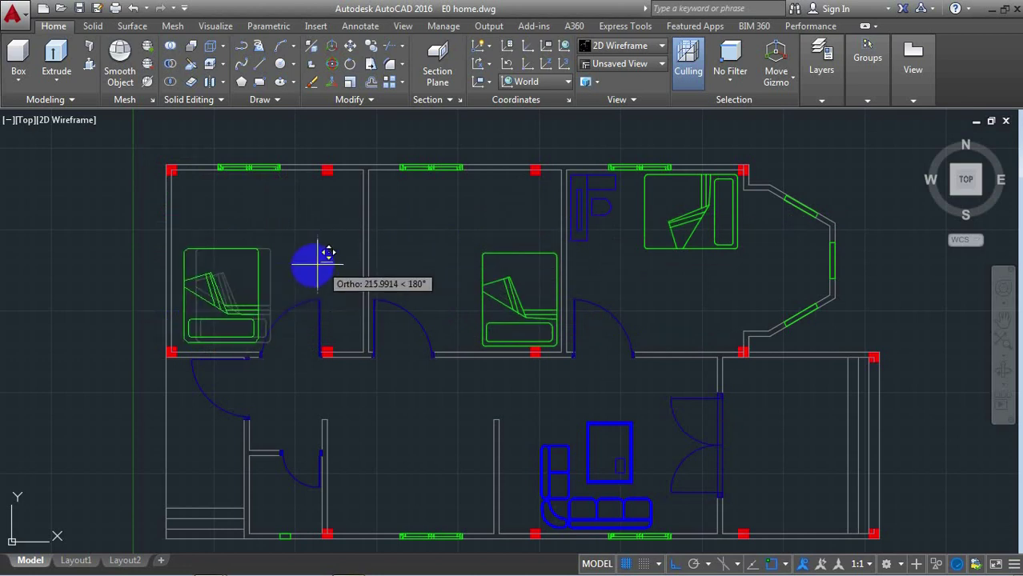
pyautogui.click(311, 267)
pyautogui.press('Return')
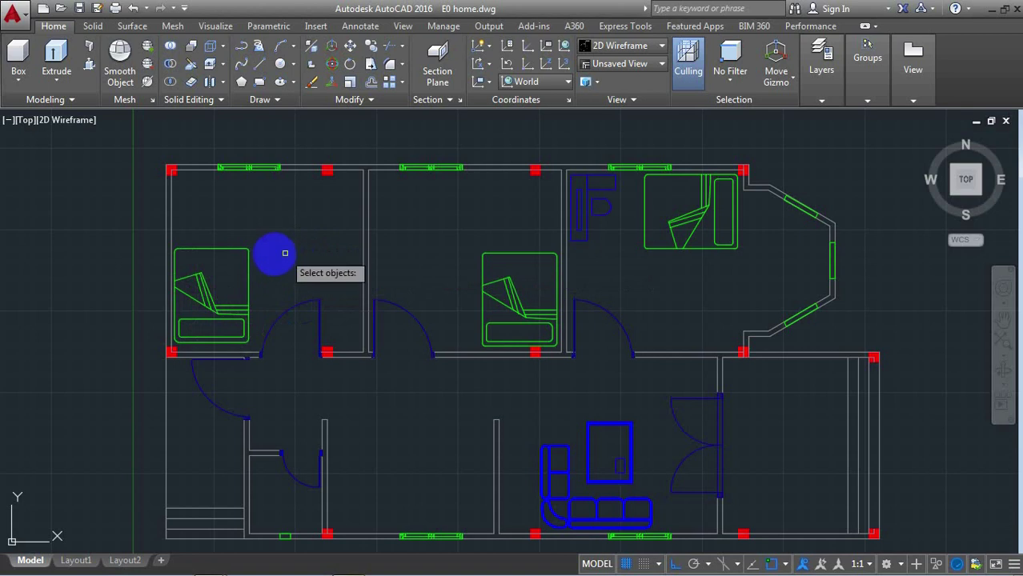
pyautogui.click(249, 269)
pyautogui.press('Return')
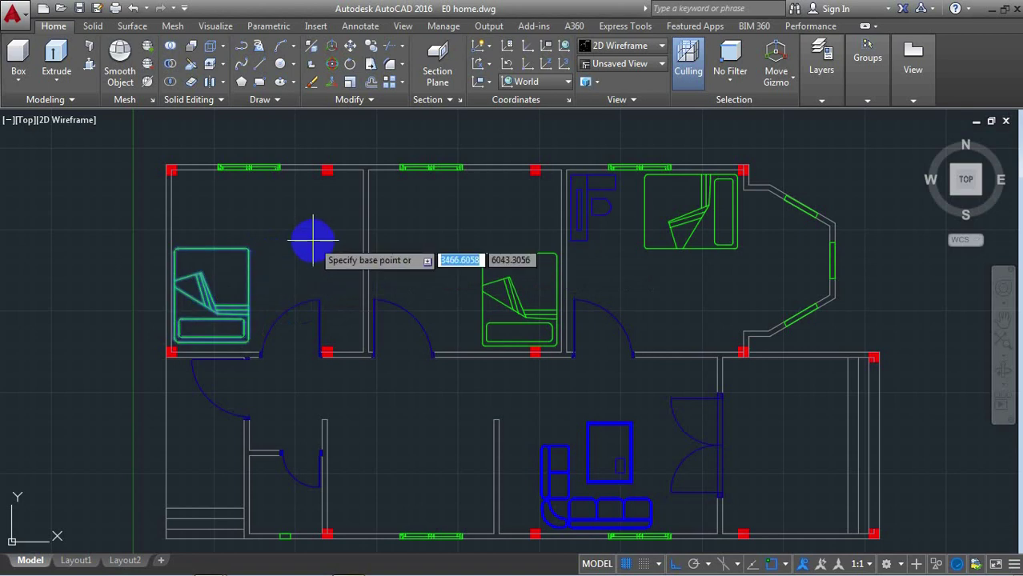
pyautogui.click(311, 240)
pyautogui.click(311, 246)
pyautogui.write('C')
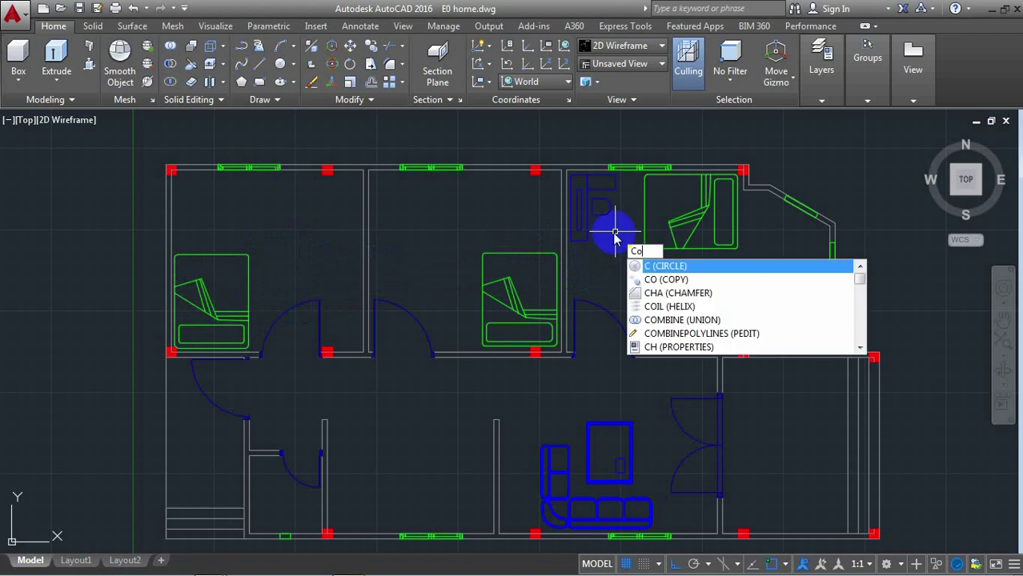
# Copy the right bedroom's wardrobe into the middle and left rooms.
pyautogui.write('o')
pyautogui.press('Return')
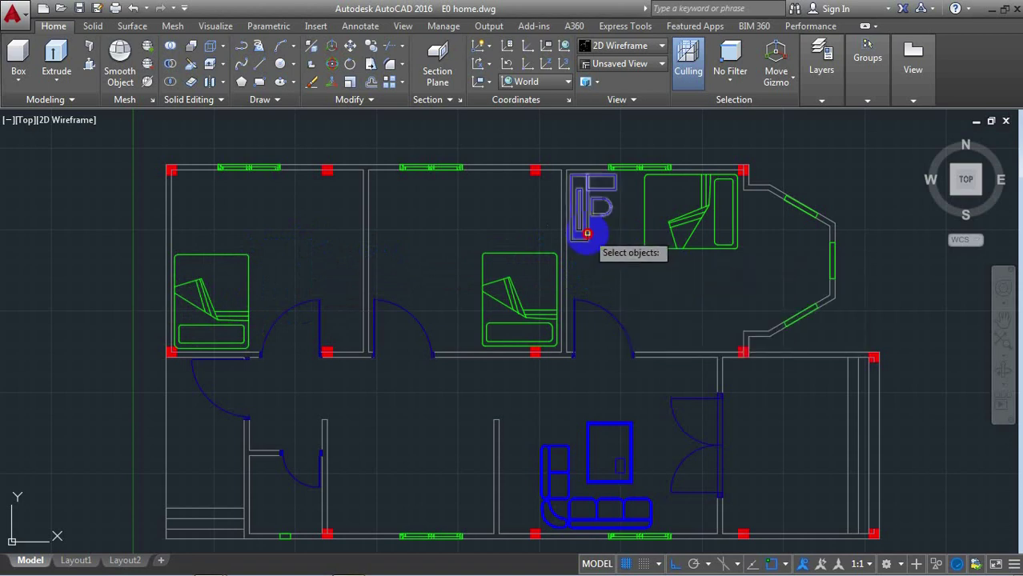
pyautogui.click(591, 232)
pyautogui.press('Return')
pyautogui.click(608, 267)
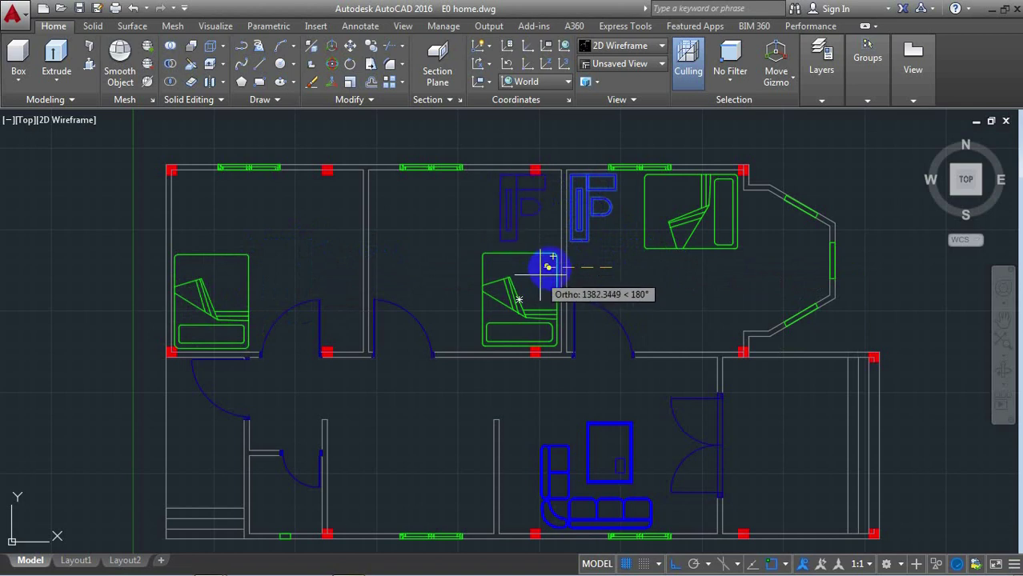
pyautogui.click(465, 257)
pyautogui.click(339, 255)
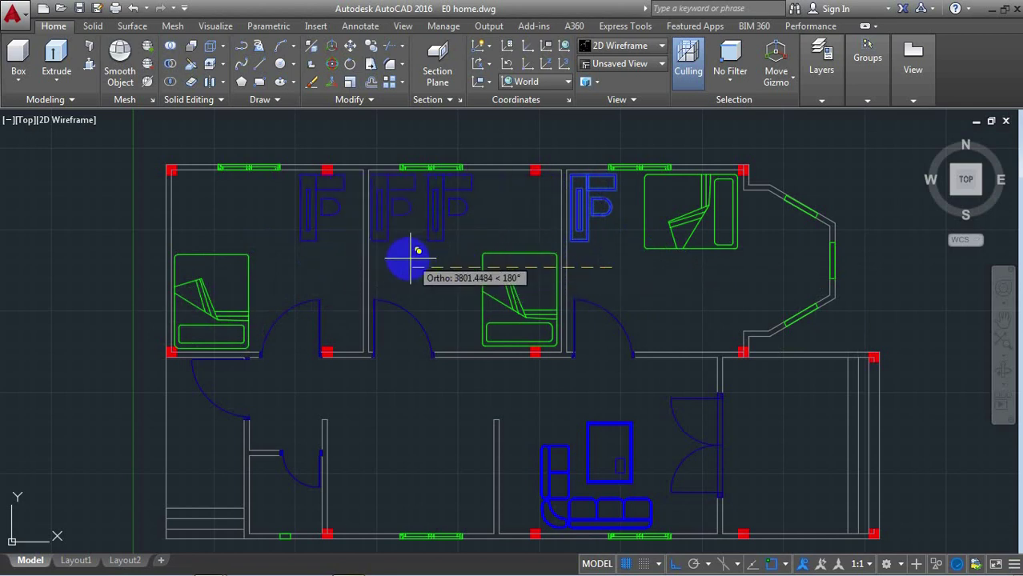
pyautogui.rightClick(458, 233)
pyautogui.scroll(2, 469, 192)
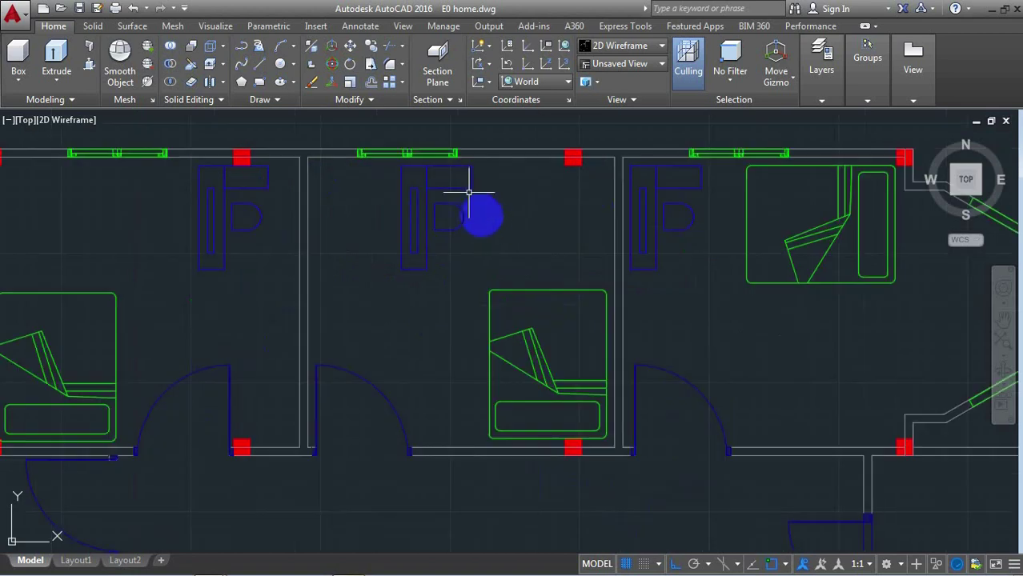
# Rotate the middle room's wardrobe copy 270°.
pyautogui.write('o')
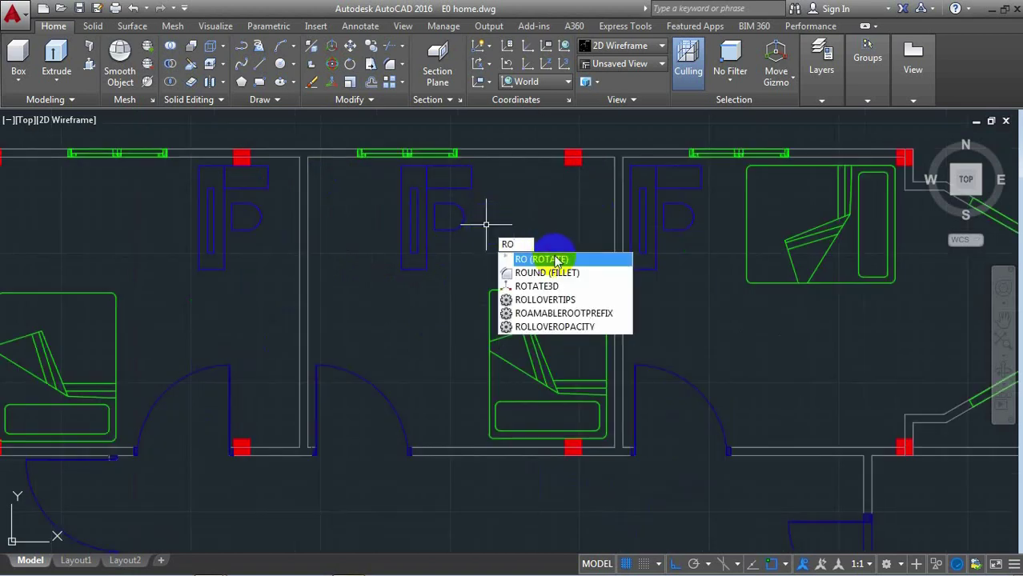
pyautogui.press('Return')
pyautogui.click(413, 269)
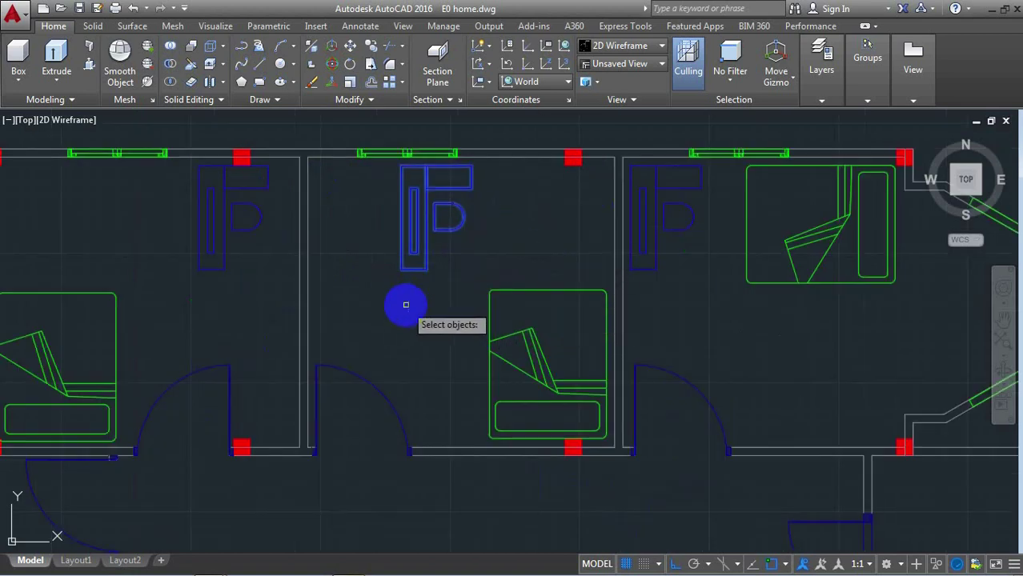
pyautogui.press('Return')
pyautogui.click(401, 270)
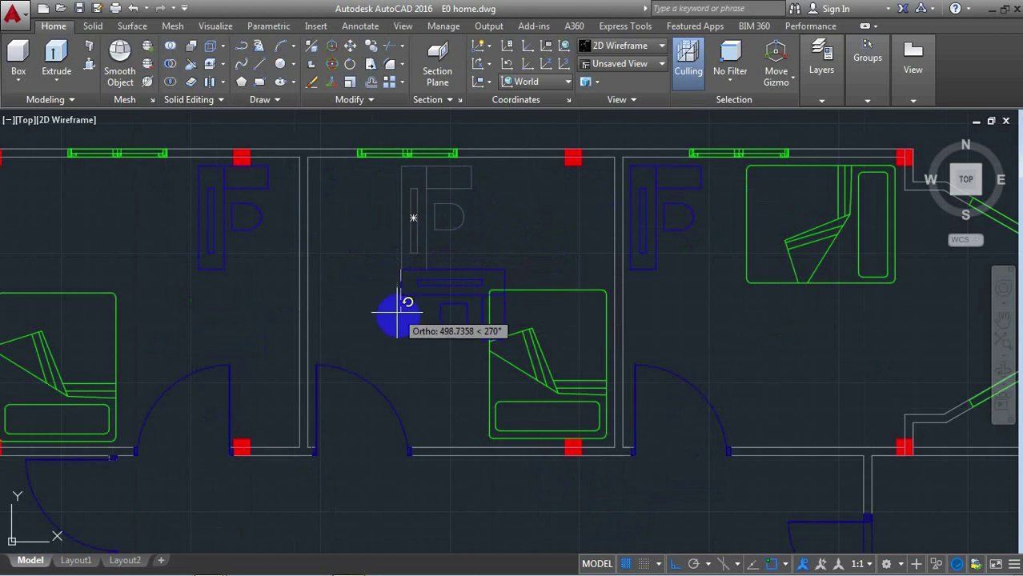
pyautogui.click(403, 315)
pyautogui.write('m')
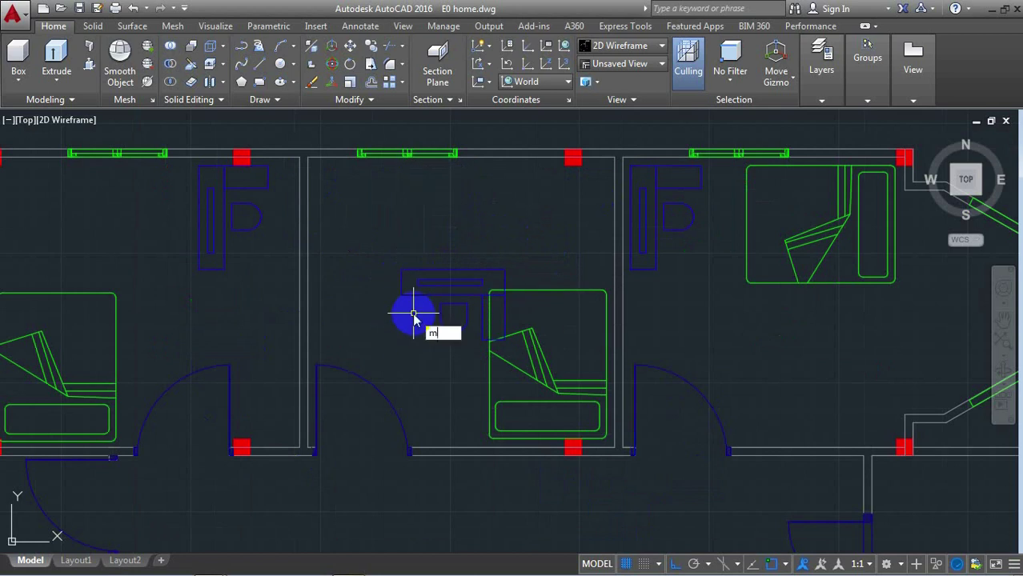
# Move the rotated wardrobe into the middle room's top-right corner.
pyautogui.press('Return')
pyautogui.click(405, 287)
pyautogui.press('Return')
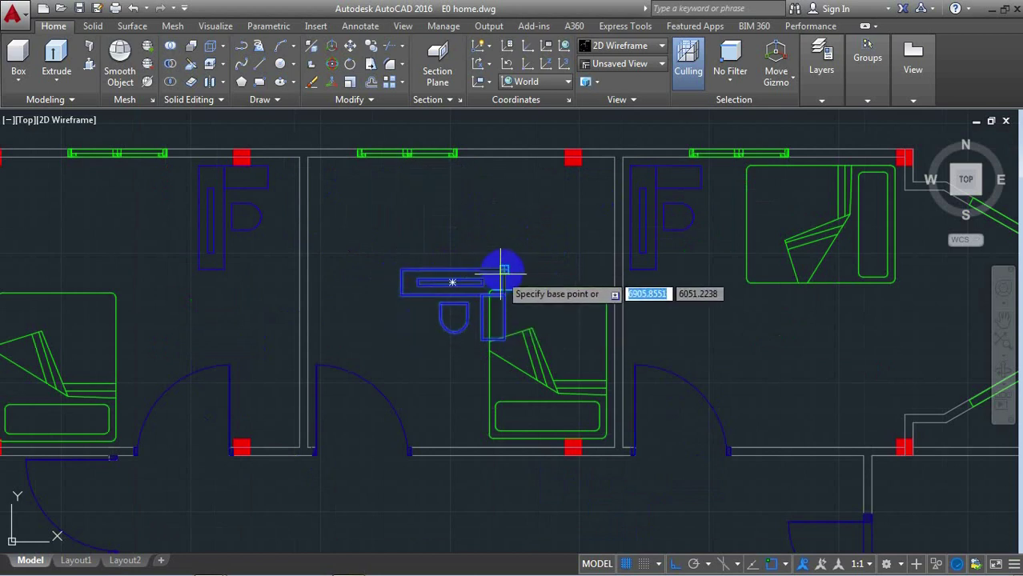
pyautogui.click(502, 271)
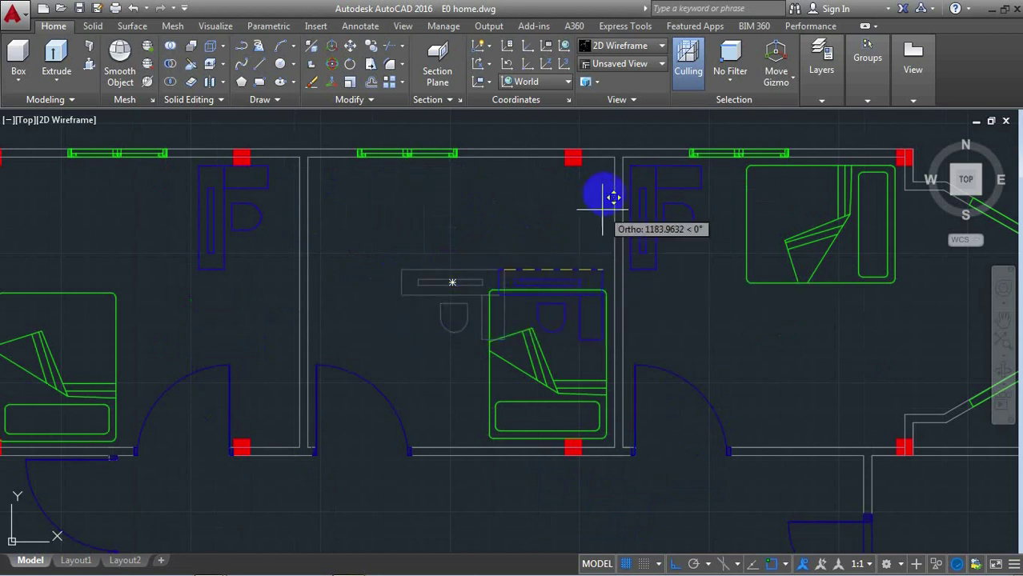
pyautogui.click(614, 168)
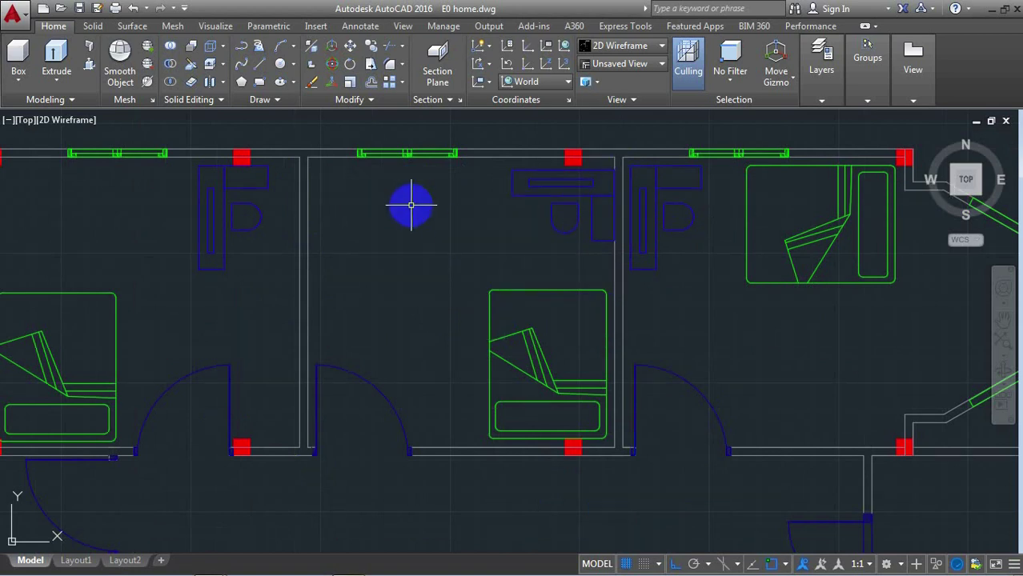
# Move the left bedroom's wardrobe over to the room's left side.
pyautogui.scroll(-3, 459, 216)
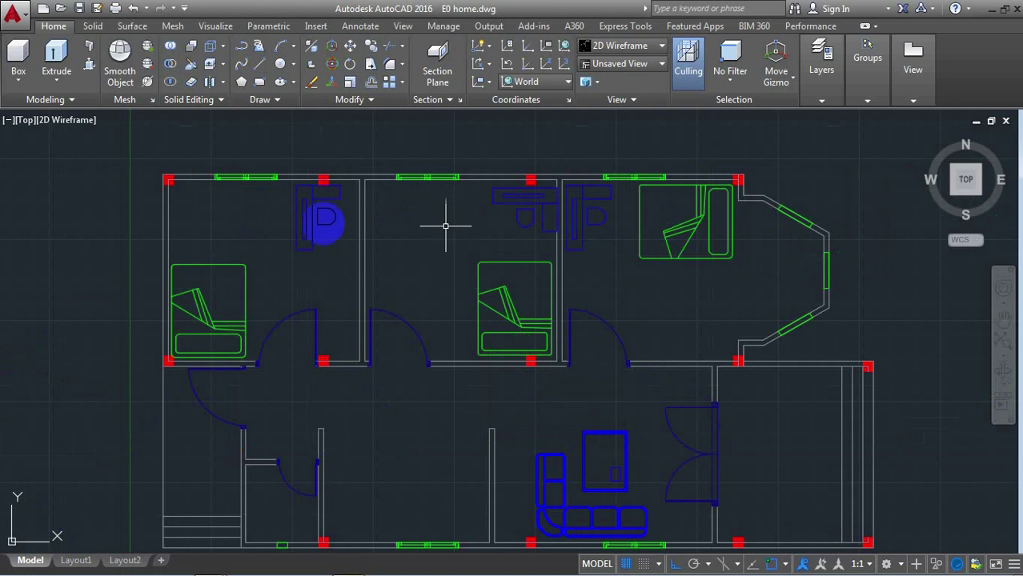
pyautogui.scroll(3, 232, 200)
pyautogui.write('m')
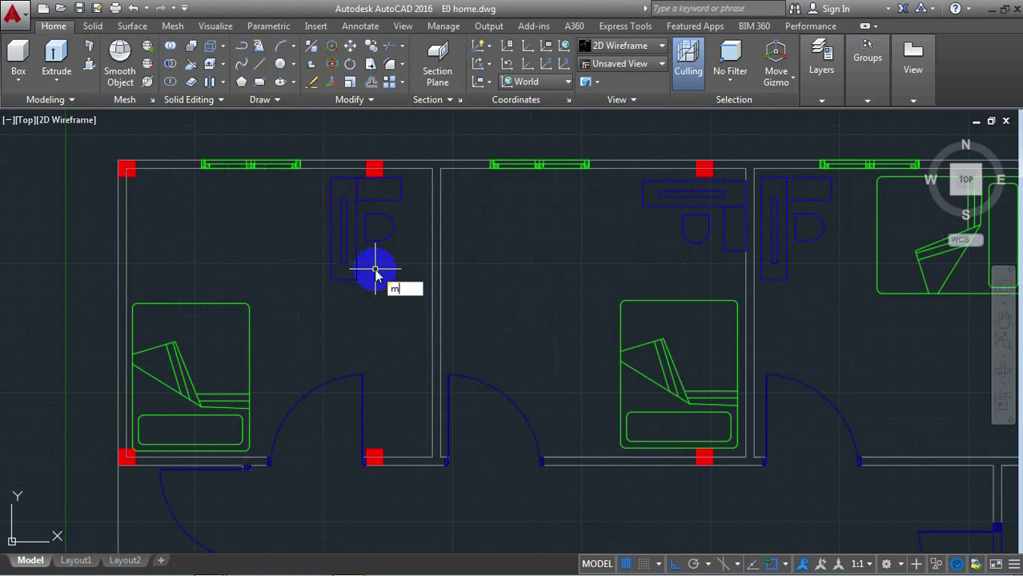
pyautogui.press('Return')
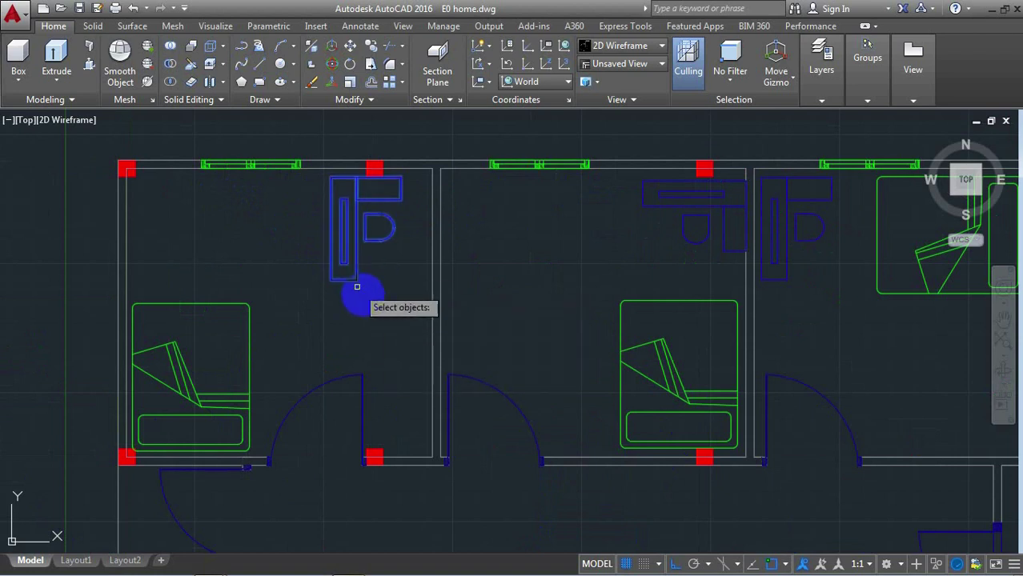
pyautogui.click(357, 286)
pyautogui.press('Return')
pyautogui.click(367, 298)
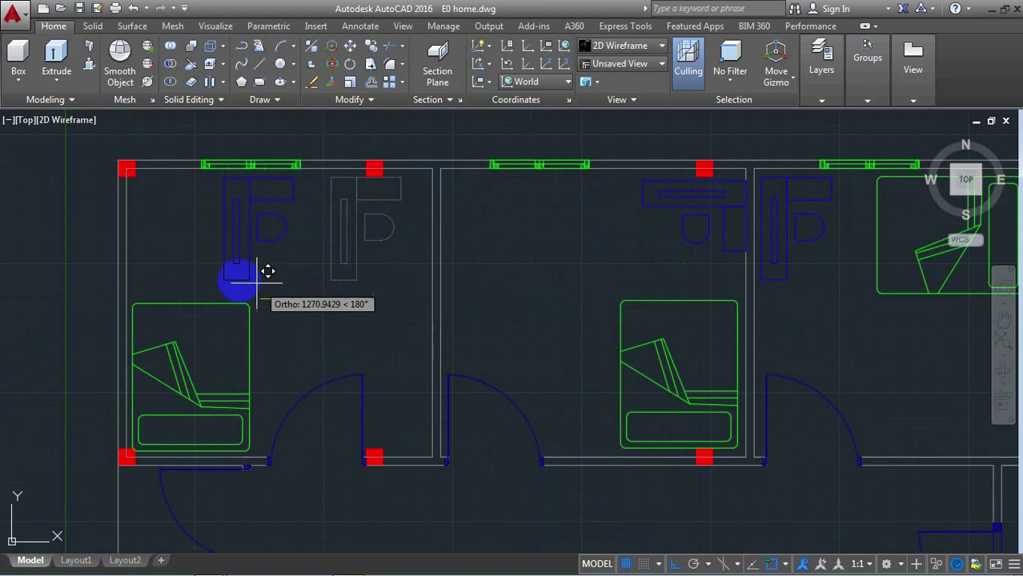
pyautogui.click(166, 295)
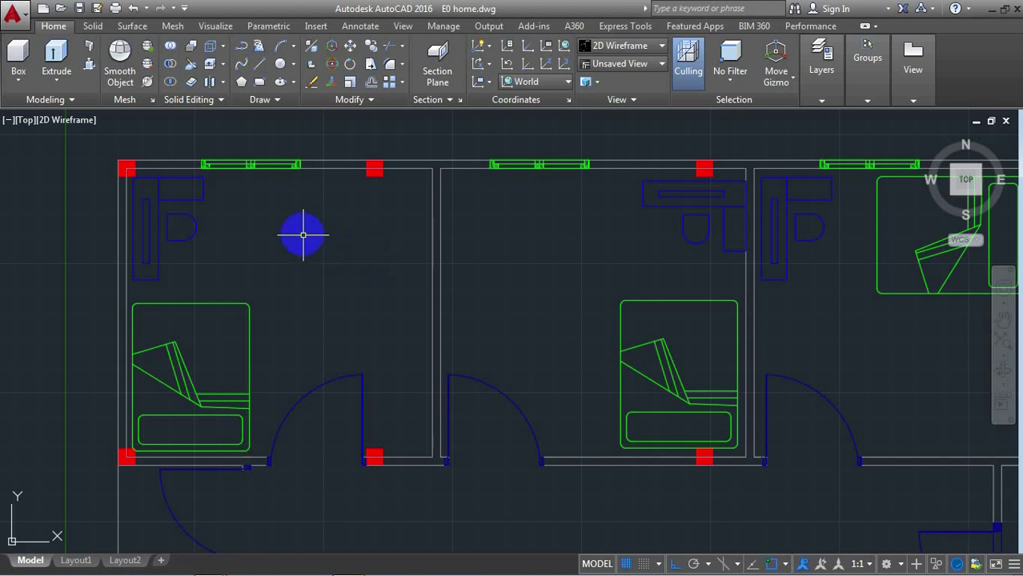
pyautogui.scroll(-3, 303, 234)
pyautogui.scroll(-2, 297, 228)
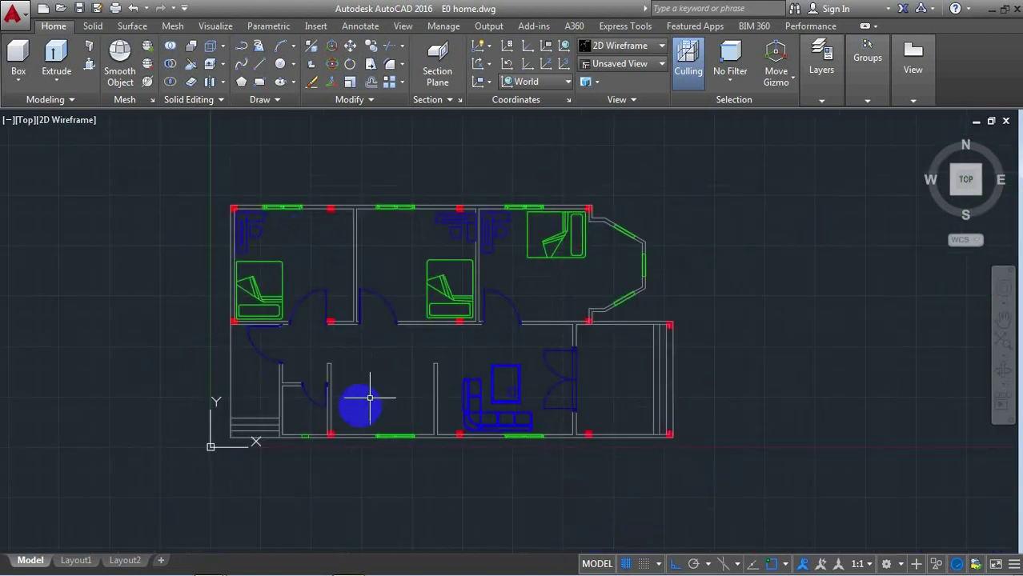
# Window-select and copy the table-and-chairs block in home.dwg, then return to E0 home.dwg.
pyautogui.scroll(3, 358, 405)
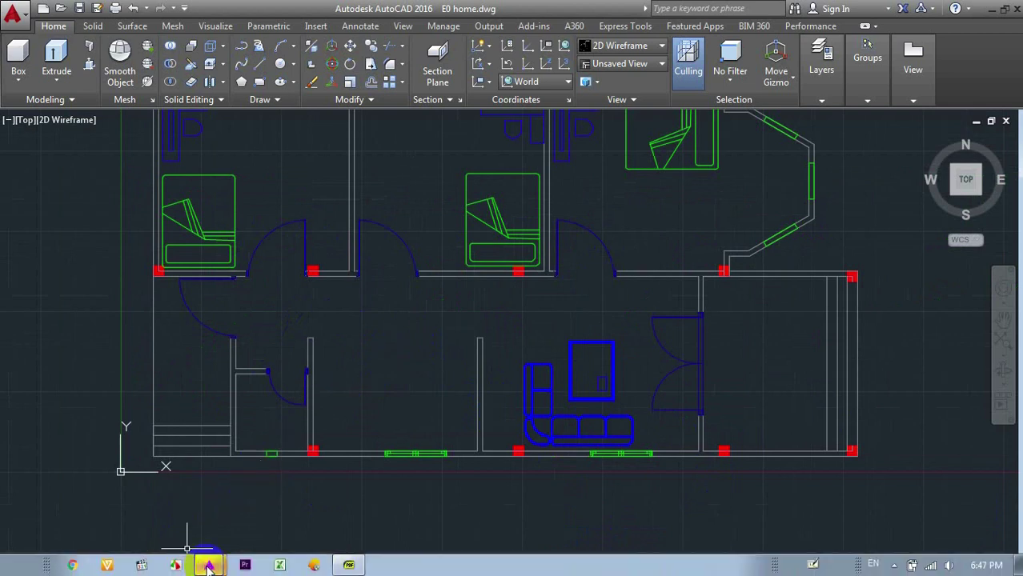
pyautogui.click(201, 513)
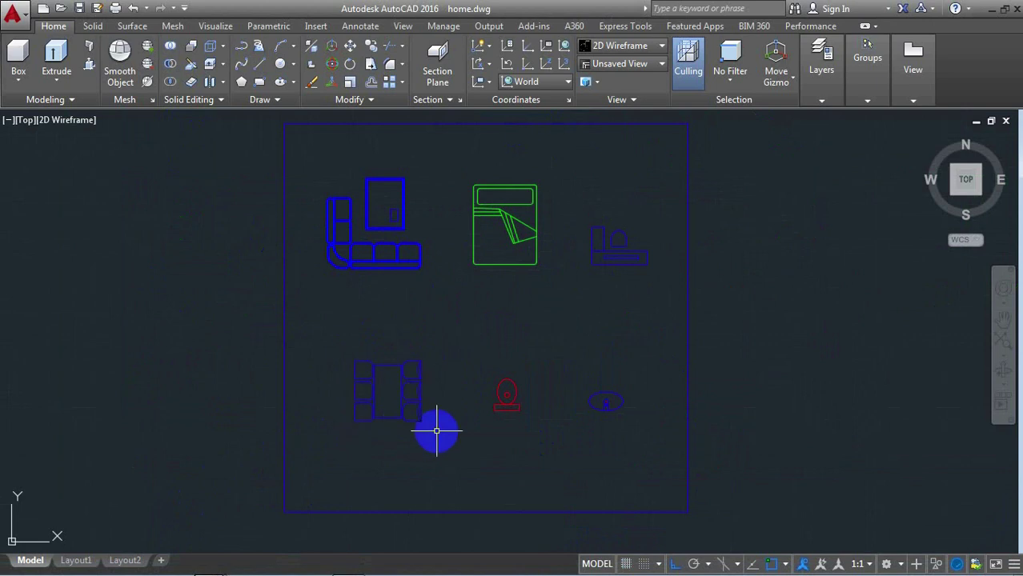
pyautogui.click(445, 351)
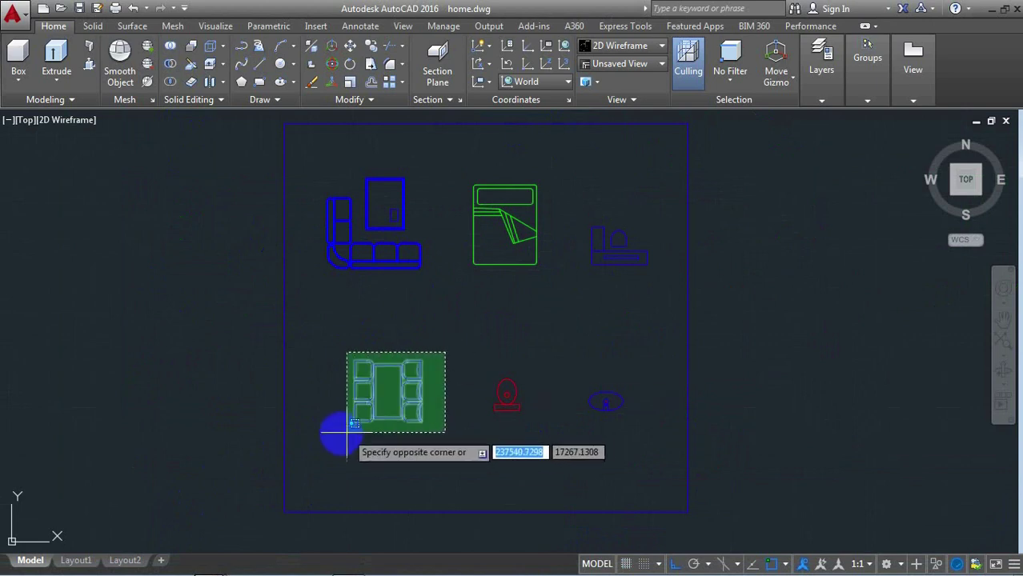
pyautogui.click(340, 435)
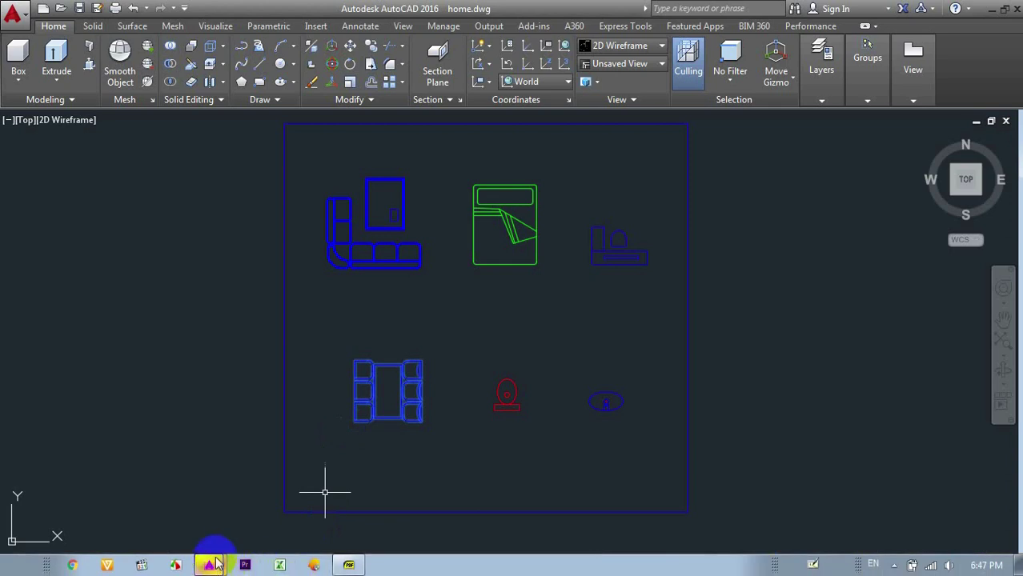
pyautogui.hotkey('ctrl', 'Tab')
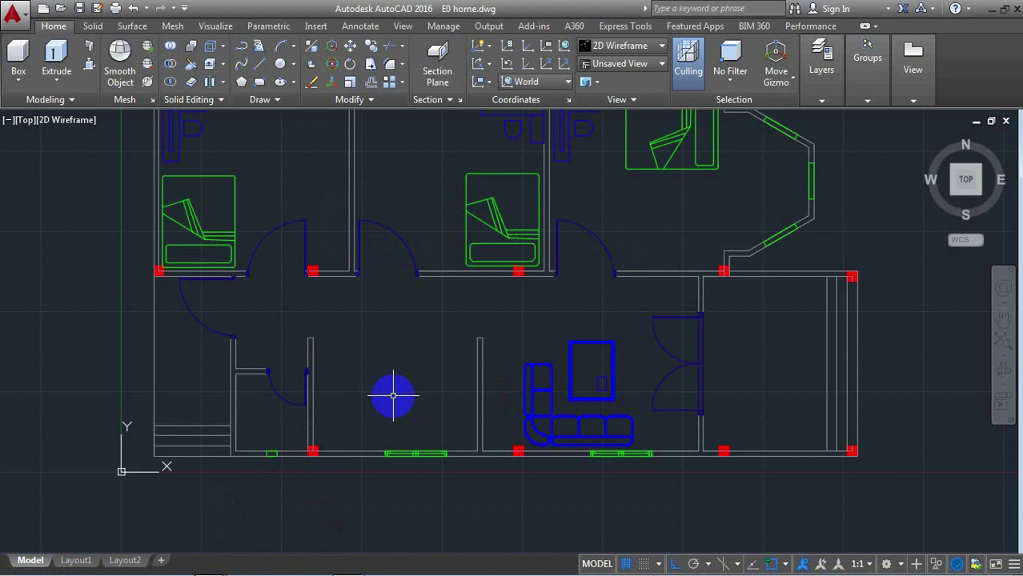
# Paste the six-chair dining table into the central lower room, left of the sofa.
pyautogui.hotkey('ctrl', 'v')
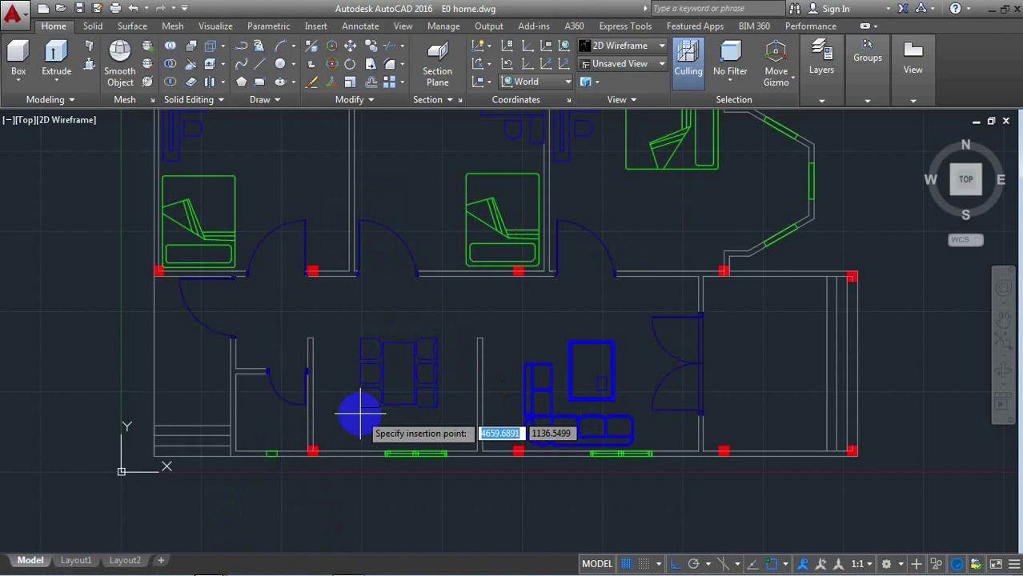
pyautogui.click(360, 414)
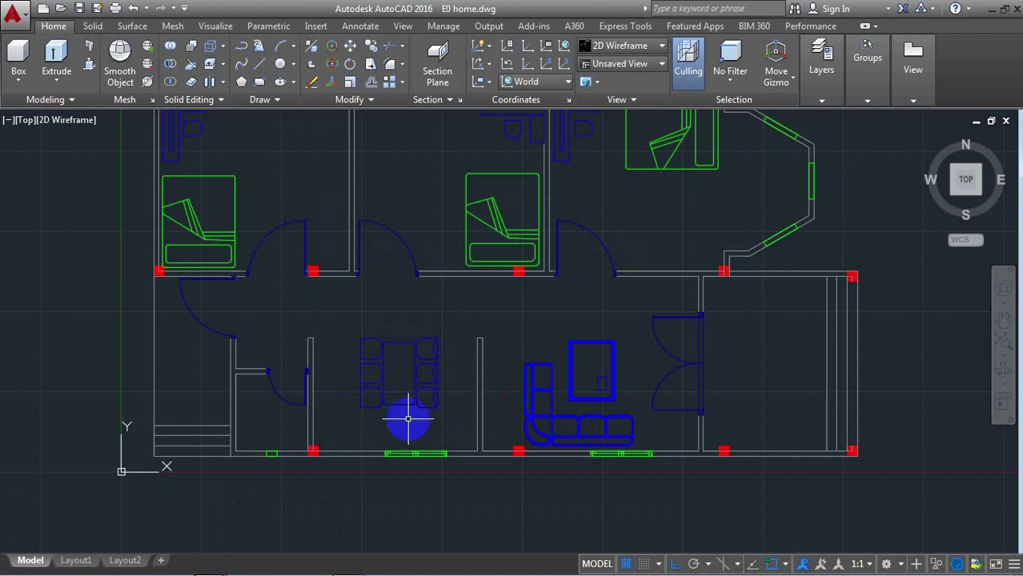
pyautogui.scroll(2, 375, 420)
pyautogui.scroll(2, 374, 420)
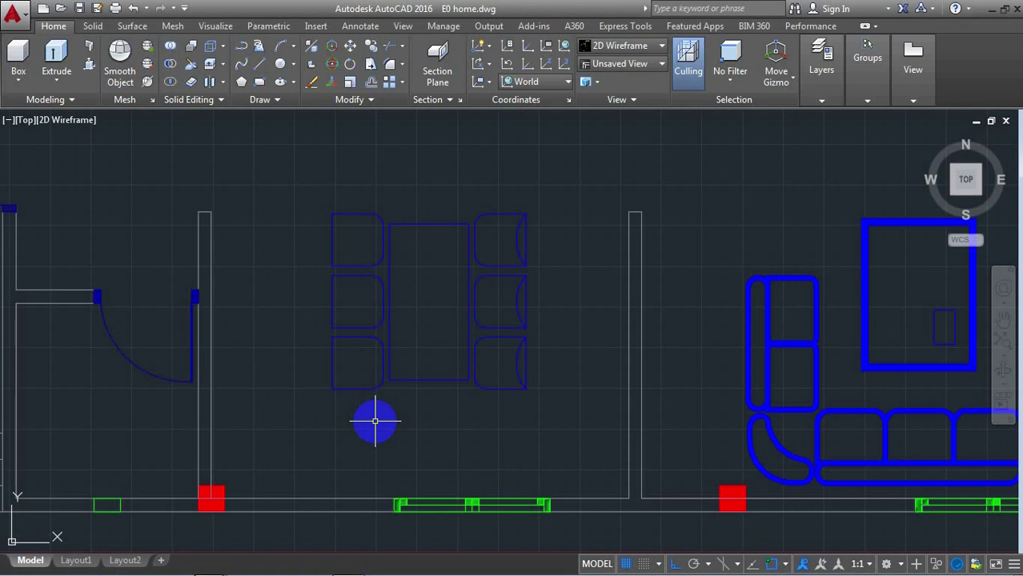
pyautogui.scroll(-2, 383, 420)
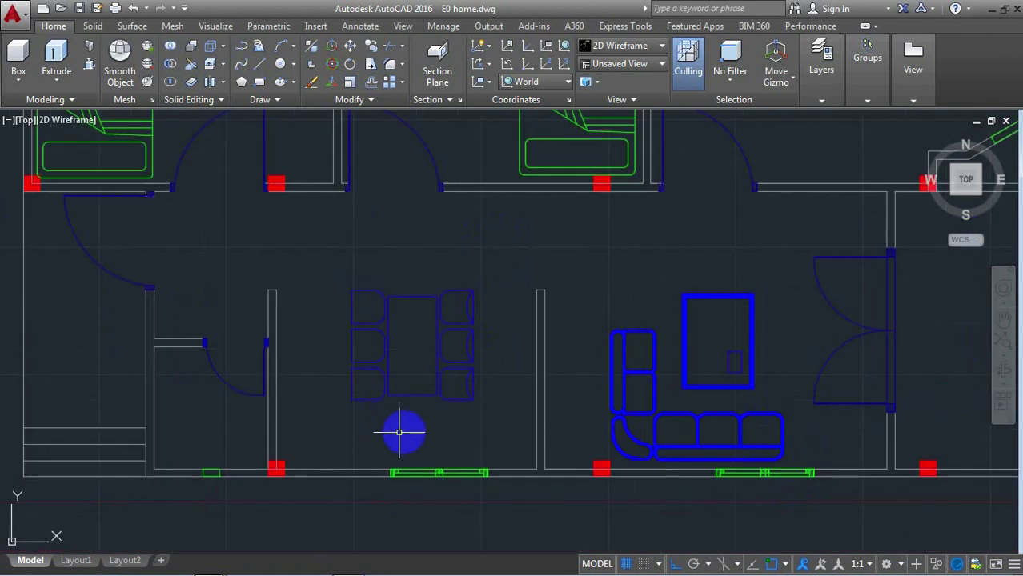
pyautogui.scroll(2, 308, 450)
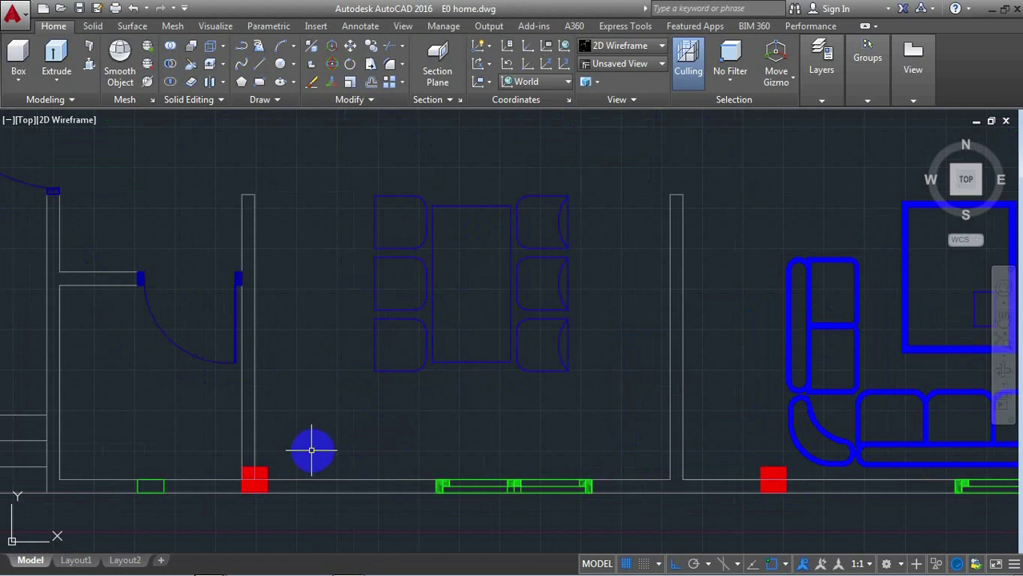
pyautogui.scroll(-2, 334, 445)
pyautogui.scroll(-2, 334, 445)
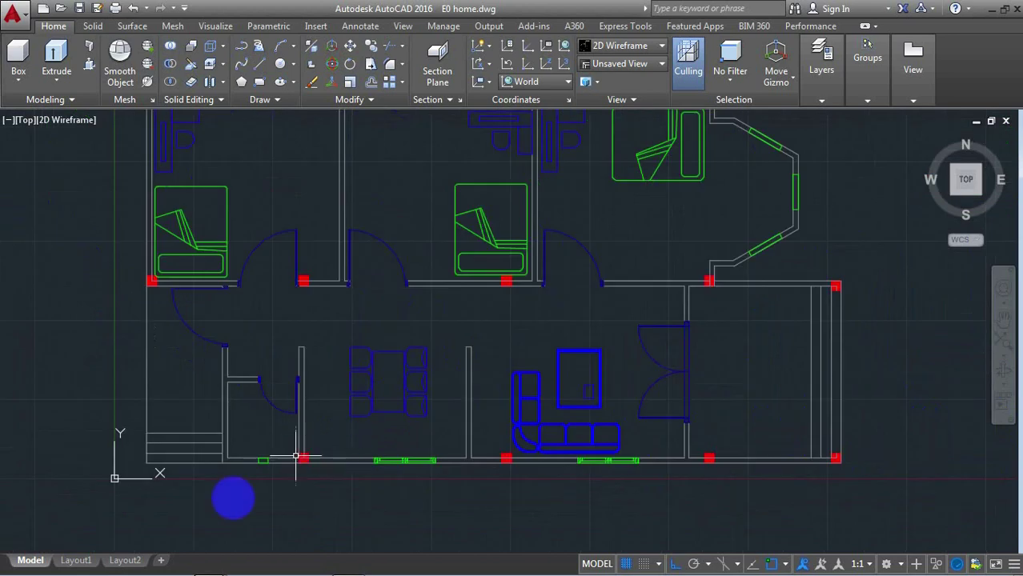
# Bring the toilet over from home.dwg and paste it inside the small bathroom.
pyautogui.click(203, 512)
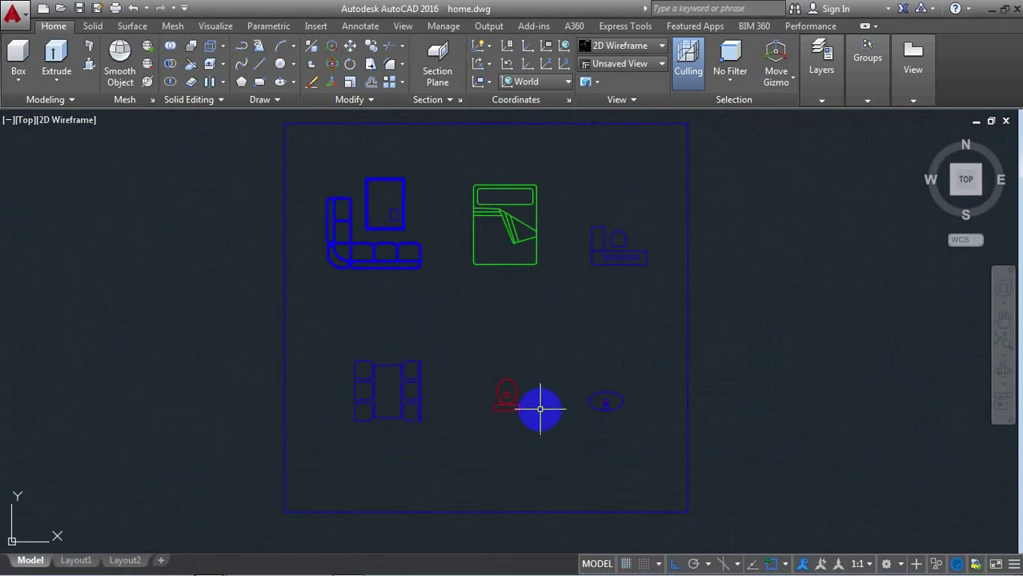
pyautogui.scroll(2, 540, 409)
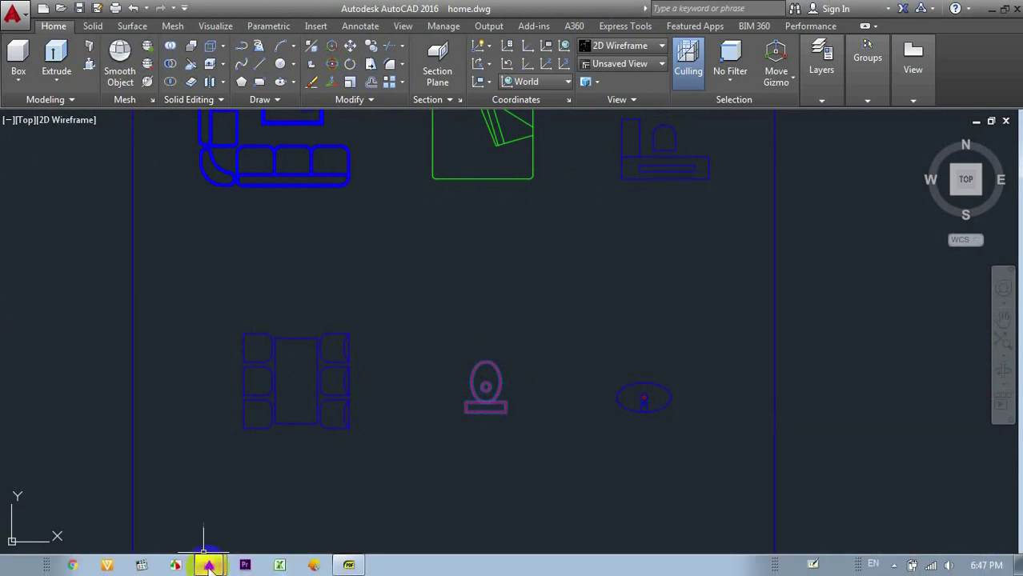
pyautogui.hotkey('ctrl', 'Tab')
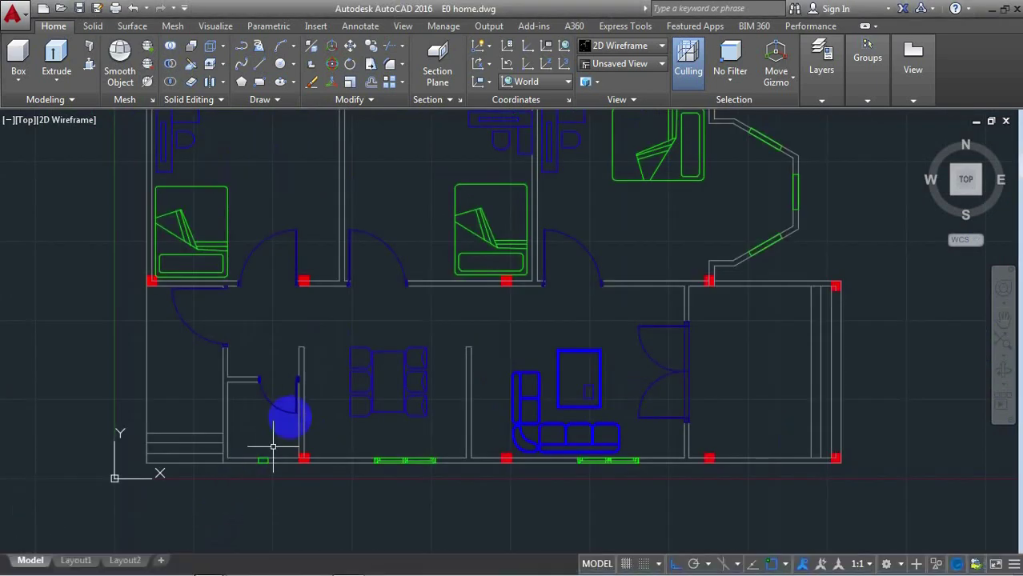
pyautogui.hotkey('ctrl', 'v')
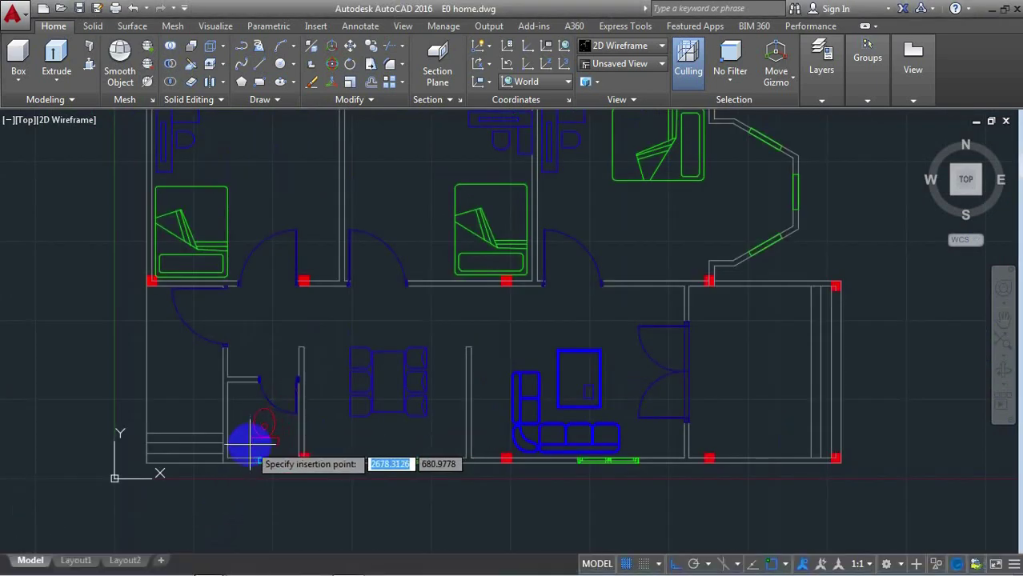
pyautogui.scroll(4, 246, 439)
pyautogui.scroll(2, 249, 448)
pyautogui.click(248, 456)
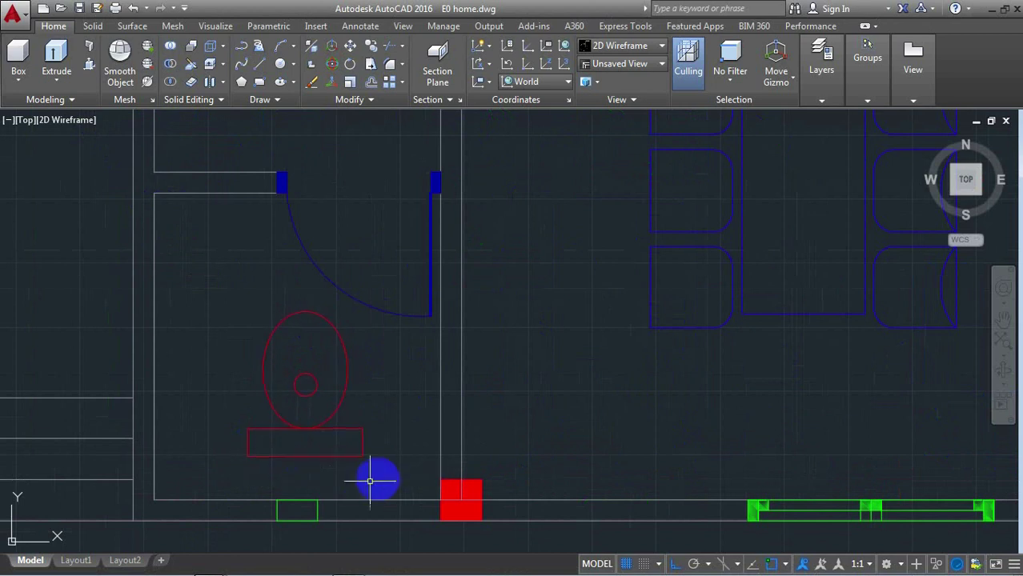
pyautogui.write('M')
# Move the toilet down so it sits against the bathroom's bottom wall.
pyautogui.press('Return')
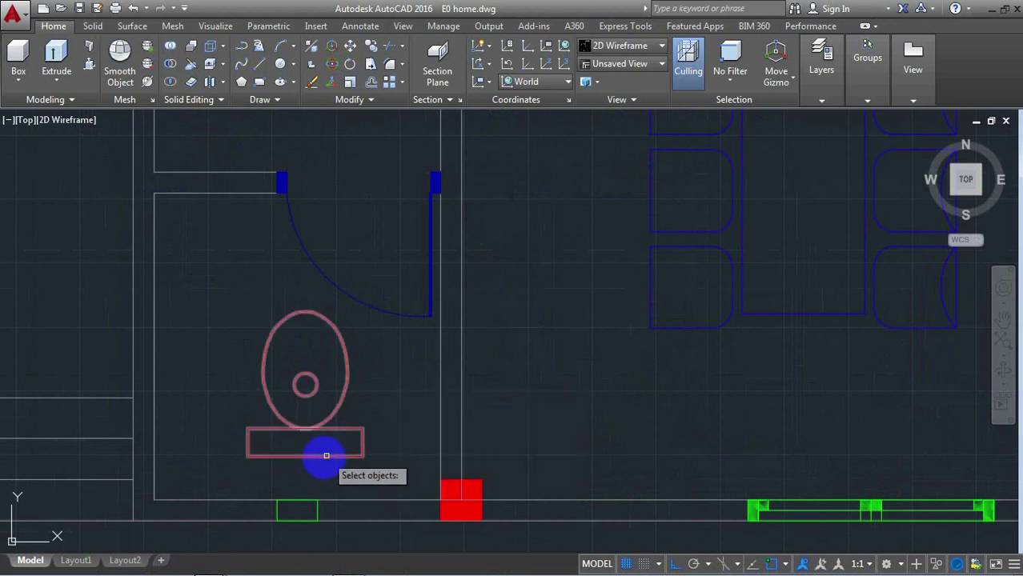
pyautogui.click(320, 458)
pyautogui.press('Return')
pyautogui.click(303, 454)
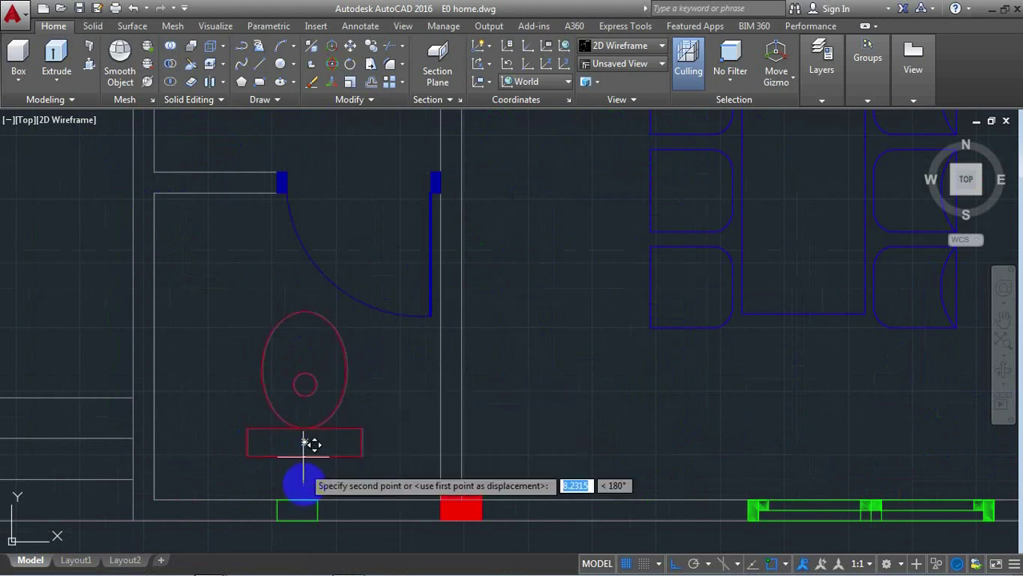
pyautogui.click(304, 502)
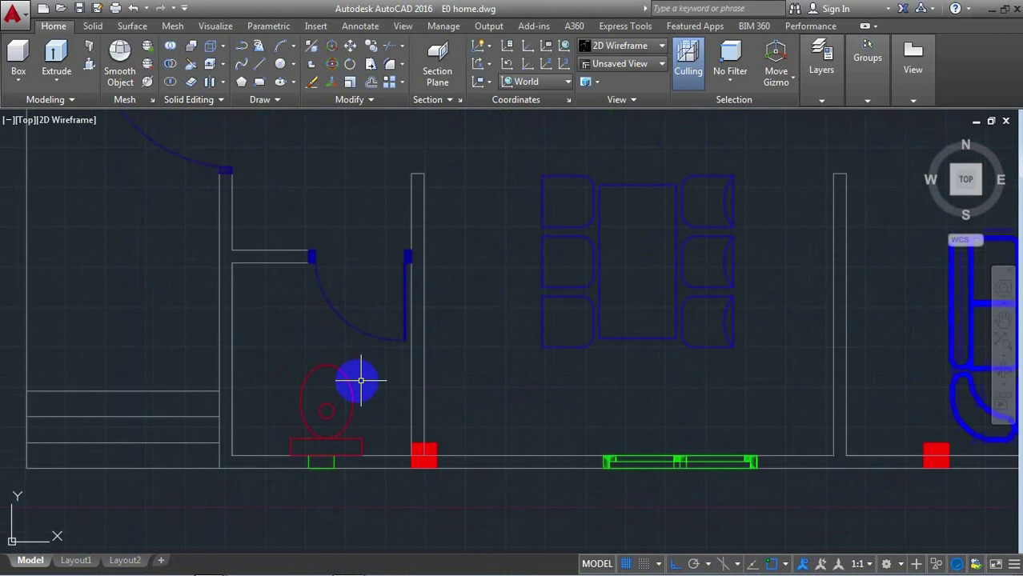
pyautogui.scroll(-1, 359, 377)
pyautogui.scroll(-1, 354, 377)
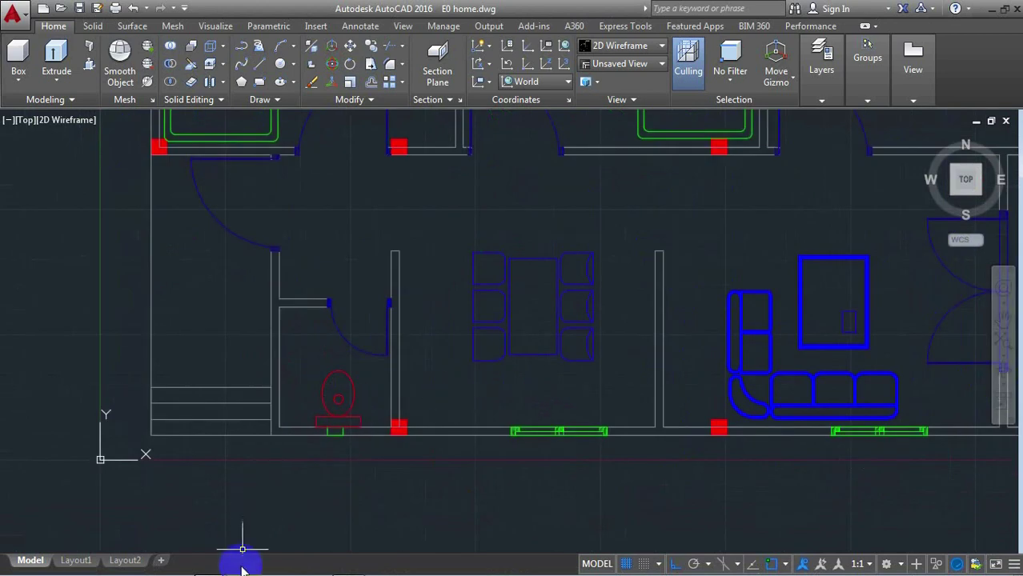
pyautogui.click(210, 566)
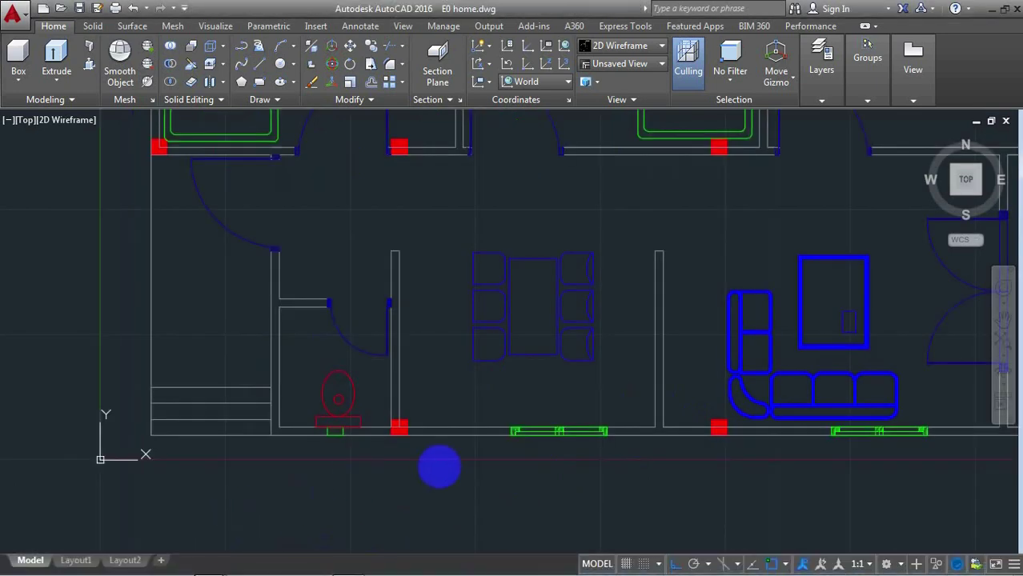
# Paste the oval wash basin against the bottom wall just right of the bathroom.
pyautogui.scroll(2, 482, 422)
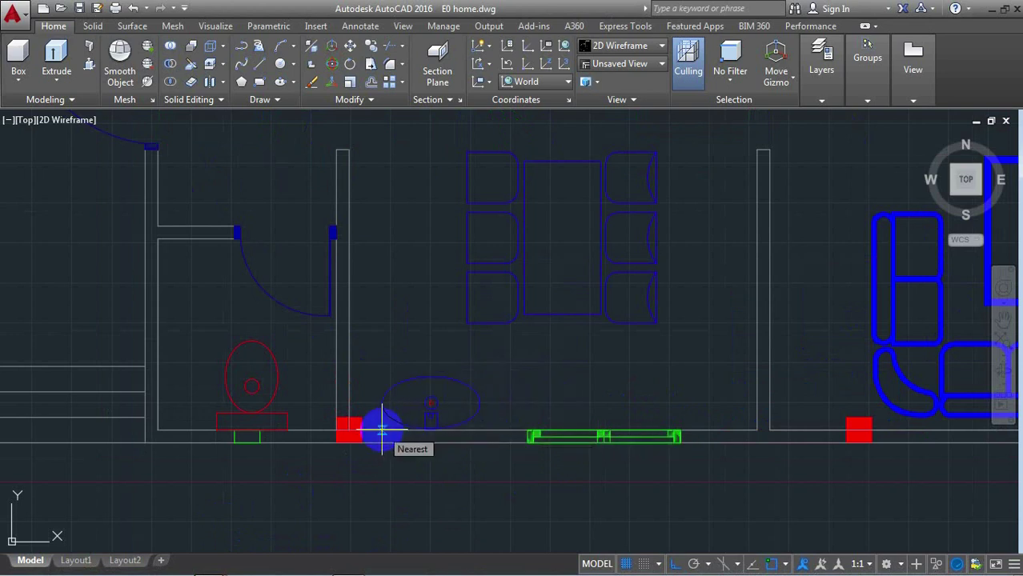
pyautogui.click(382, 431)
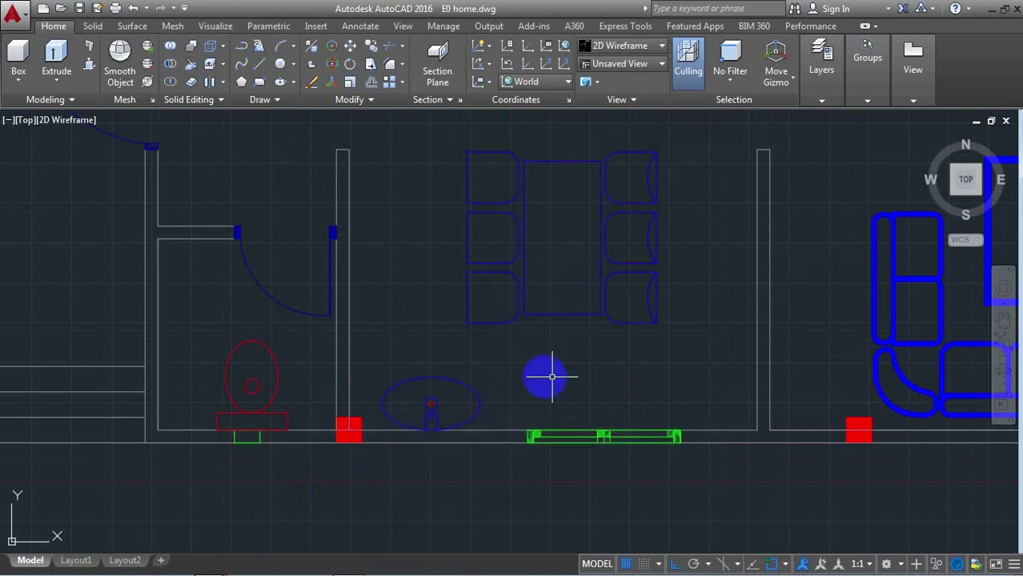
pyautogui.scroll(-2, 509, 370)
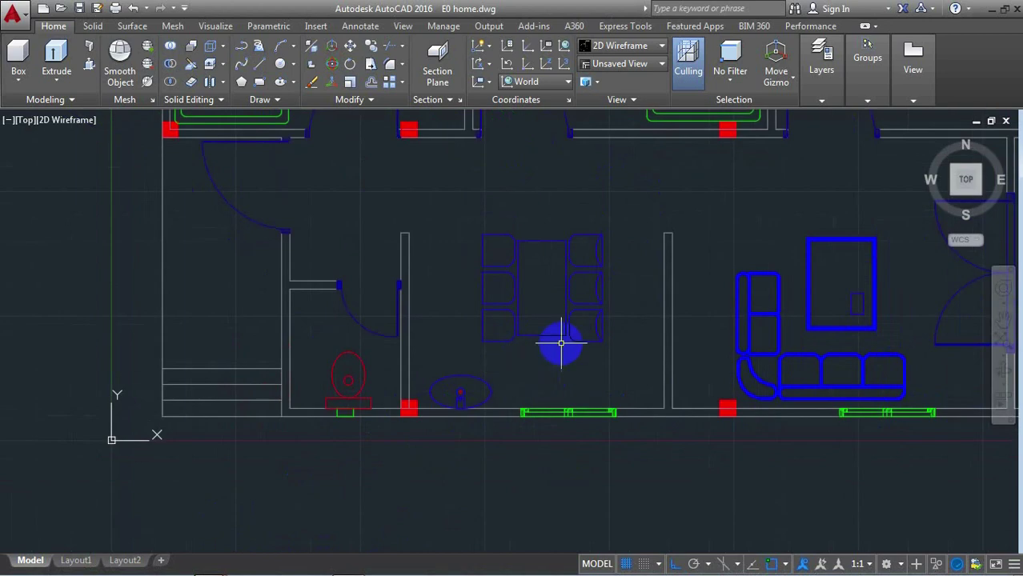
pyautogui.click(823, 101)
pyautogui.write('PL')
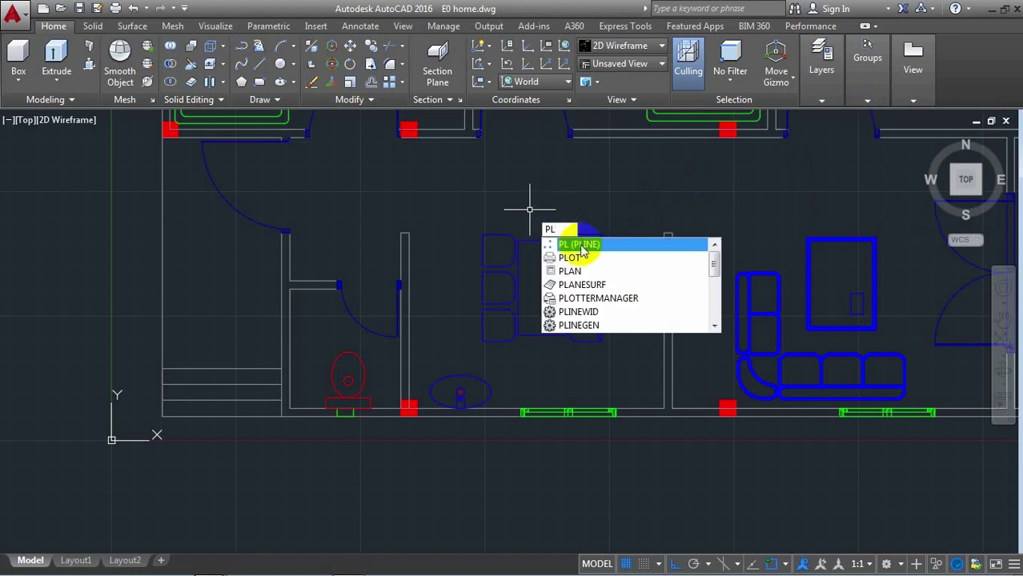
# Draw a partition polyline from the red column with a 600 vertical segment.
pyautogui.press('Return')
pyautogui.scroll(4, 407, 408)
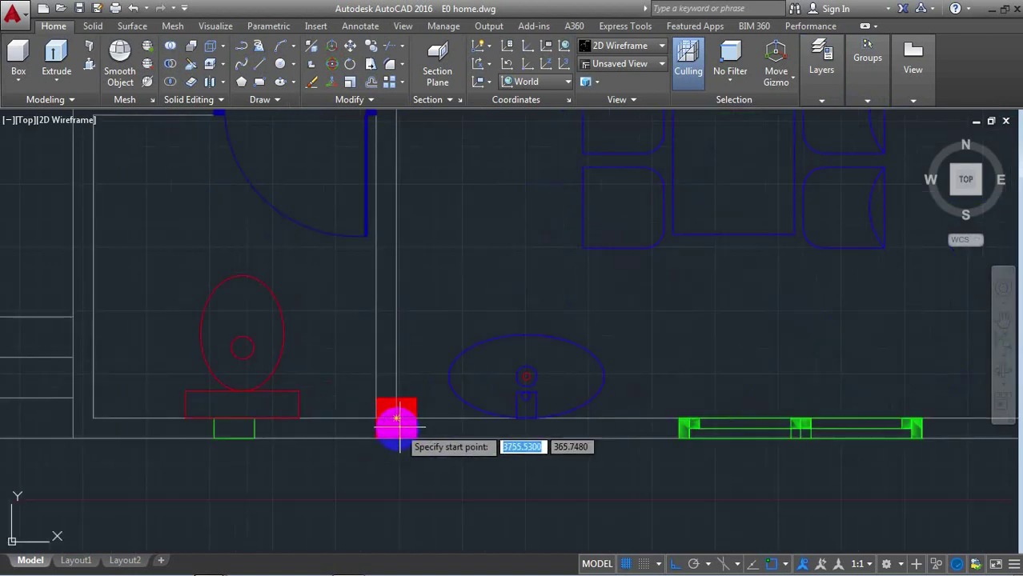
pyautogui.click(396, 417)
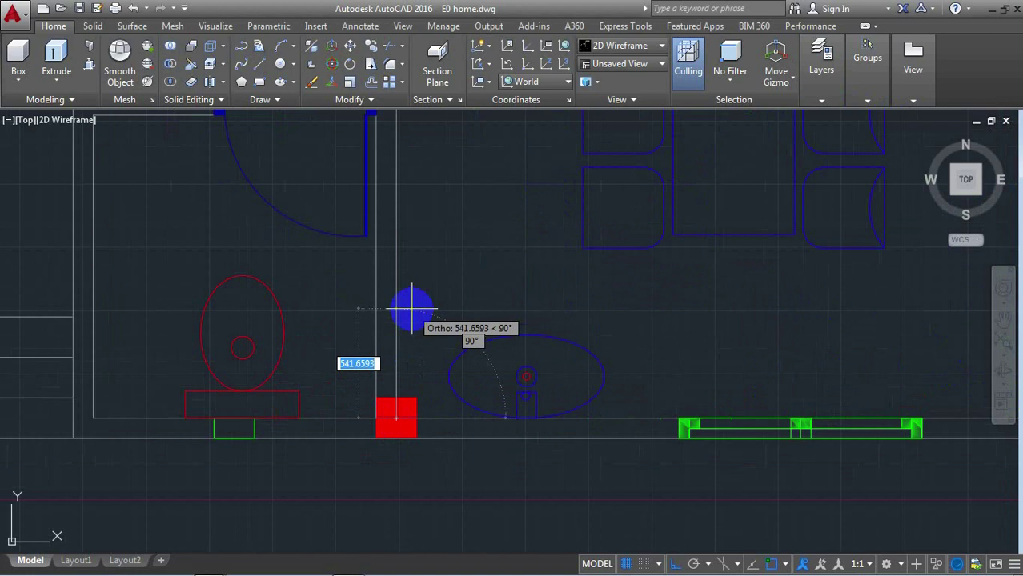
pyautogui.write('600')
pyautogui.press('Return')
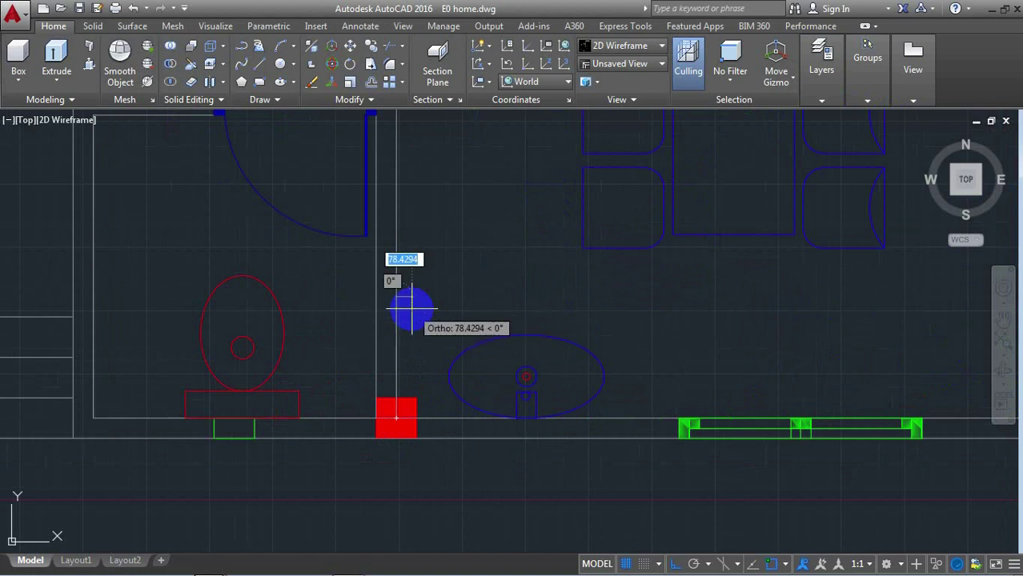
pyautogui.scroll(-2, 646, 326)
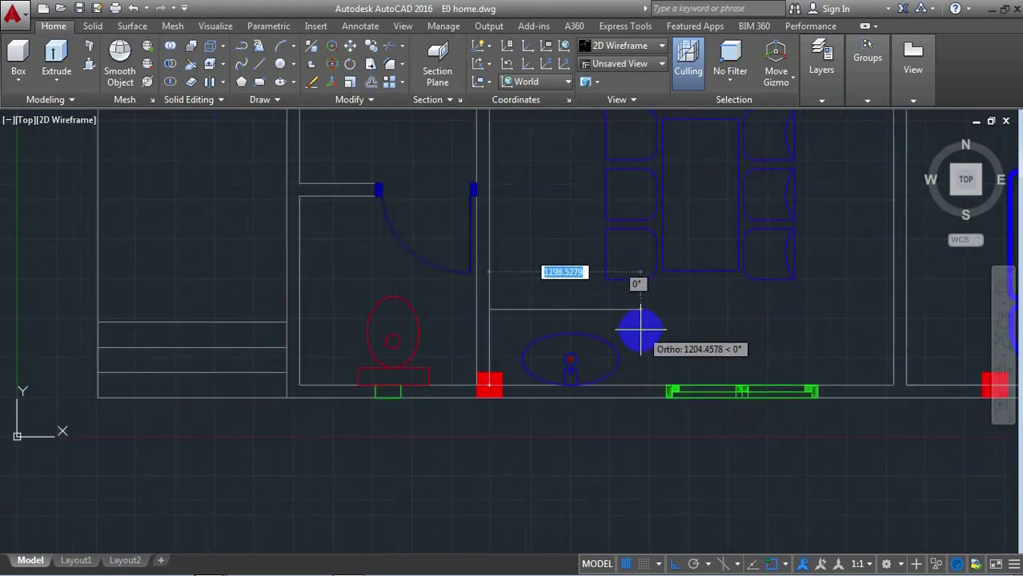
pyautogui.click(890, 308)
pyautogui.press('Return')
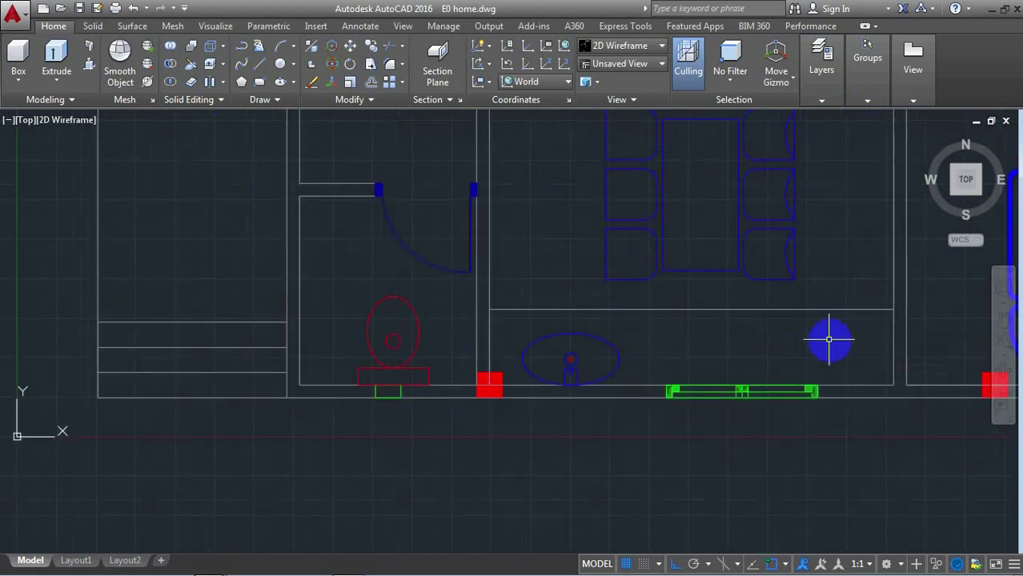
pyautogui.scroll(2, 852, 353)
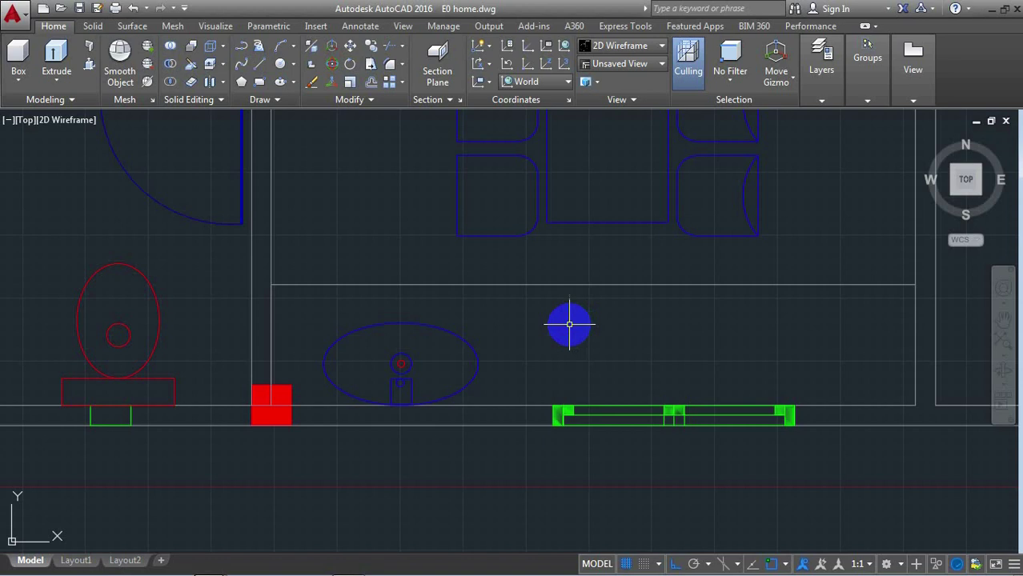
# Draw the 1200-long counter edge from the wall corner down to the bottom wall.
pyautogui.write('Pl')
pyautogui.press('Return')
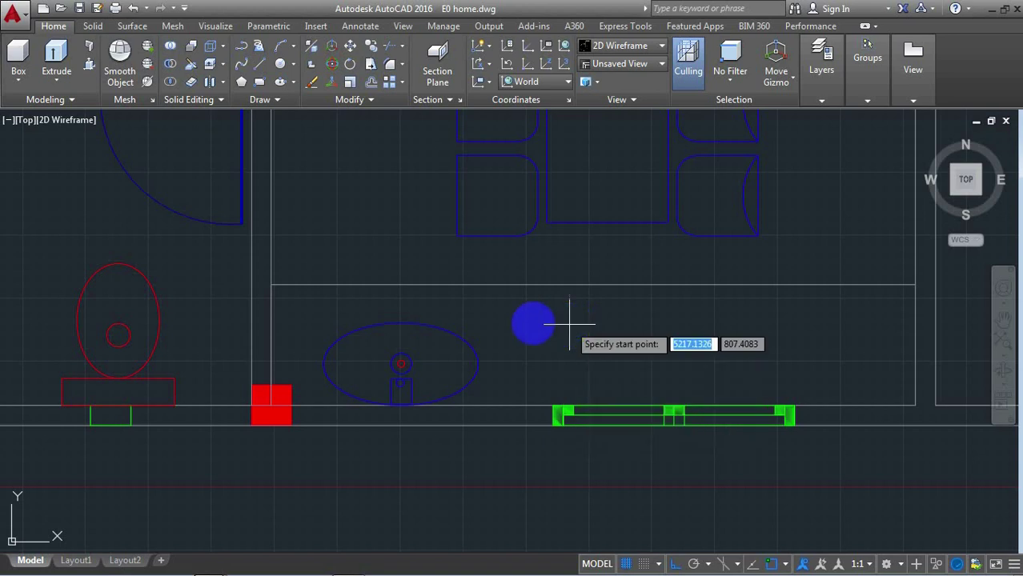
pyautogui.click(269, 285)
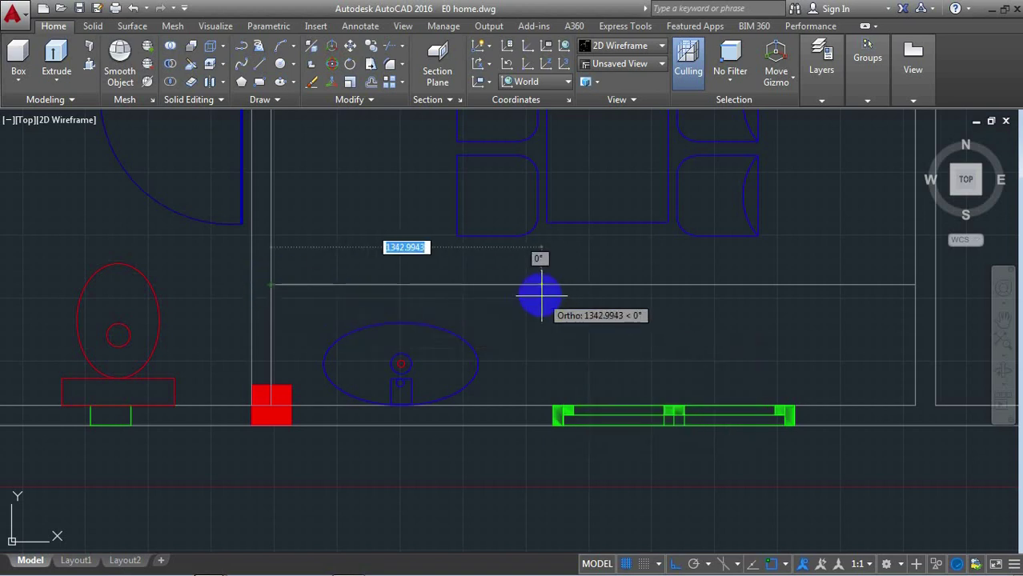
pyautogui.write('1')
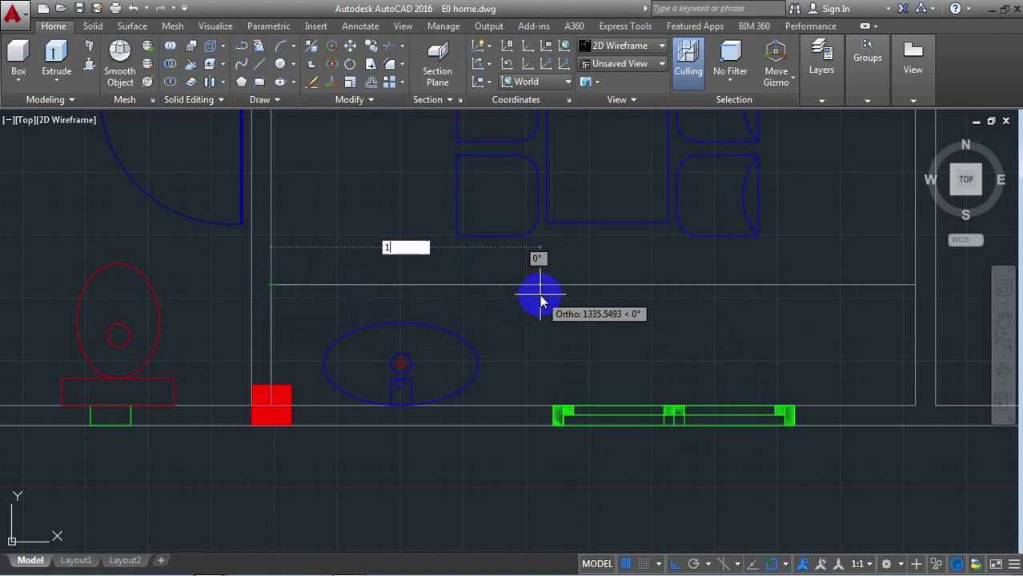
pyautogui.write('200')
pyautogui.press('Return')
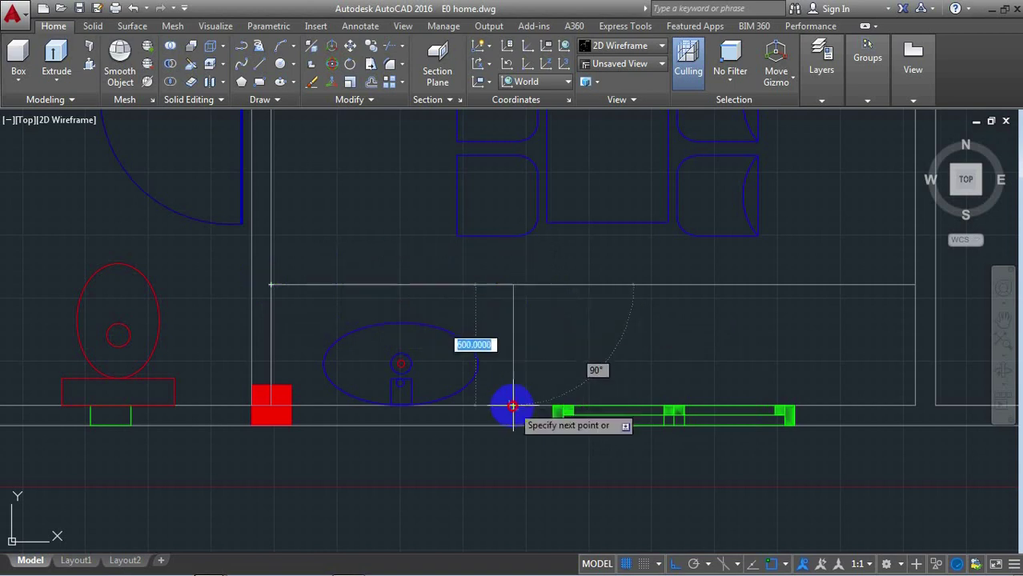
pyautogui.click(513, 407)
pyautogui.press('Escape')
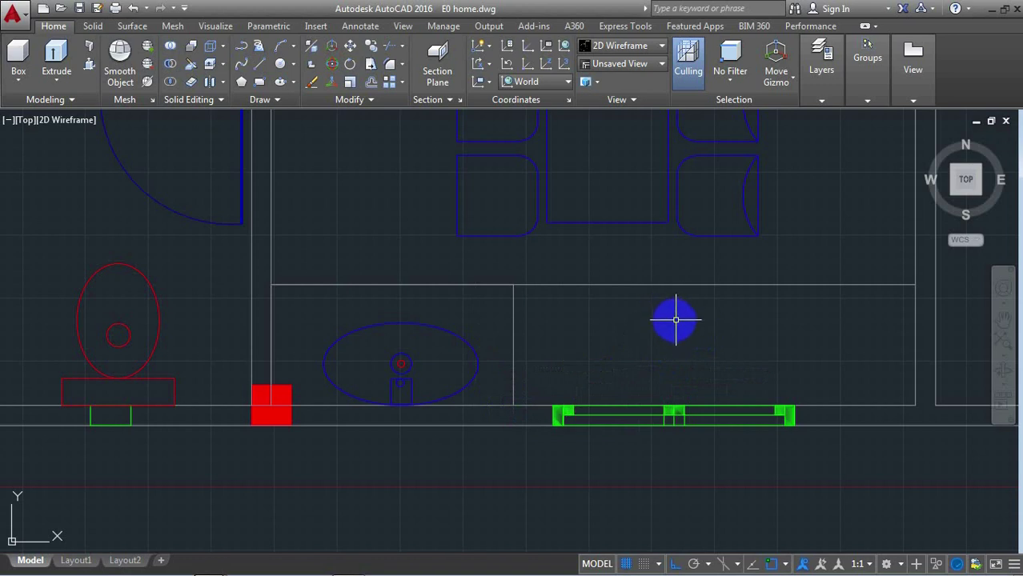
# Select the washbasin with MOVE (M) and set its base point.
pyautogui.write('m')
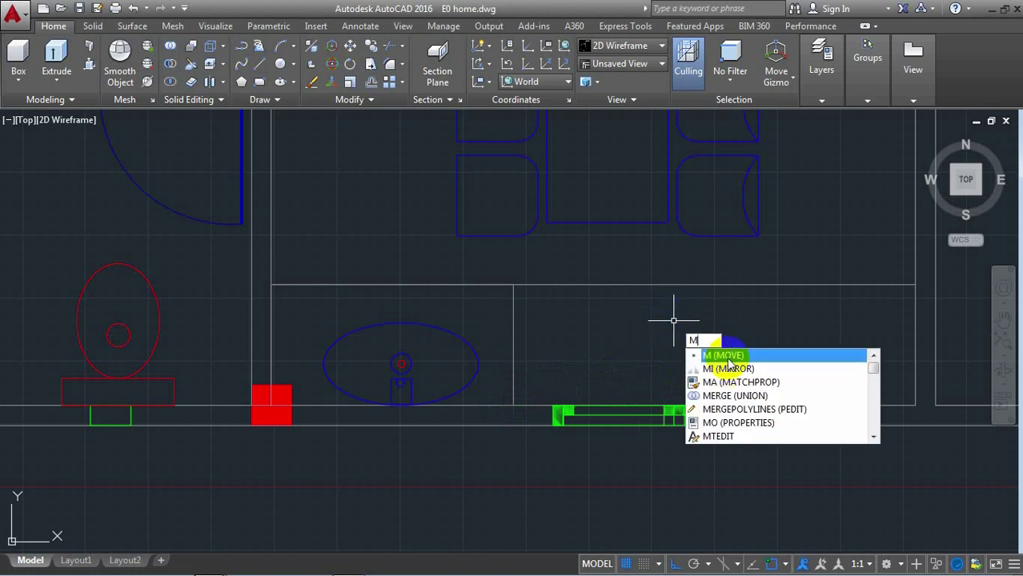
pyautogui.press('Return')
pyautogui.click(470, 347)
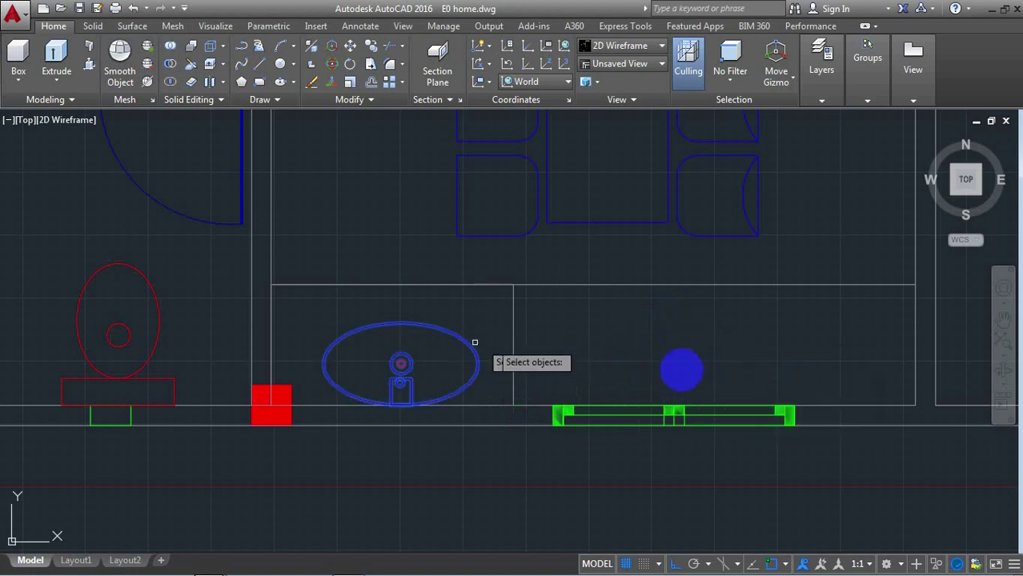
pyautogui.press('Return')
pyautogui.click(690, 358)
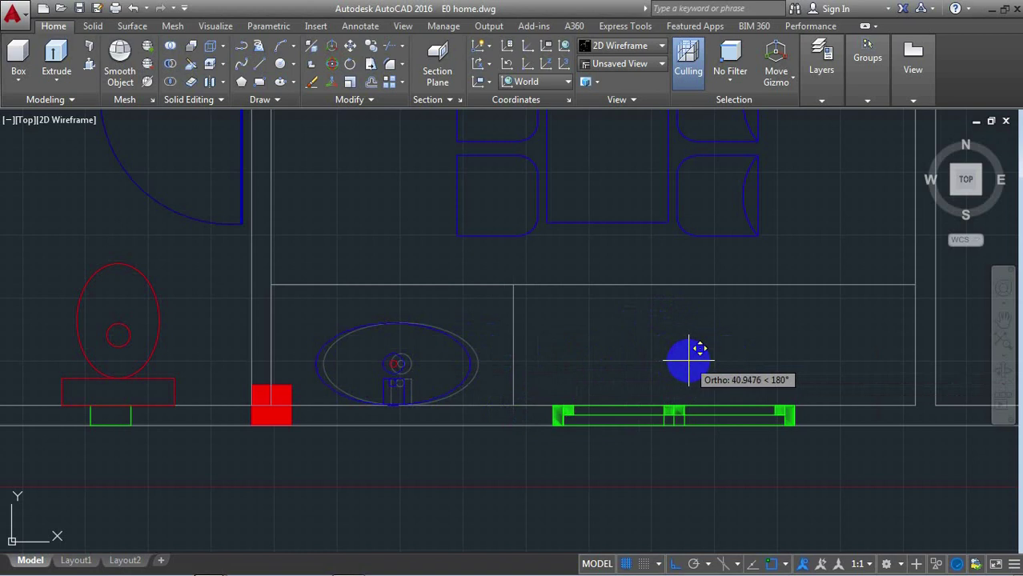
pyautogui.scroll(-2, 721, 354)
pyautogui.scroll(-2, 720, 353)
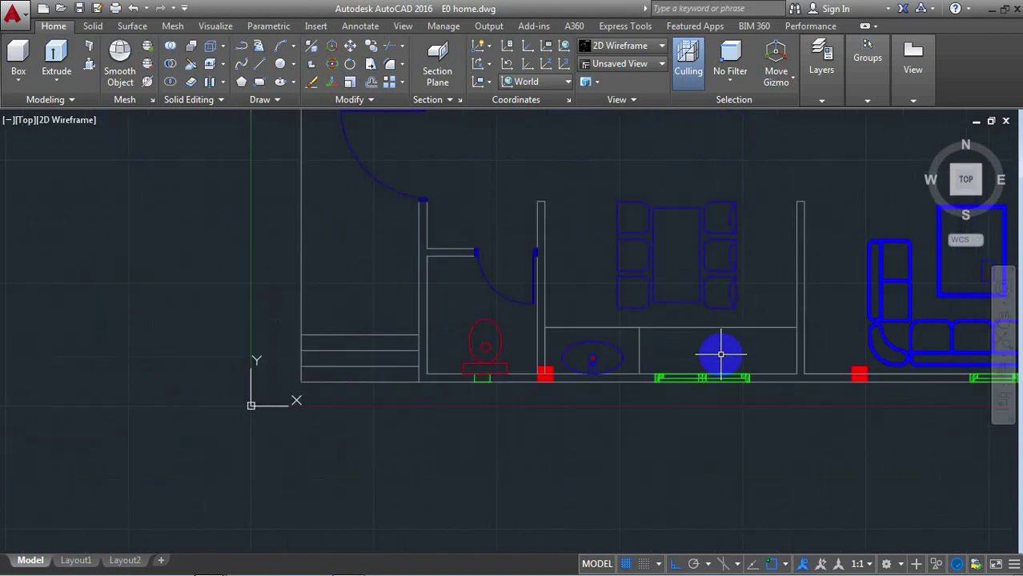
pyautogui.scroll(-2, 721, 354)
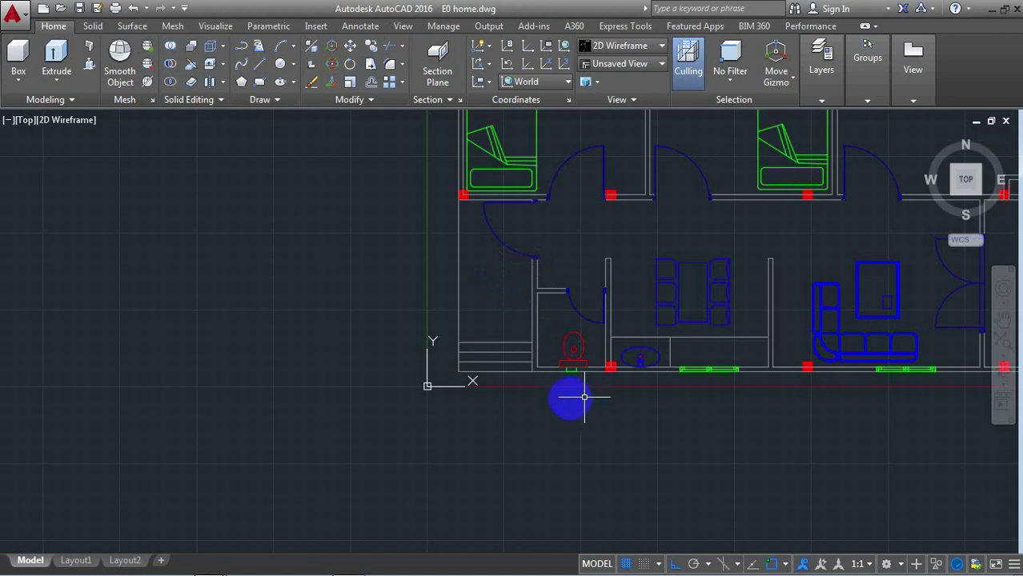
pyautogui.scroll(-2, 472, 400)
pyautogui.scroll(2, 671, 295)
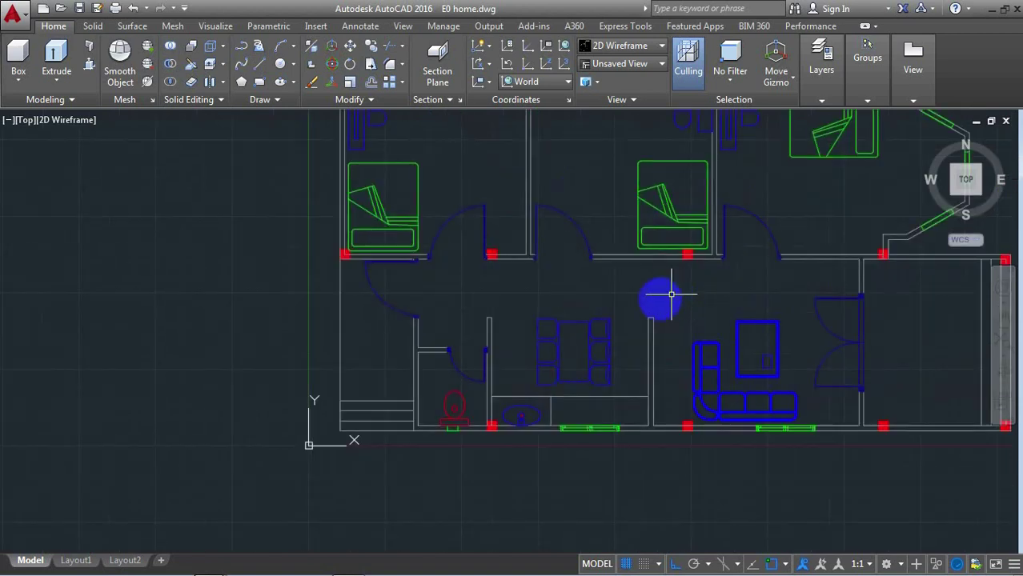
pyautogui.click(350, 561)
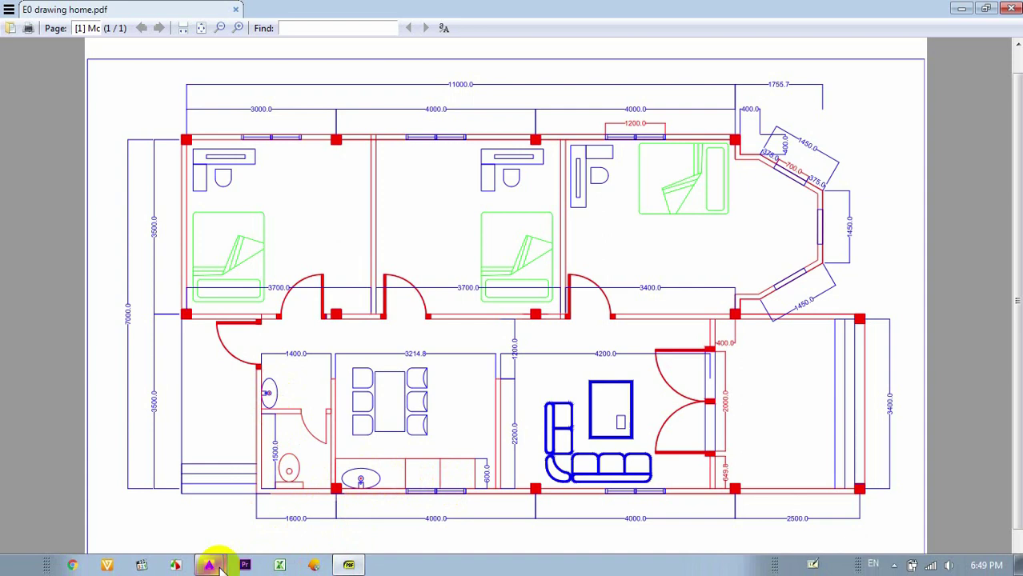
pyautogui.click(348, 565)
pyautogui.click(207, 567)
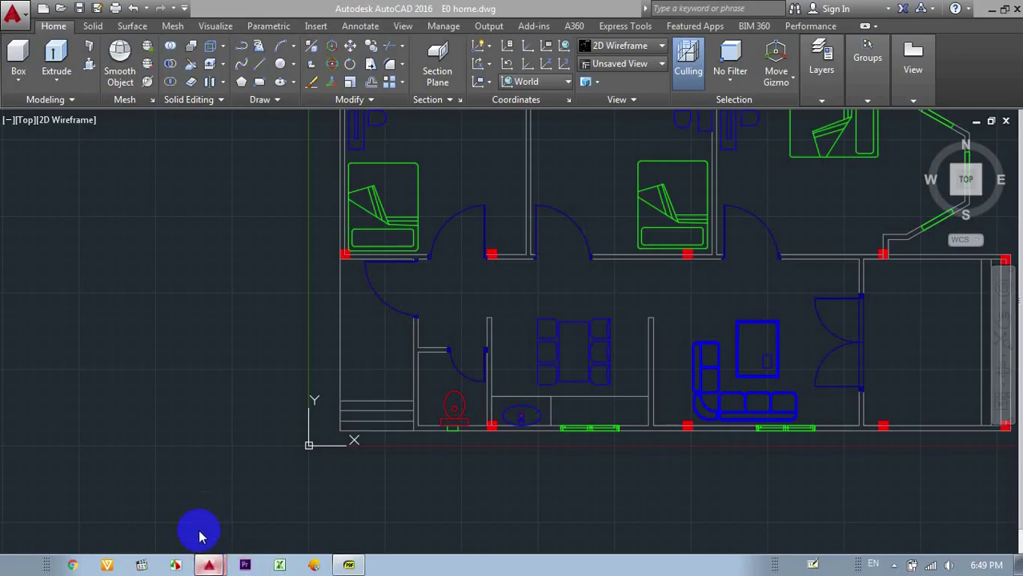
# Copy the washbasin from its centre, with Ortho off, into the small upper room.
pyautogui.scroll(2, 526, 404)
pyautogui.scroll(2, 526, 404)
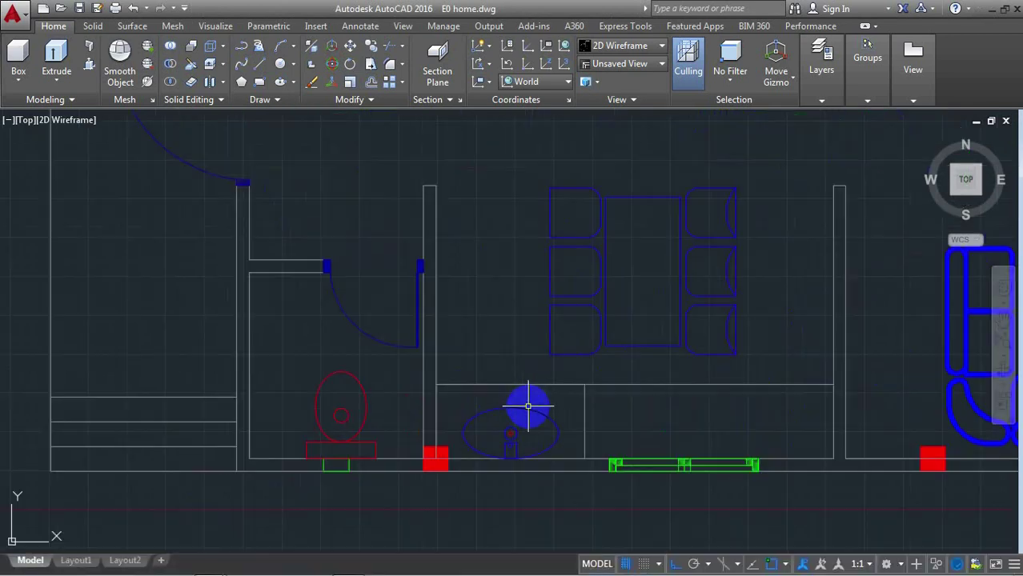
pyautogui.write('Co')
pyautogui.click(581, 437)
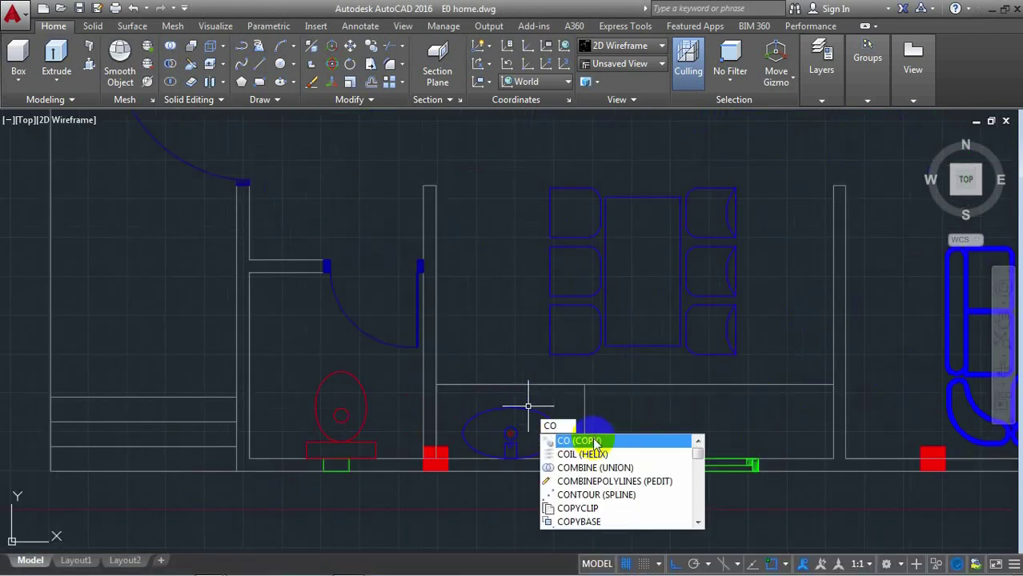
pyautogui.click(562, 431)
pyautogui.press('Return')
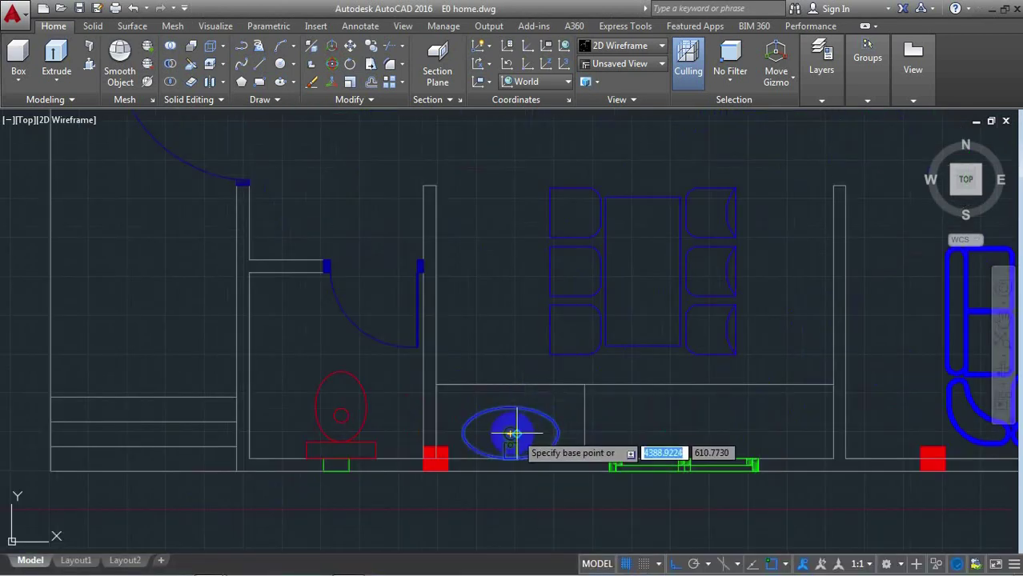
pyautogui.click(511, 433)
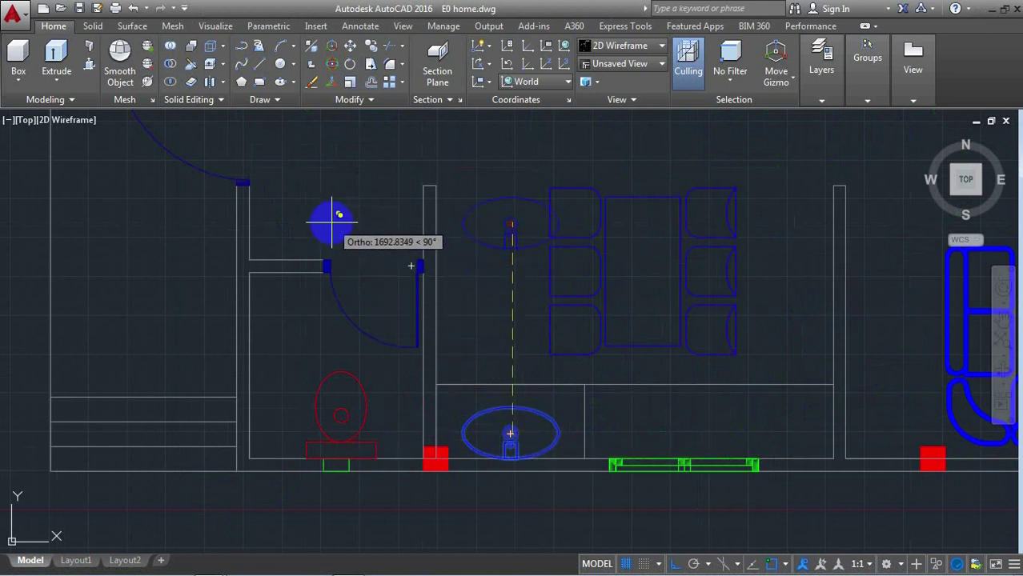
pyautogui.press('F8')
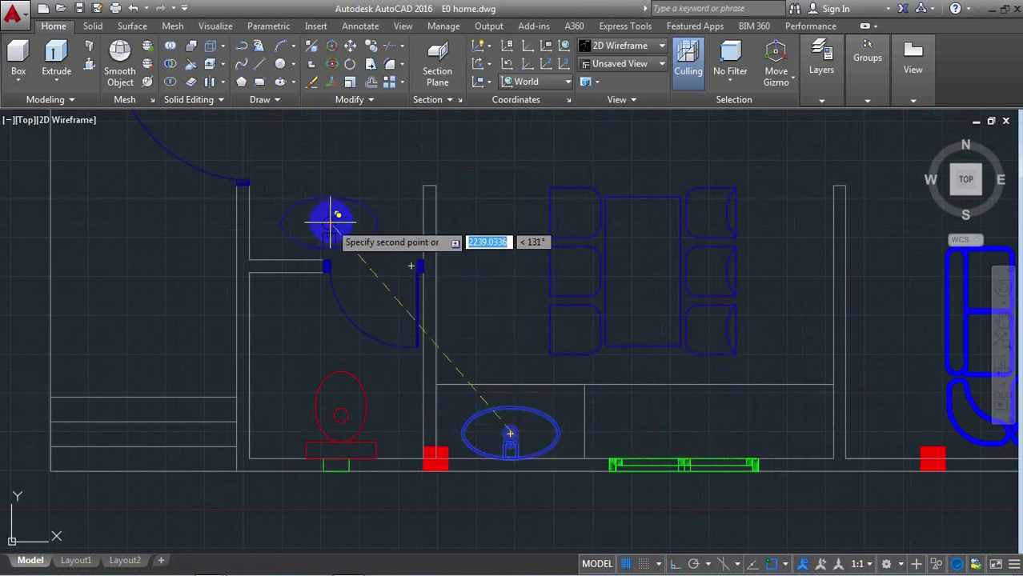
pyautogui.click(350, 215)
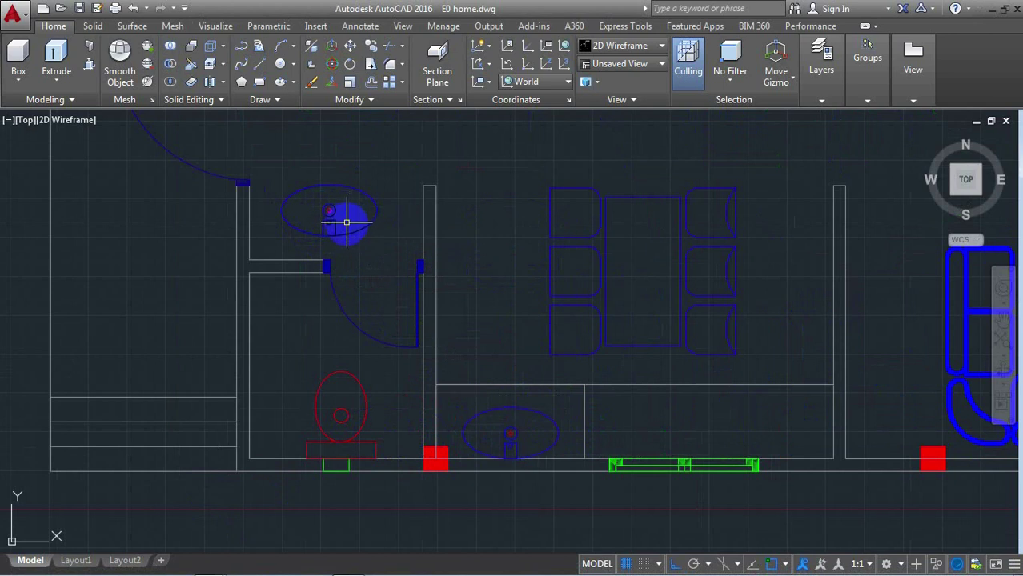
# Rotate the copied washbasin 270° about its centre so it stands upright.
pyautogui.write('Ro')
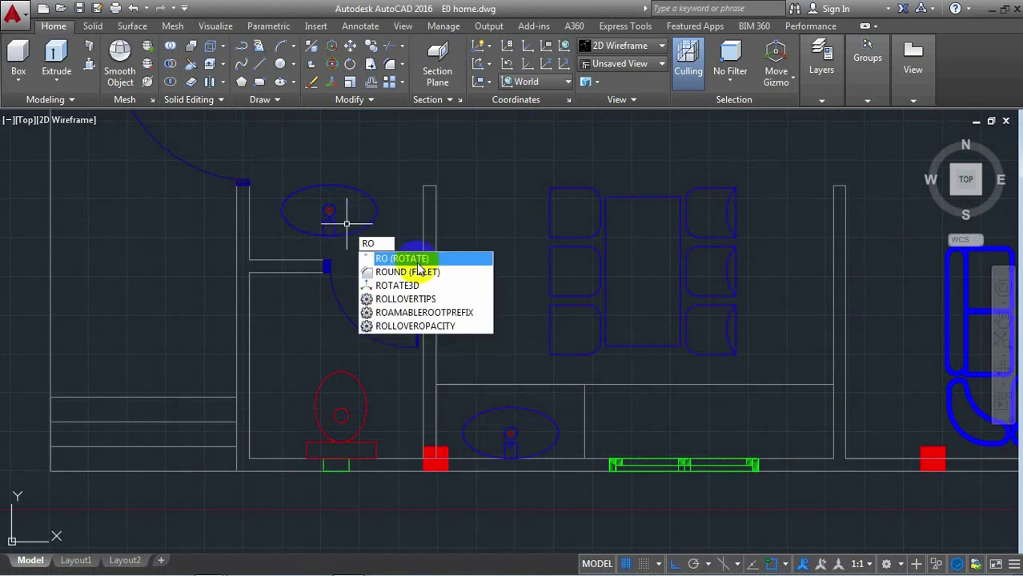
pyautogui.press('Return')
pyautogui.click(352, 229)
pyautogui.press('Return')
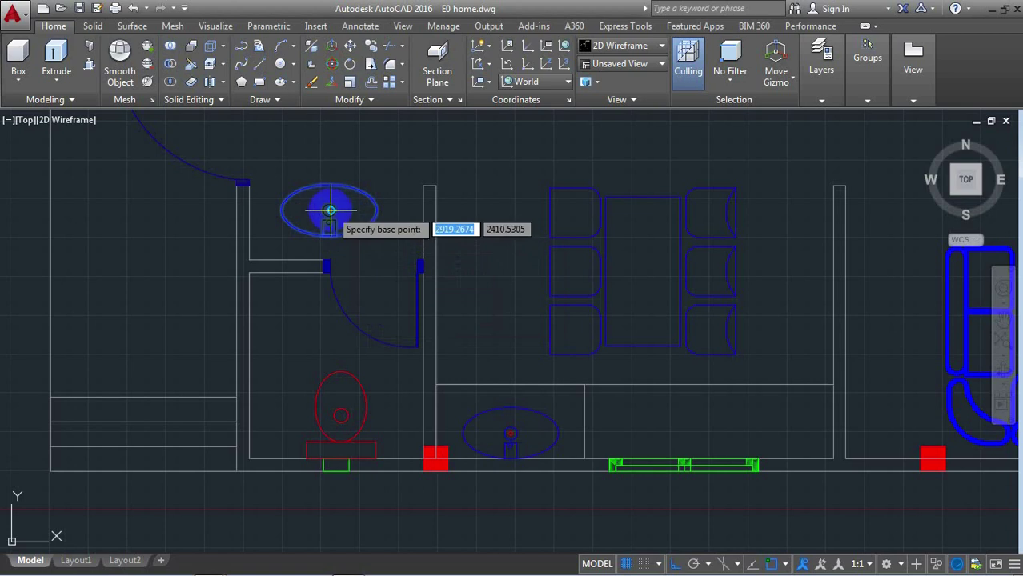
pyautogui.click(329, 211)
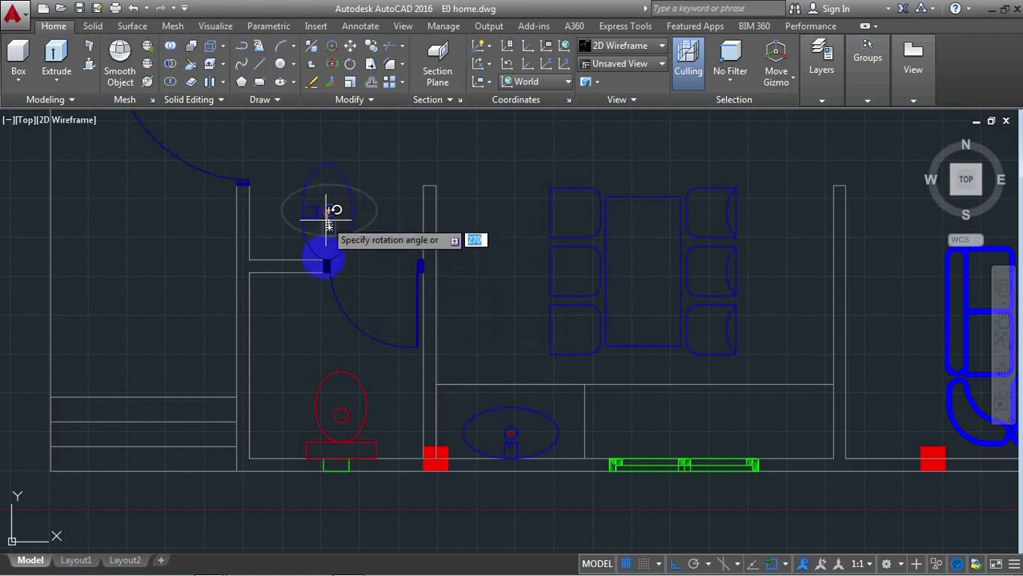
pyautogui.click(324, 328)
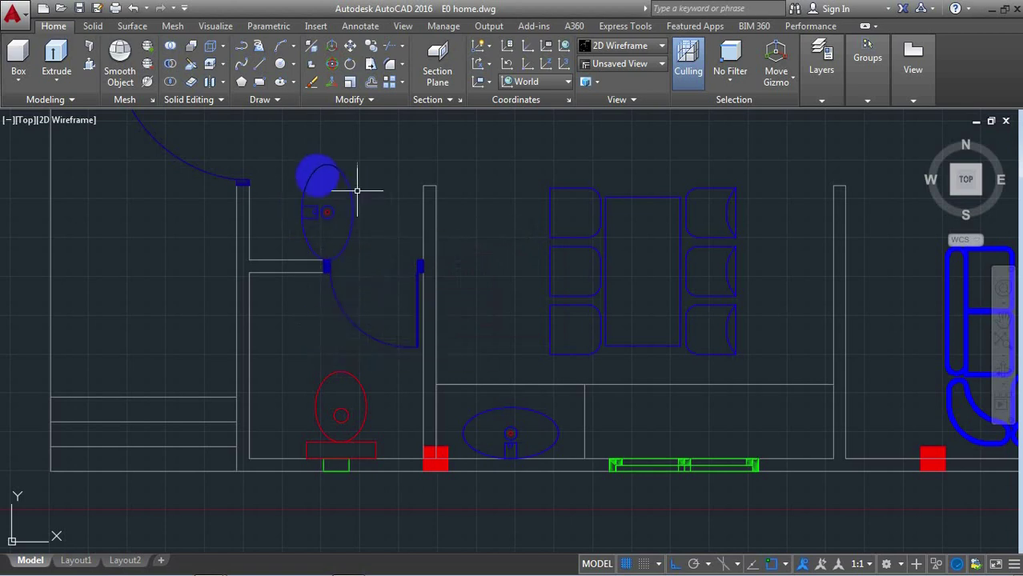
pyautogui.scroll(3, 316, 168)
pyautogui.scroll(2, 316, 169)
pyautogui.scroll(-2, 407, 228)
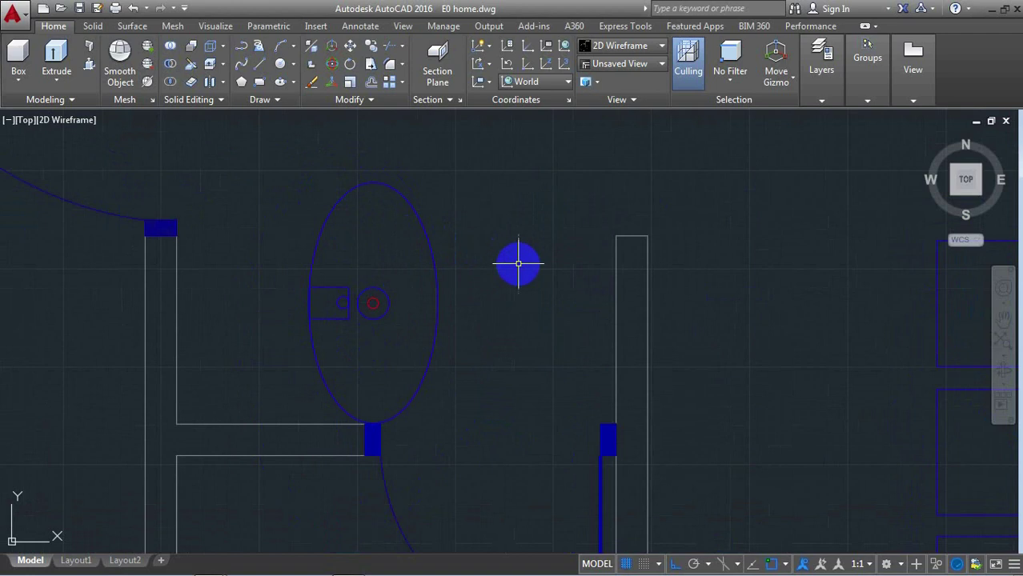
pyautogui.write('m')
# Move the upright oval fixture left until it touches the room's left wall.
pyautogui.press('Return')
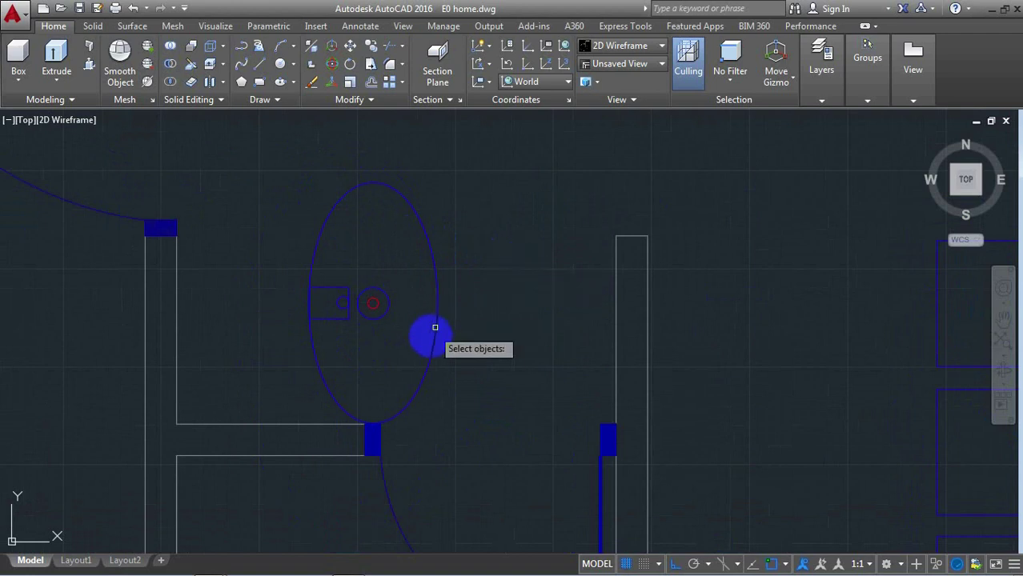
pyautogui.click(431, 339)
pyautogui.press('Return')
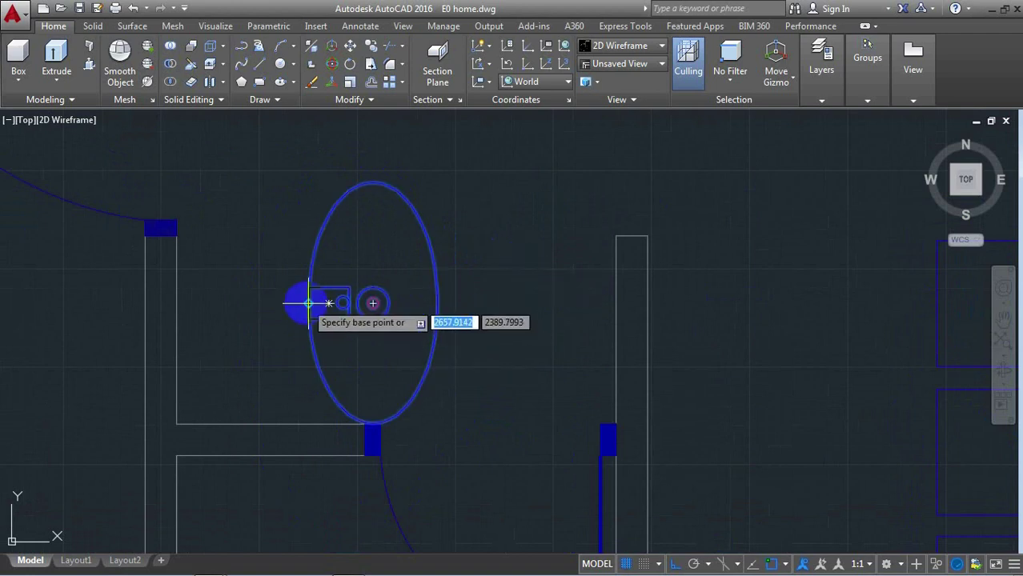
pyautogui.click(307, 303)
pyautogui.click(176, 296)
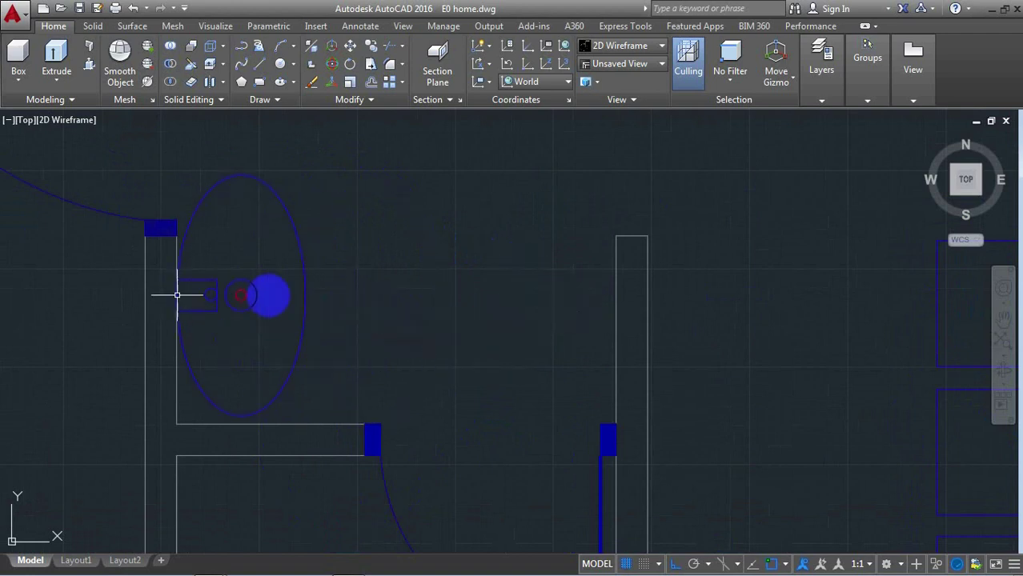
# Scale the oval fixture down from the wall point using its length as reference.
pyautogui.write('s')
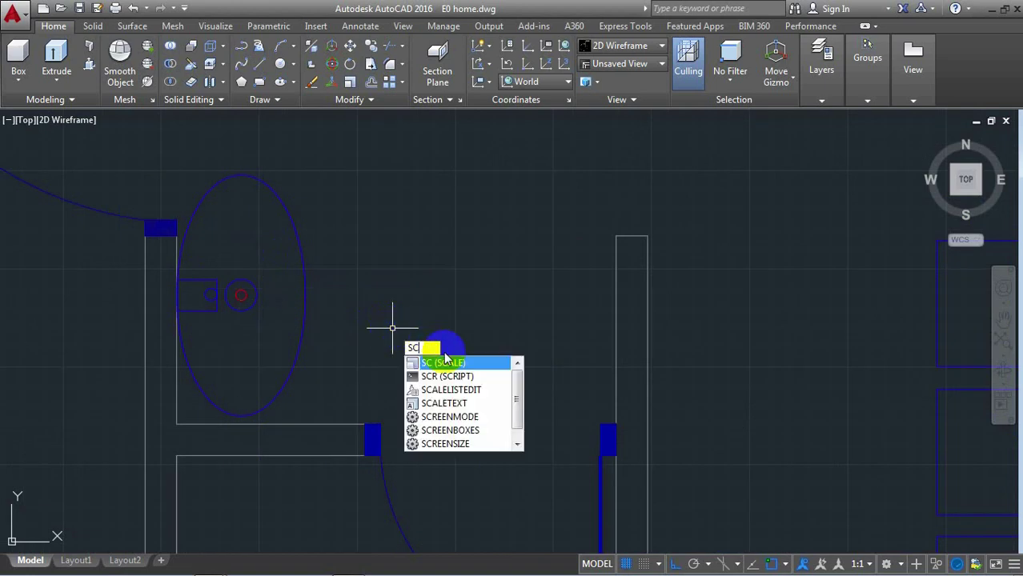
pyautogui.press('Return')
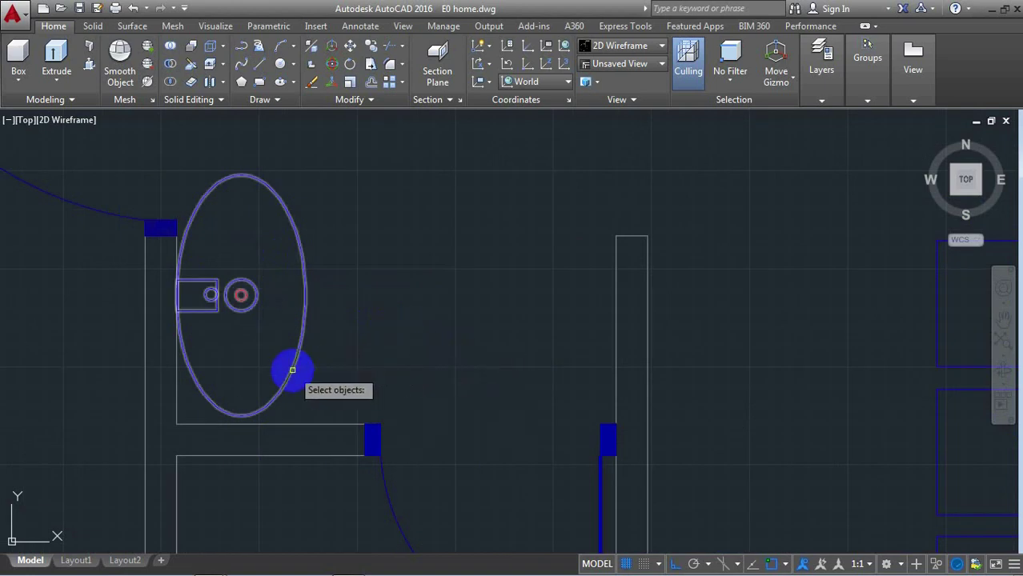
pyautogui.click(292, 369)
pyautogui.press('Return')
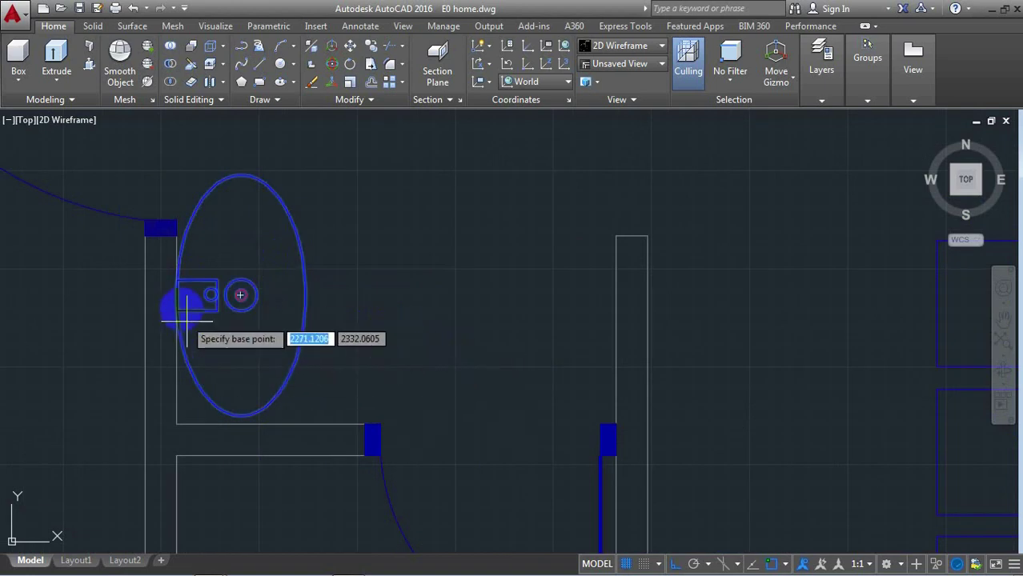
pyautogui.click(176, 295)
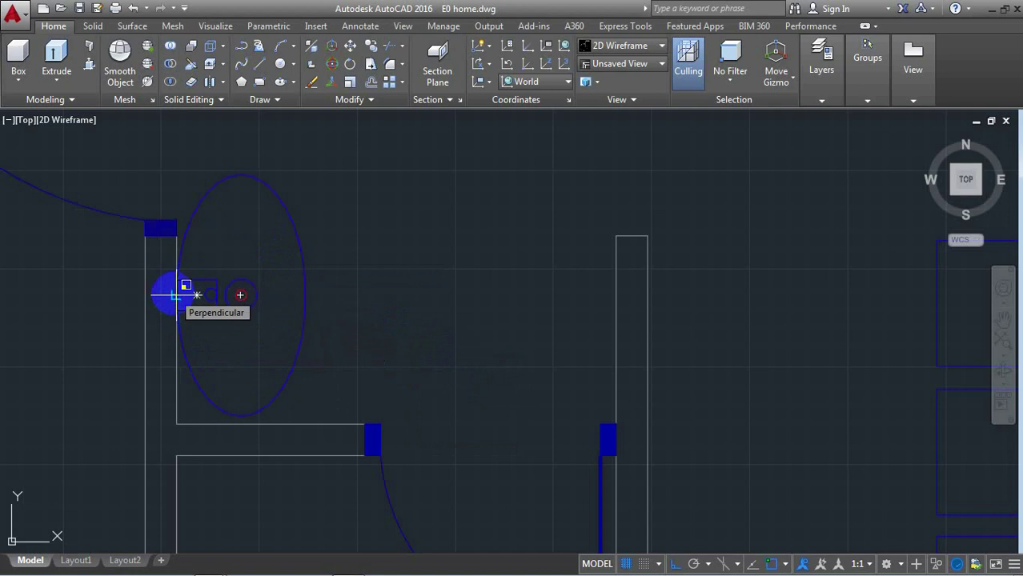
pyautogui.click(176, 295)
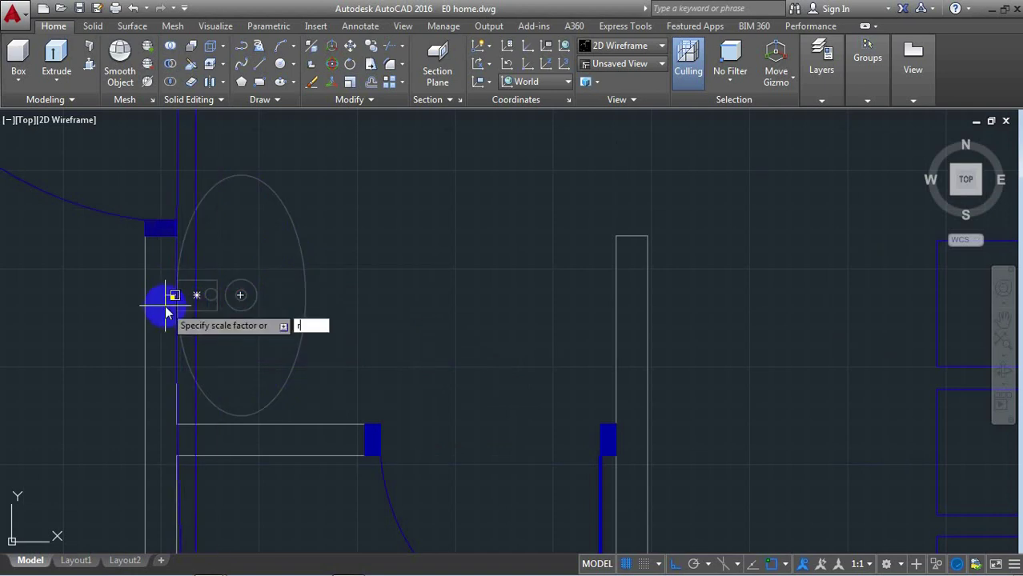
pyautogui.write('r')
pyautogui.press('Return')
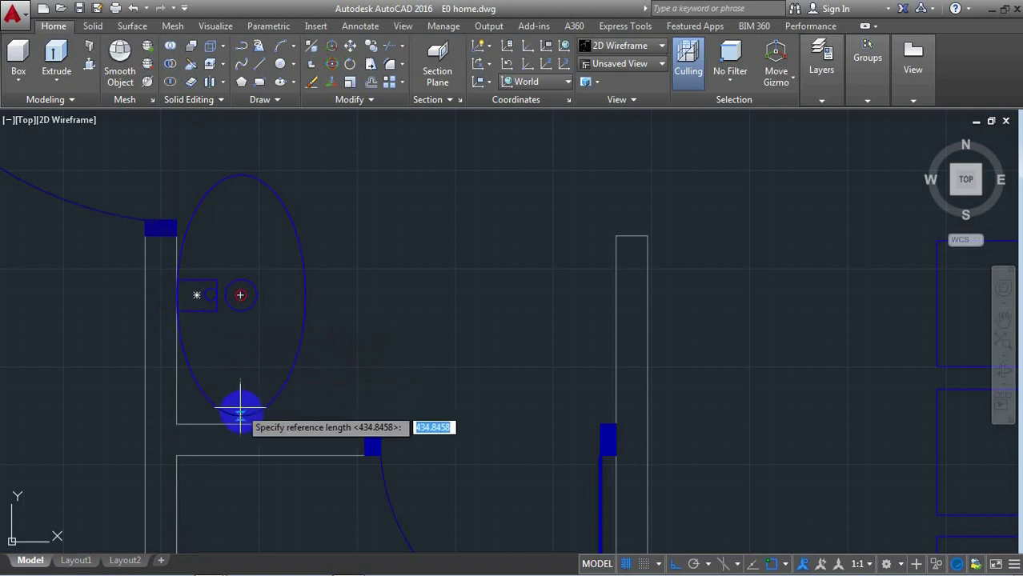
pyautogui.click(240, 416)
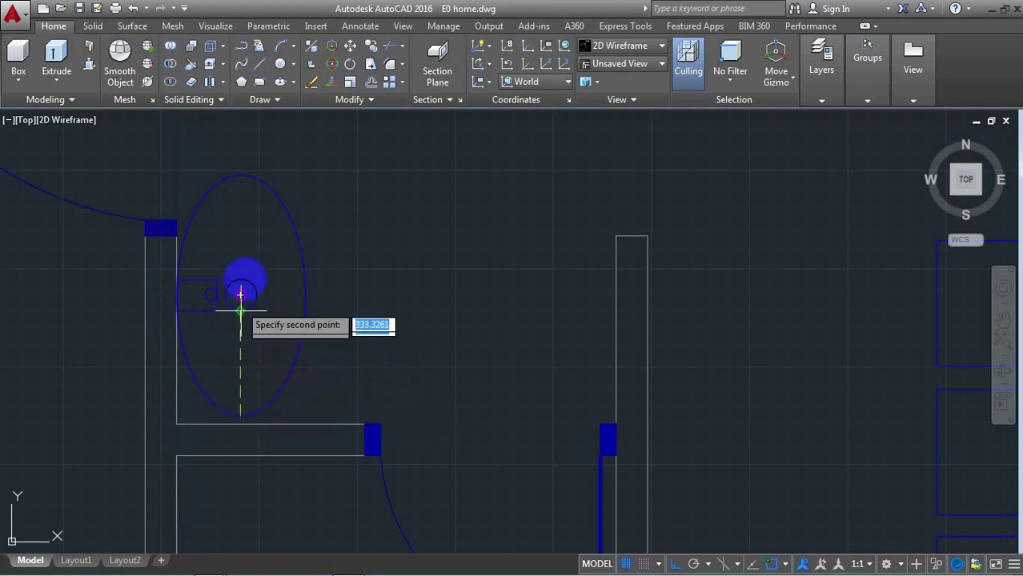
pyautogui.click(240, 173)
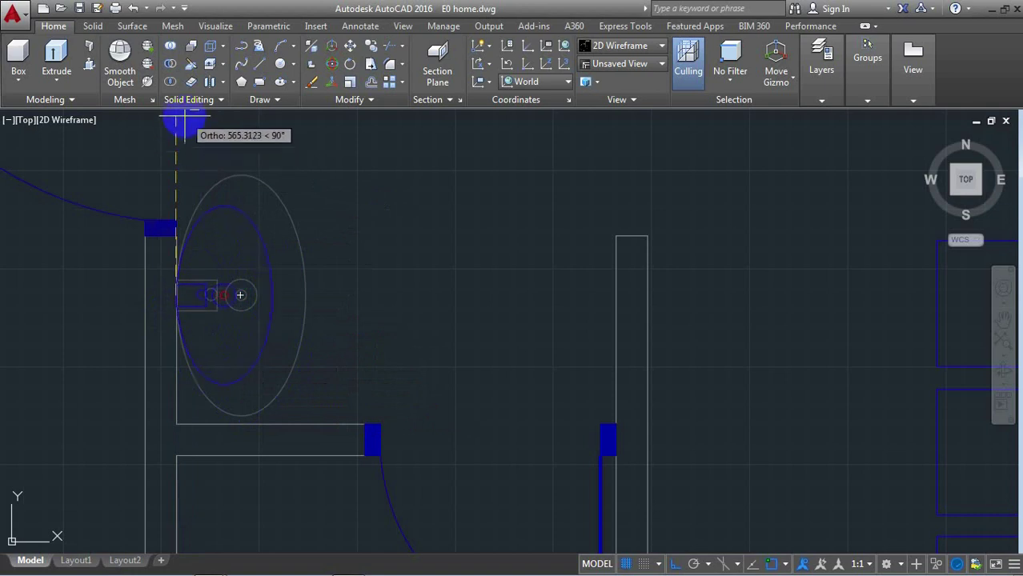
pyautogui.press('Escape')
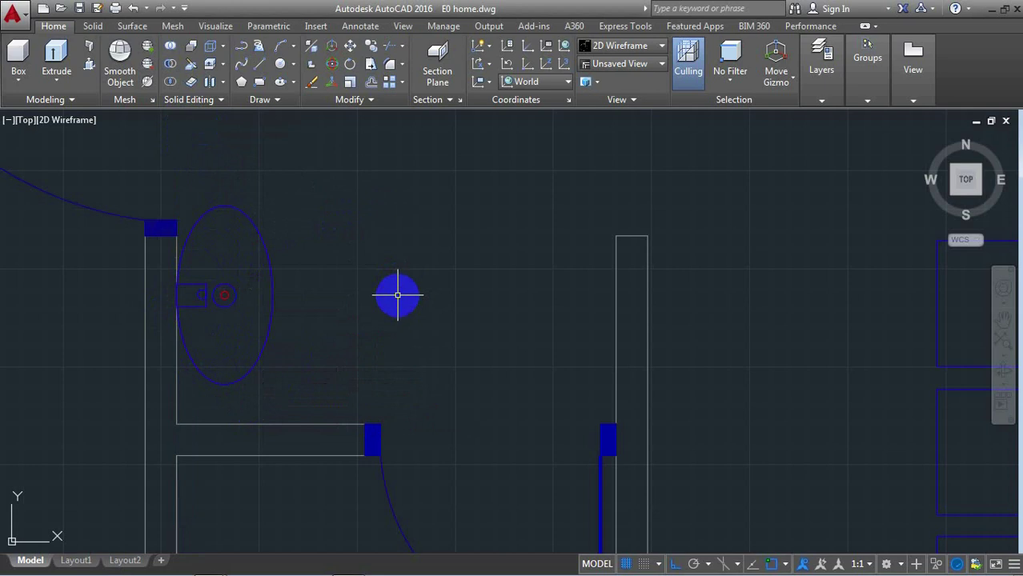
pyautogui.write('M')
# Move the oval fixture slightly lower in the small room.
pyautogui.press('Return')
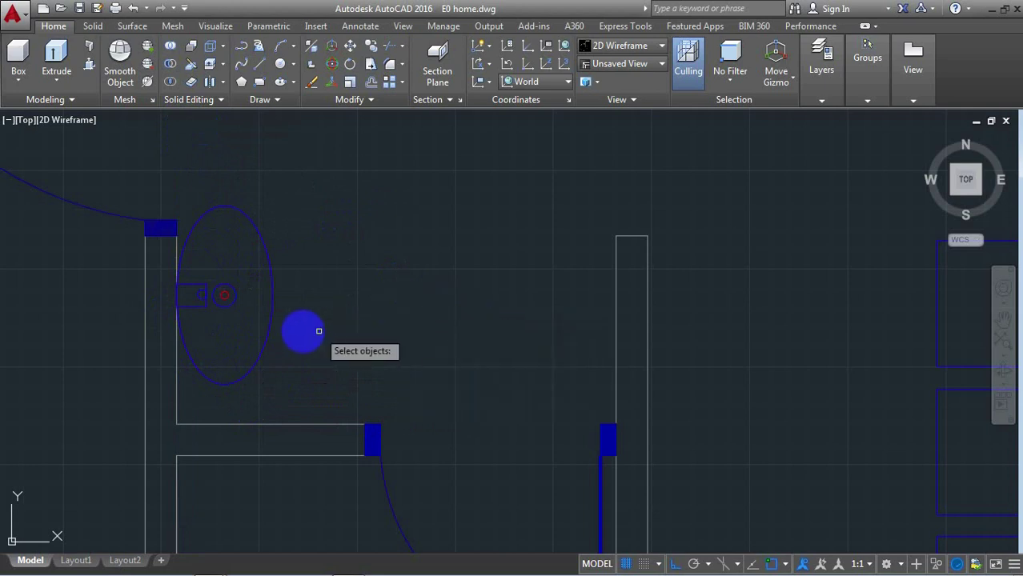
pyautogui.click(271, 334)
pyautogui.press('Return')
pyautogui.click(379, 269)
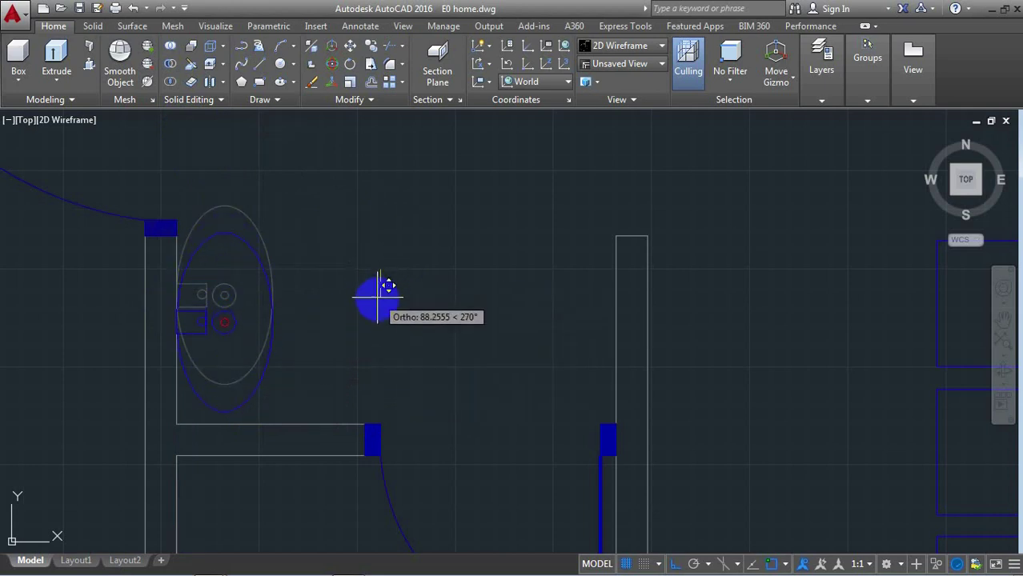
pyautogui.click(378, 302)
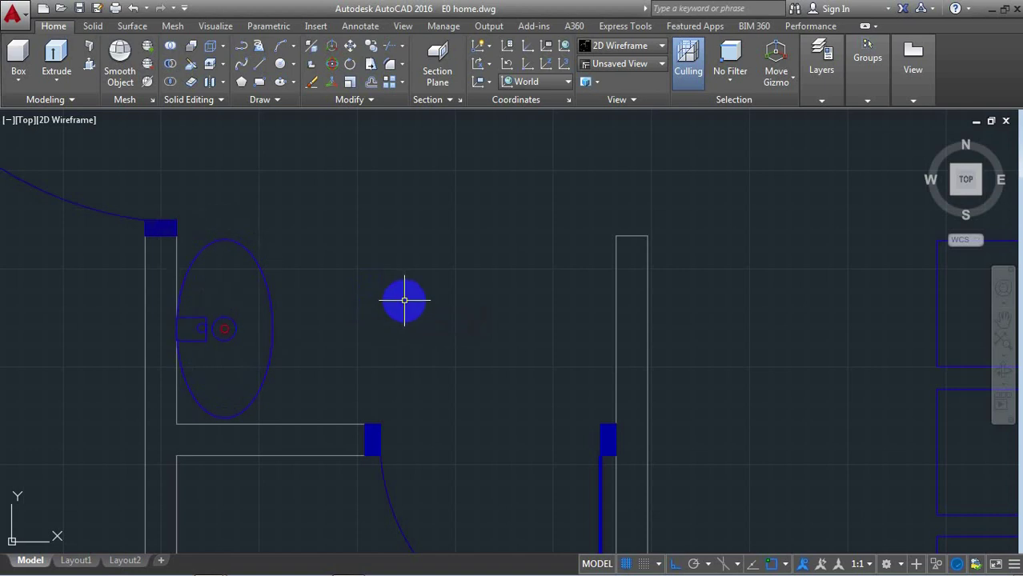
# Zoom out and drag the view so the entire E0 home floor plan is centered.
pyautogui.scroll(-4, 404, 300)
pyautogui.scroll(-4, 404, 301)
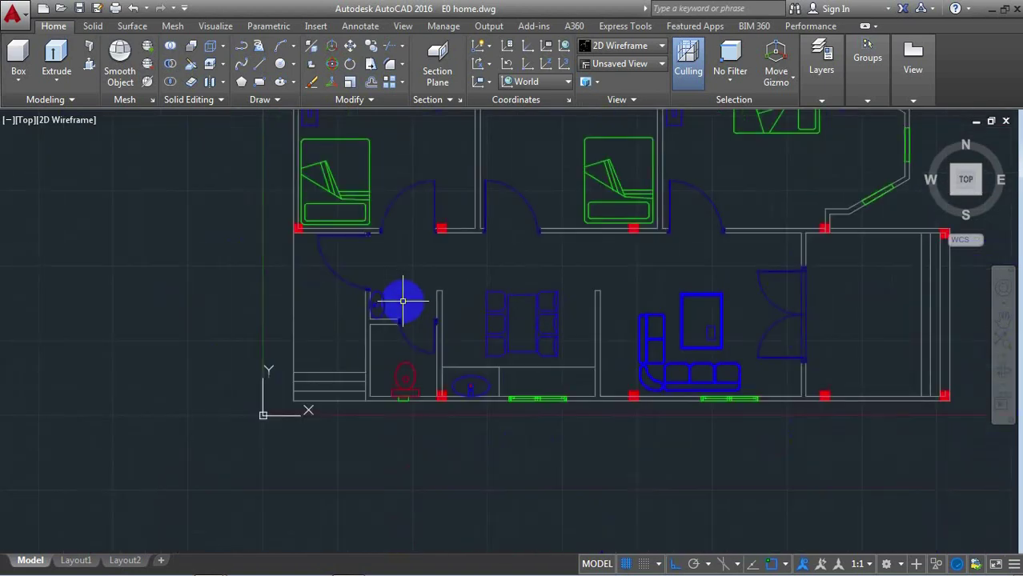
pyautogui.scroll(-2, 435, 268)
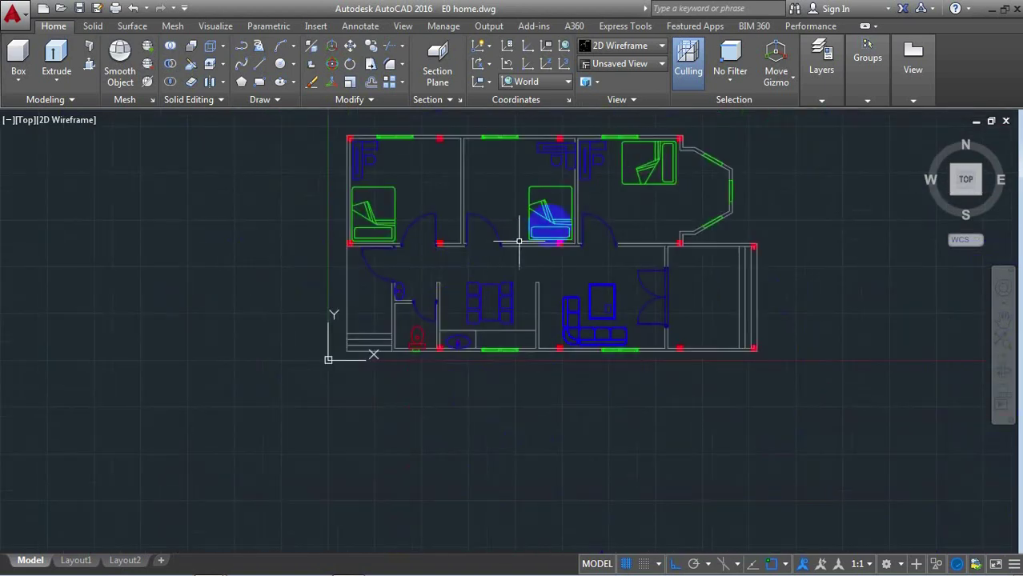
pyautogui.scroll(2, 620, 202)
pyautogui.moveTo(610, 209); pyautogui.dragTo(604, 253, button='middle')
pyautogui.write('D')
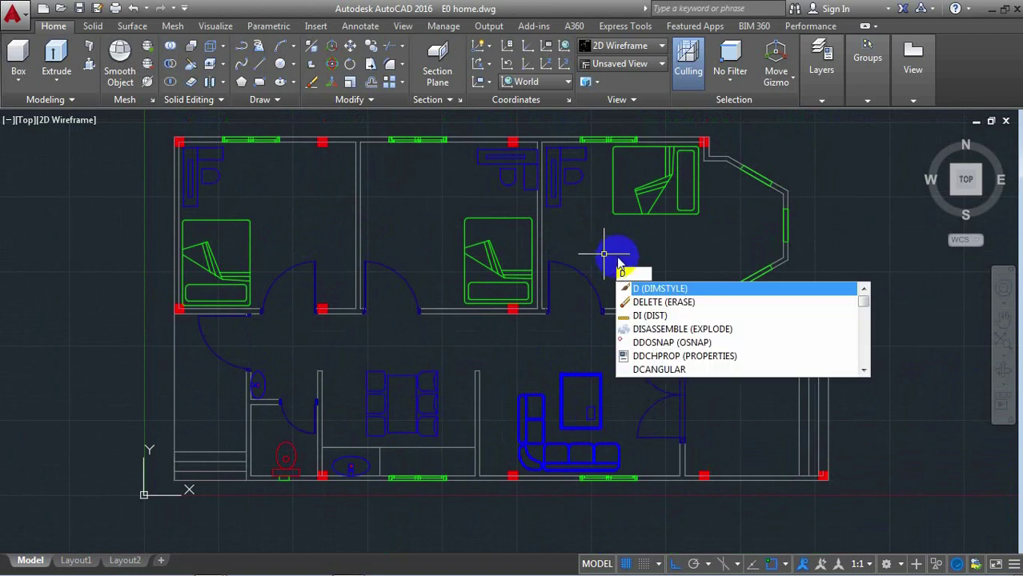
# In the Dimension Style Manager, add a new 'home dimension' style starting from Standard.
pyautogui.click(663, 290)
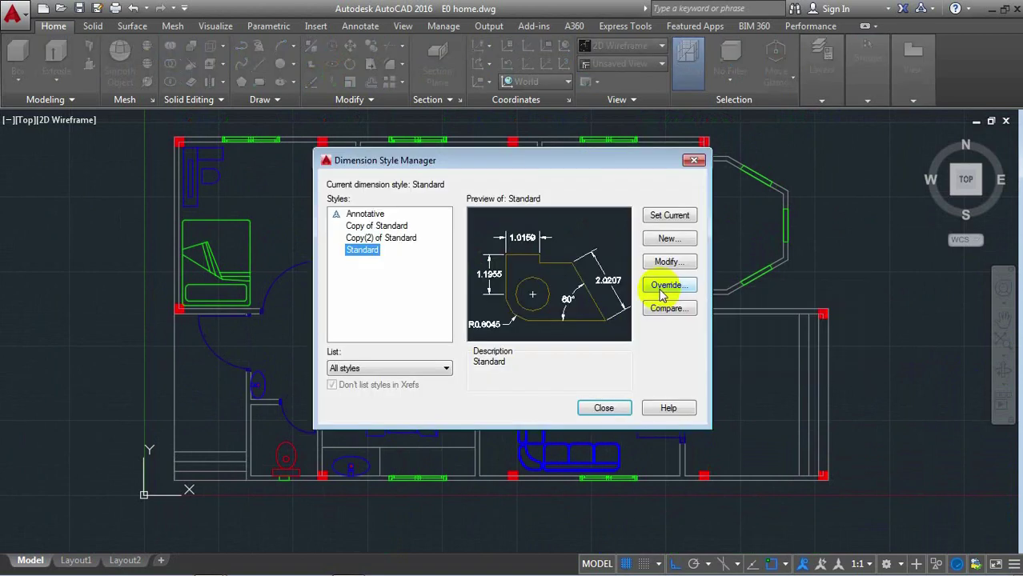
pyautogui.click(571, 254)
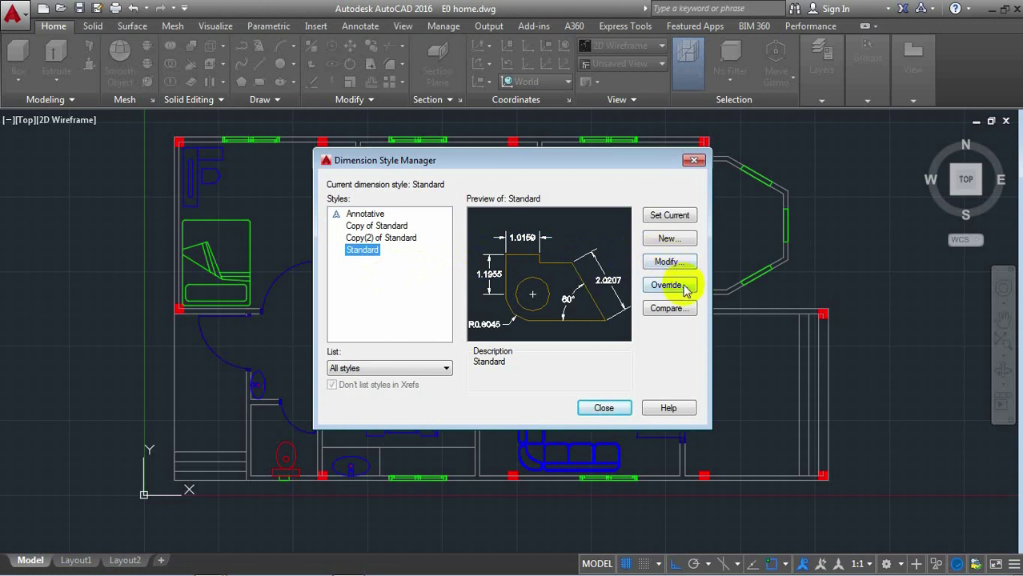
pyautogui.click(680, 239)
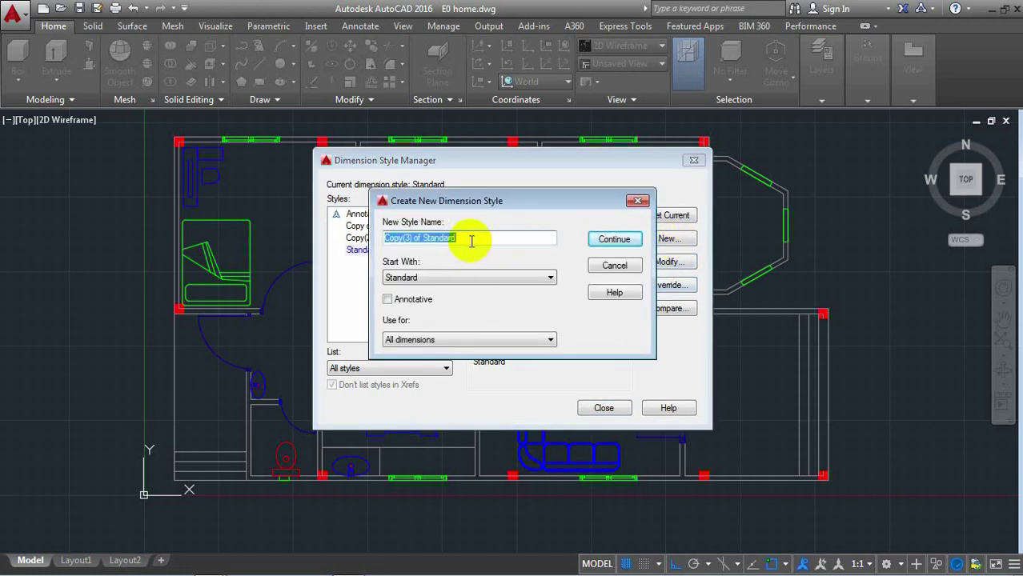
pyautogui.write('home dimension')
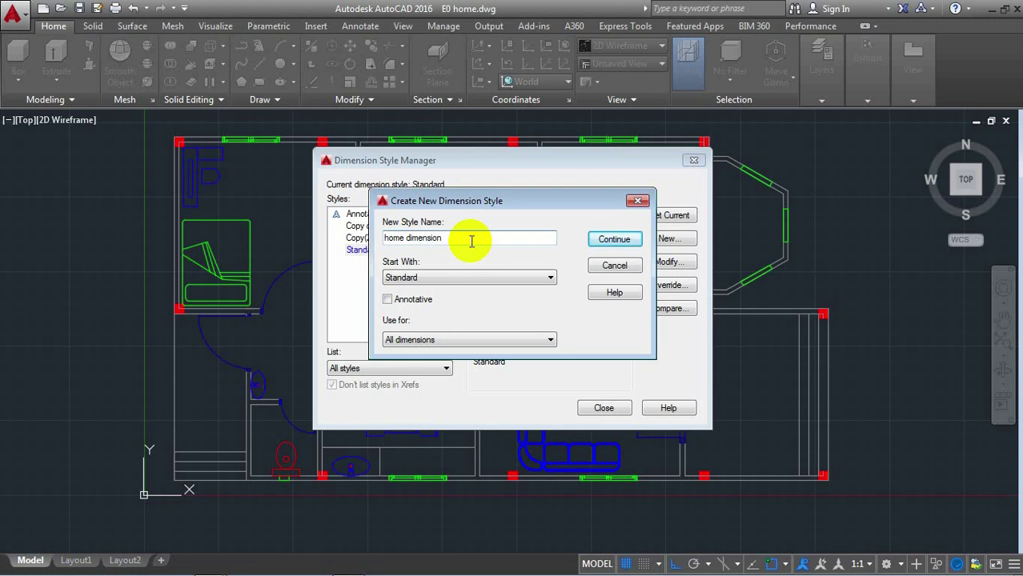
pyautogui.click(615, 239)
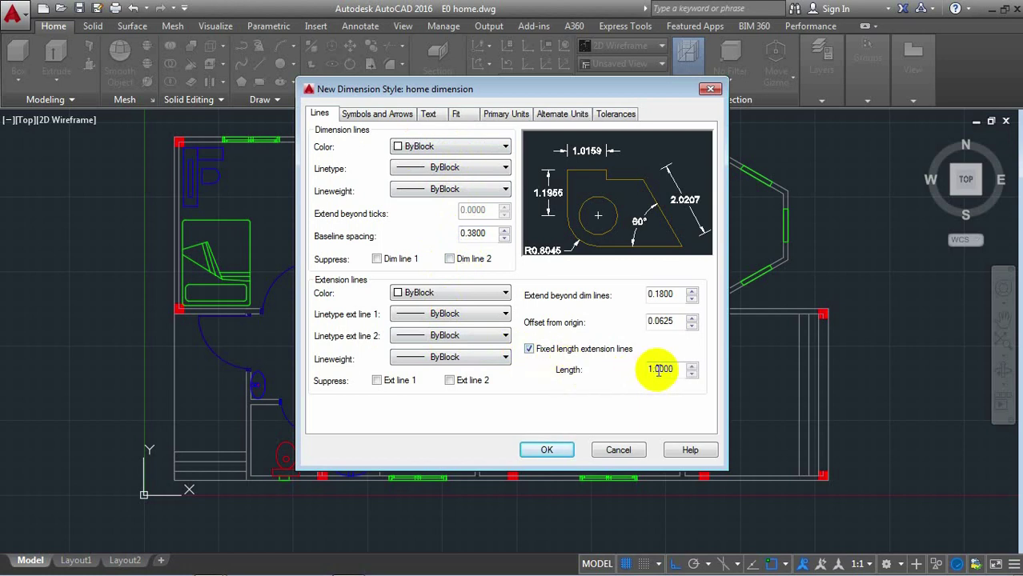
# Replace the fixed extension-line length with 500 in the style's Lines settings.
pyautogui.moveTo(673, 369); pyautogui.dragTo(630, 379)
pyautogui.write('500')
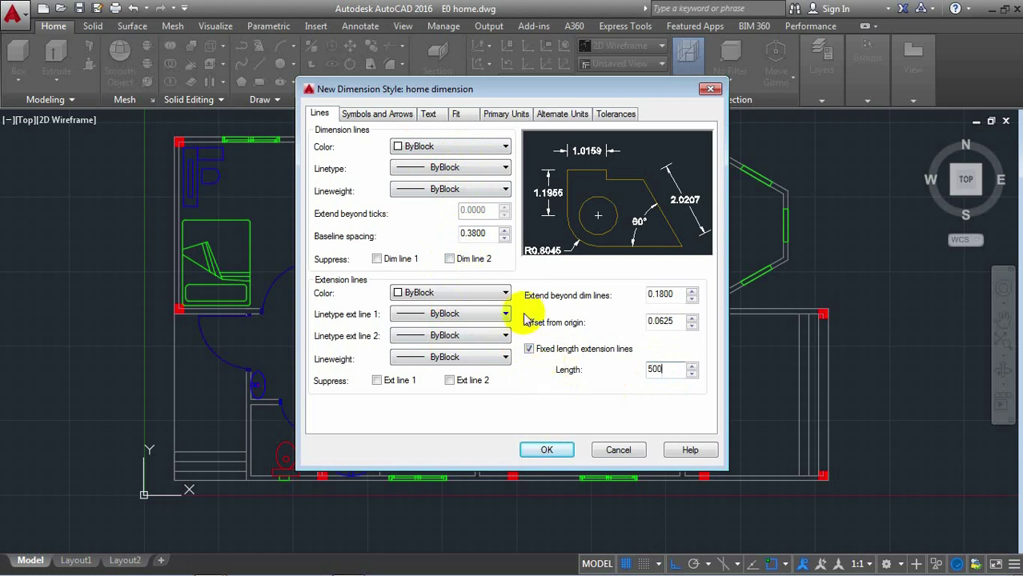
pyautogui.click(428, 116)
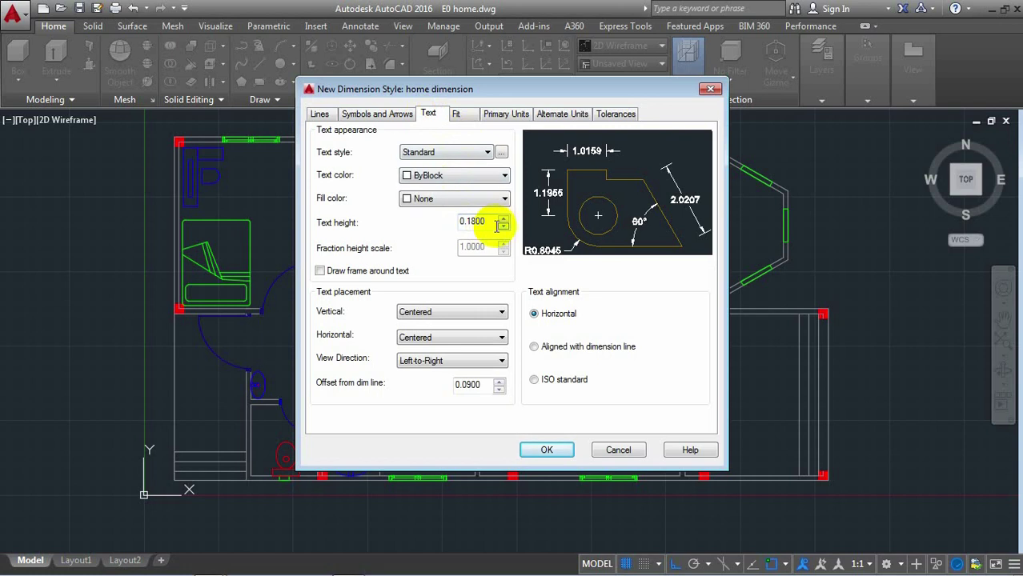
# Set text height 100, centered vertical placement and ISO text alignment.
pyautogui.moveTo(490, 225); pyautogui.dragTo(449, 230)
pyautogui.write('100')
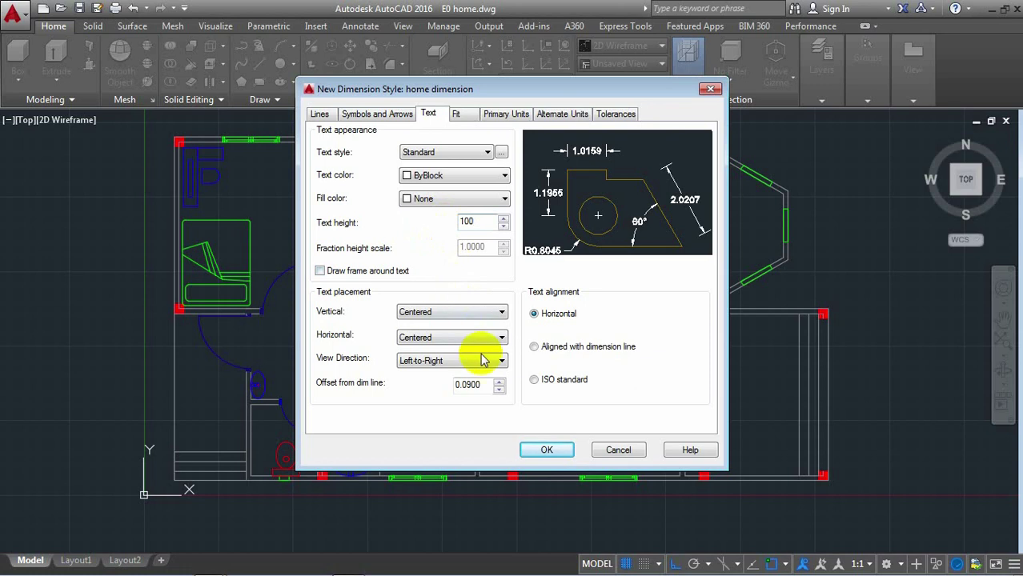
pyautogui.click(465, 316)
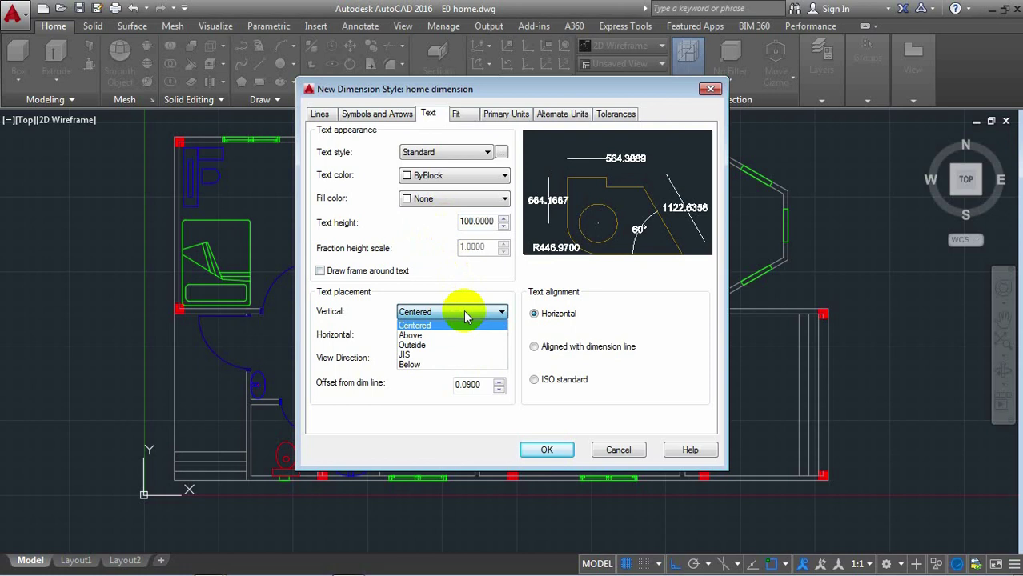
pyautogui.click(465, 312)
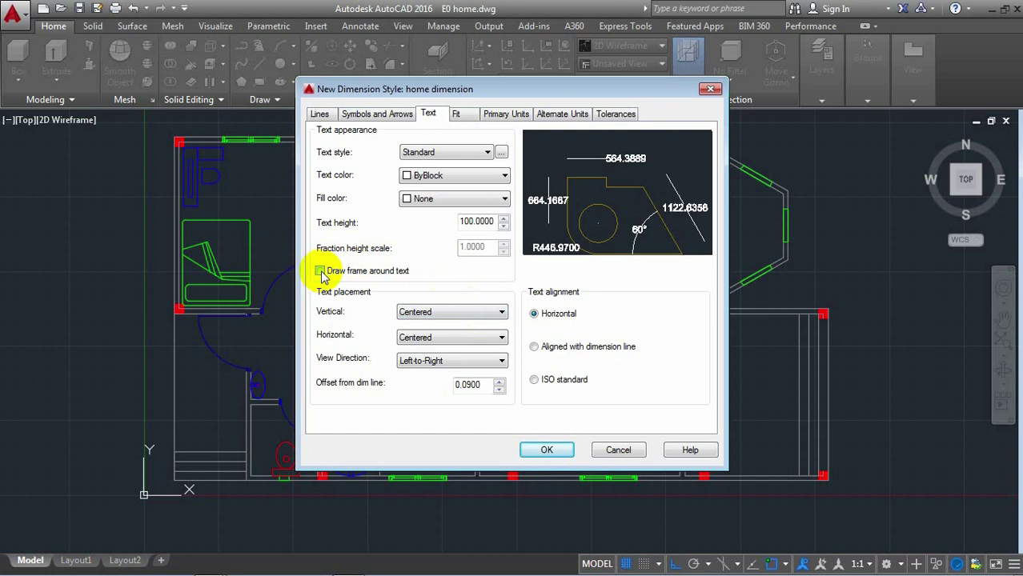
pyautogui.click(535, 381)
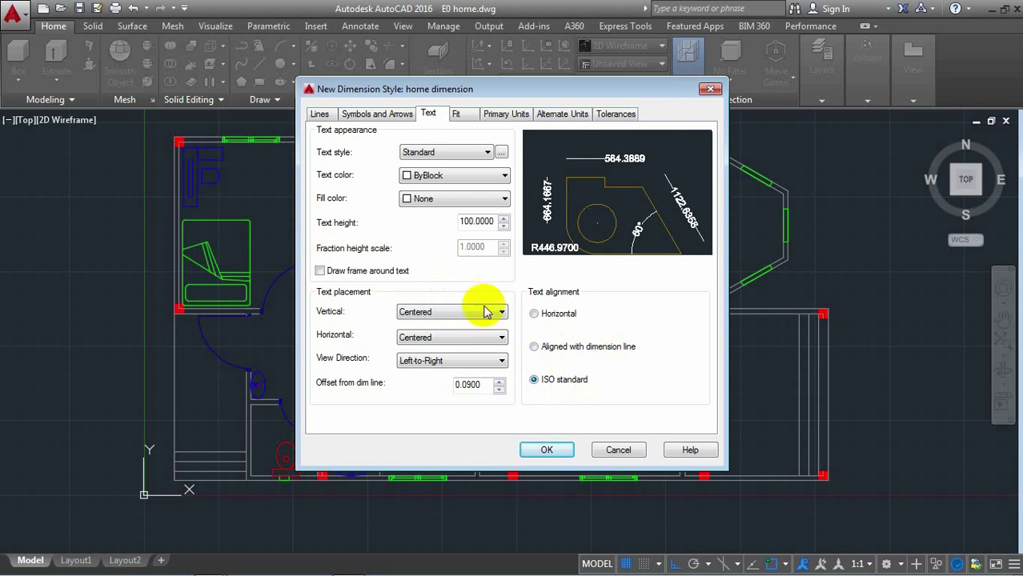
# Set primary units precision to 0.0 and save the home dimension style.
pyautogui.click(469, 115)
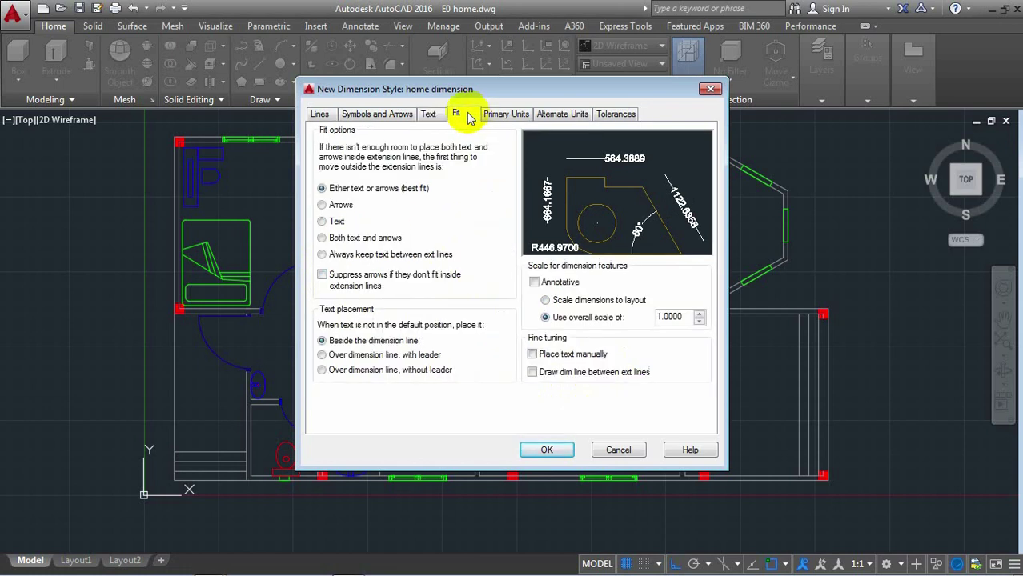
pyautogui.click(515, 115)
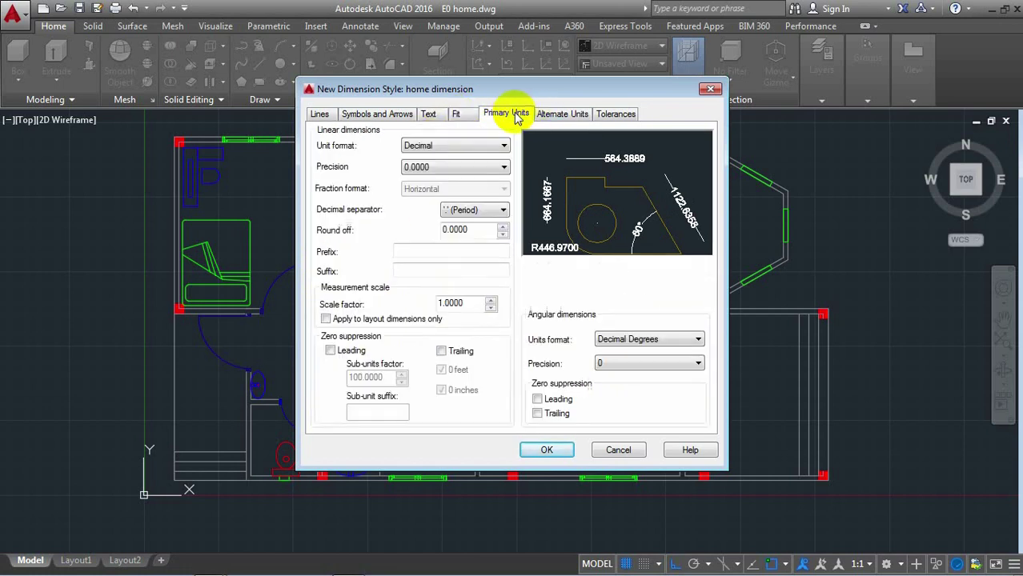
pyautogui.click(502, 170)
pyautogui.click(462, 192)
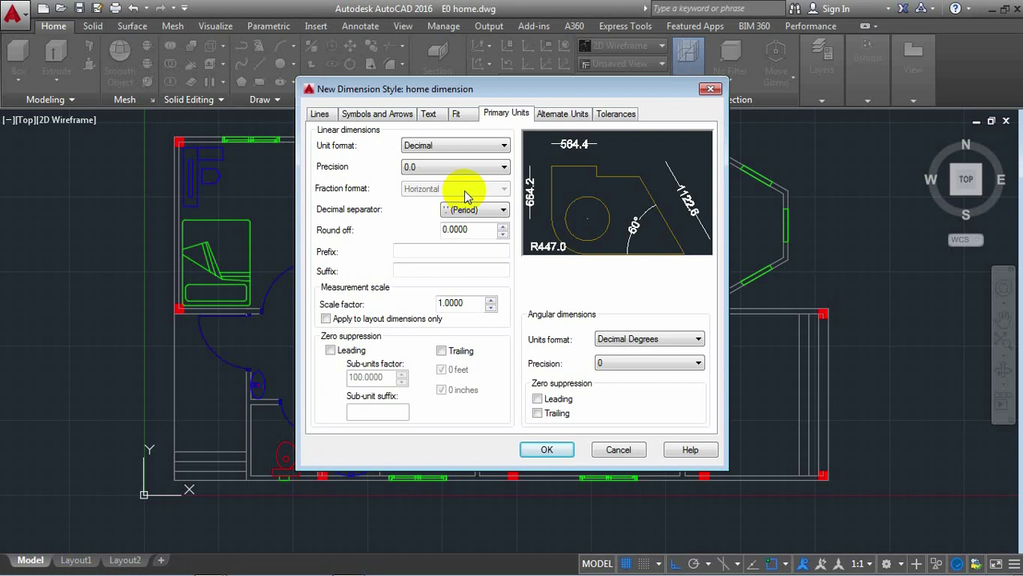
pyautogui.click(547, 451)
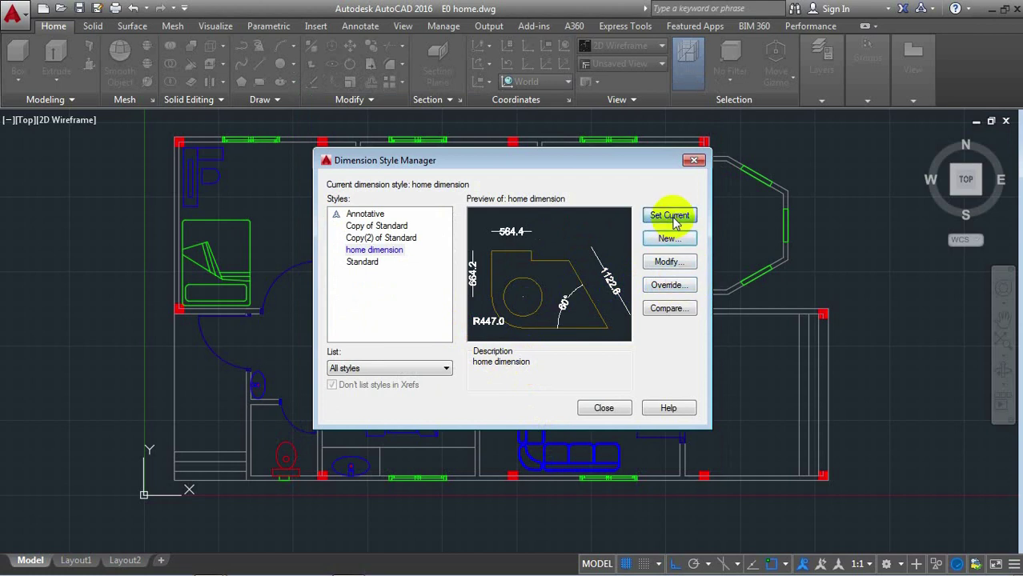
# Dimension the first top-wall room width, 3000.0, from the top-left corner to the next column.
pyautogui.click(602, 407)
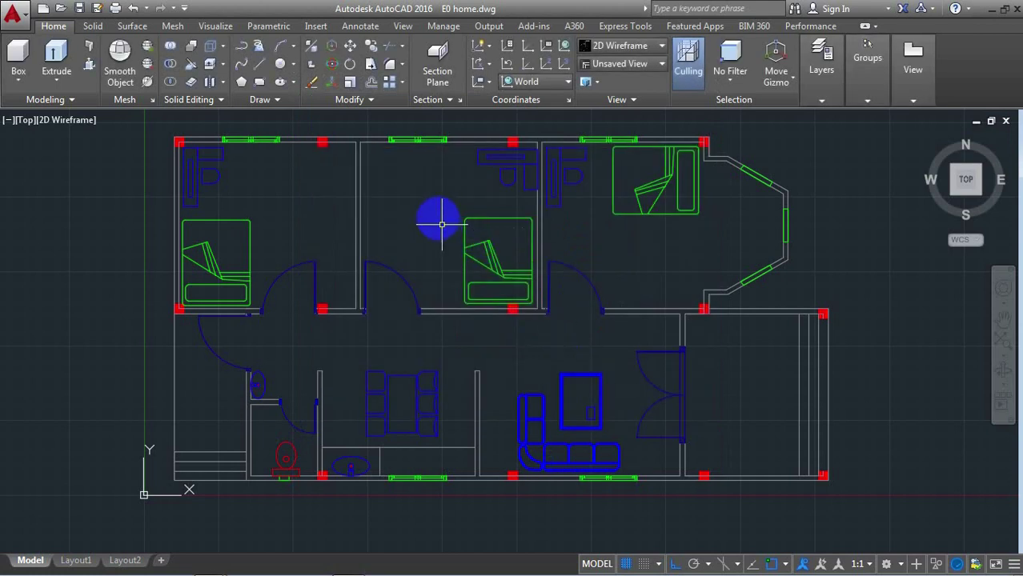
pyautogui.click(362, 27)
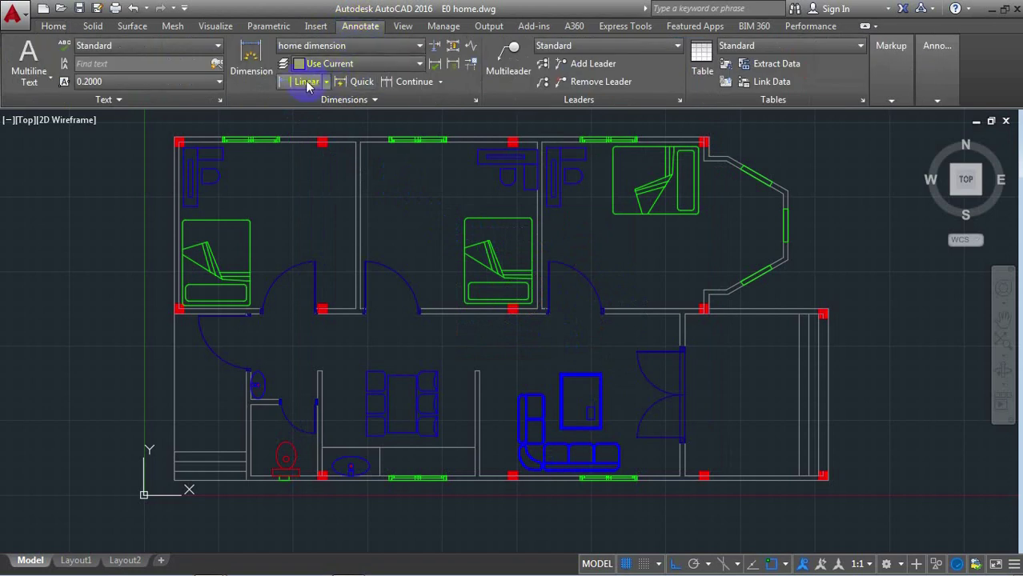
pyautogui.click(307, 81)
pyautogui.scroll(-2, 292, 206)
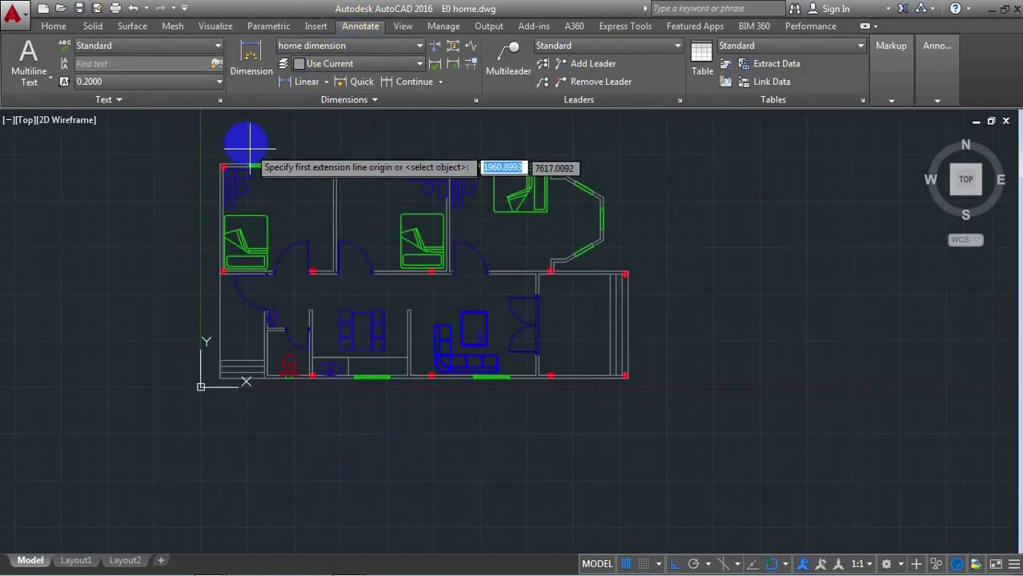
pyautogui.scroll(4, 240, 141)
pyautogui.scroll(2, 230, 152)
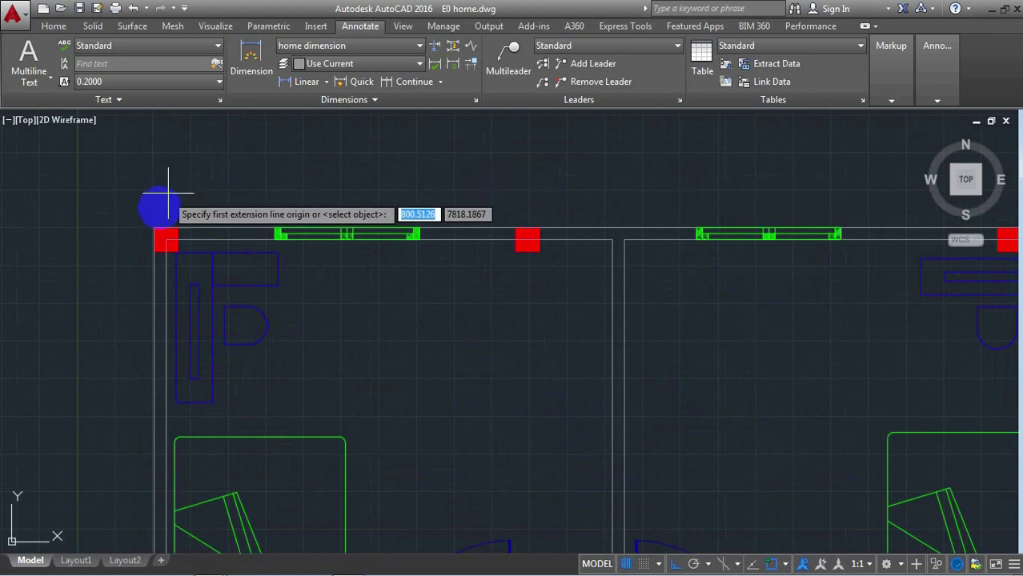
pyautogui.click(156, 226)
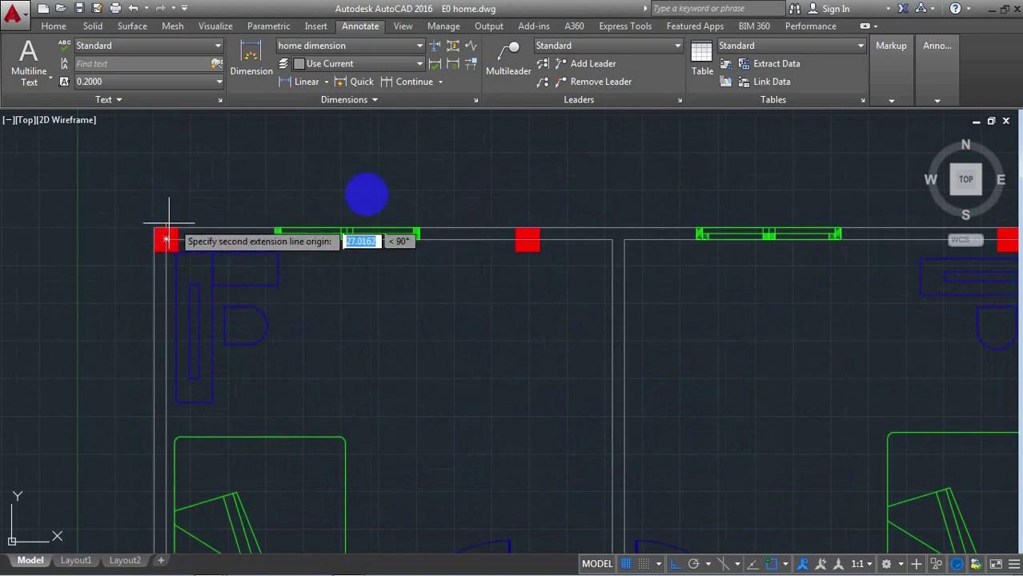
pyautogui.click(522, 227)
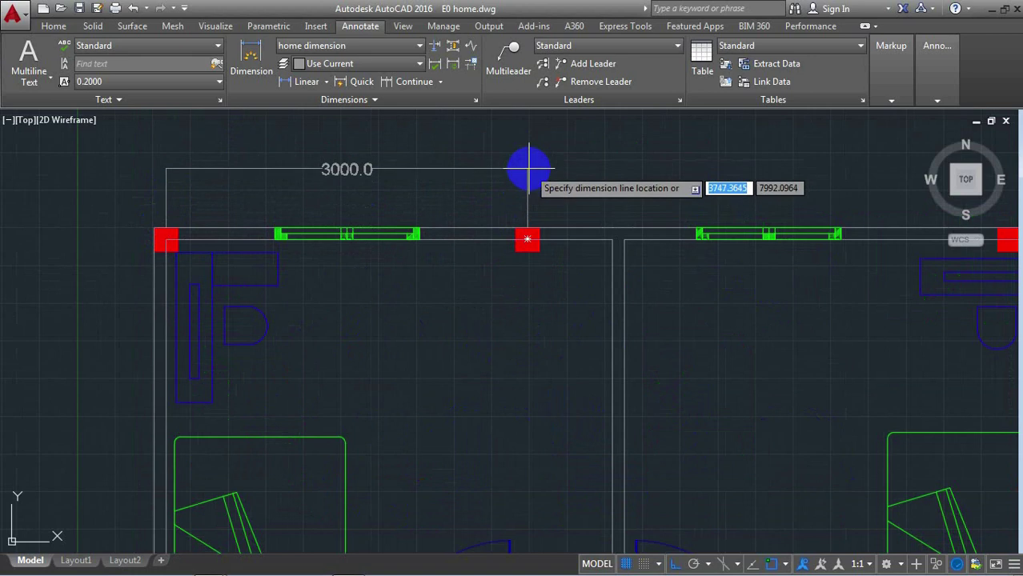
pyautogui.click(528, 169)
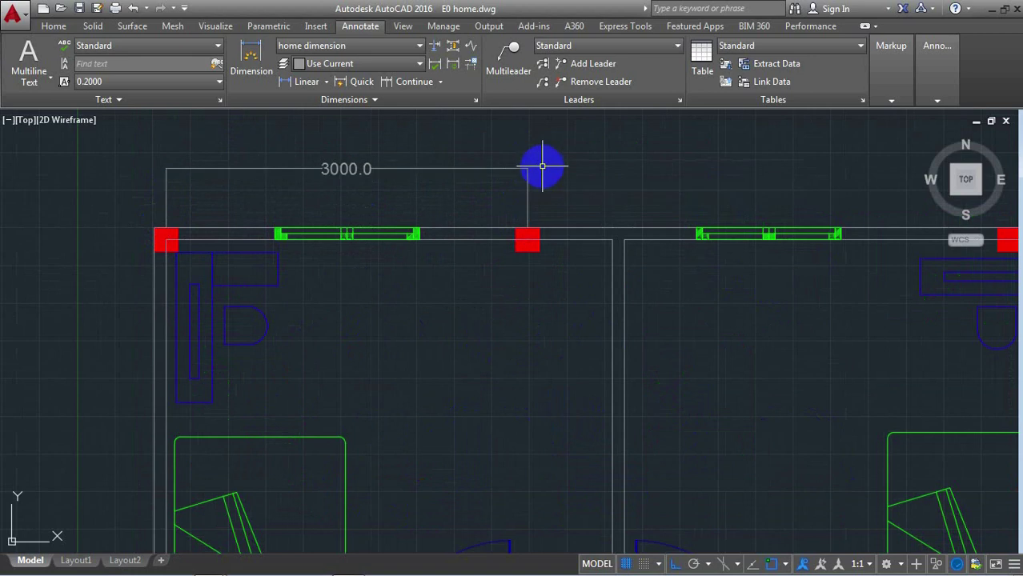
# Add two 4000.0 dimensions between the remaining top-wall columns, in line with the 3000.0.
pyautogui.press('Return')
pyautogui.click(527, 230)
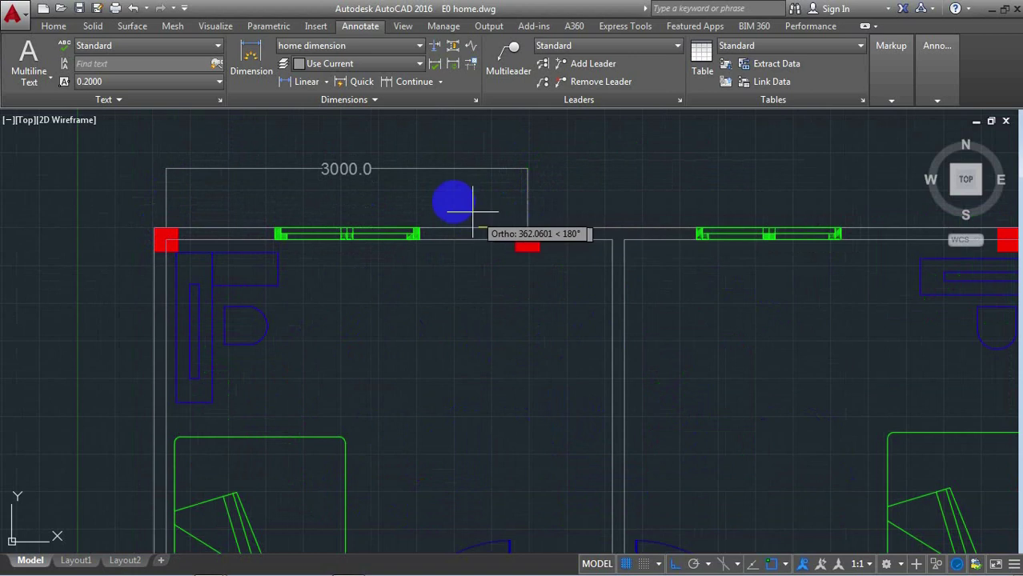
pyautogui.scroll(-3, 472, 212)
pyautogui.scroll(-2, 601, 211)
pyautogui.scroll(2, 662, 201)
pyautogui.scroll(3, 677, 211)
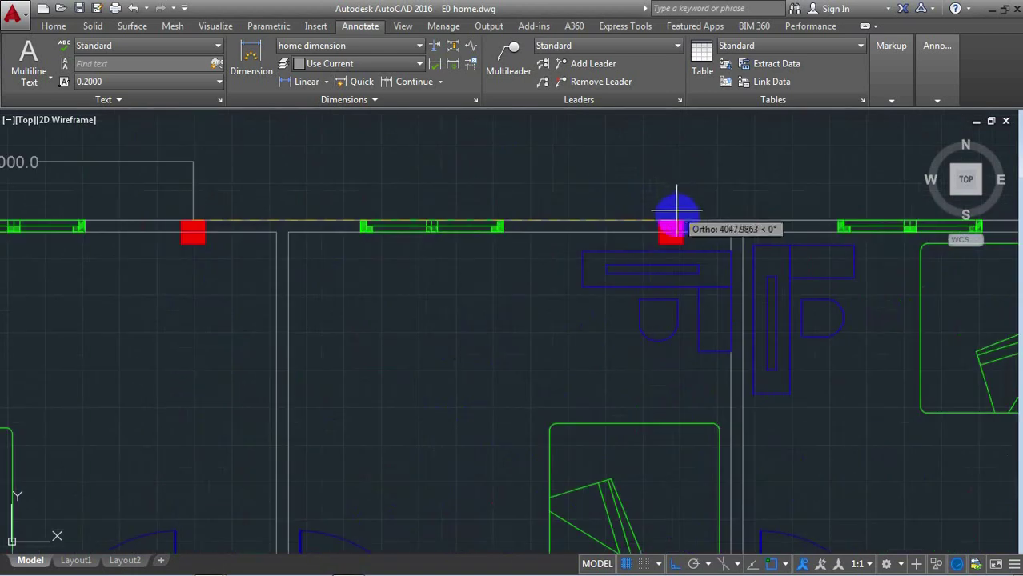
pyautogui.click(671, 228)
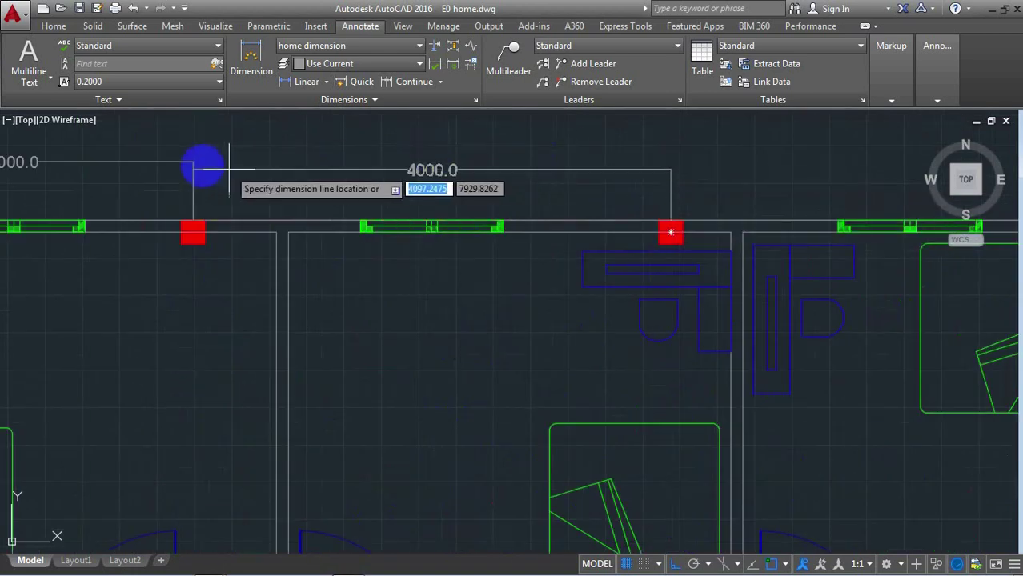
pyautogui.click(195, 160)
pyautogui.scroll(-2, 305, 178)
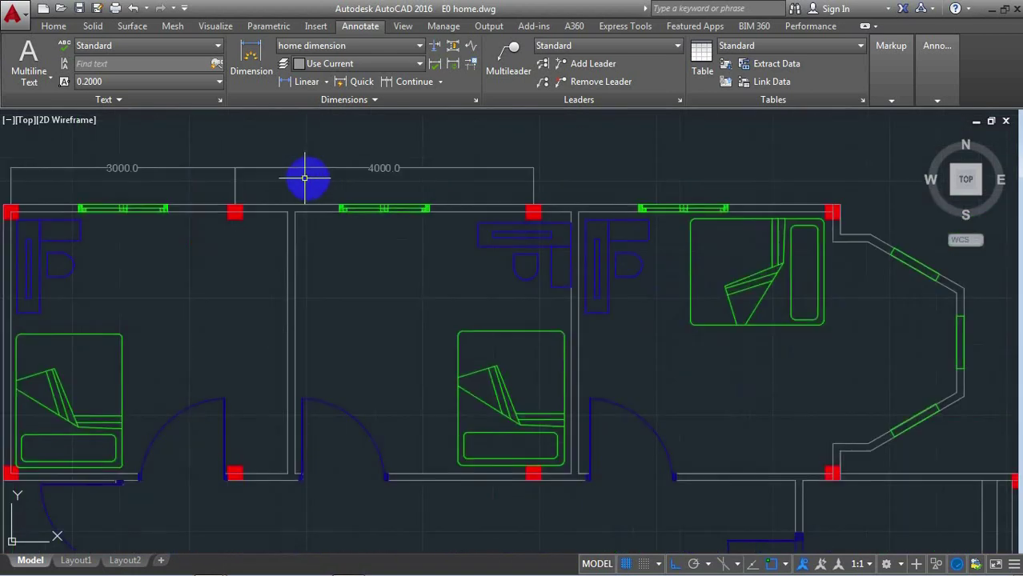
pyautogui.press('Return')
pyautogui.scroll(2, 852, 178)
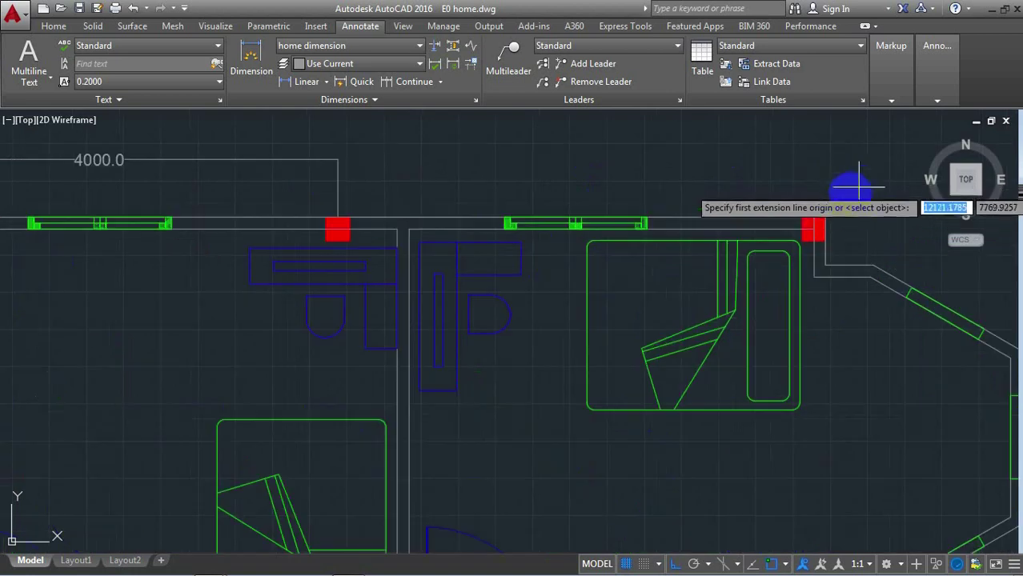
pyautogui.click(814, 226)
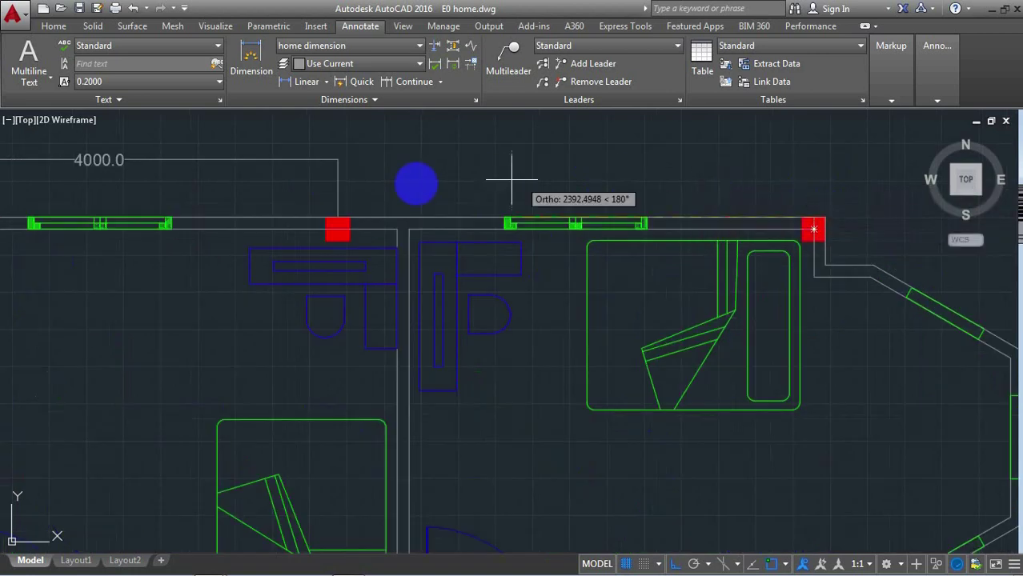
pyautogui.click(337, 228)
pyautogui.click(335, 157)
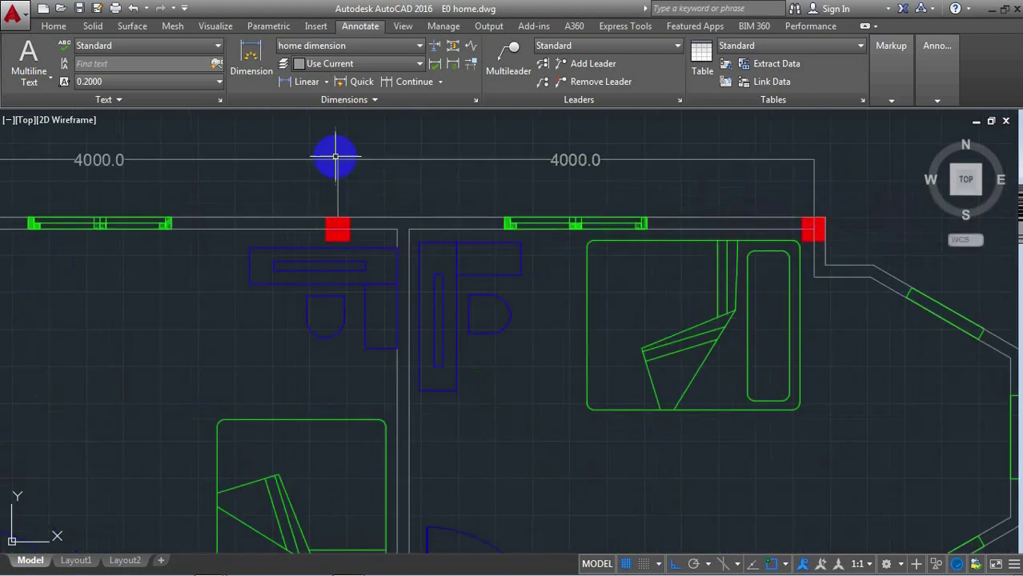
pyautogui.scroll(-2, 368, 165)
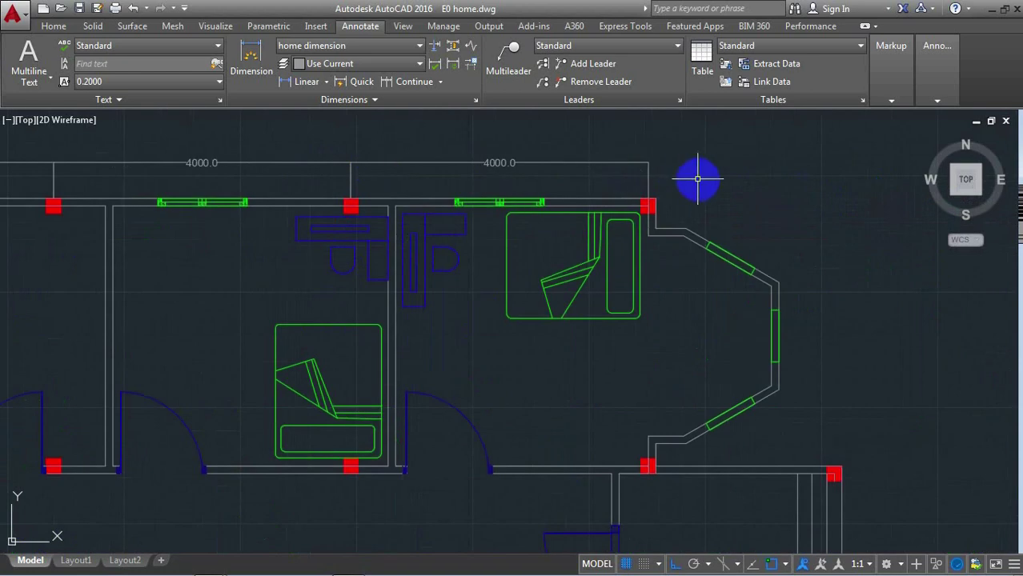
# Place the overall 11000.0 top-wall dimension above the chained ones.
pyautogui.press('Return')
pyautogui.click(648, 162)
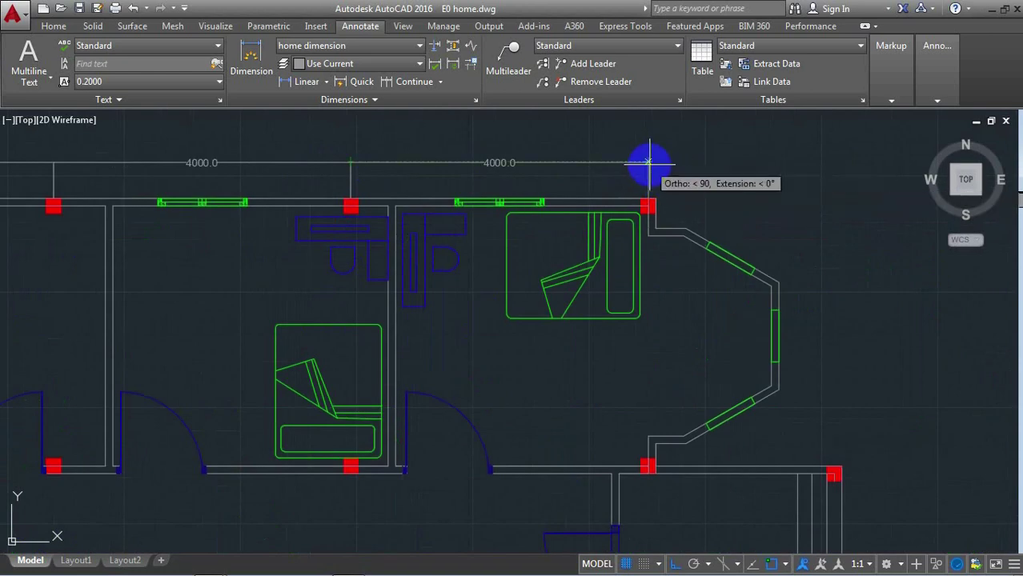
pyautogui.scroll(-3, 621, 160)
pyautogui.scroll(3, 335, 157)
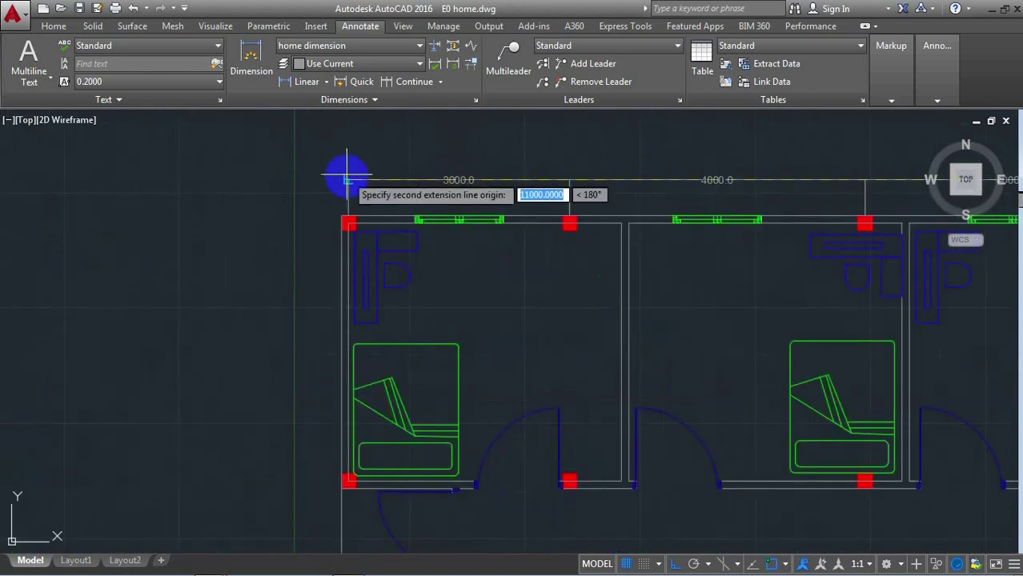
pyautogui.click(347, 175)
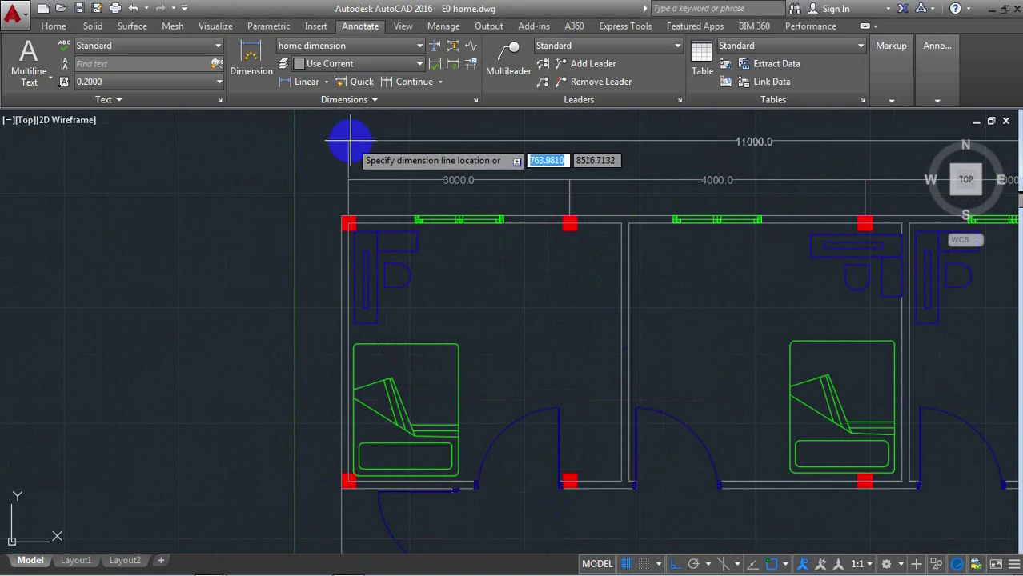
pyautogui.click(350, 142)
pyautogui.scroll(-2, 262, 151)
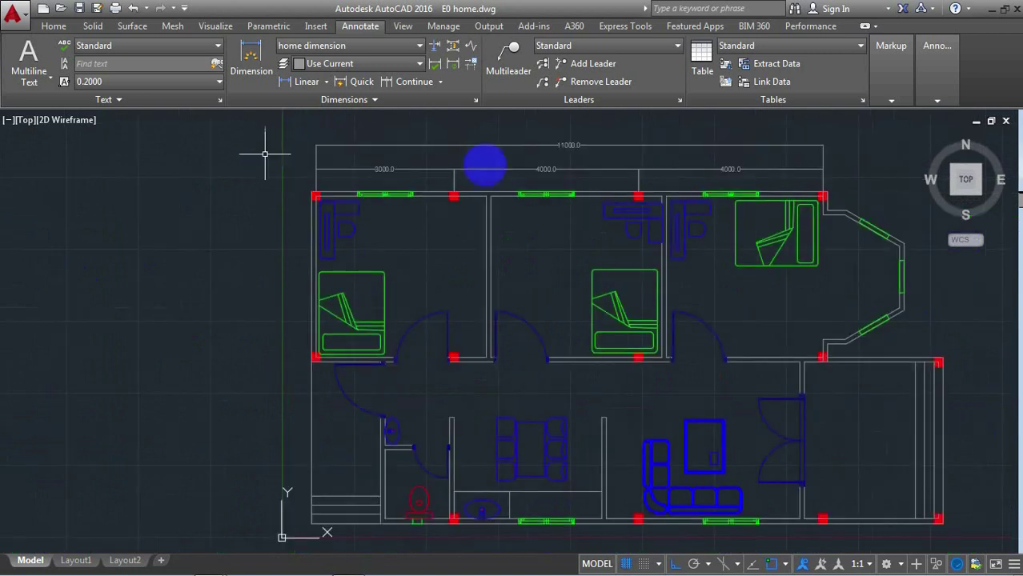
pyautogui.scroll(2, 680, 155)
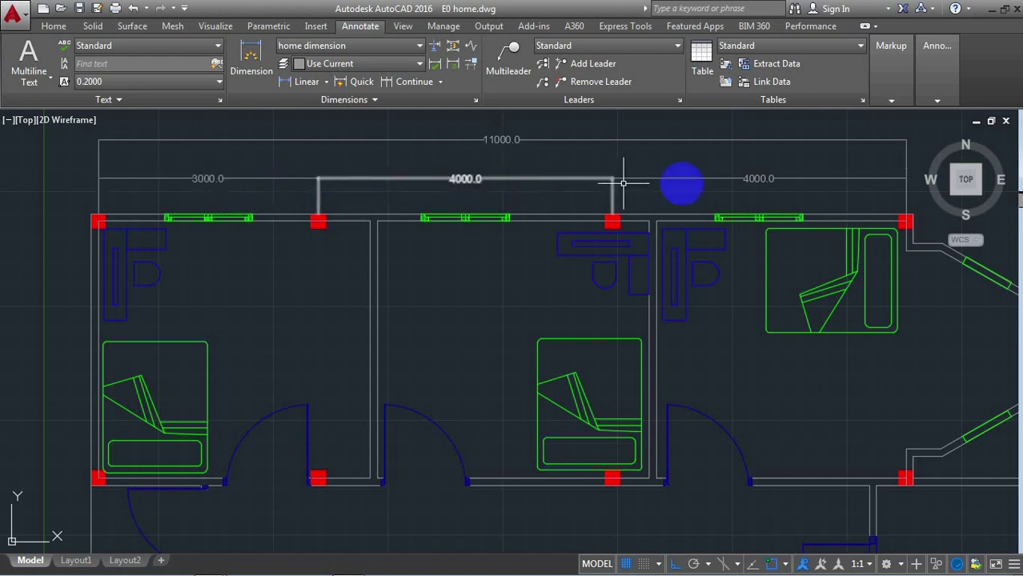
pyautogui.scroll(-2, 723, 163)
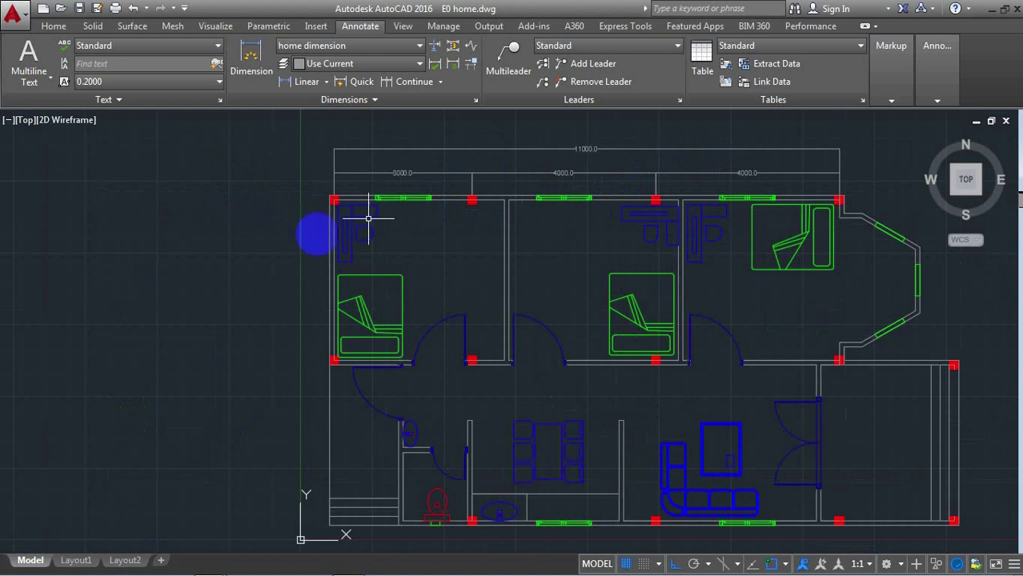
# Place the upper left room's 3500.0 vertical dimension.
pyautogui.press('space')
pyautogui.scroll(2, 314, 224)
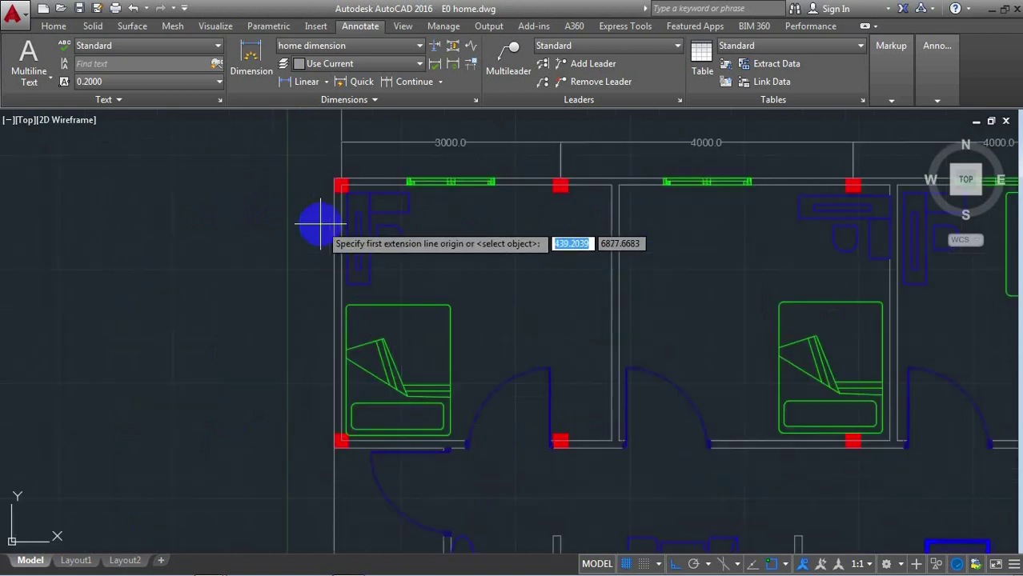
pyautogui.click(335, 185)
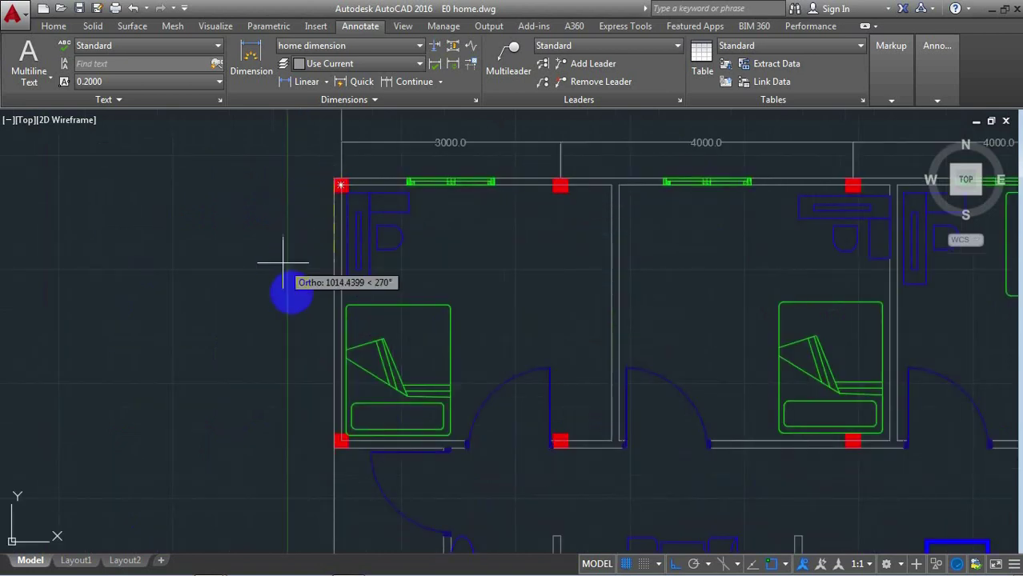
pyautogui.scroll(-2, 286, 294)
pyautogui.scroll(5, 312, 396)
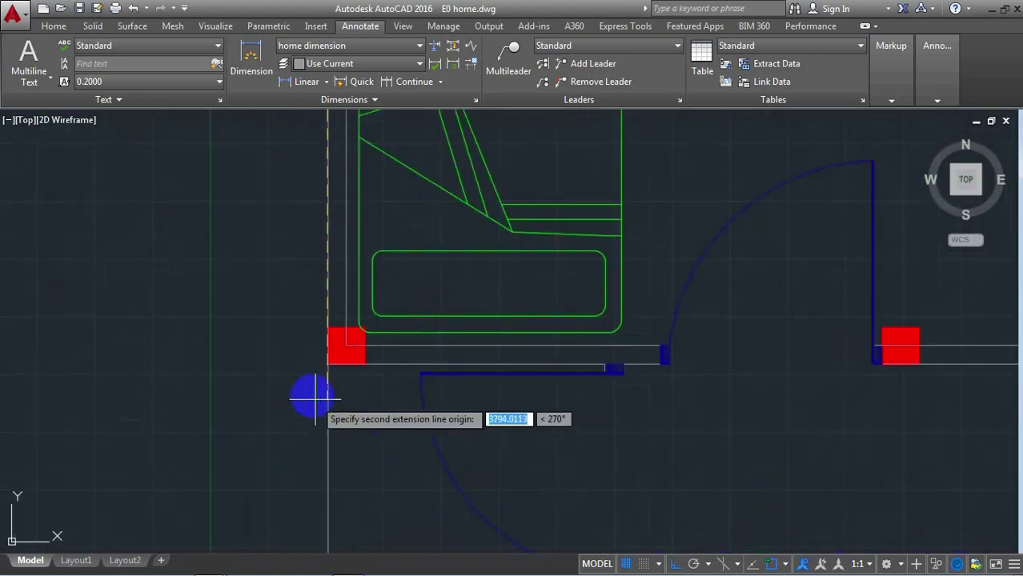
pyautogui.click(328, 346)
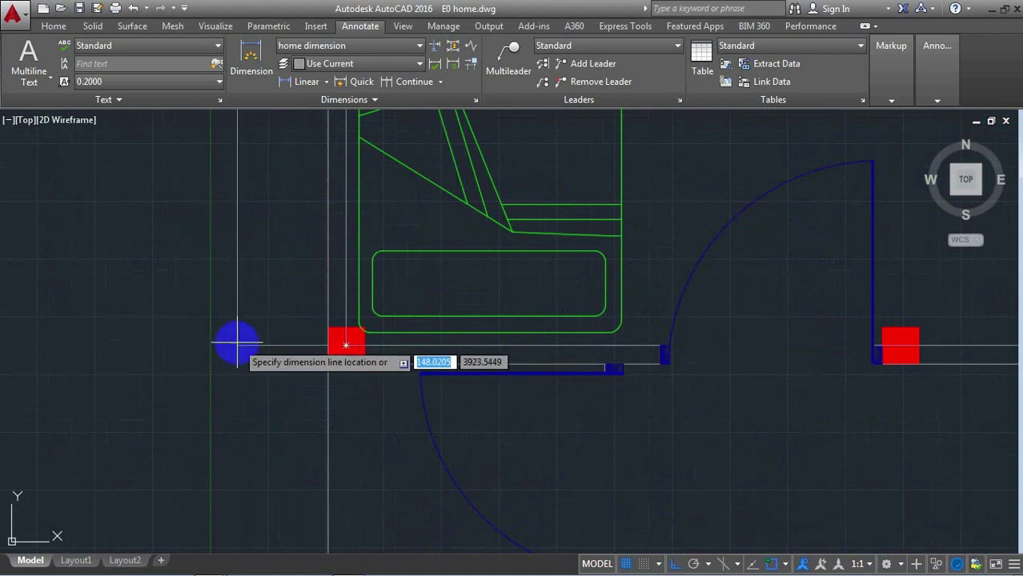
pyautogui.scroll(-1, 231, 346)
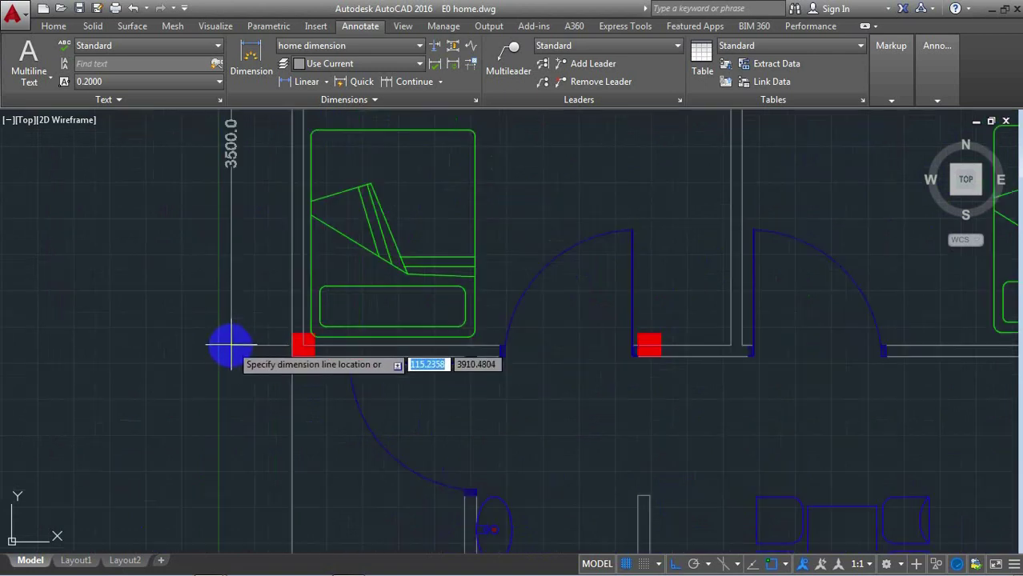
pyautogui.click(230, 347)
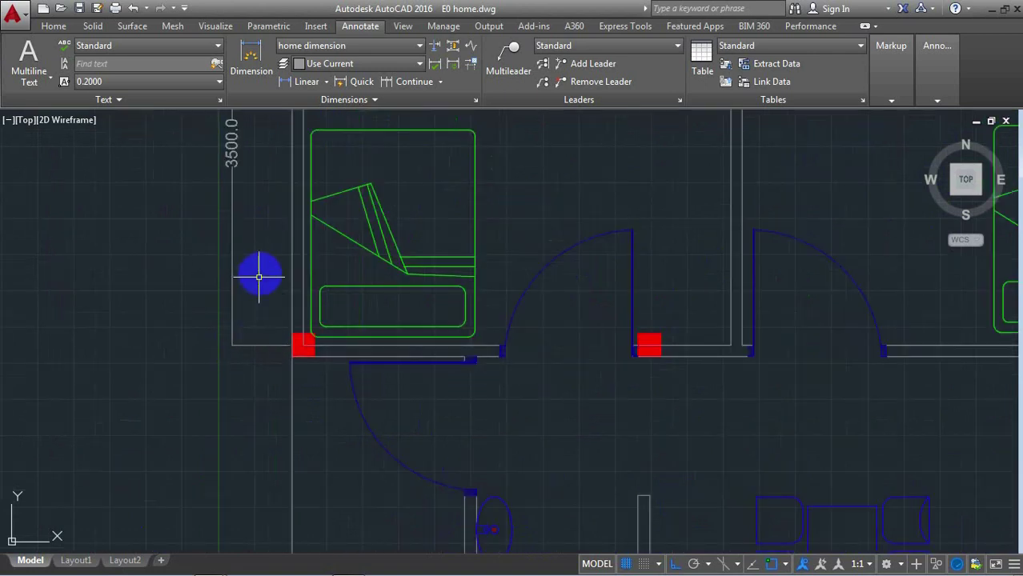
pyautogui.scroll(-3, 262, 273)
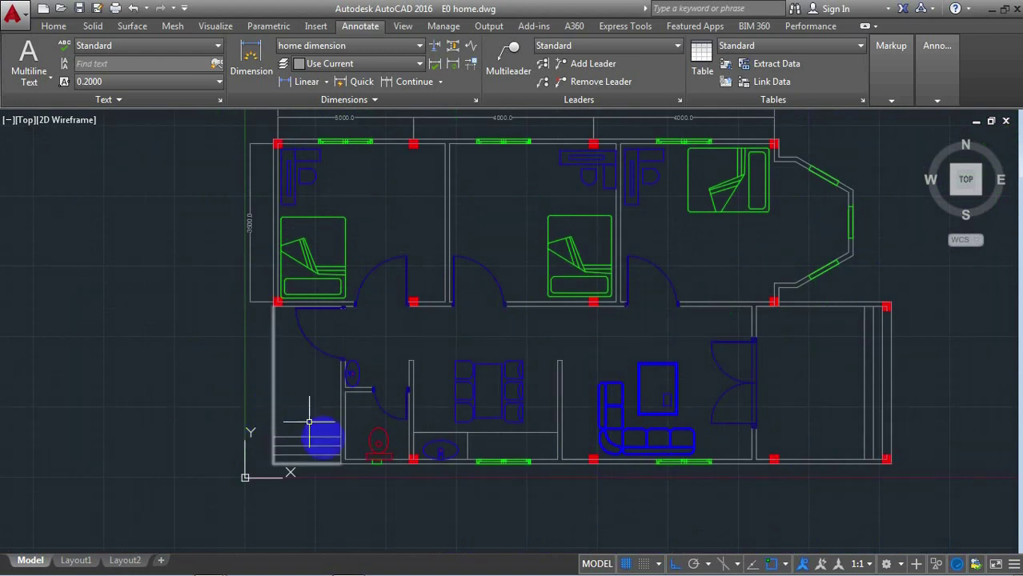
pyautogui.scroll(4, 361, 486)
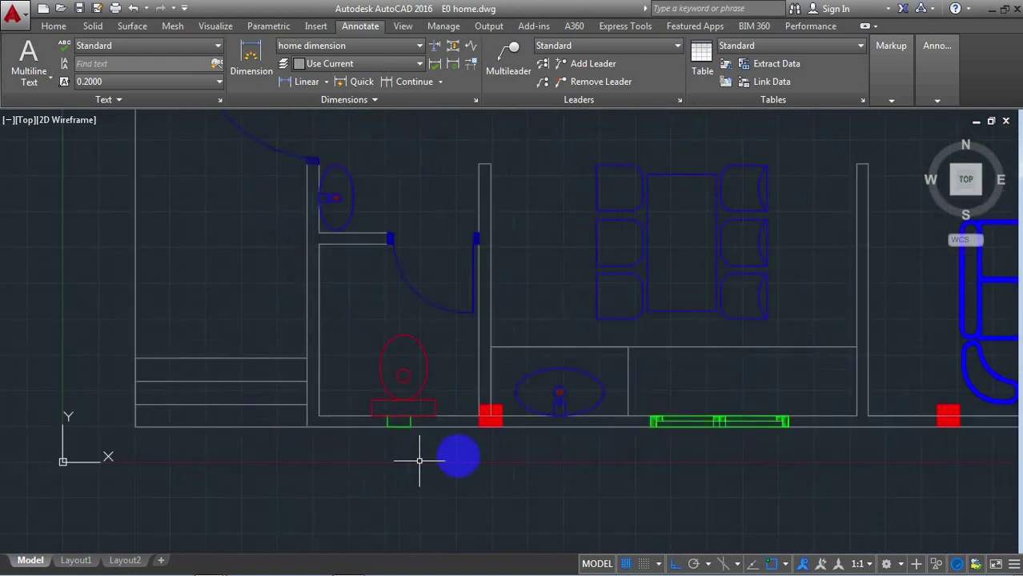
# Add the lower left room's 3500.0 vertical dimension left of the plan.
pyautogui.press('Return')
pyautogui.scroll(4, 486, 417)
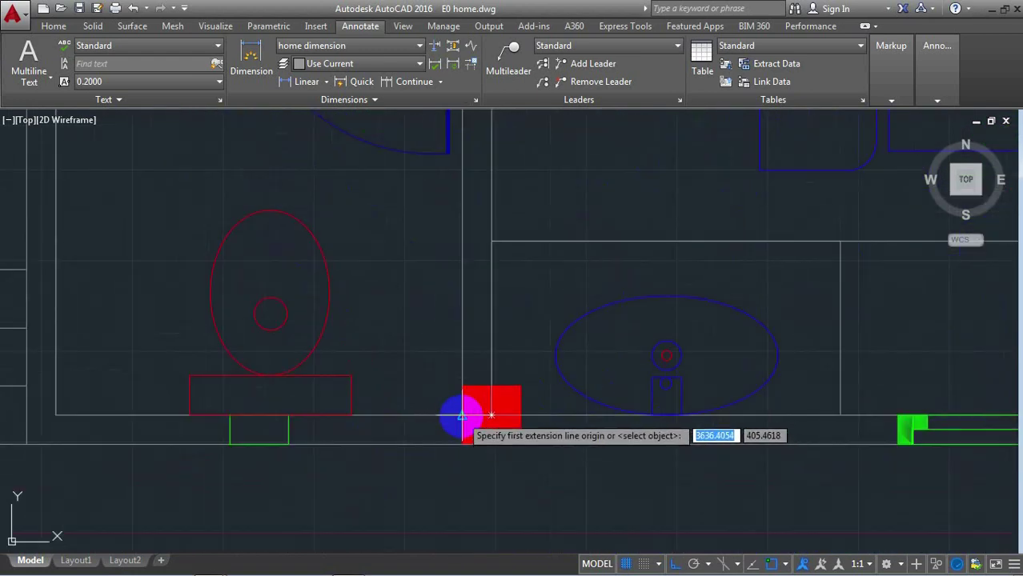
pyautogui.click(461, 416)
pyautogui.scroll(-5, 461, 416)
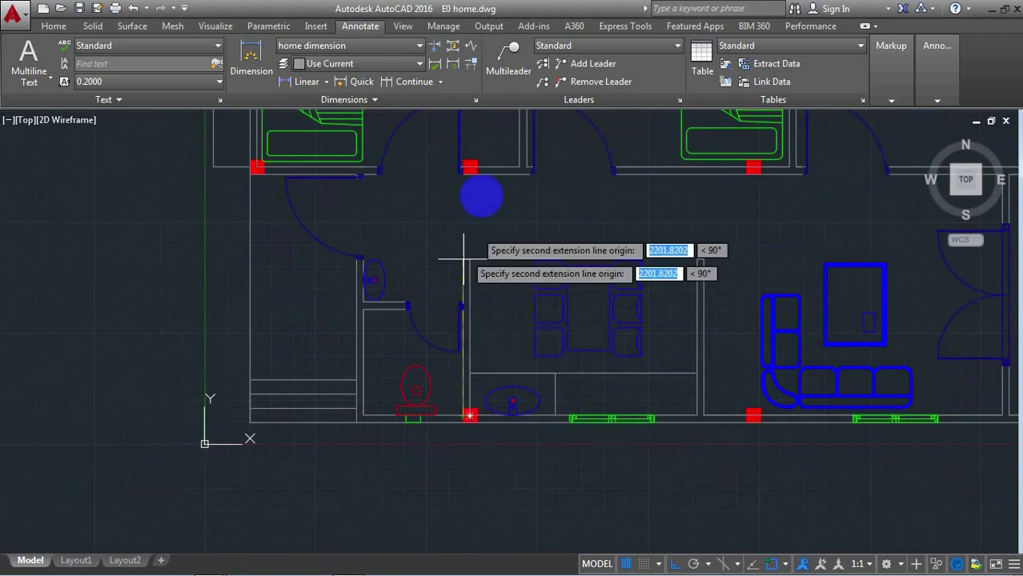
pyautogui.scroll(3, 469, 167)
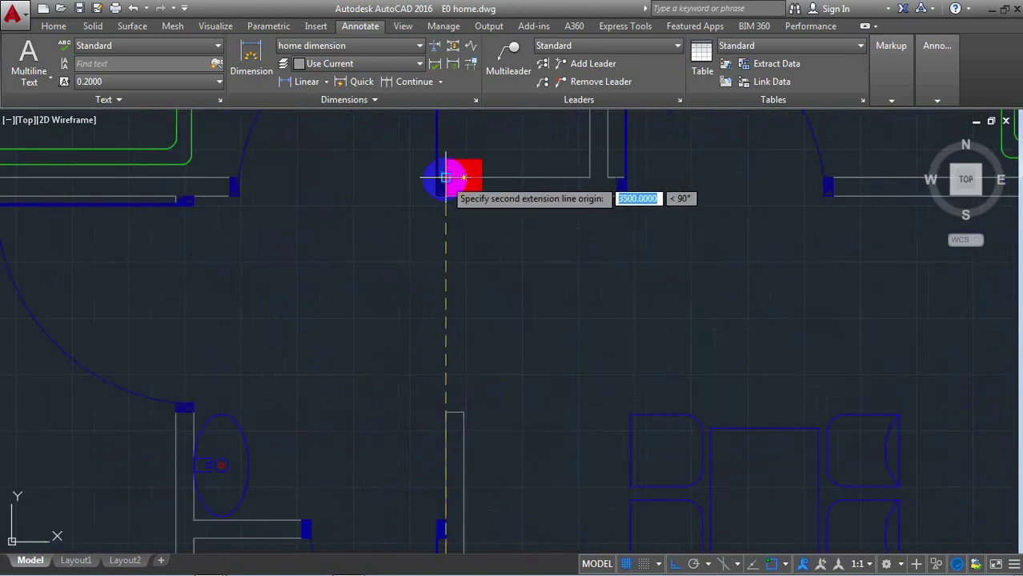
pyautogui.click(442, 173)
pyautogui.scroll(-3, 423, 198)
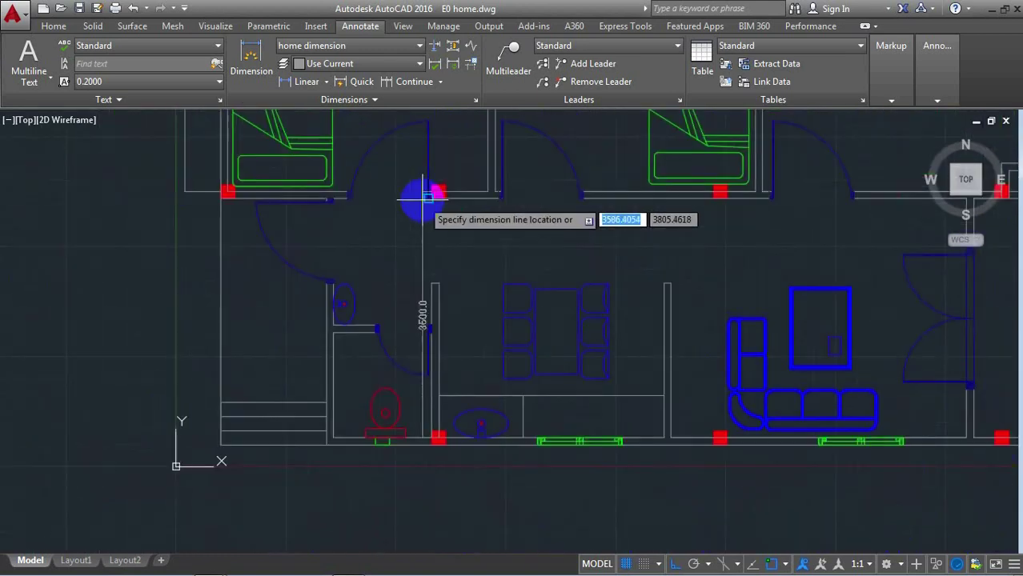
pyautogui.click(183, 190)
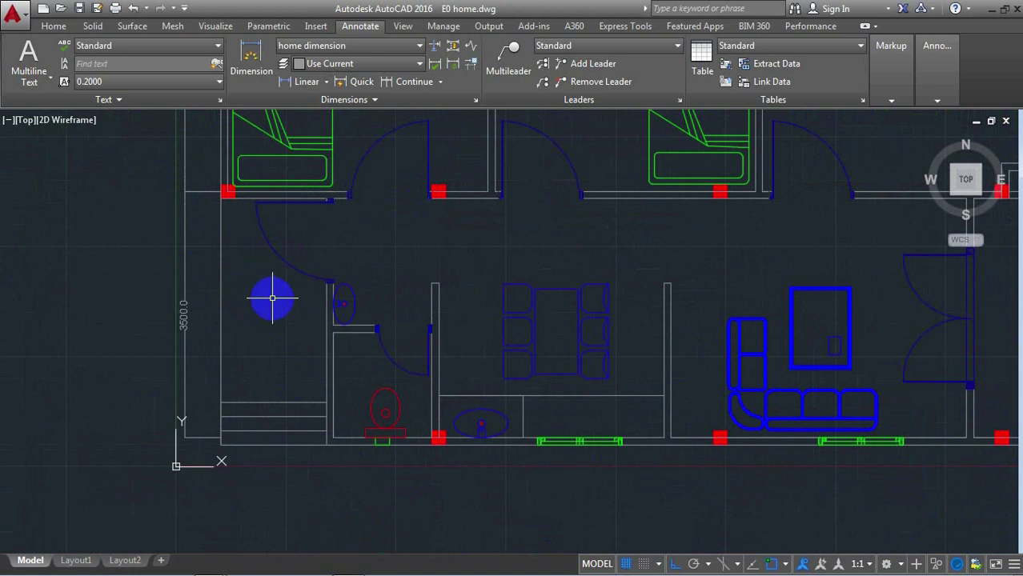
# Attempt the overall left dimension twice, cancelling the misplaced and 6999.8 results.
pyautogui.press('Return')
pyautogui.scroll(4, 184, 446)
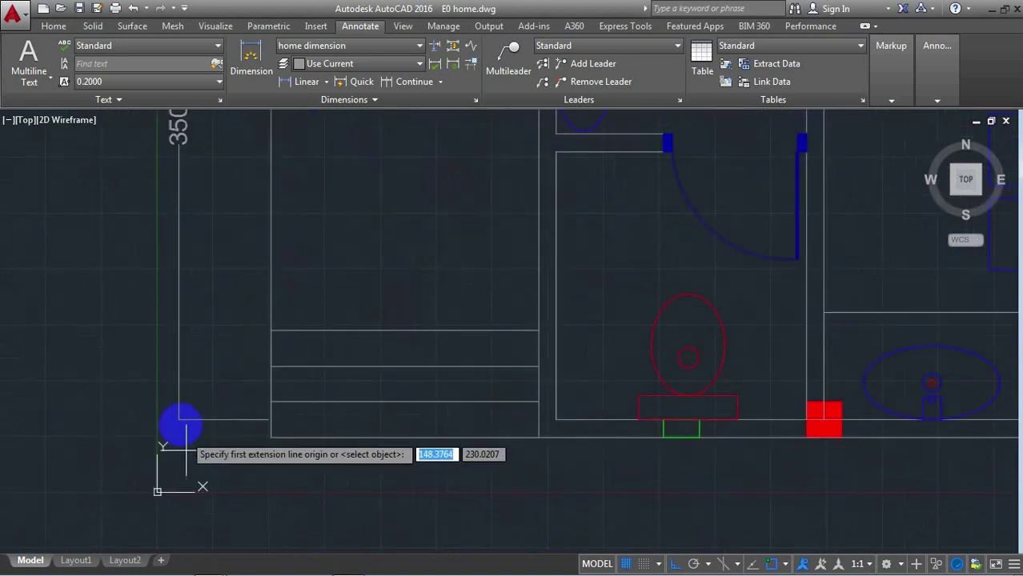
pyautogui.click(178, 419)
pyautogui.scroll(-2, 177, 420)
pyautogui.scroll(-2, 178, 418)
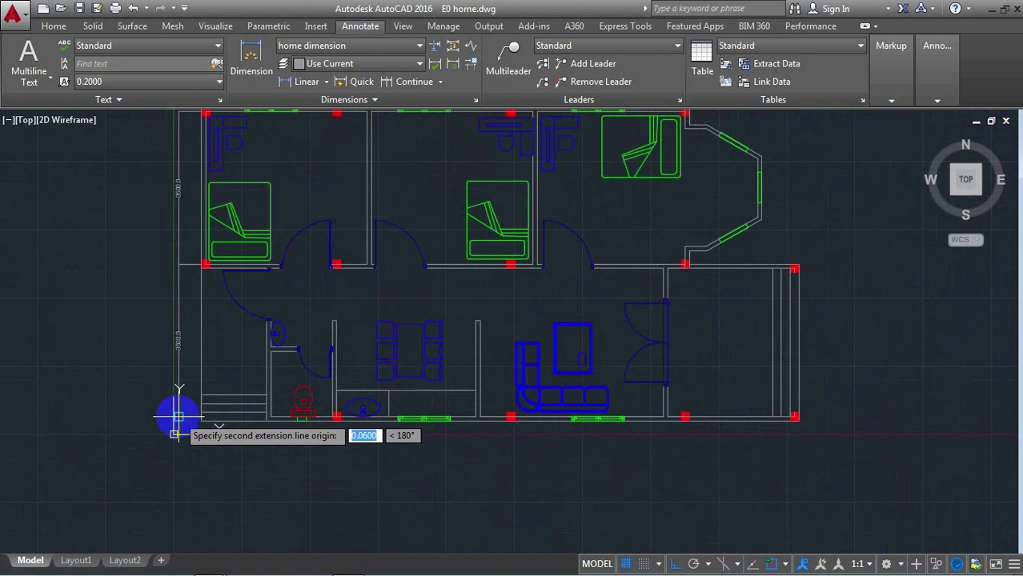
pyautogui.scroll(-2, 177, 417)
pyautogui.scroll(5, 178, 217)
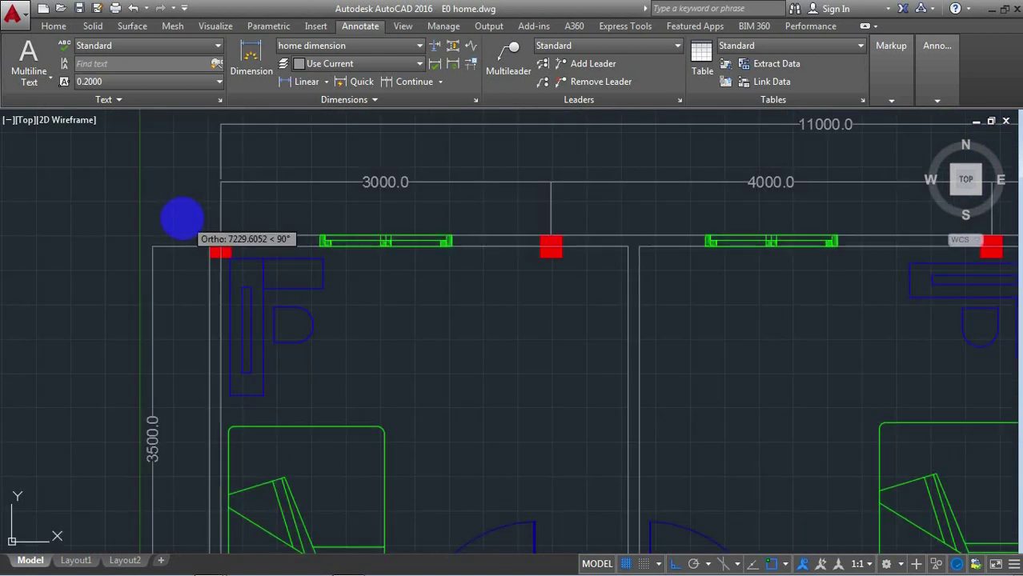
pyautogui.click(152, 247)
pyautogui.scroll(-2, 156, 240)
pyautogui.scroll(-1, 144, 241)
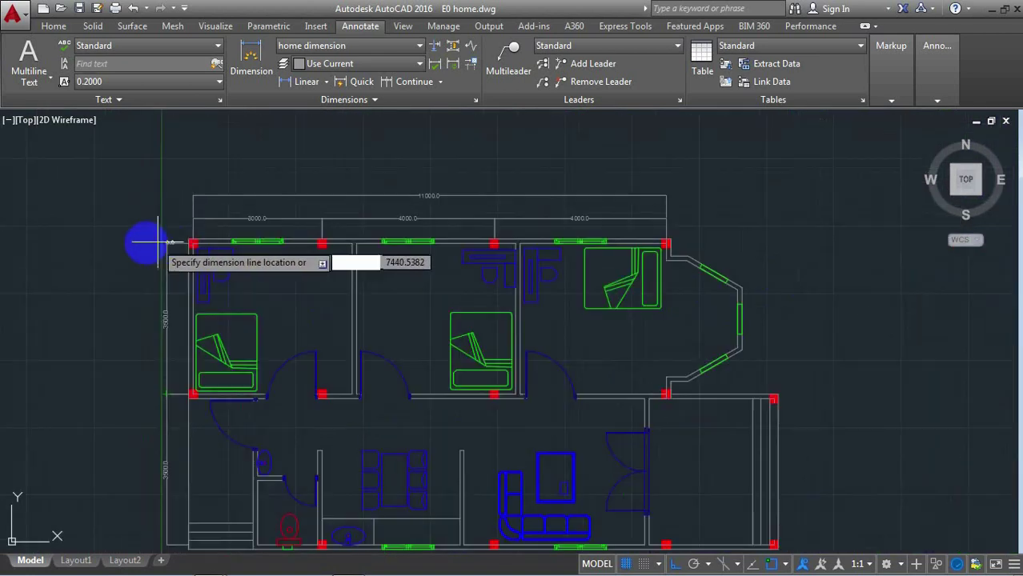
pyautogui.scroll(2, 130, 244)
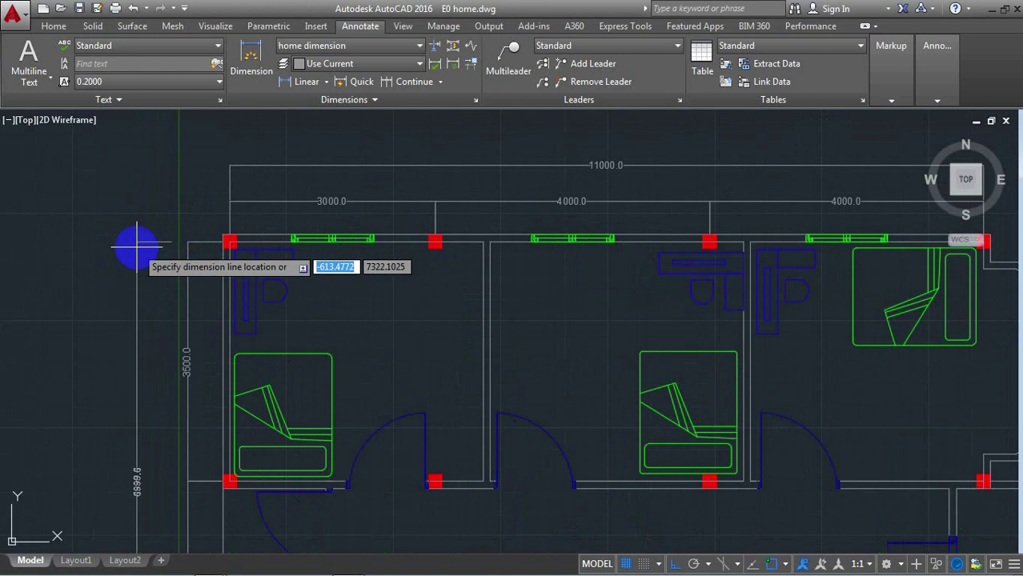
pyautogui.press('Escape')
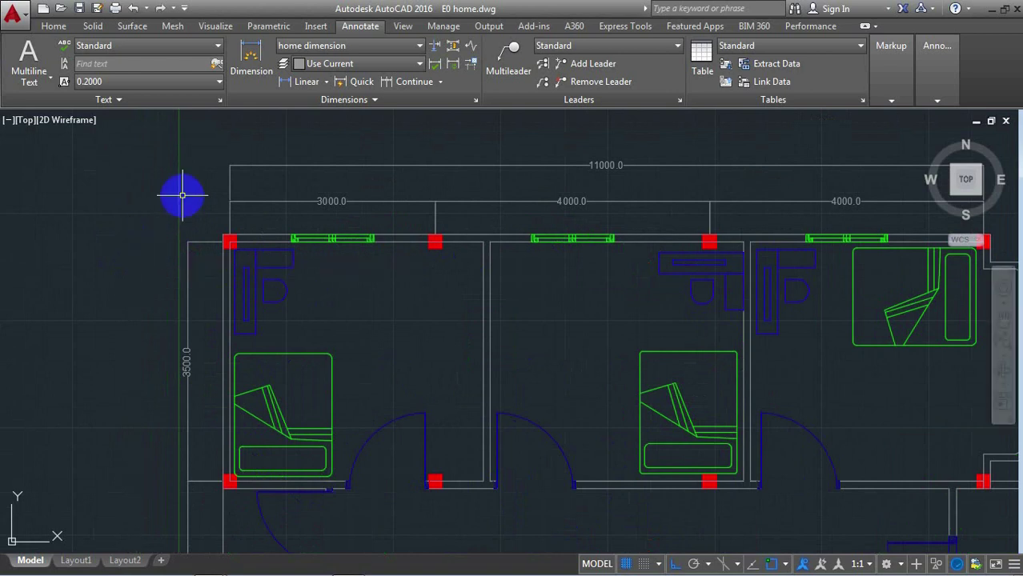
pyautogui.click(297, 83)
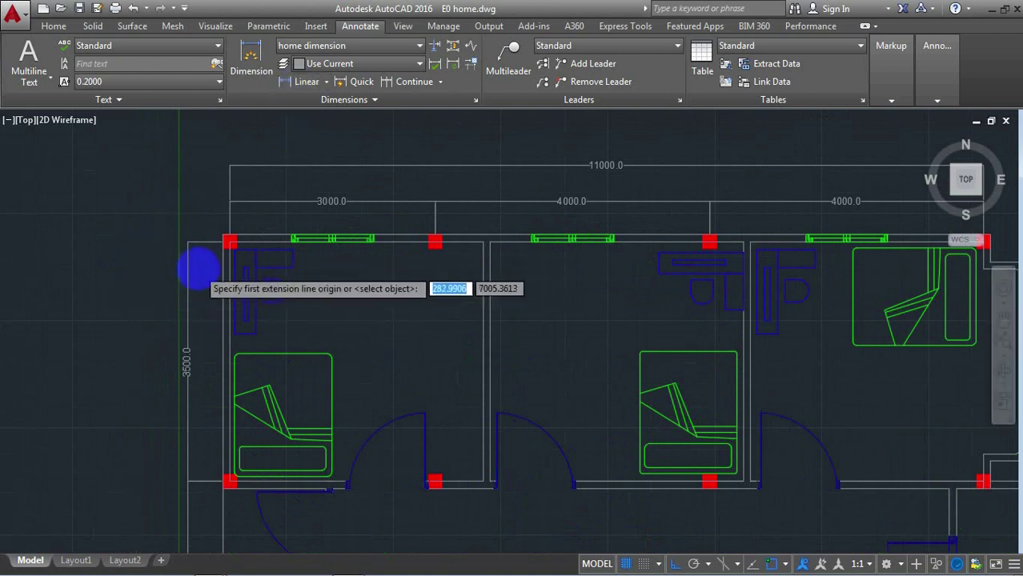
pyautogui.scroll(4, 201, 265)
pyautogui.scroll(1, 228, 235)
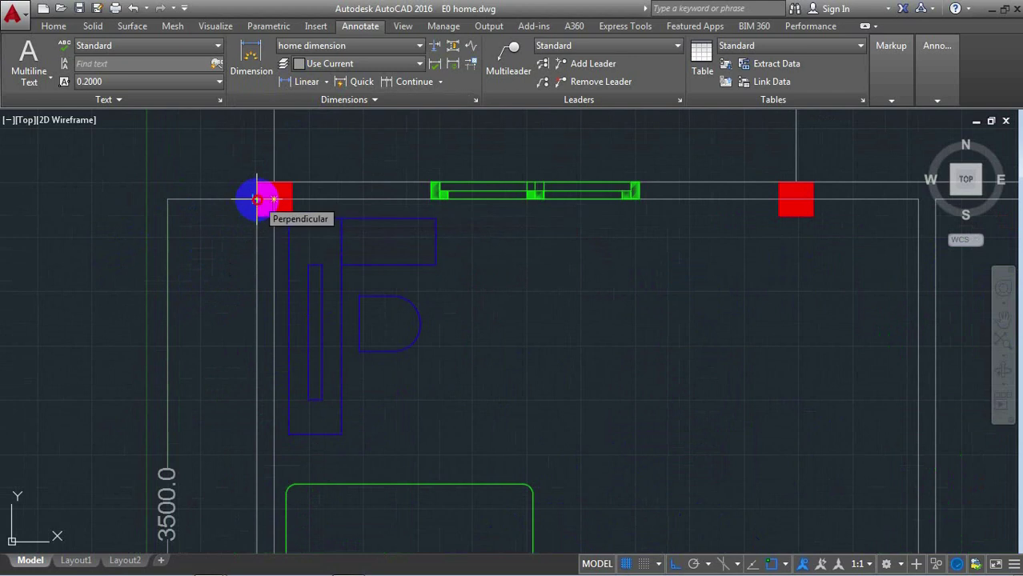
pyautogui.click(255, 198)
pyautogui.scroll(-3, 288, 185)
pyautogui.scroll(-2, 290, 186)
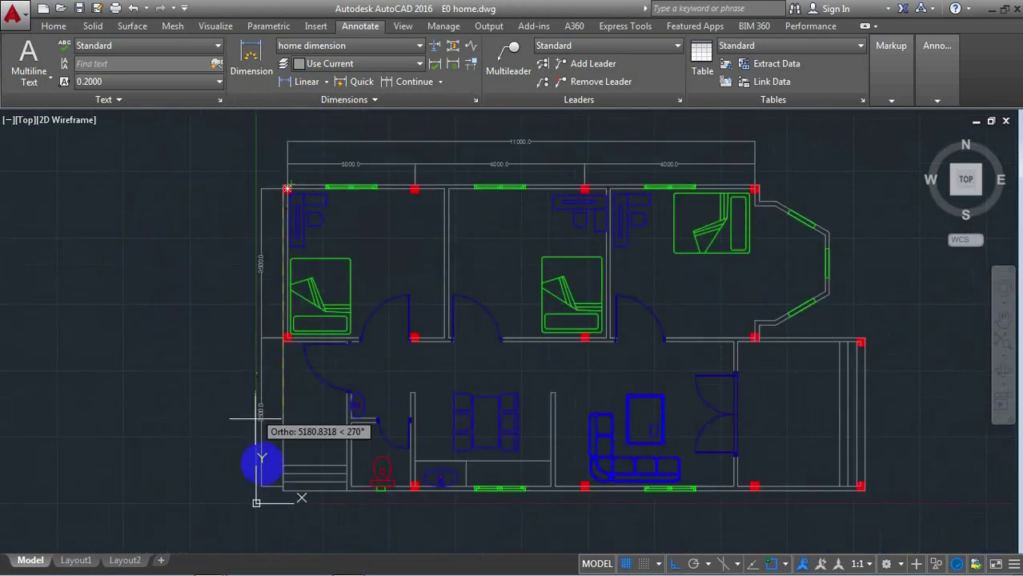
pyautogui.scroll(4, 284, 490)
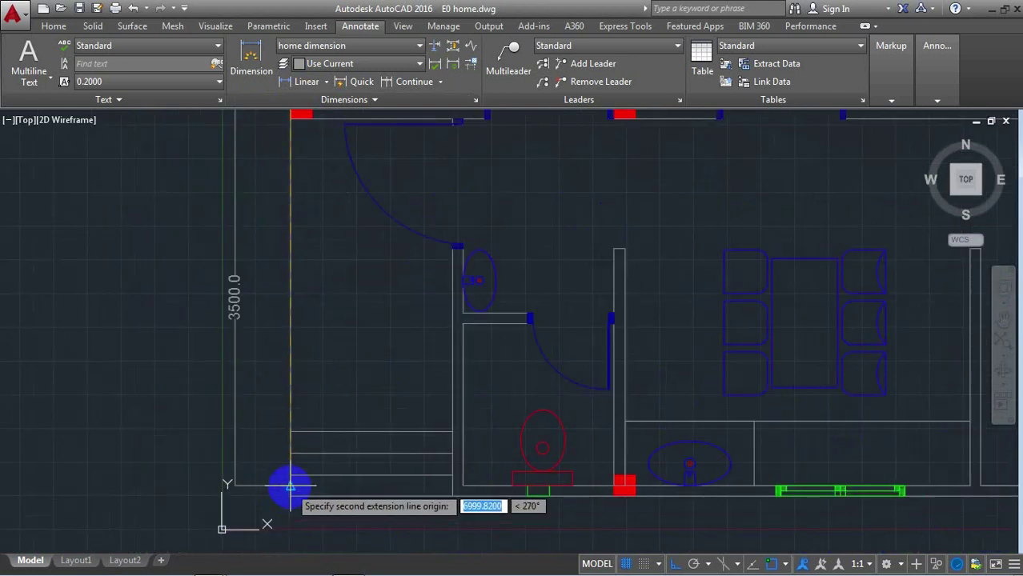
pyautogui.click(290, 489)
pyautogui.scroll(-2, 216, 481)
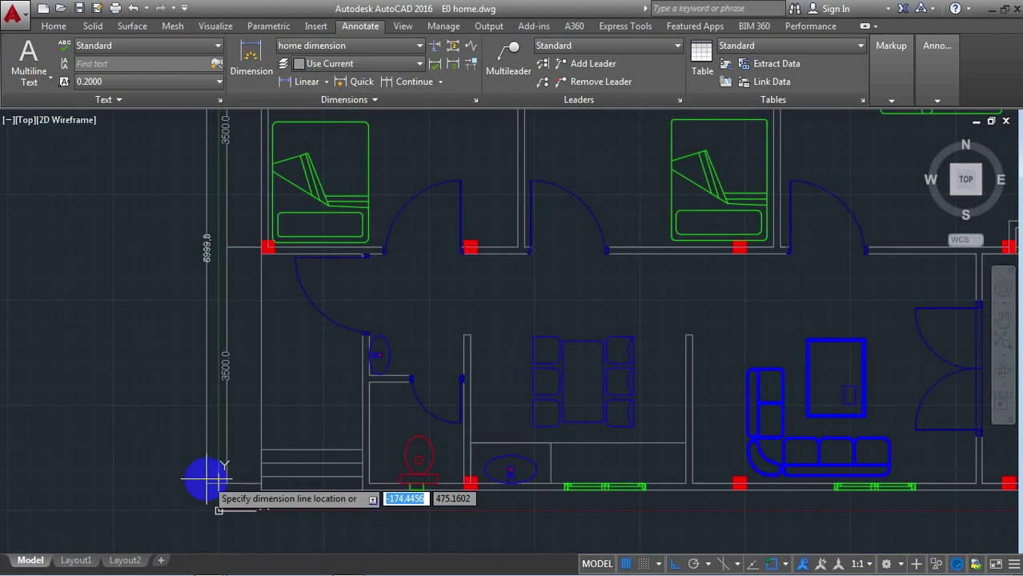
pyautogui.press('Escape')
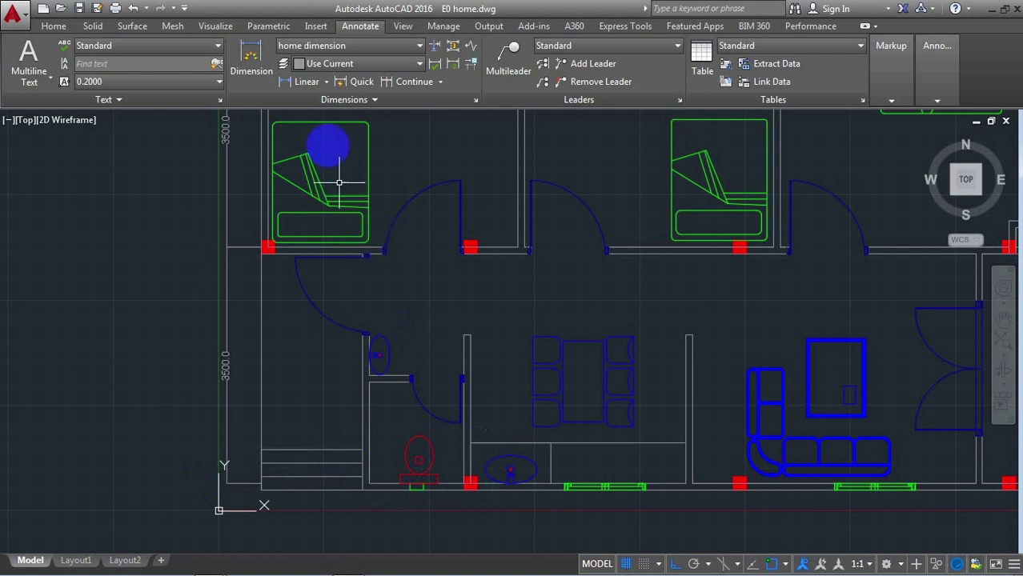
# Place the overall 7000.0 left-side dimension beside the two 3500.0 dimensions.
pyautogui.click(306, 85)
pyautogui.scroll(2, 460, 483)
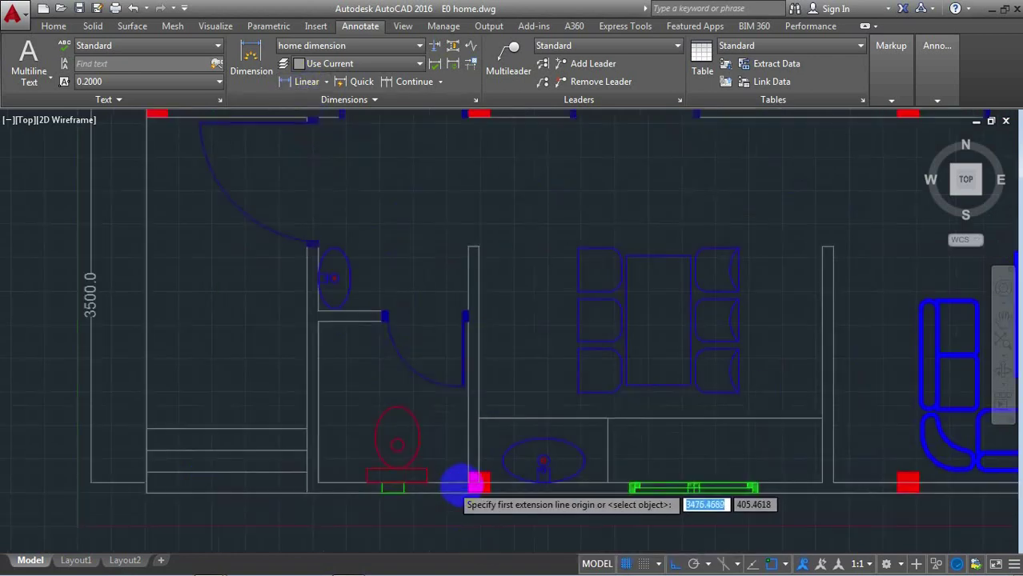
pyautogui.scroll(3, 476, 484)
pyautogui.scroll(2, 480, 484)
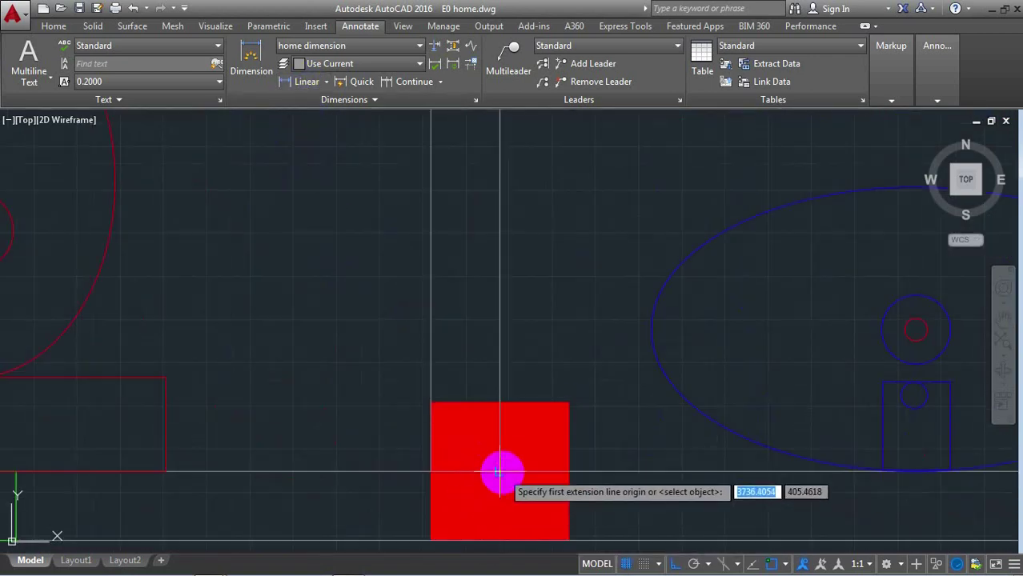
pyautogui.click(497, 474)
pyautogui.scroll(-2, 497, 474)
pyautogui.scroll(-2, 496, 476)
pyautogui.scroll(-1, 497, 477)
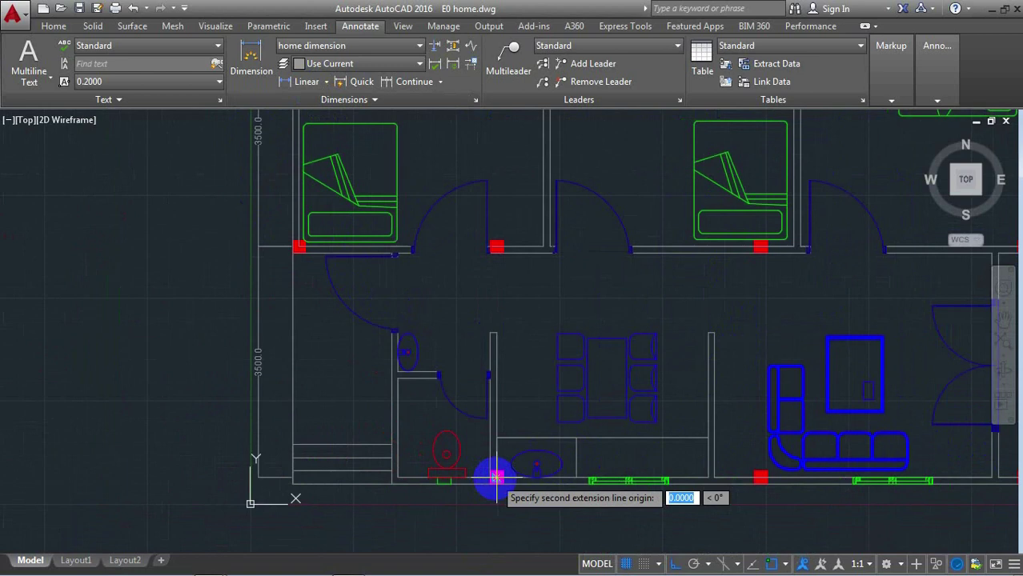
pyautogui.scroll(-1, 497, 478)
pyautogui.scroll(4, 509, 181)
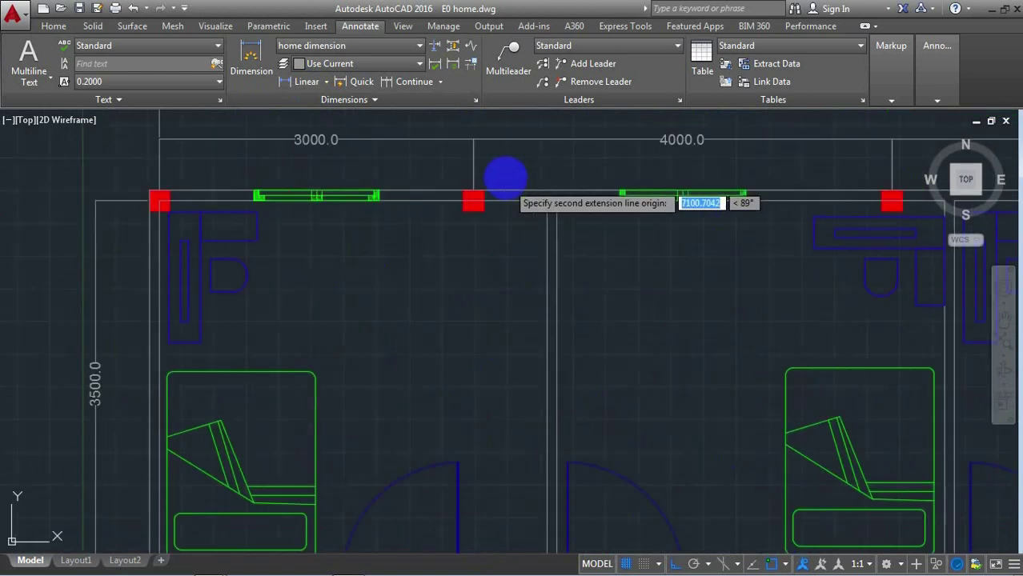
pyautogui.scroll(4, 496, 177)
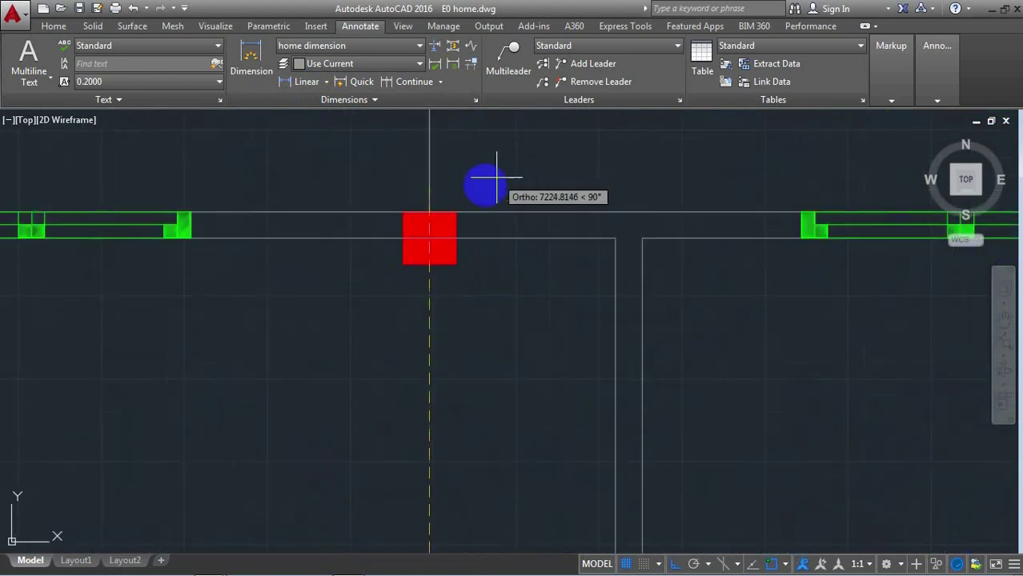
pyautogui.click(428, 240)
pyautogui.scroll(-3, 446, 237)
pyautogui.scroll(-2, 449, 239)
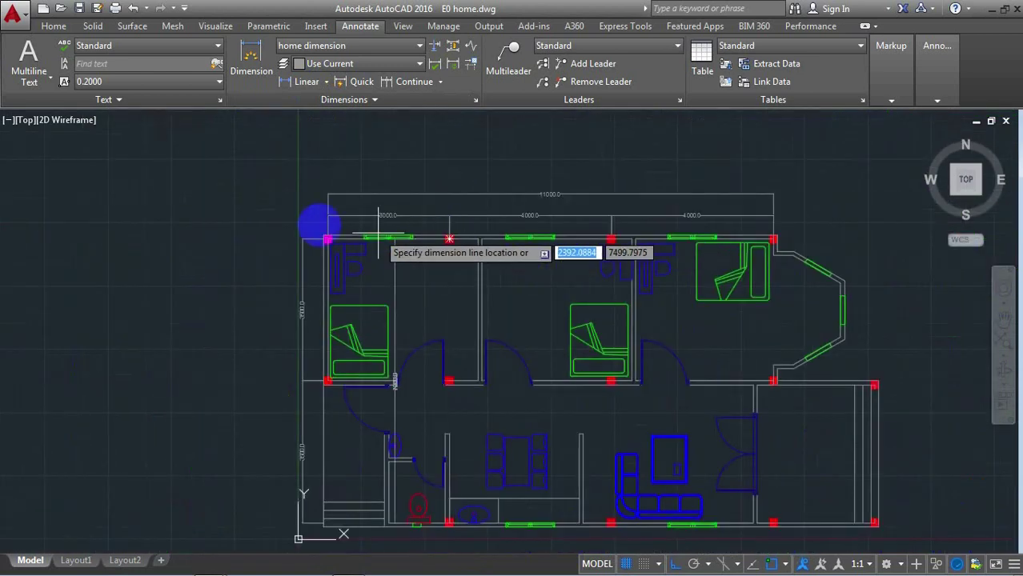
pyautogui.scroll(4, 246, 234)
pyautogui.scroll(2, 249, 233)
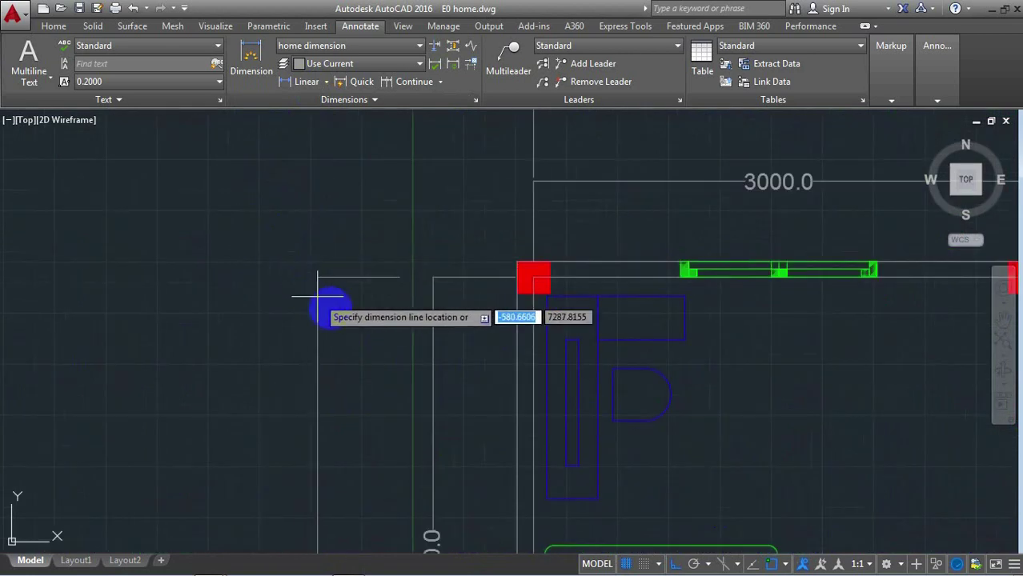
pyautogui.click(351, 325)
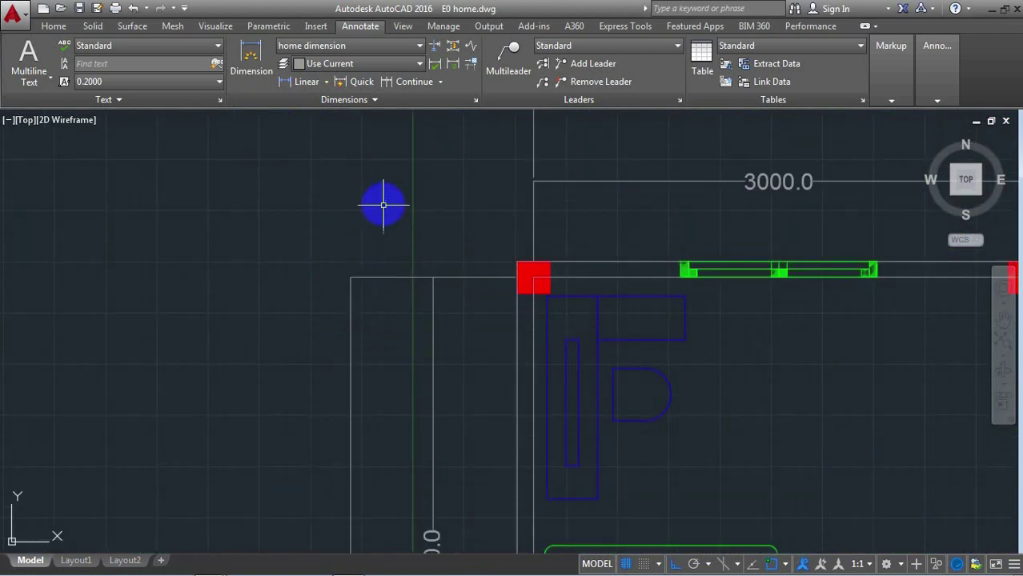
pyautogui.scroll(-3, 372, 201)
pyautogui.scroll(3, 368, 378)
pyautogui.scroll(2, 360, 352)
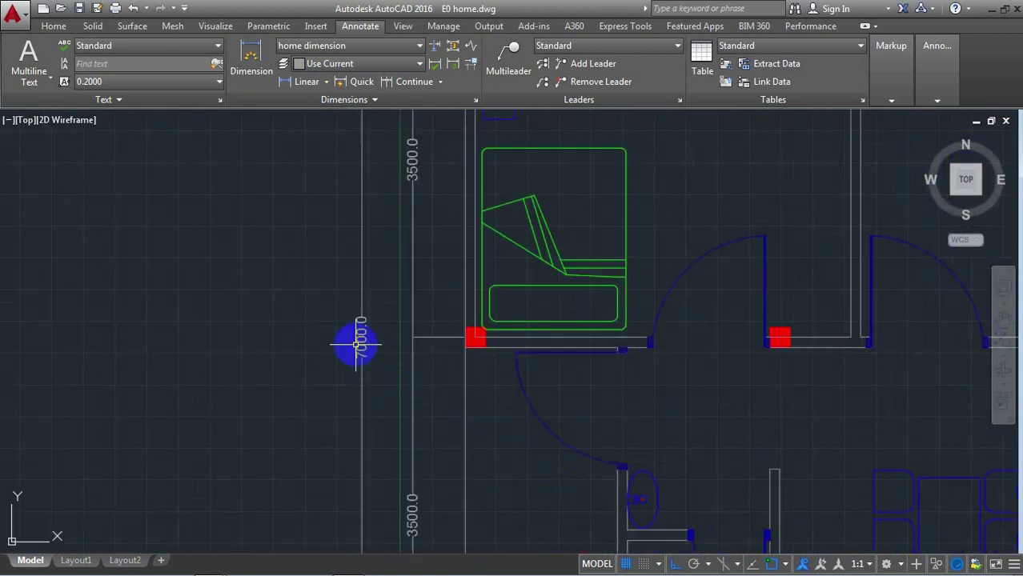
pyautogui.scroll(-4, 344, 346)
pyautogui.scroll(-2, 344, 344)
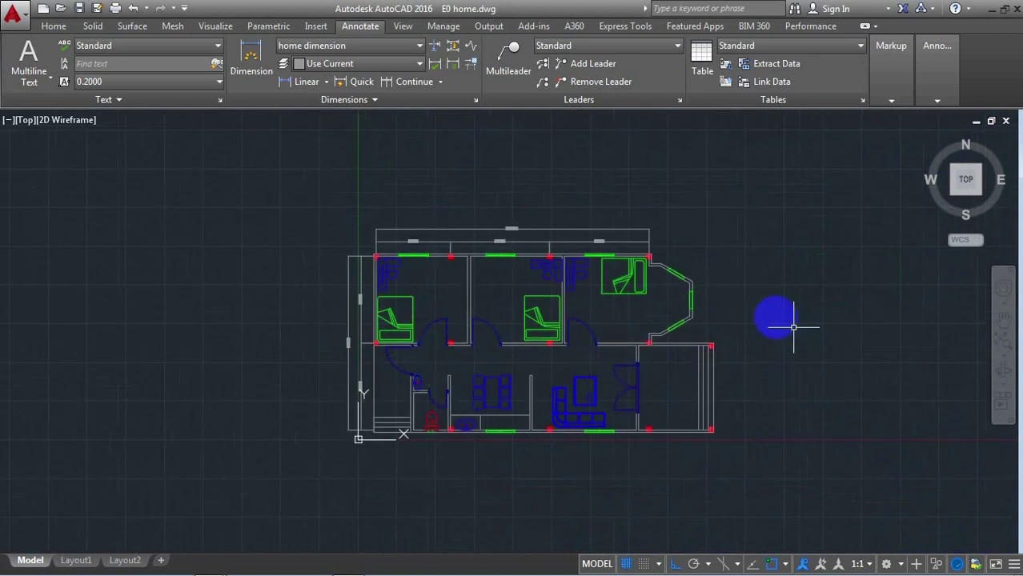
# Dimension the wall jog vertically at 400.0 from the bay-window corner.
pyautogui.scroll(3, 701, 249)
pyautogui.scroll(3, 688, 247)
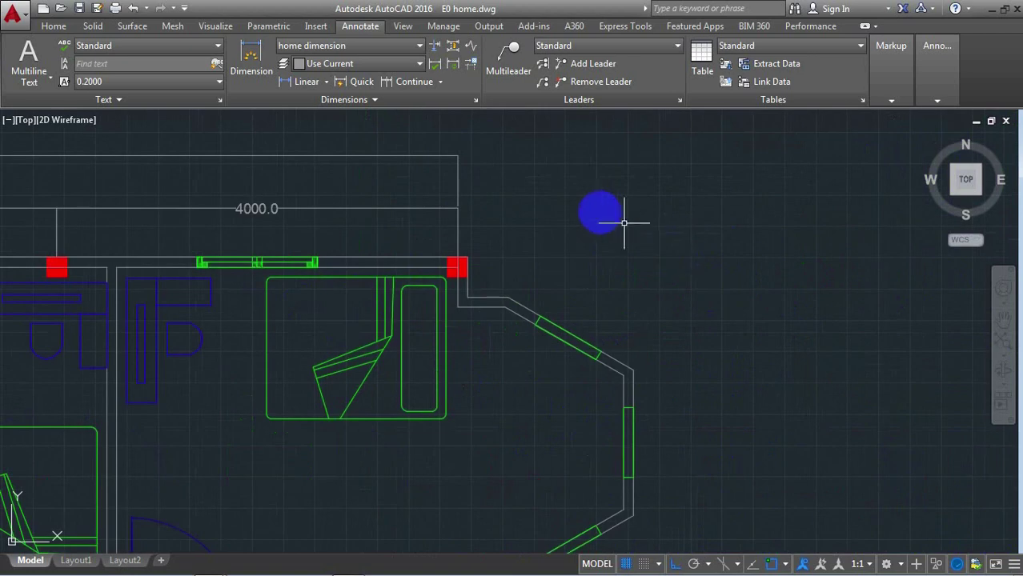
pyautogui.scroll(2, 535, 246)
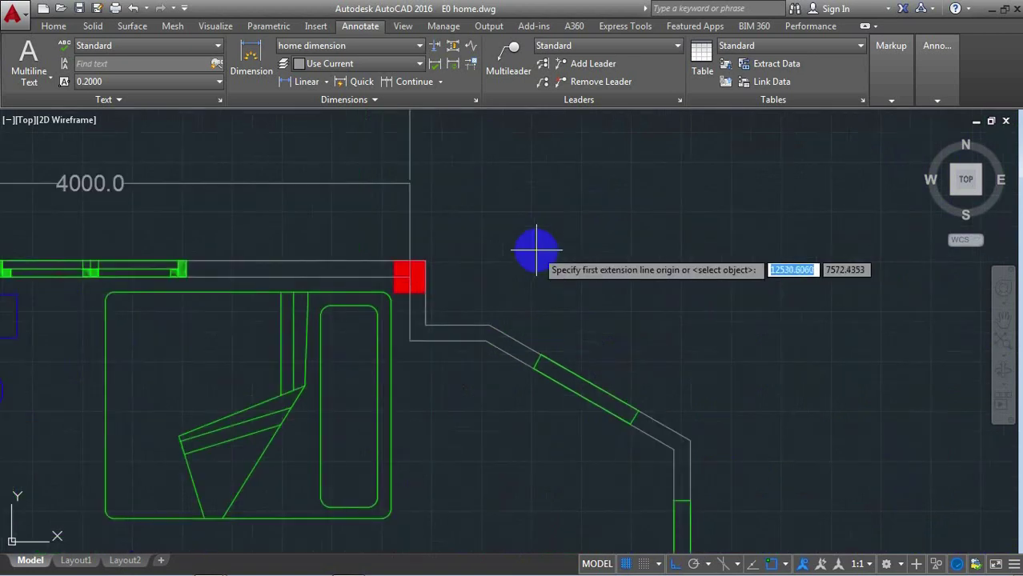
pyautogui.click(425, 261)
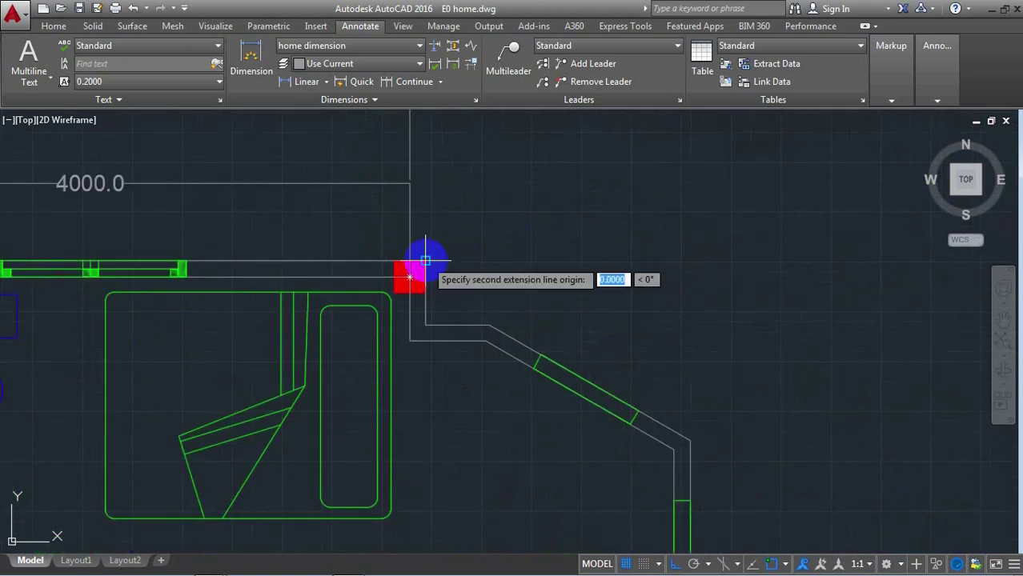
pyautogui.click(425, 325)
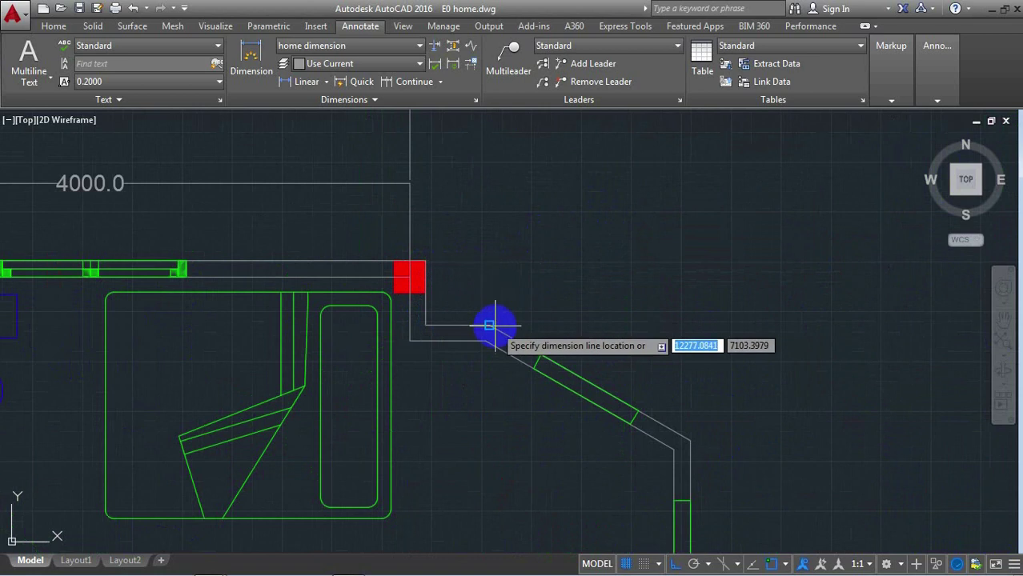
pyautogui.click(489, 327)
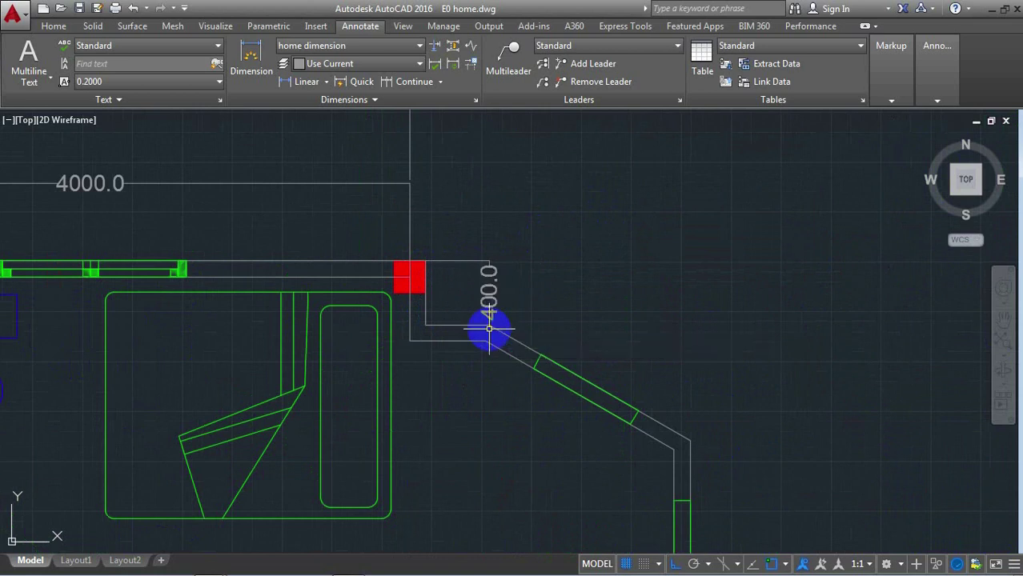
pyautogui.click(548, 299)
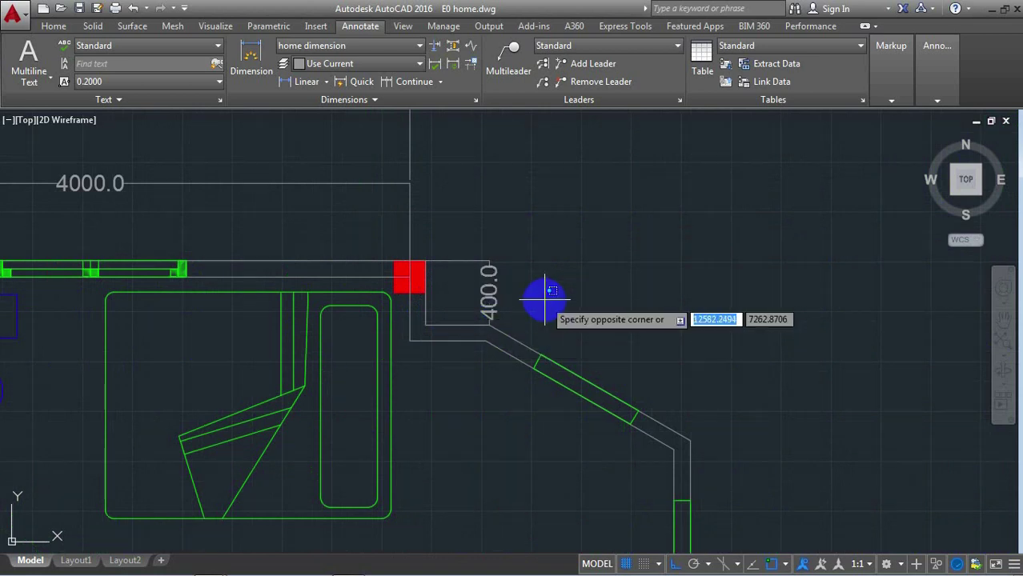
pyautogui.click(543, 312)
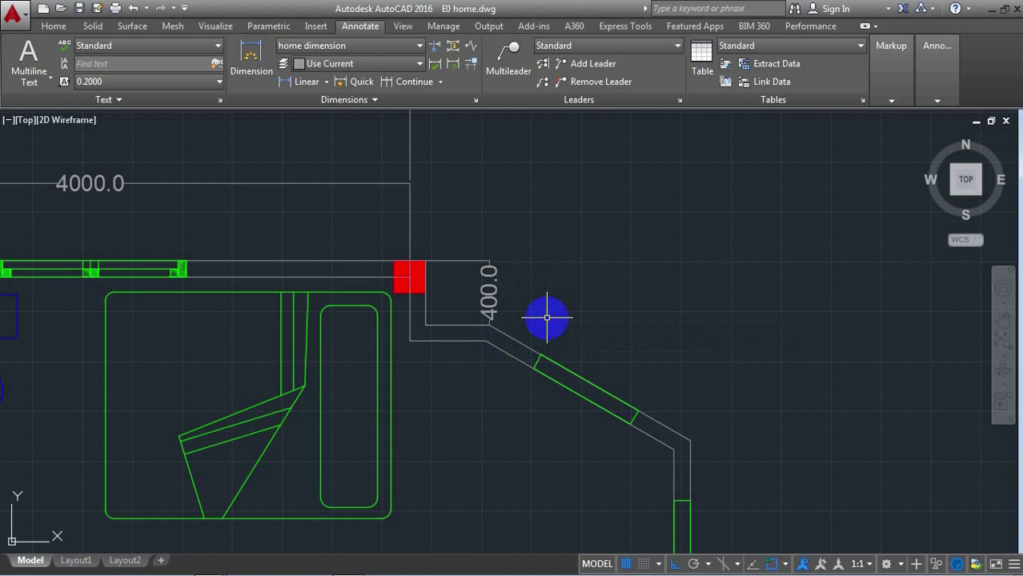
# Add the horizontal 400.0 dimension from the jog's outer end to the corner column.
pyautogui.press('space')
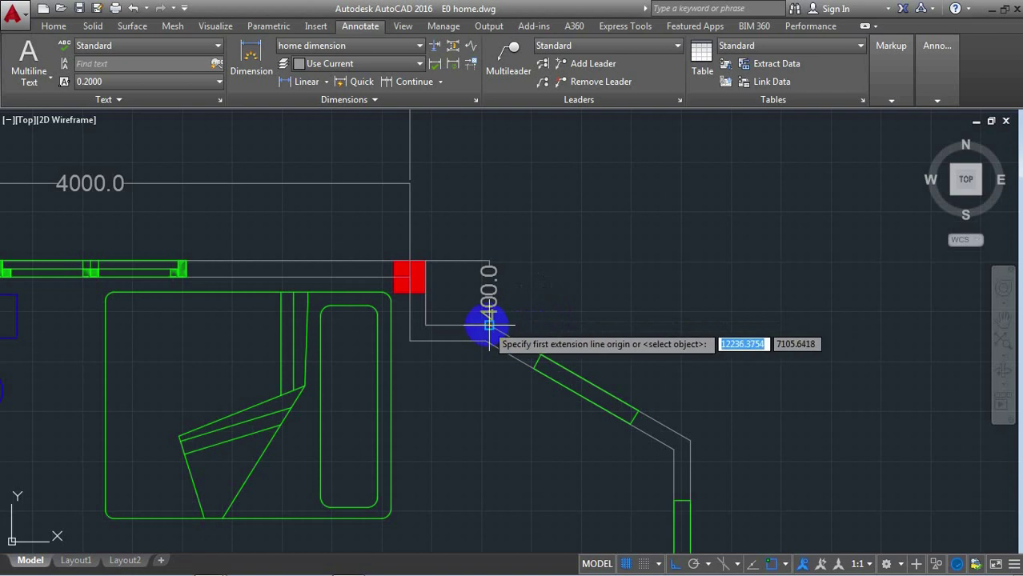
pyautogui.click(489, 325)
pyautogui.click(425, 325)
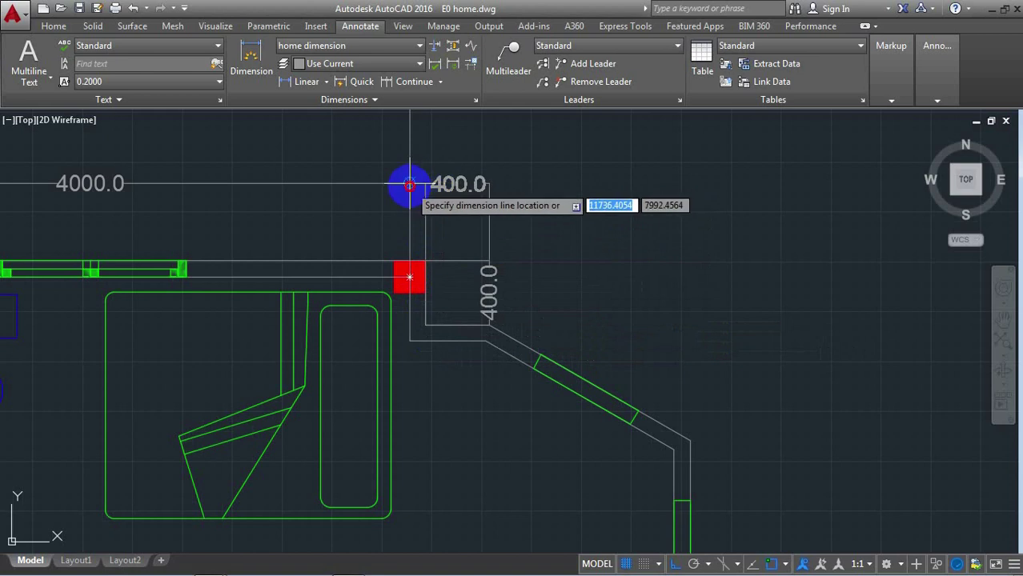
pyautogui.click(409, 185)
pyautogui.scroll(-2, 693, 260)
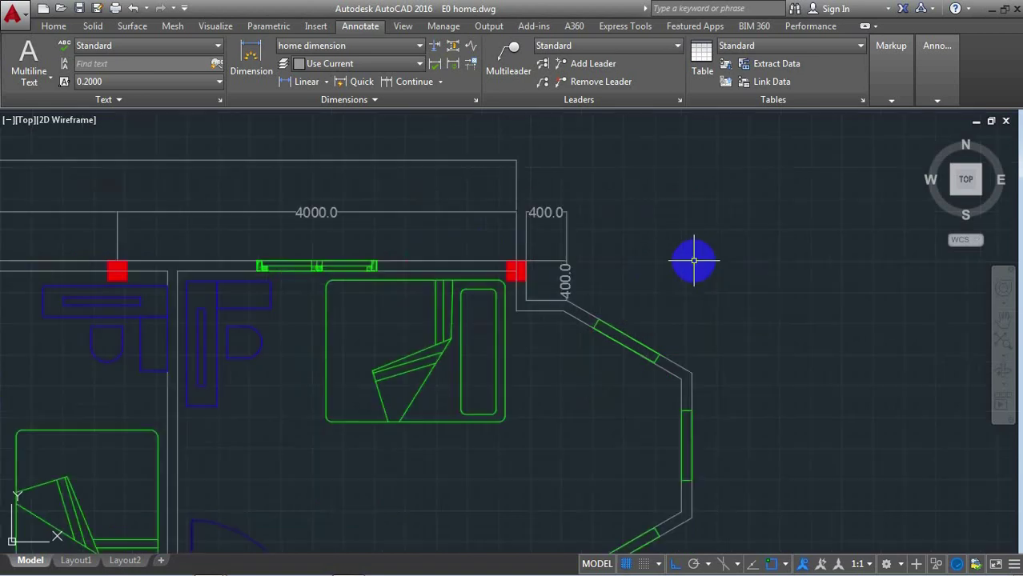
pyautogui.scroll(2, 722, 332)
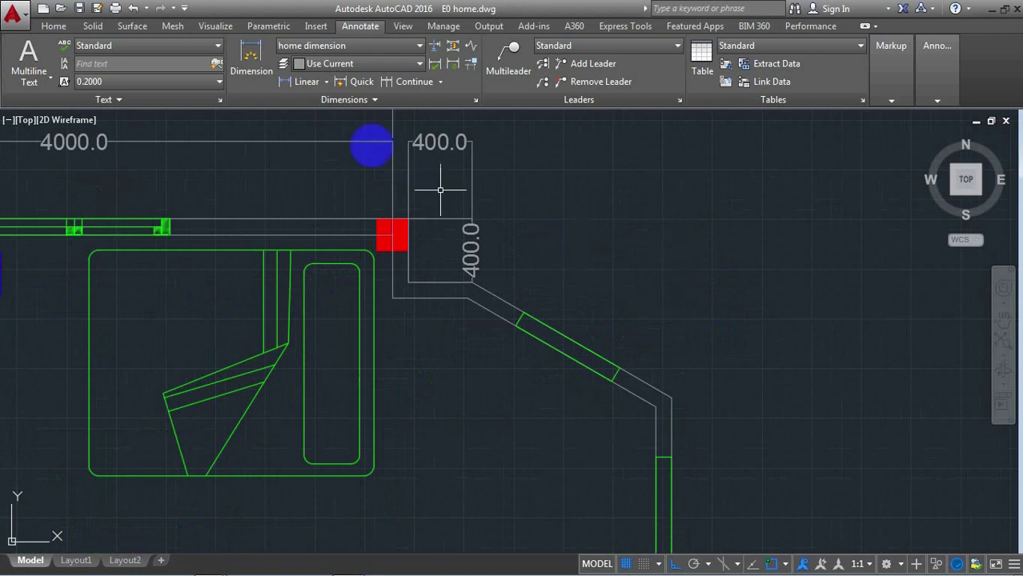
pyautogui.click(326, 83)
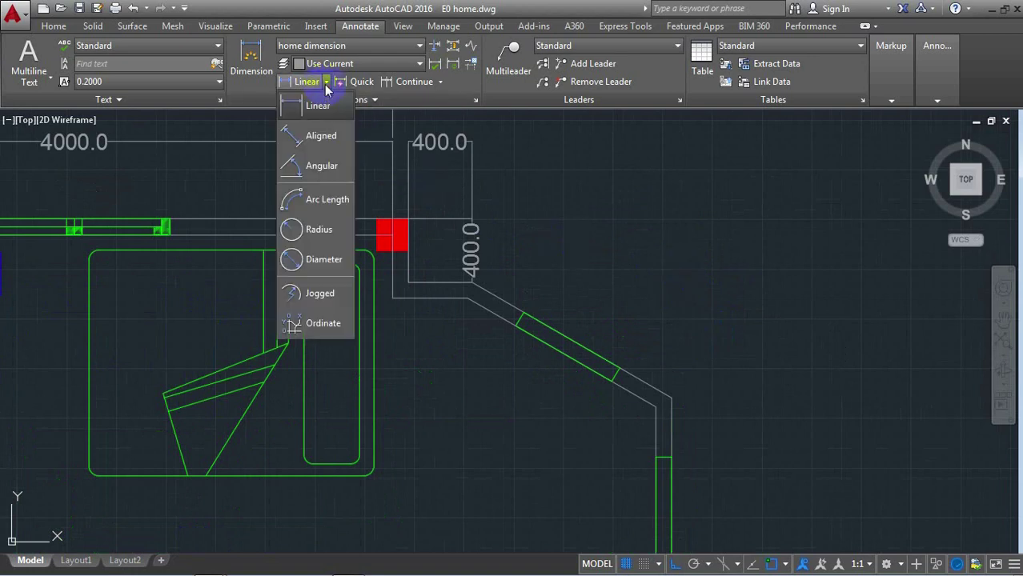
# Use Aligned to dimension the upper diagonal bay-window wall at 1457.4, placed parallel to it.
pyautogui.click(321, 136)
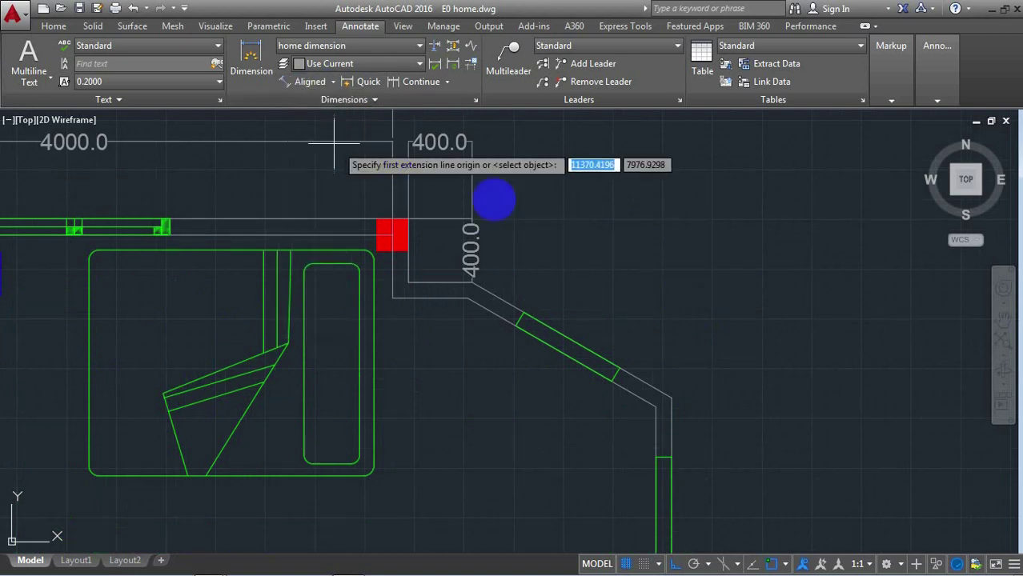
pyautogui.click(471, 281)
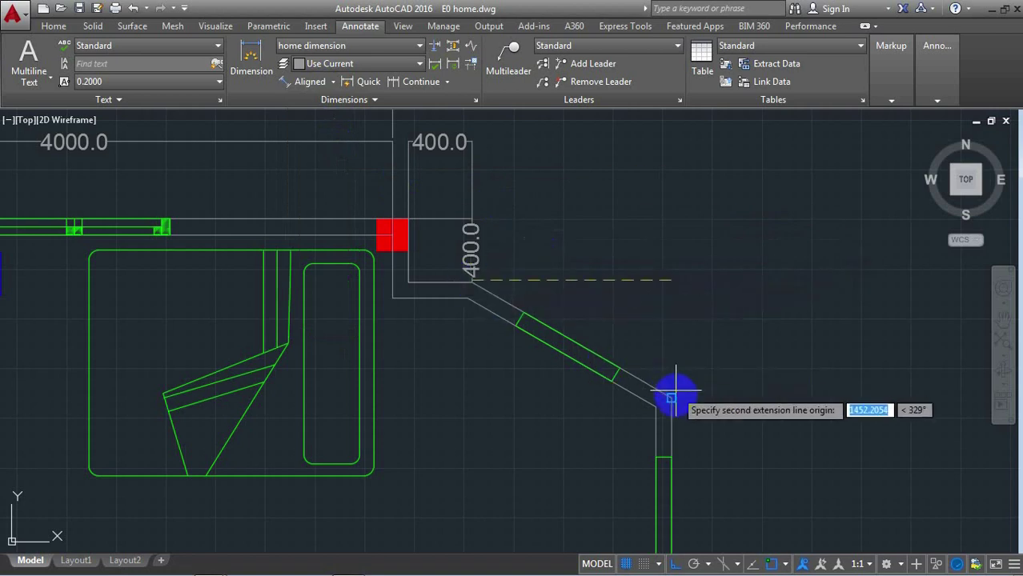
pyautogui.click(670, 398)
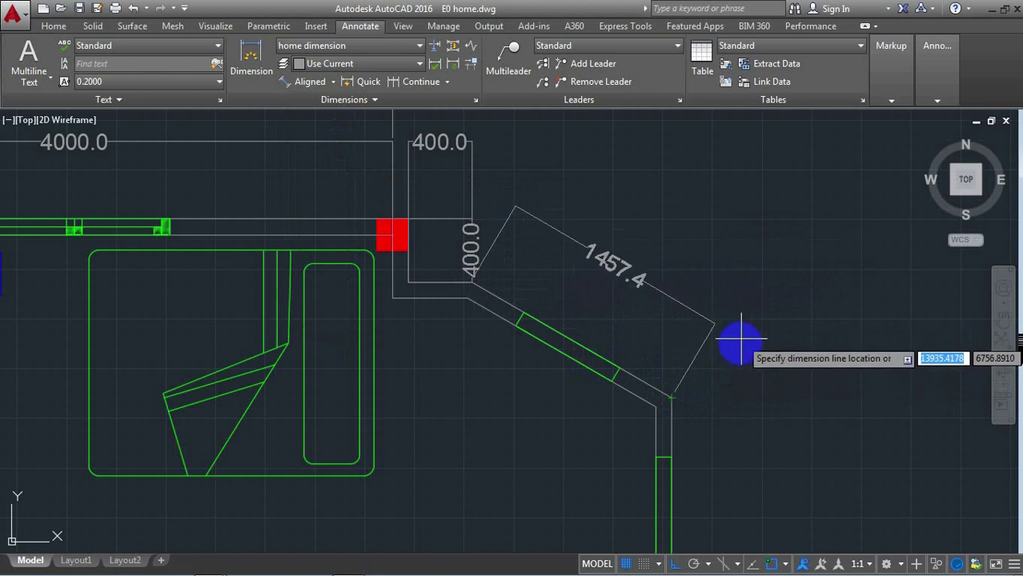
pyautogui.click(739, 346)
pyautogui.moveTo(348, 565)
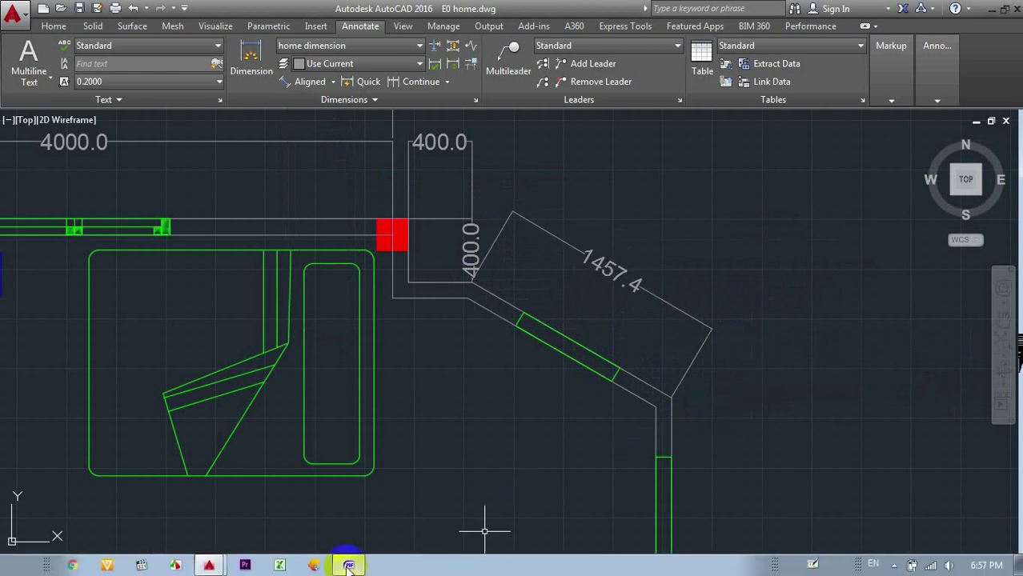
pyautogui.click(348, 566)
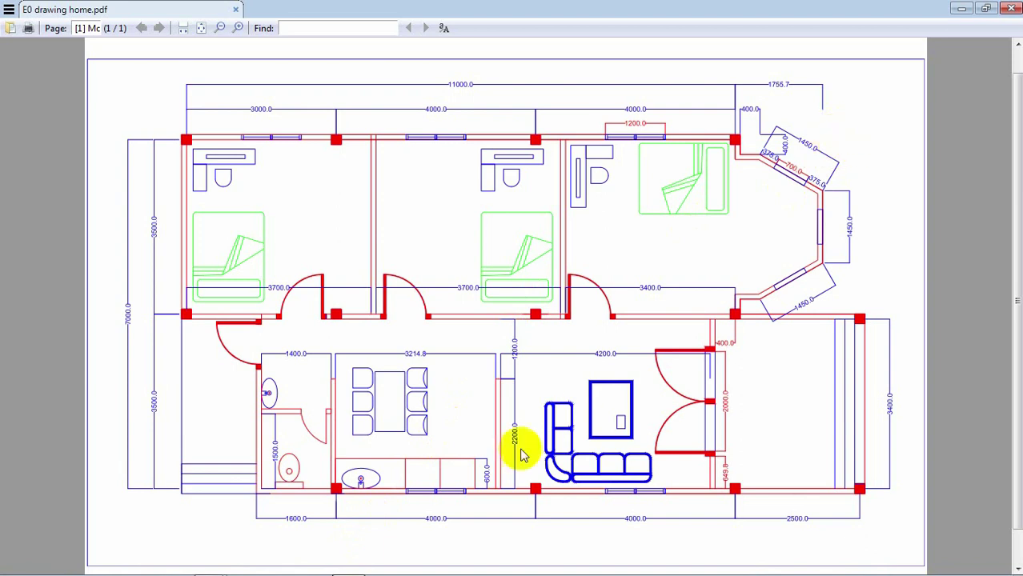
pyautogui.click(349, 566)
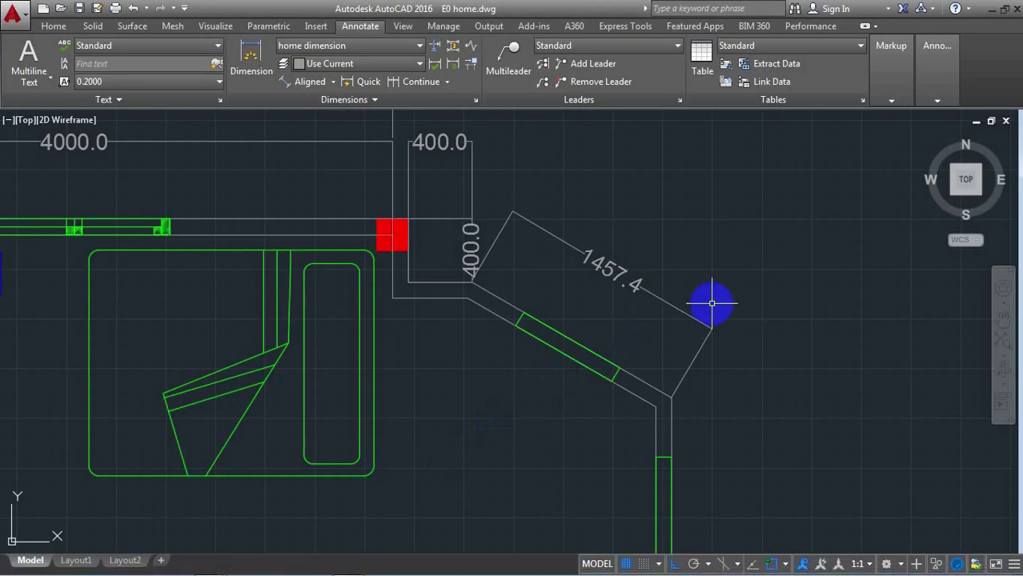
# Add a vertical 1450.0 linear dimension to the right of the bay window's straight wall, beside the aligned 1457.4.
pyautogui.scroll(-2, 626, 254)
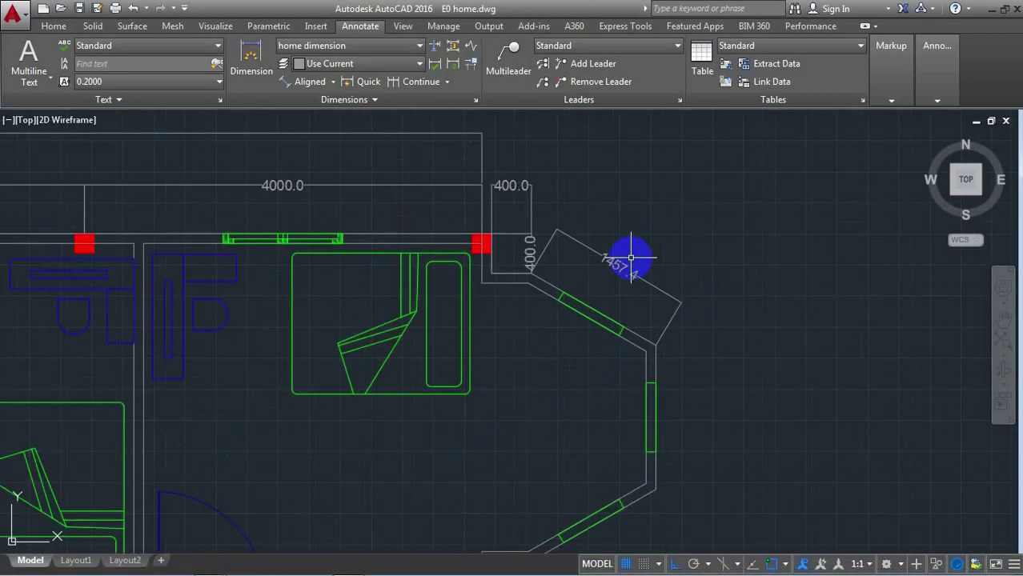
pyautogui.scroll(2, 719, 434)
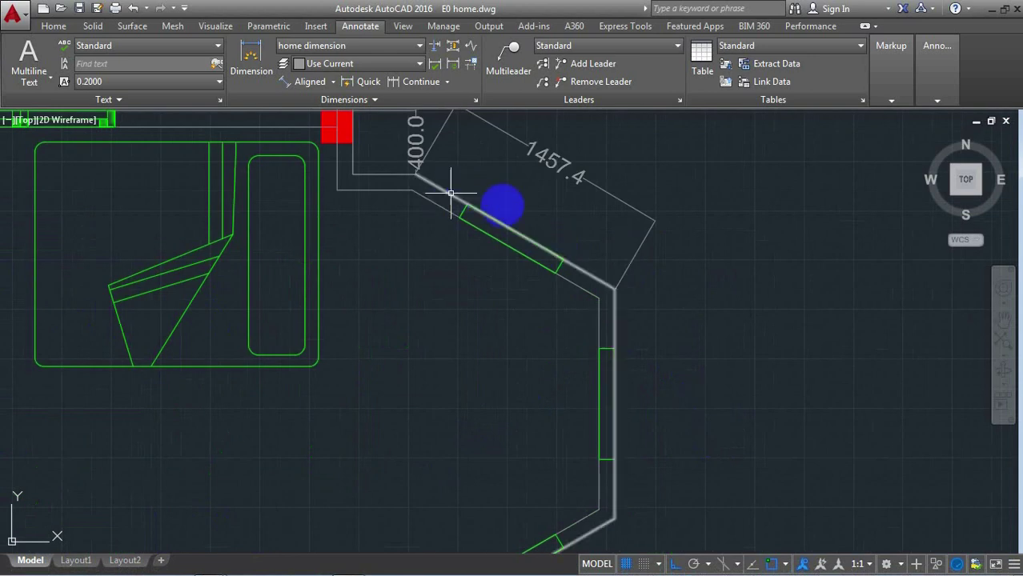
pyautogui.press('Return')
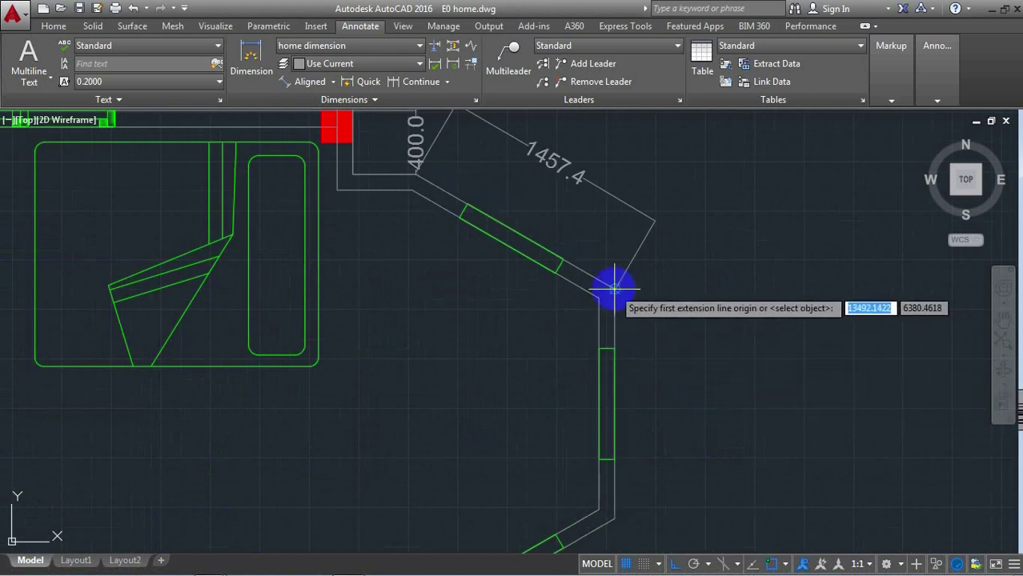
pyautogui.click(623, 285)
pyautogui.scroll(-2, 676, 292)
pyautogui.scroll(2, 640, 436)
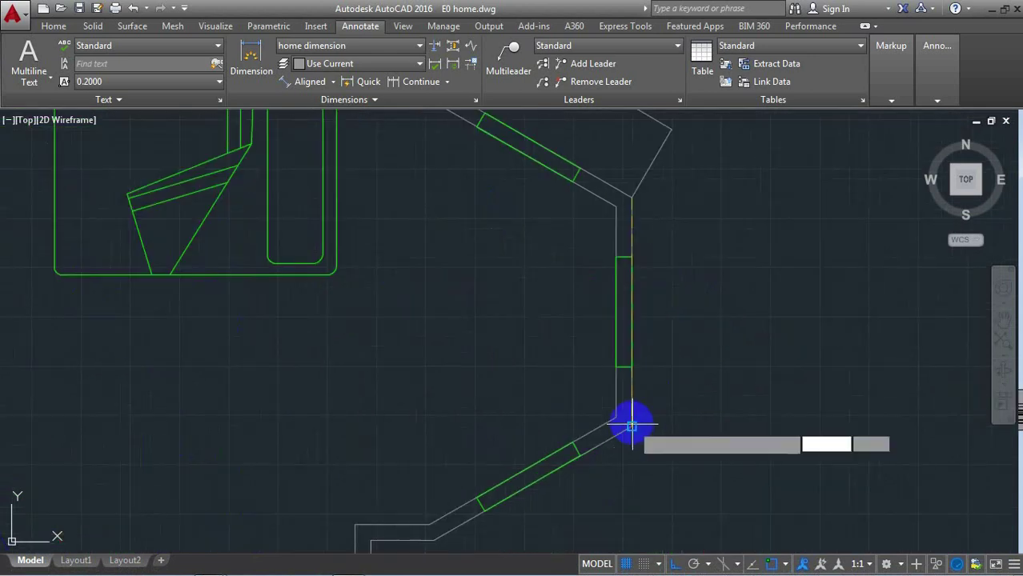
pyautogui.click(630, 425)
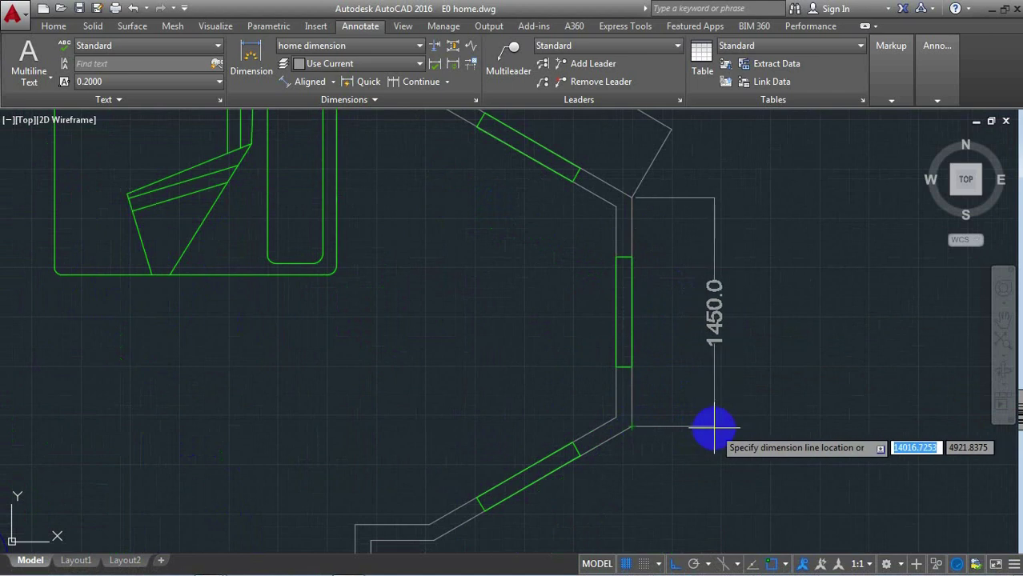
pyautogui.click(710, 430)
pyautogui.scroll(-3, 677, 449)
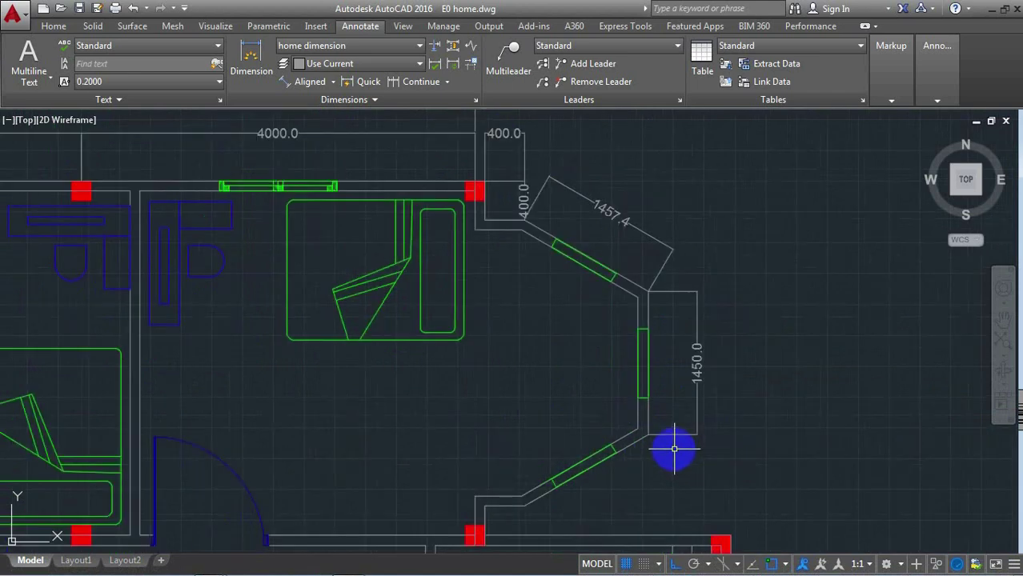
pyautogui.scroll(-1, 673, 447)
pyautogui.scroll(2, 671, 407)
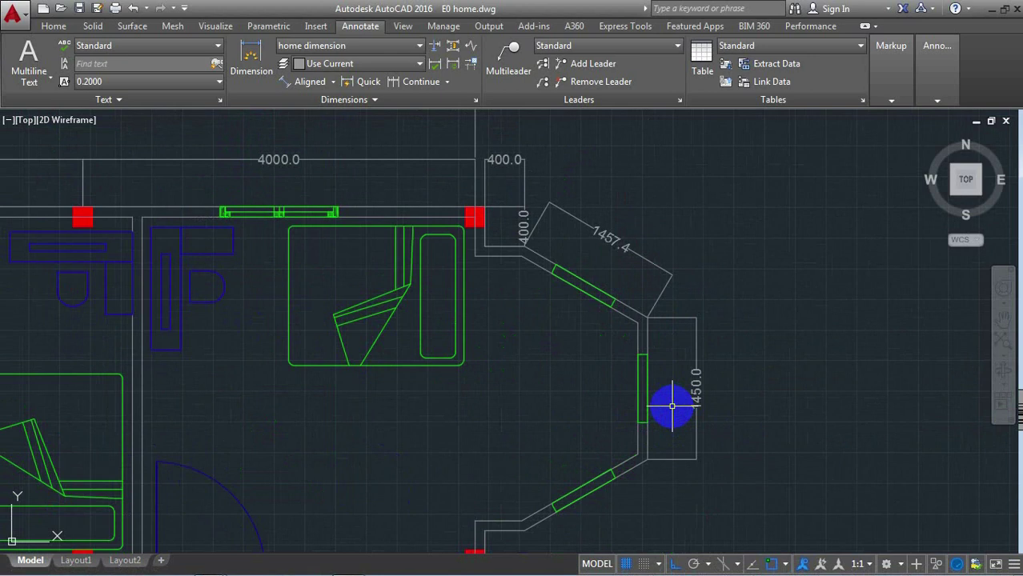
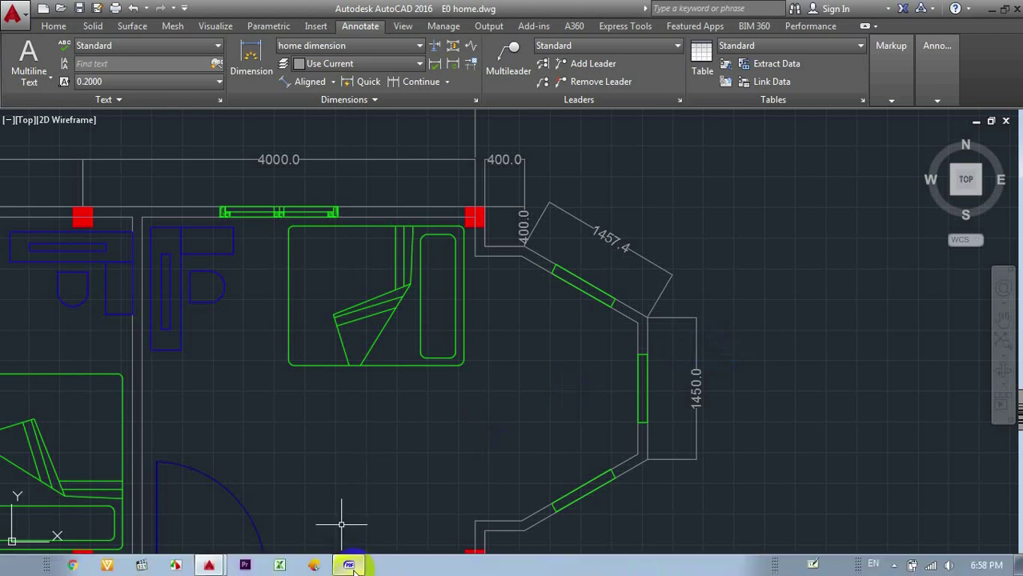
# Check the reference PDF, then erase the inaccurate 1457.4 dimension on the upper angled wall.
pyautogui.click(349, 565)
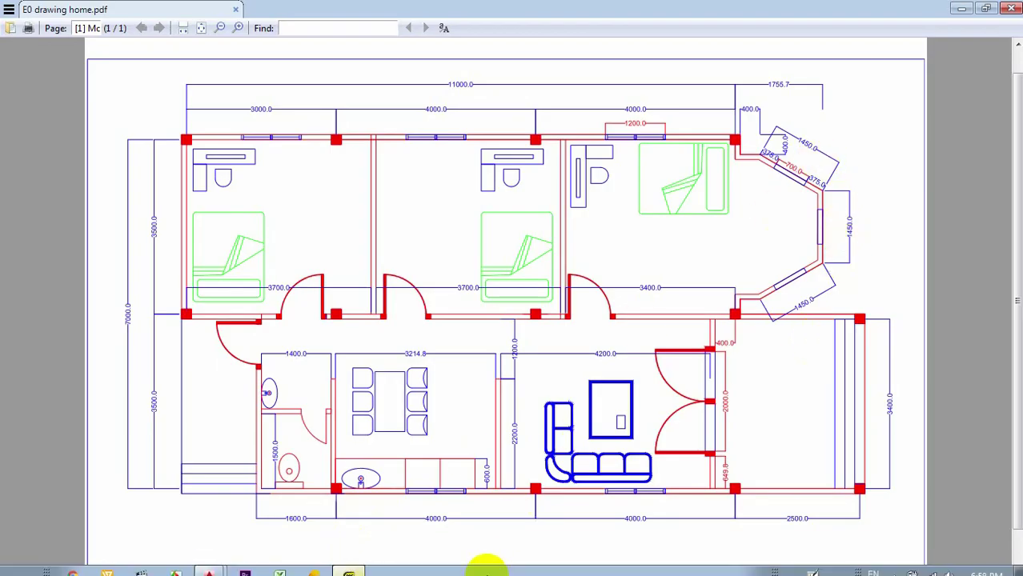
pyautogui.hotkey('alt', 'Tab')
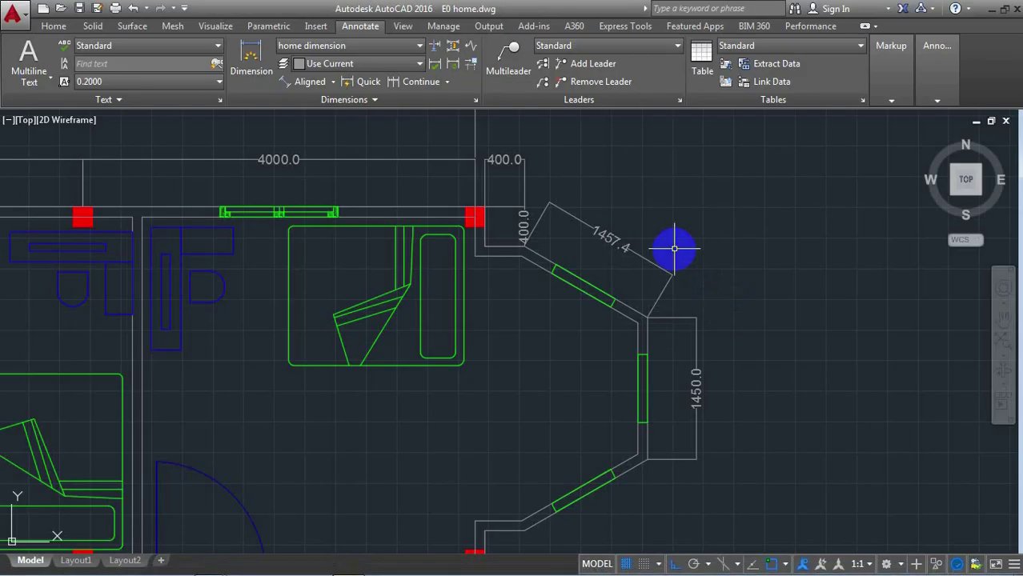
pyautogui.scroll(2, 675, 248)
pyautogui.write('E')
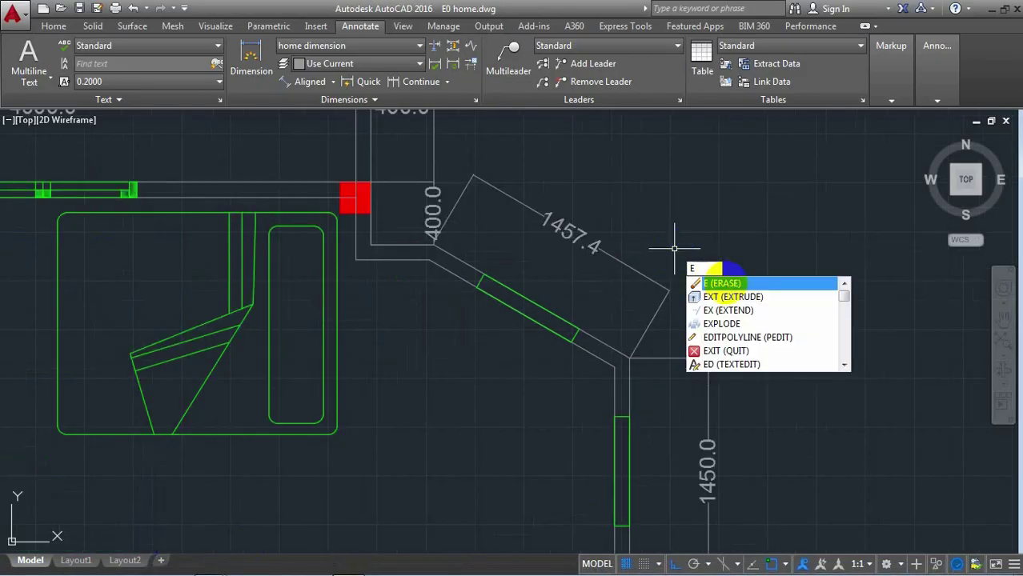
pyautogui.rightClick(670, 286)
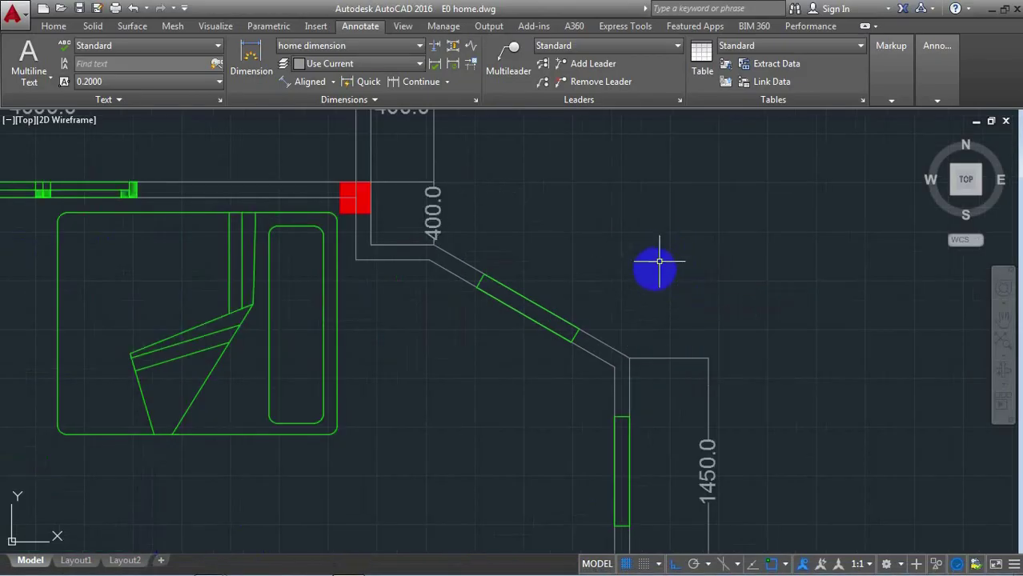
# Add a 1449.8 aligned dimension between the angled wall's corners, placed outside the wall.
pyautogui.click(311, 82)
pyautogui.scroll(4, 442, 252)
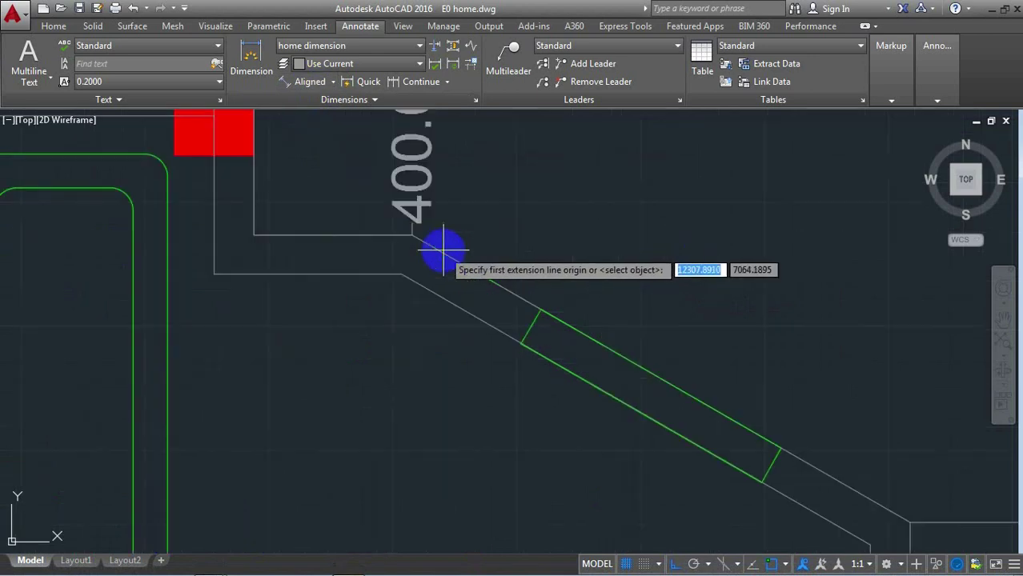
pyautogui.click(411, 234)
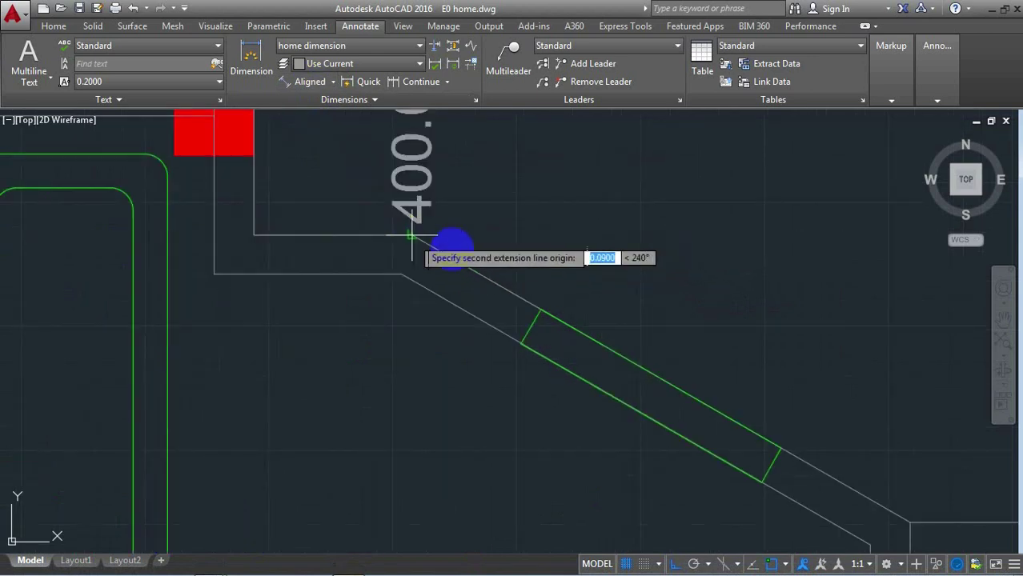
pyautogui.scroll(-2, 510, 263)
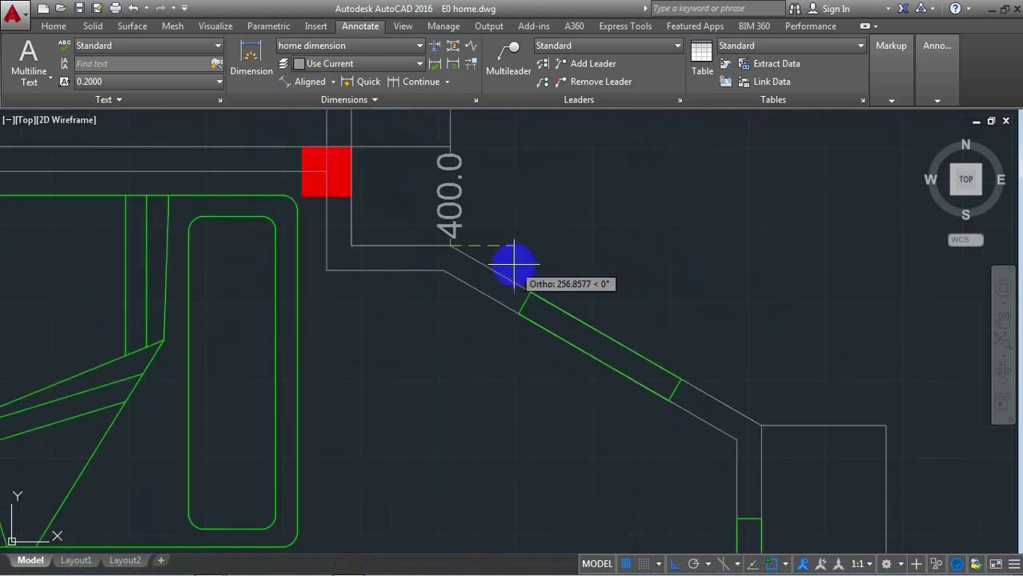
pyautogui.click(762, 425)
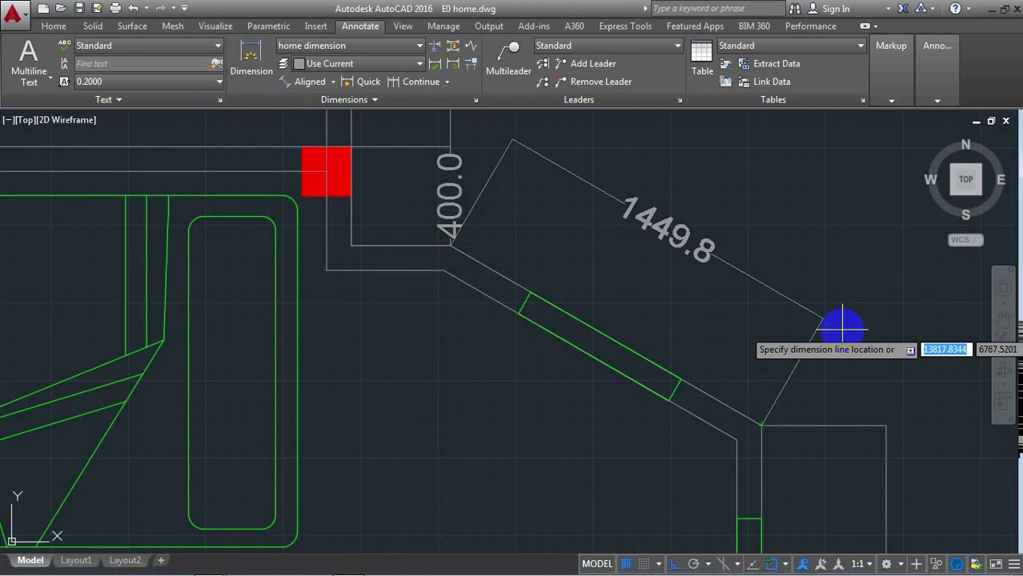
pyautogui.press('Escape')
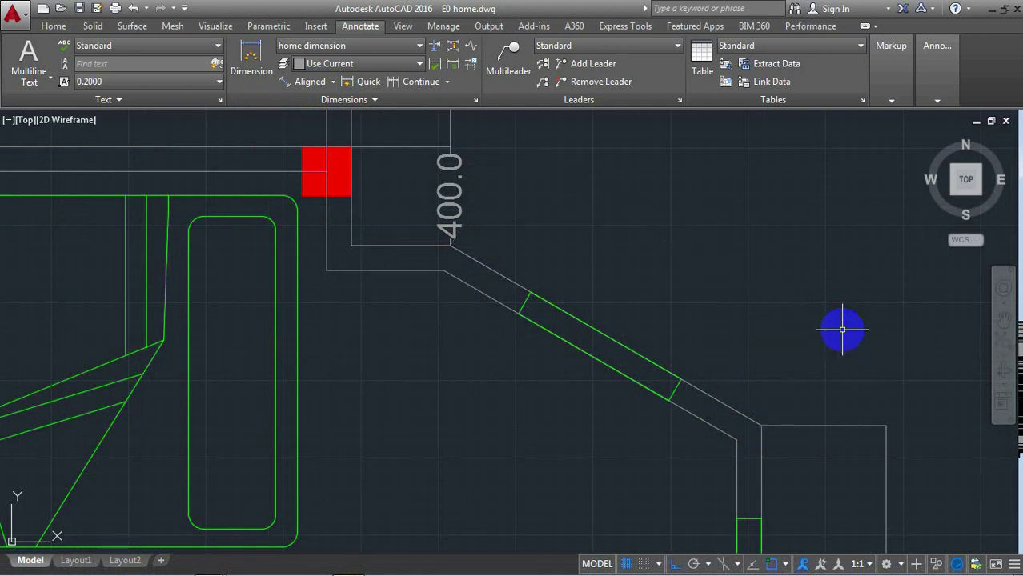
pyautogui.click(307, 85)
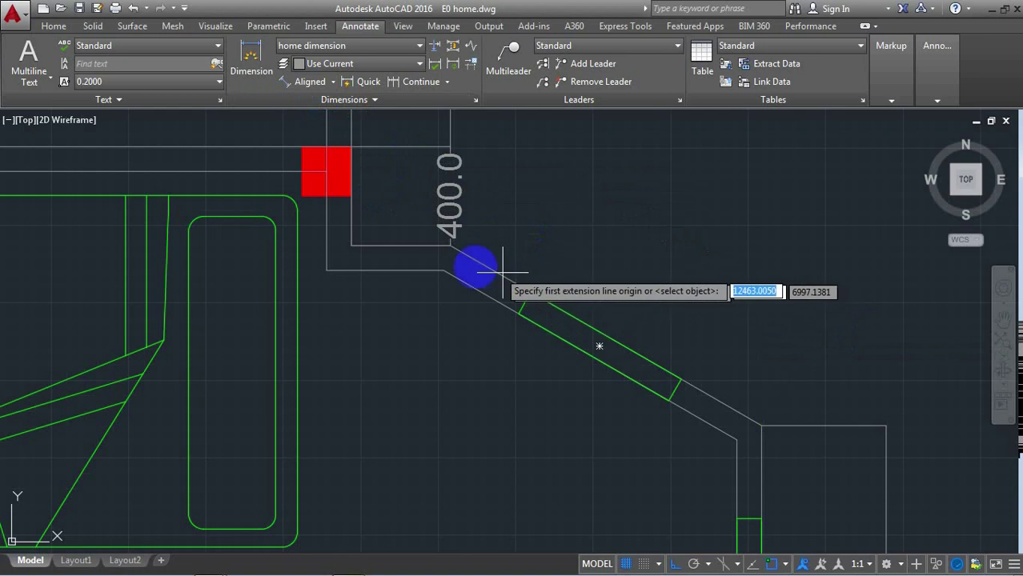
pyautogui.click(450, 246)
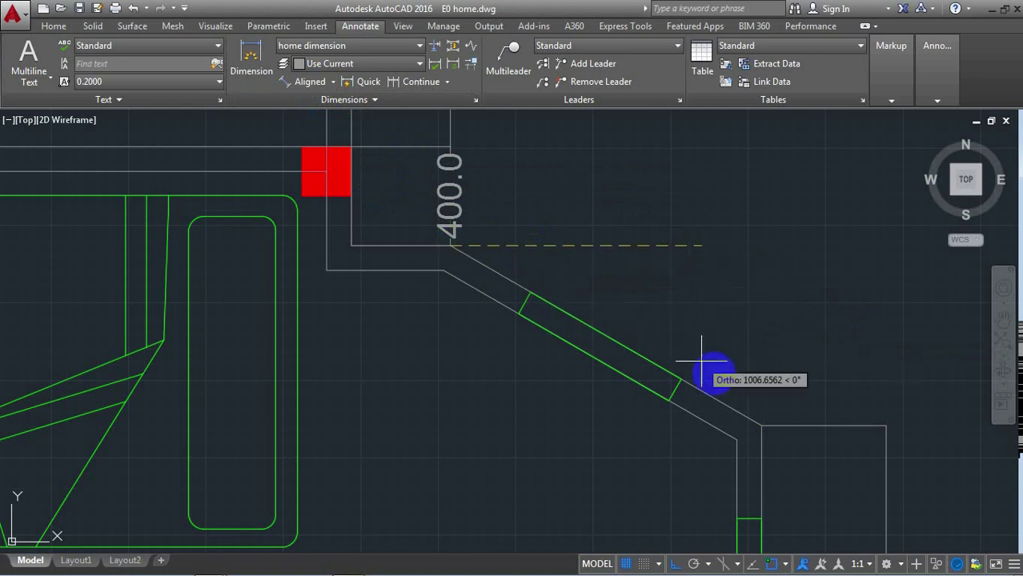
pyautogui.click(761, 427)
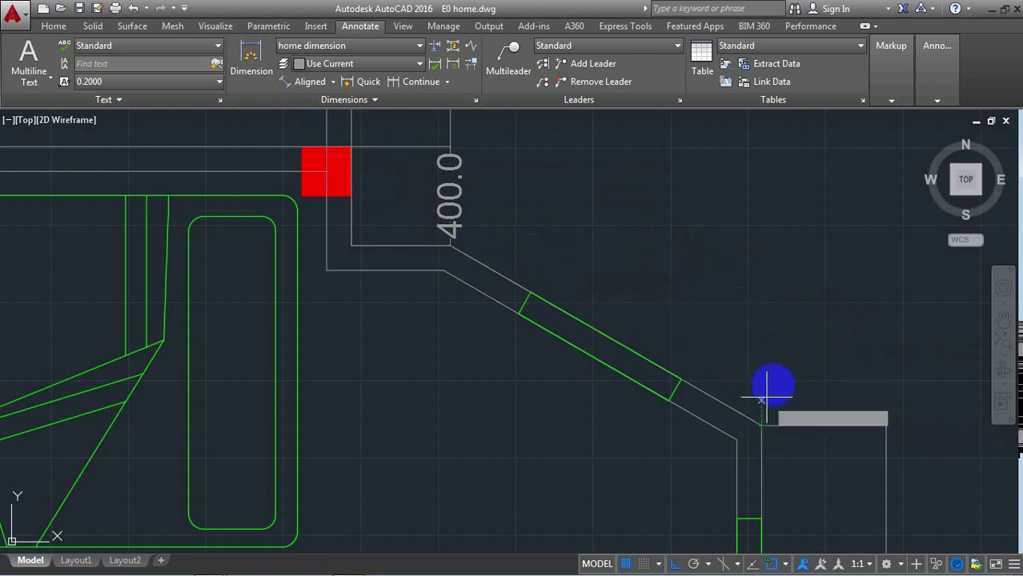
pyautogui.click(866, 344)
# Place a 1450.0 aligned dimension below the lower angled bay wall, corner to corner.
pyautogui.scroll(-2, 593, 276)
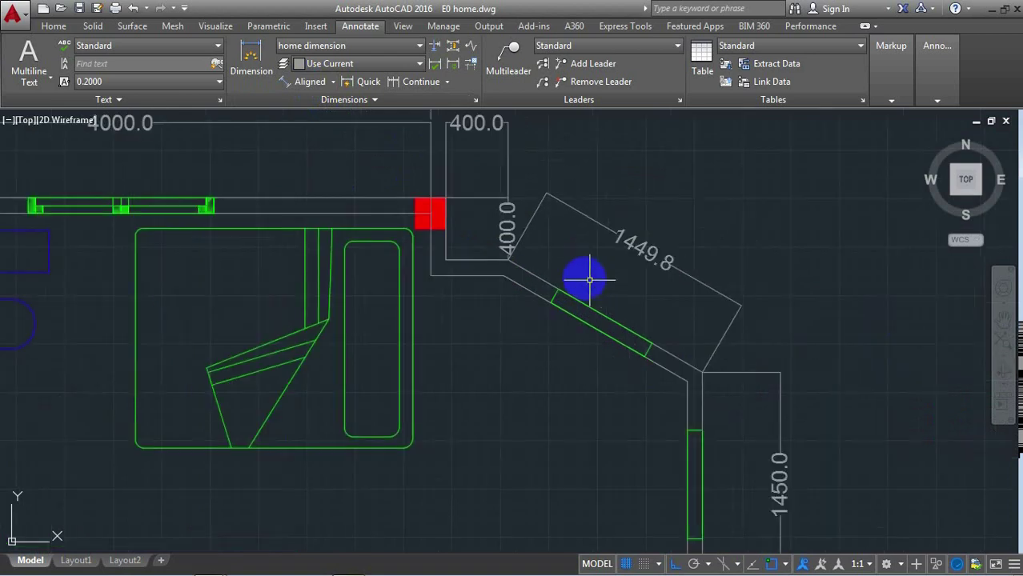
pyautogui.scroll(-2, 598, 274)
pyautogui.scroll(-2, 629, 275)
pyautogui.scroll(4, 639, 455)
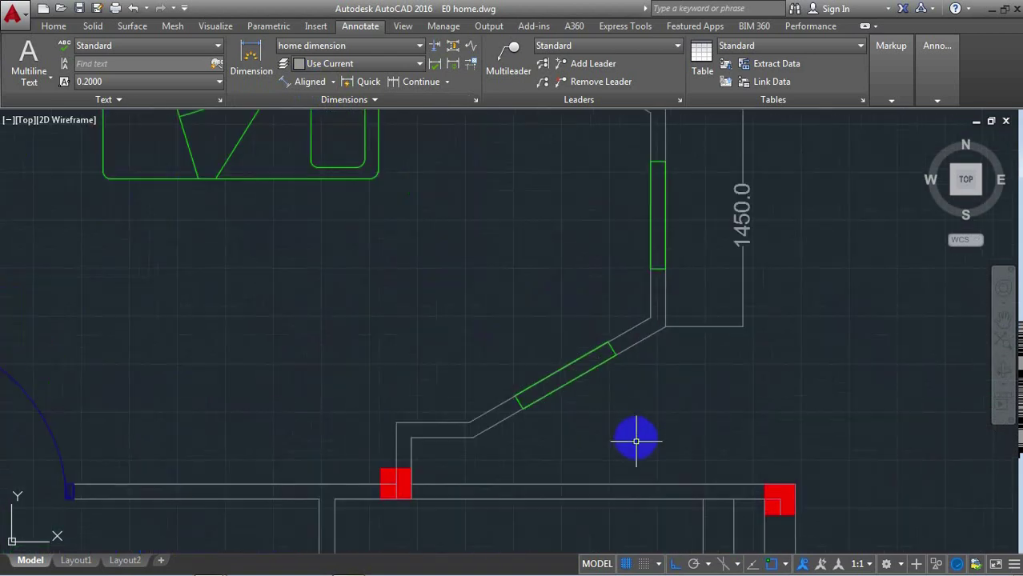
pyautogui.press('Return')
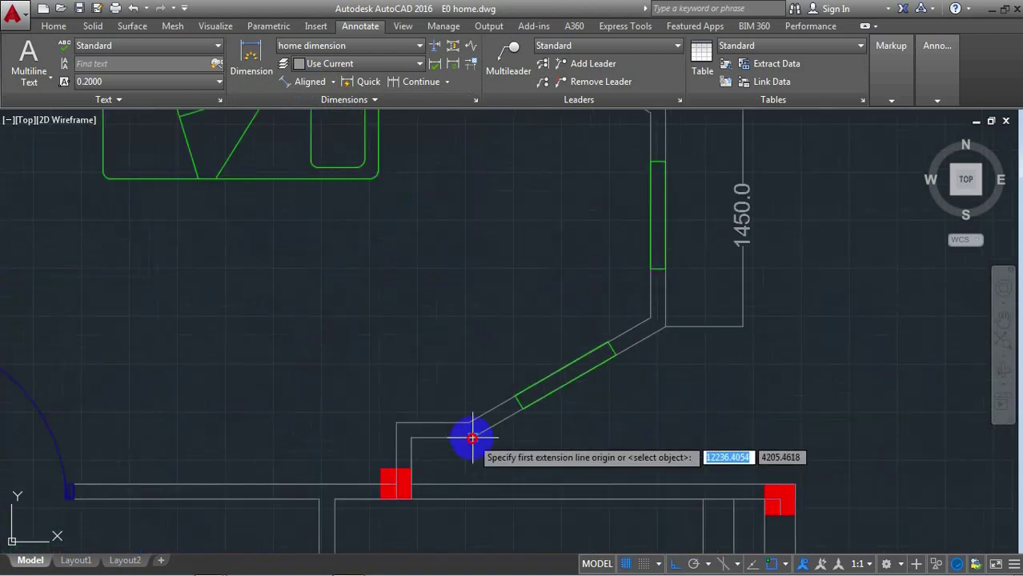
pyautogui.click(472, 438)
pyautogui.click(665, 327)
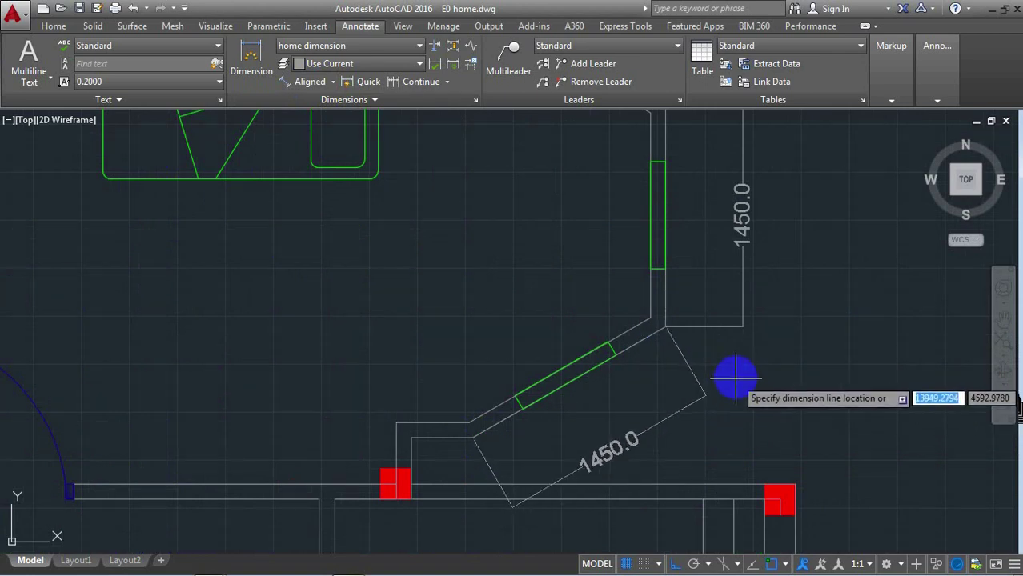
pyautogui.click(735, 378)
pyautogui.scroll(-2, 490, 316)
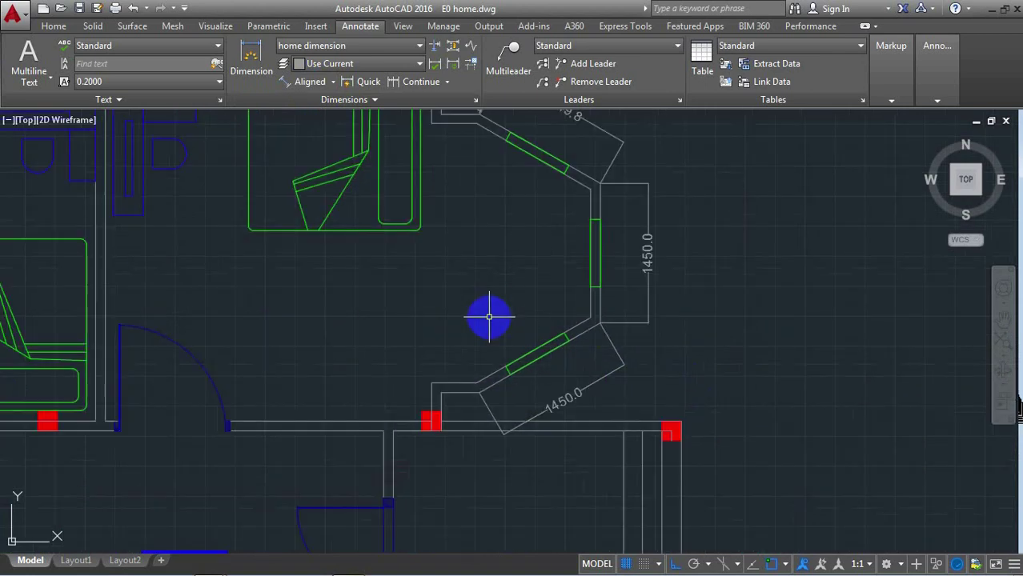
pyautogui.scroll(-2, 489, 317)
pyautogui.scroll(2, 498, 180)
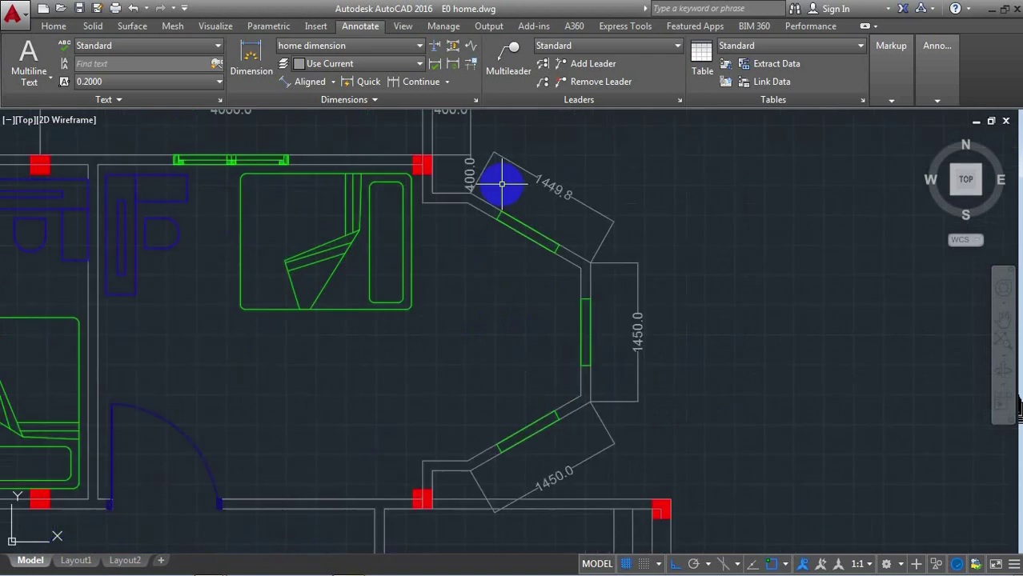
pyautogui.scroll(2, 501, 185)
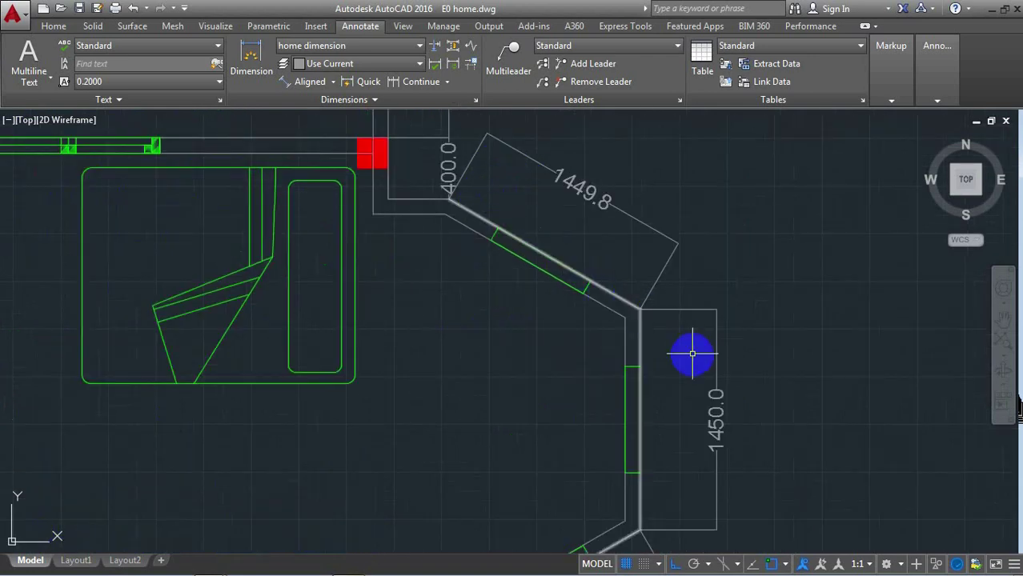
pyautogui.press('Return')
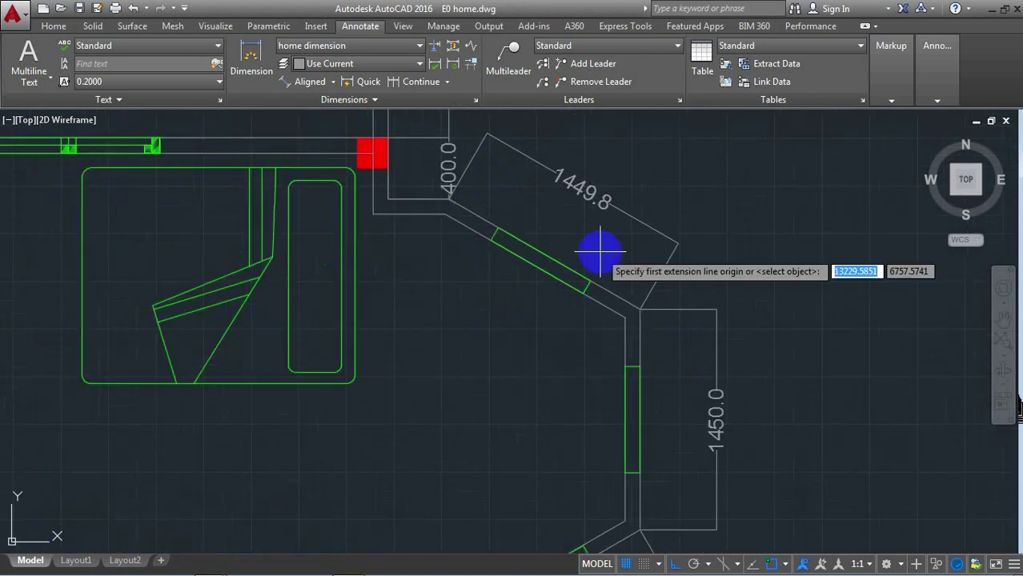
# Add a 348.2 aligned dimension from the bay-wall corner to the window edge, then view the reference PDF.
pyautogui.scroll(-2, 603, 258)
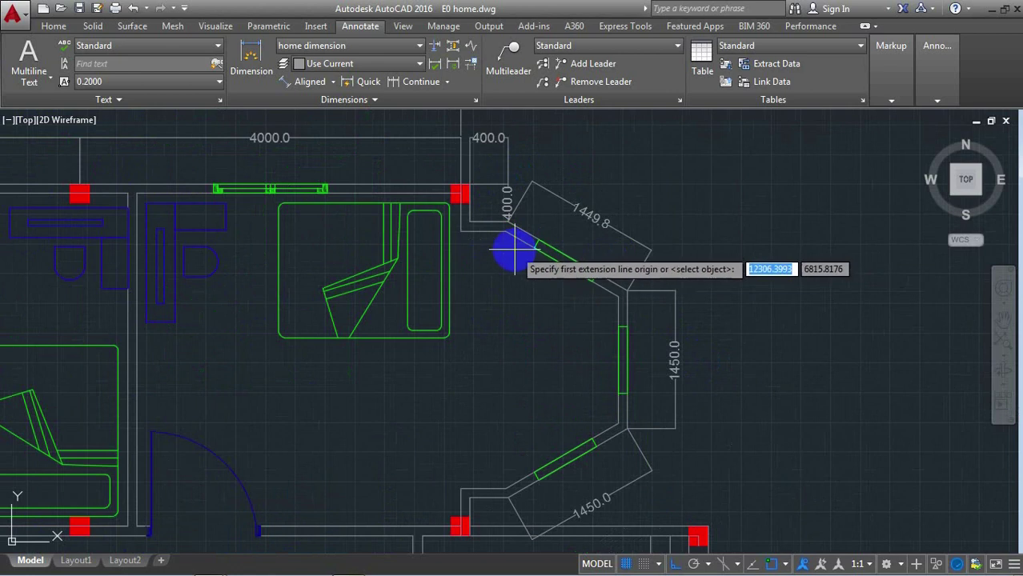
pyautogui.scroll(2, 508, 251)
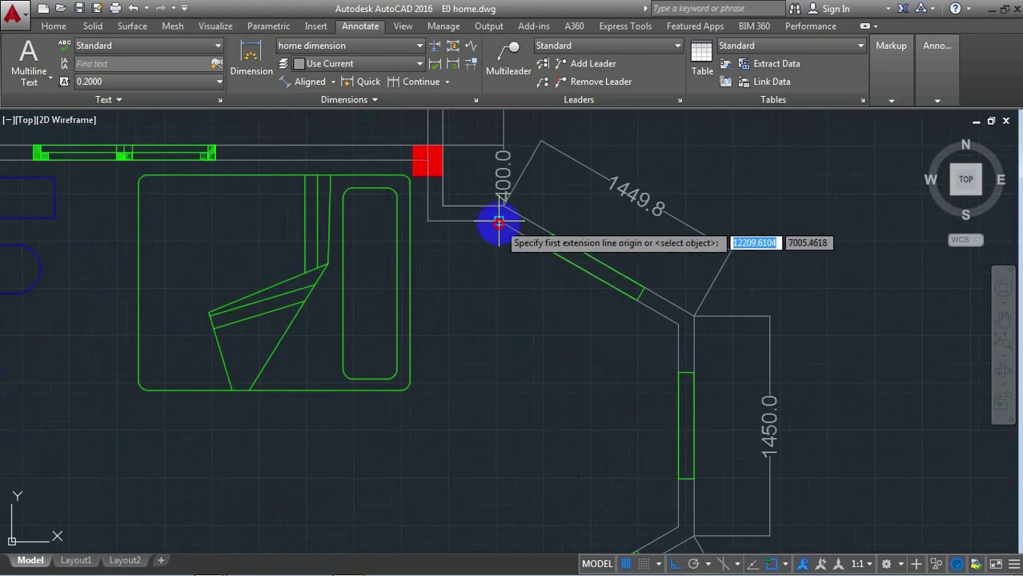
pyautogui.click(499, 223)
pyautogui.click(546, 242)
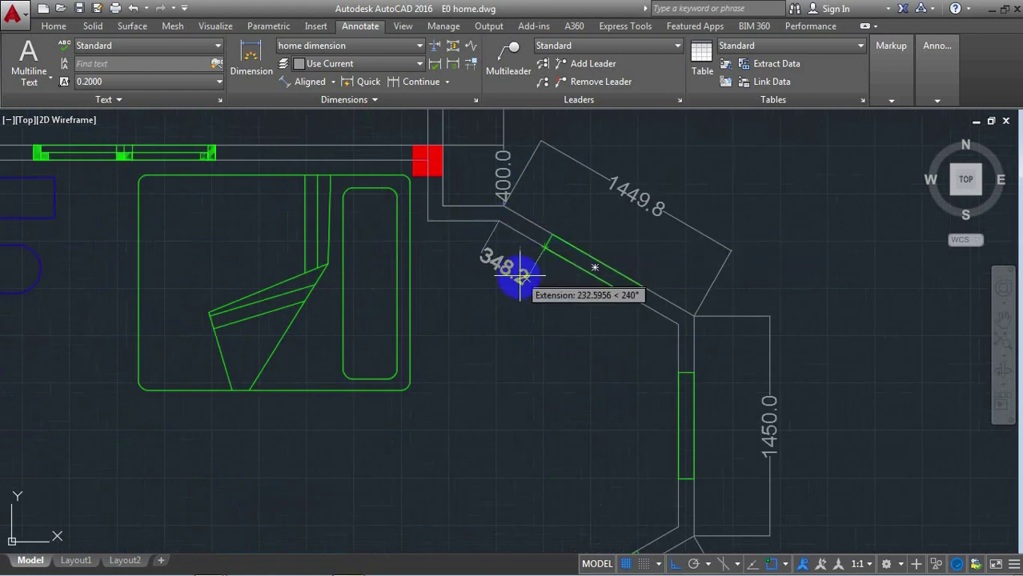
pyautogui.scroll(4, 522, 280)
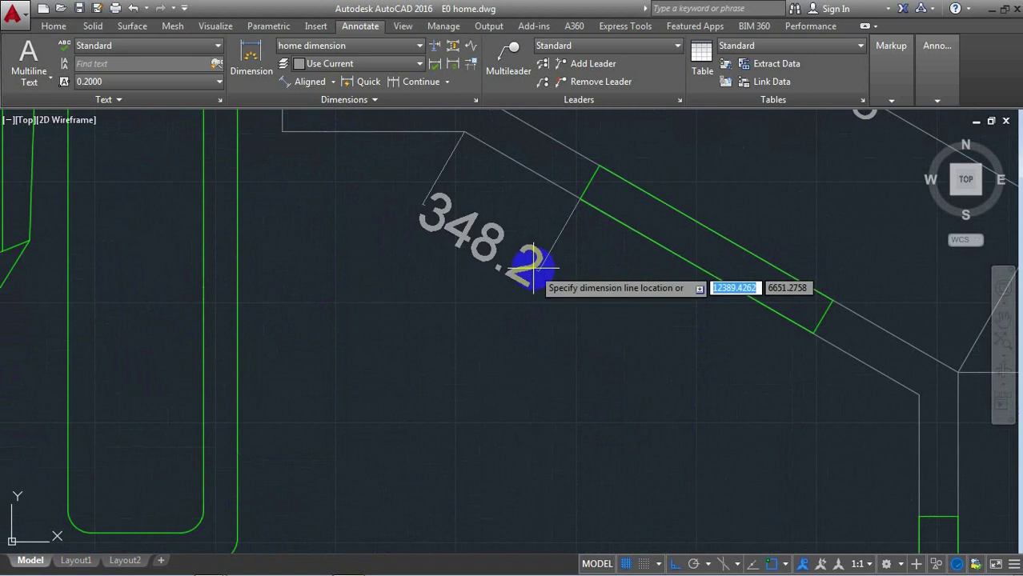
pyautogui.click(472, 360)
pyautogui.scroll(-2, 542, 315)
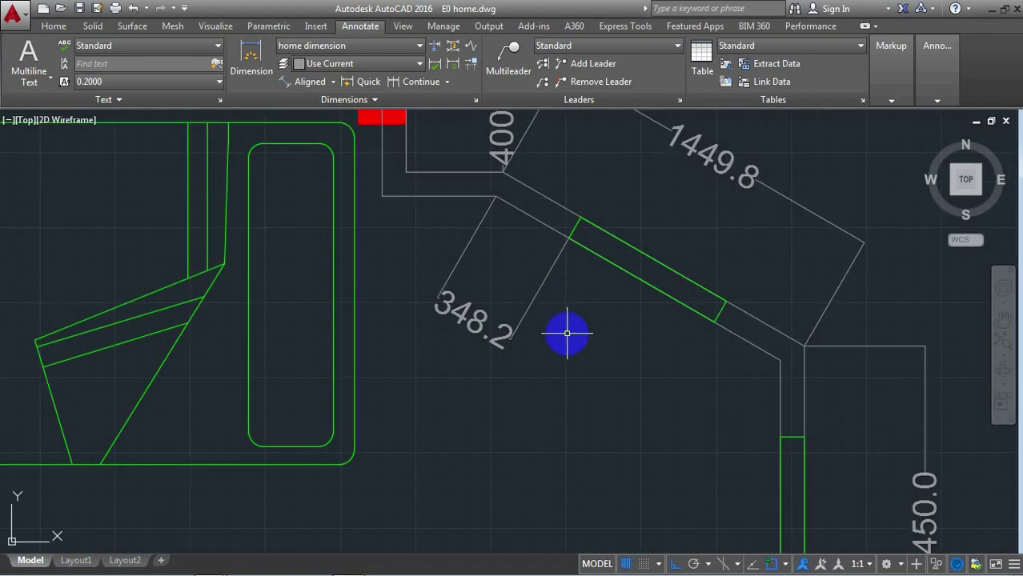
pyautogui.click(350, 566)
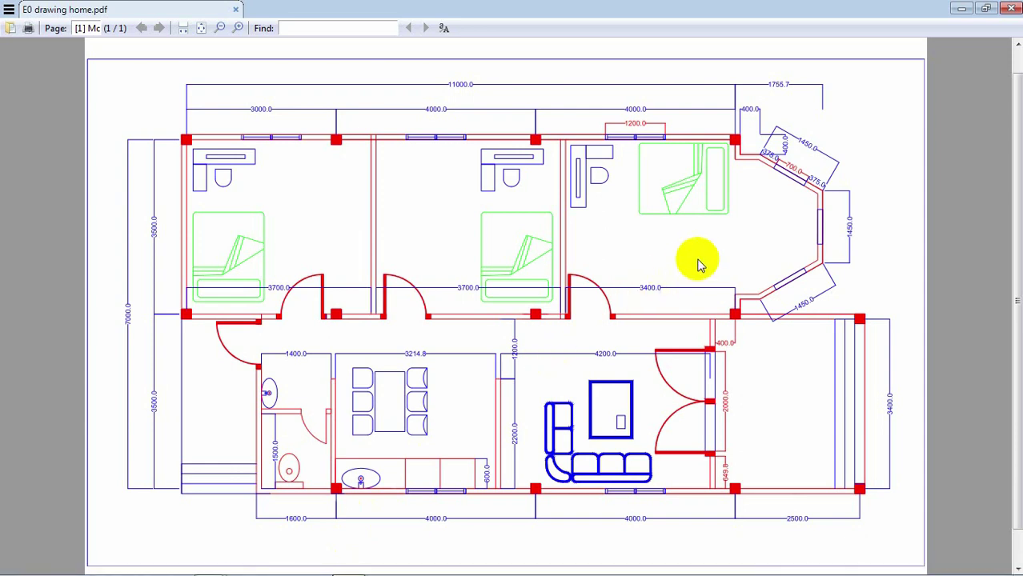
# Review the reference plan's bay-window dimensions and return to the home.dwg drawing.
pyautogui.scroll(1, 795, 161)
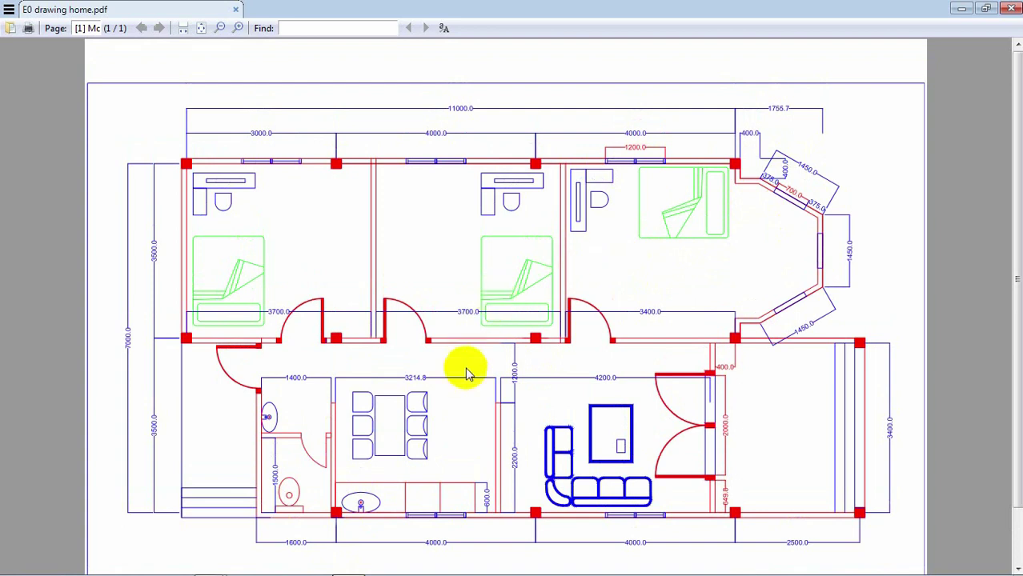
pyautogui.click(348, 567)
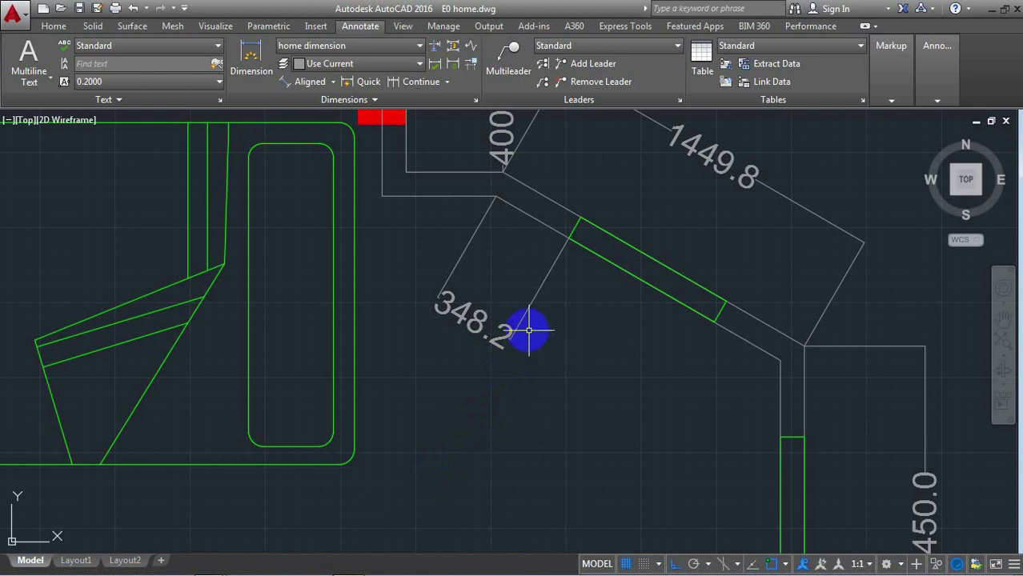
# Dimension the bay-wall segment from the corner to the window's near end as 374.8.
pyautogui.click(308, 84)
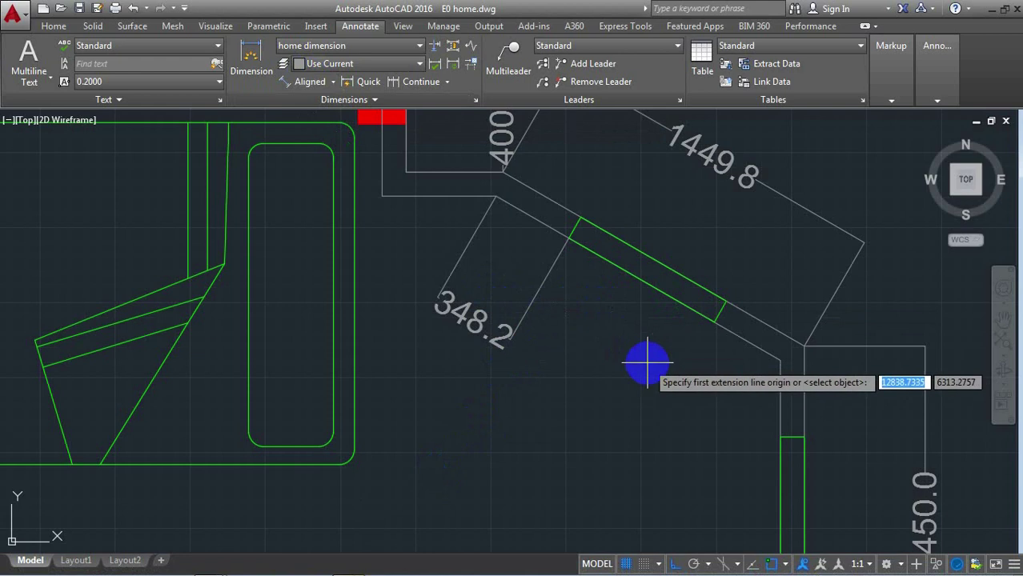
pyautogui.click(503, 171)
pyautogui.click(578, 214)
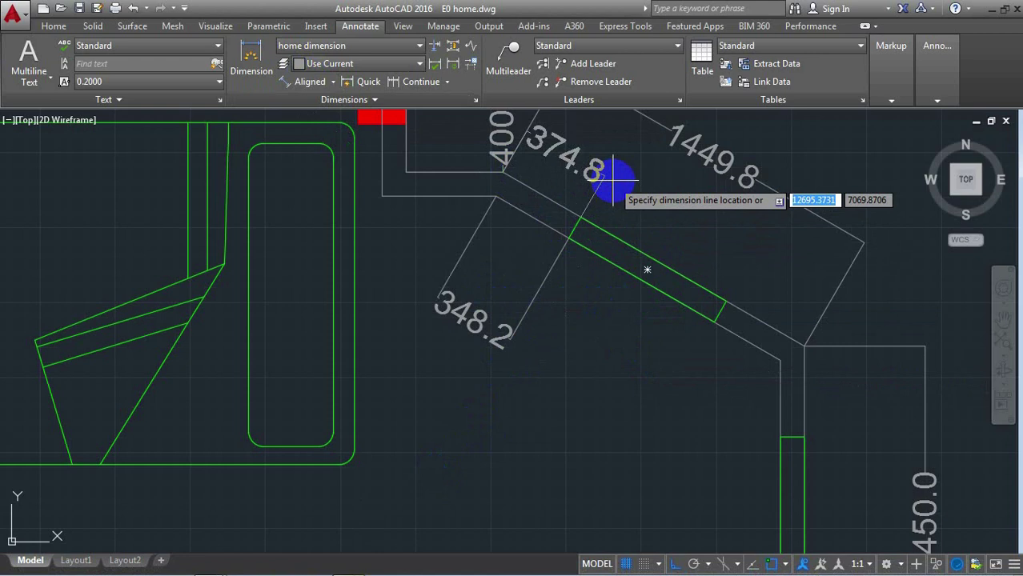
pyautogui.scroll(-1, 582, 205)
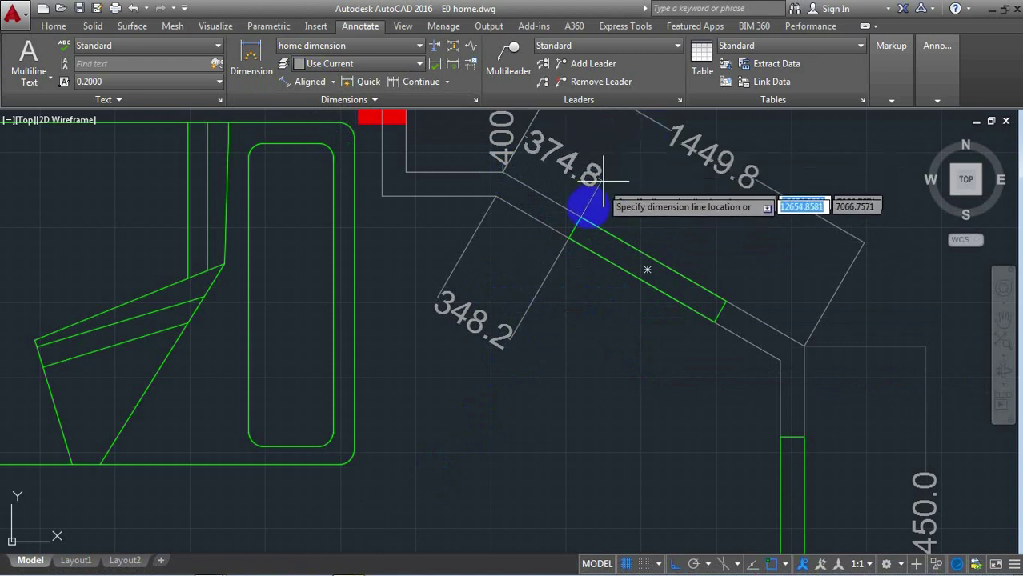
pyautogui.scroll(-3, 596, 192)
pyautogui.scroll(4, 596, 192)
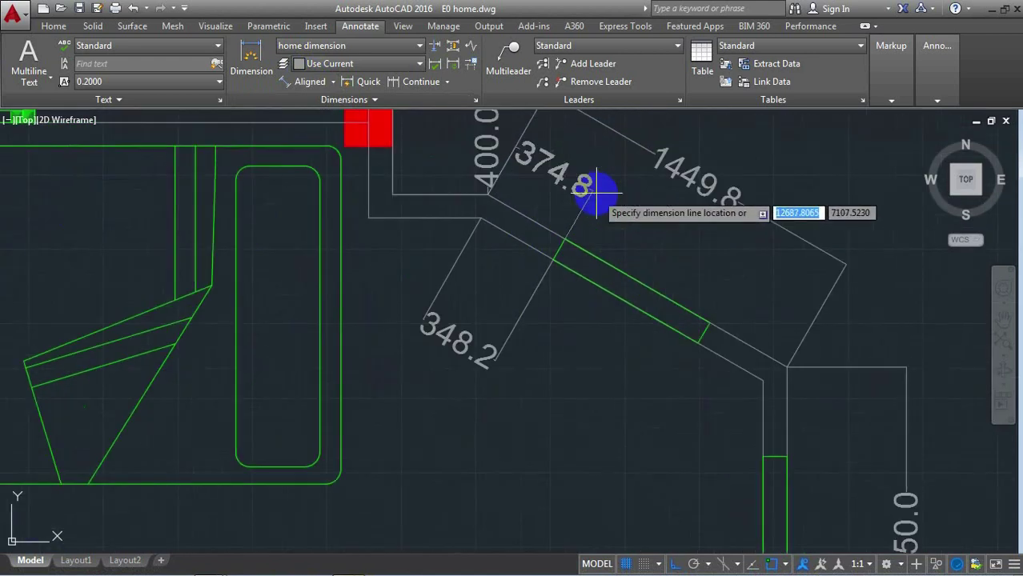
pyautogui.click(596, 194)
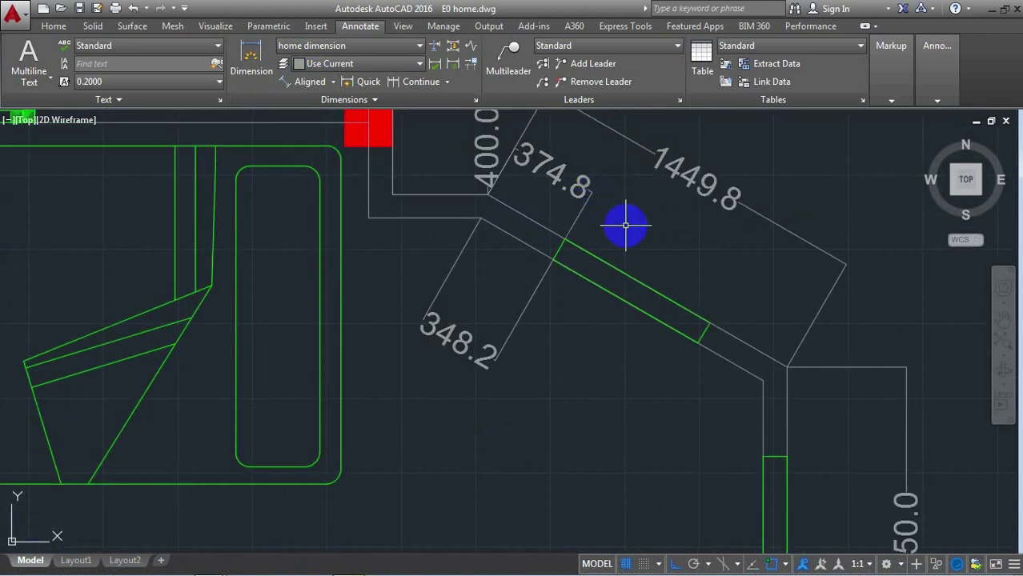
# Add the 700.0 window dimension and the 375.0 segment to the wall's lower corner, in line.
pyautogui.press('Return')
pyautogui.click(565, 238)
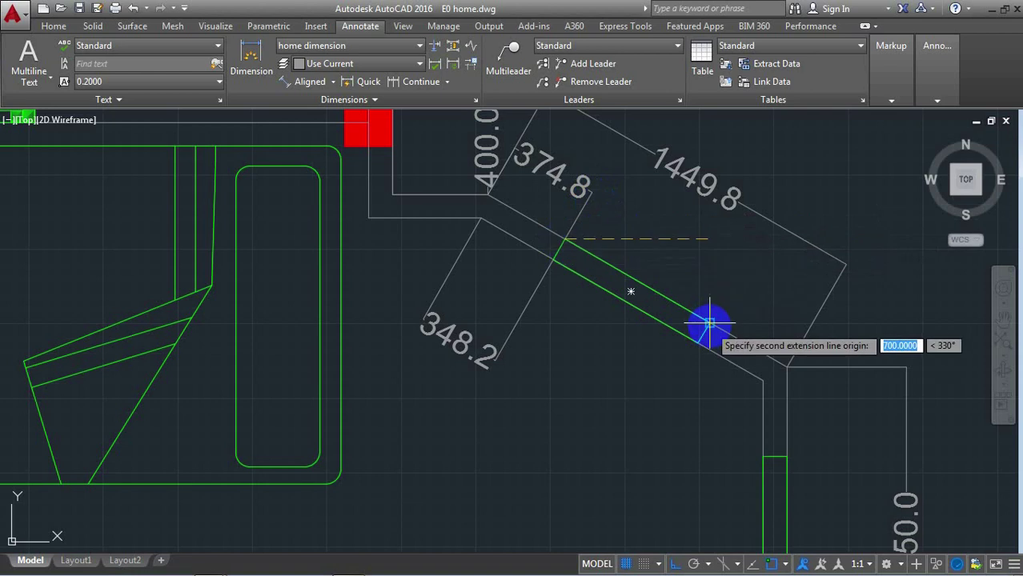
pyautogui.click(709, 322)
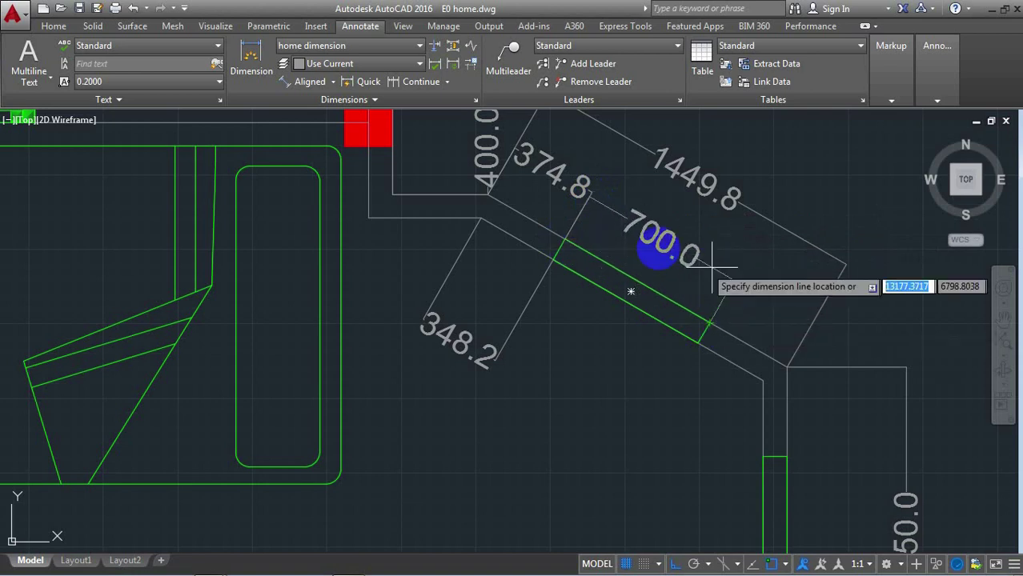
pyautogui.click(593, 192)
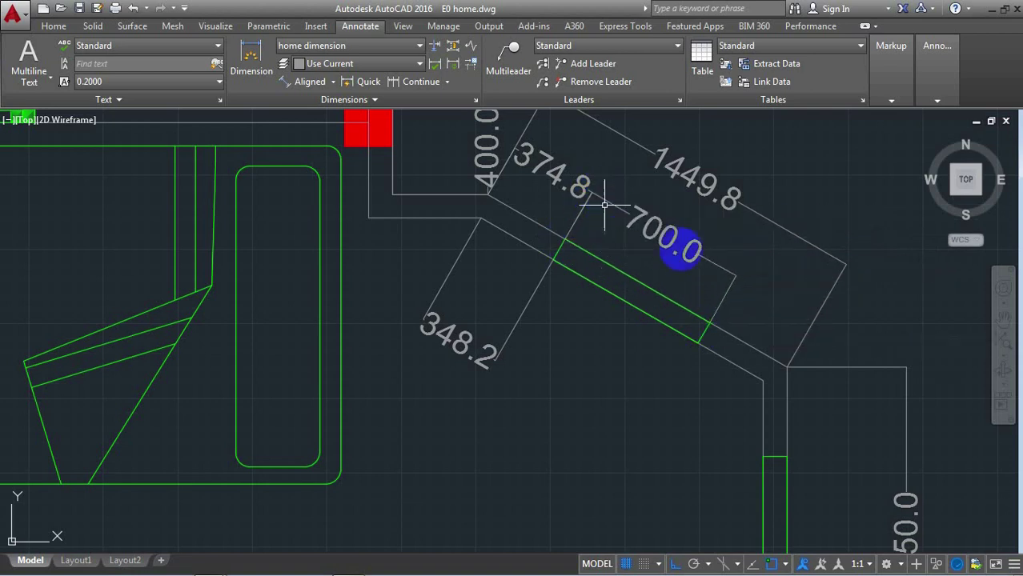
pyautogui.press('Return')
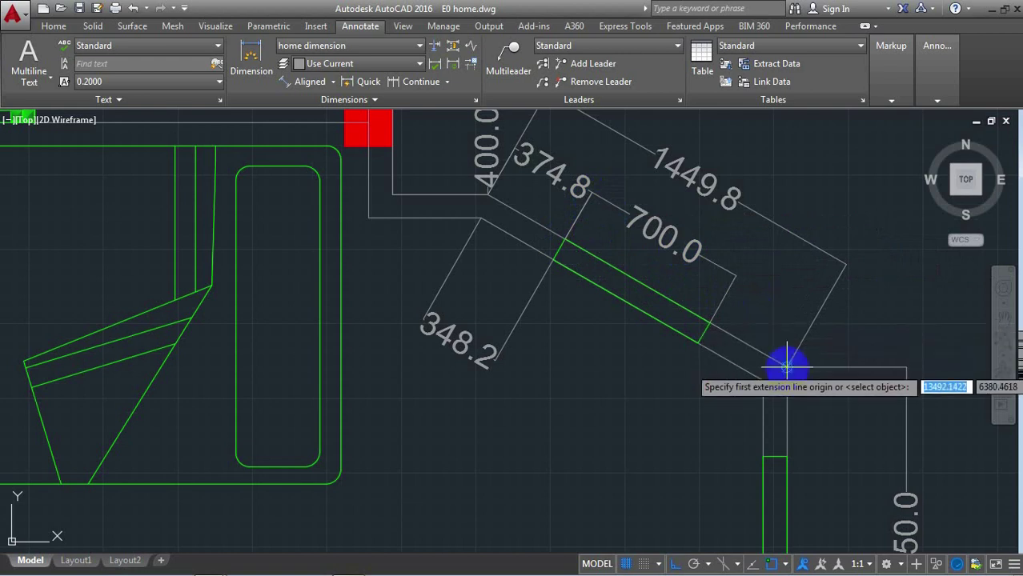
pyautogui.click(784, 366)
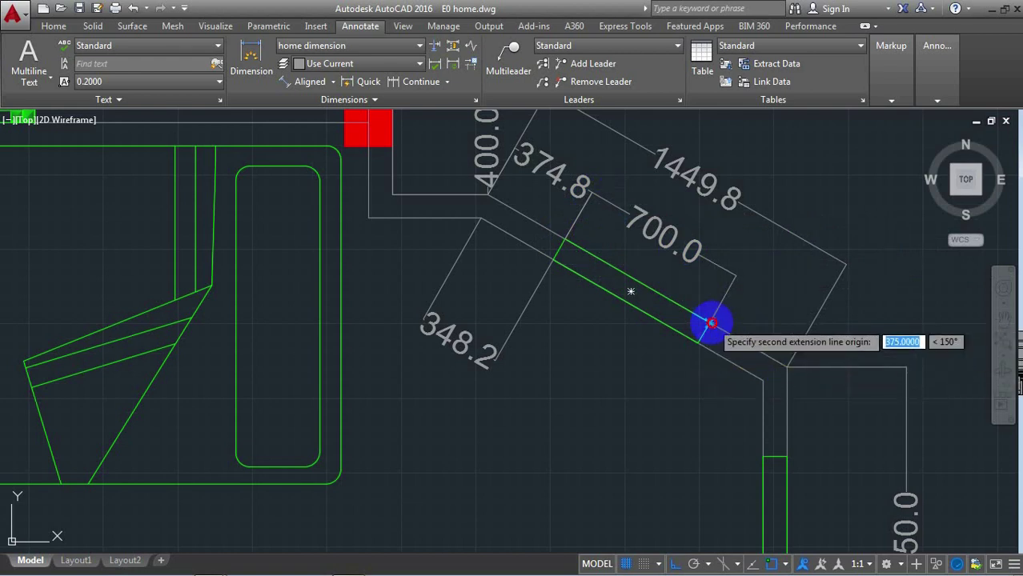
pyautogui.click(712, 322)
pyautogui.click(735, 276)
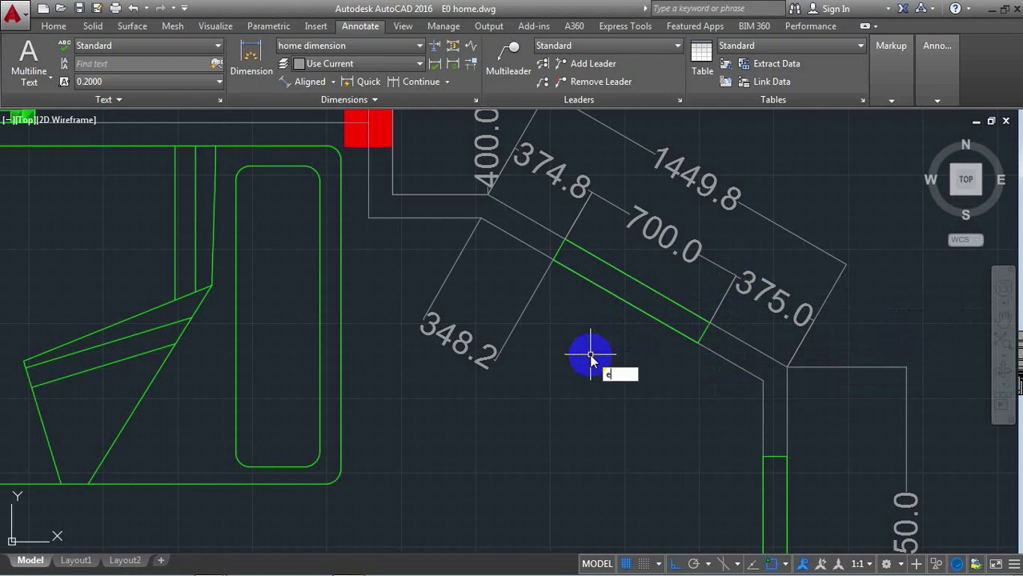
pyautogui.press('Return')
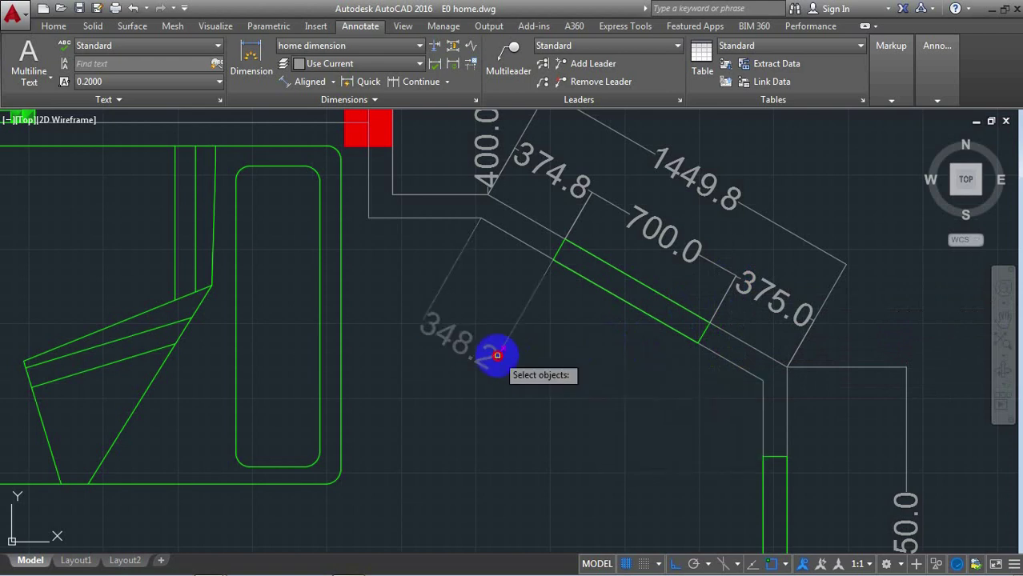
# Erase the old 348.2 dimension and switch to Linear dimensioning for the lower-right room.
pyautogui.press('Return')
pyautogui.scroll(-2, 517, 325)
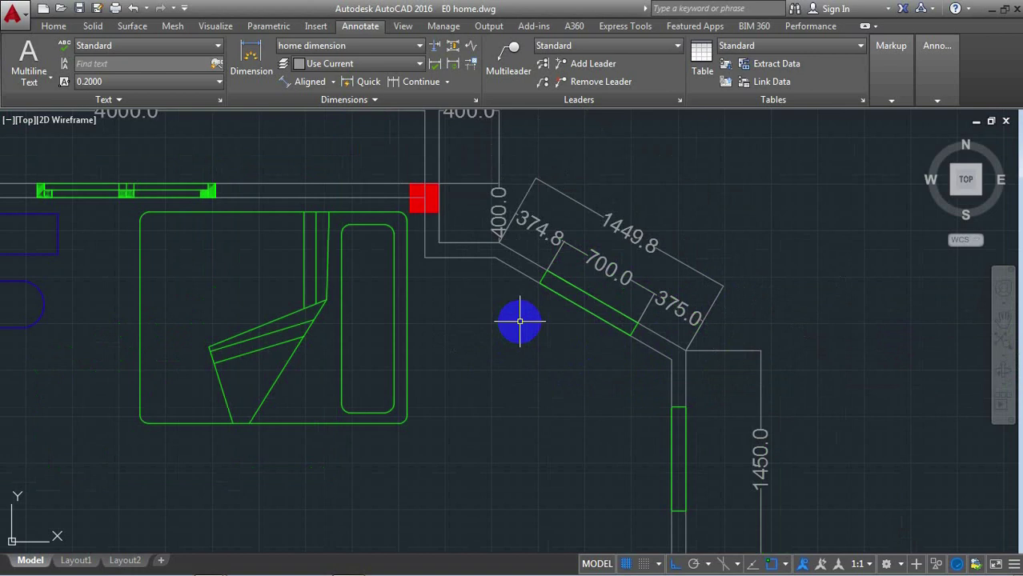
pyautogui.scroll(-3, 519, 321)
pyautogui.scroll(-2, 744, 321)
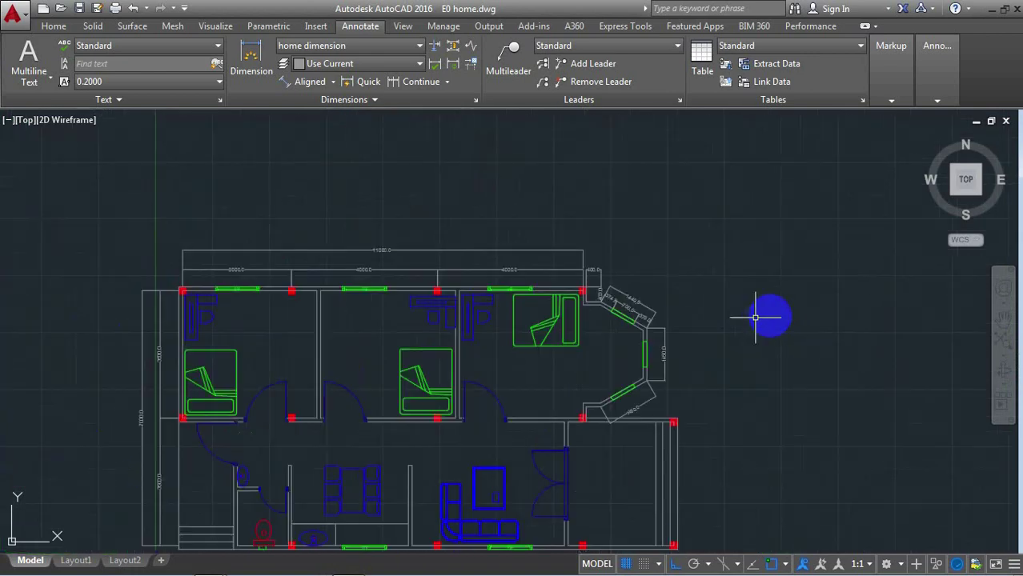
pyautogui.scroll(-2, 753, 313)
pyautogui.scroll(4, 729, 479)
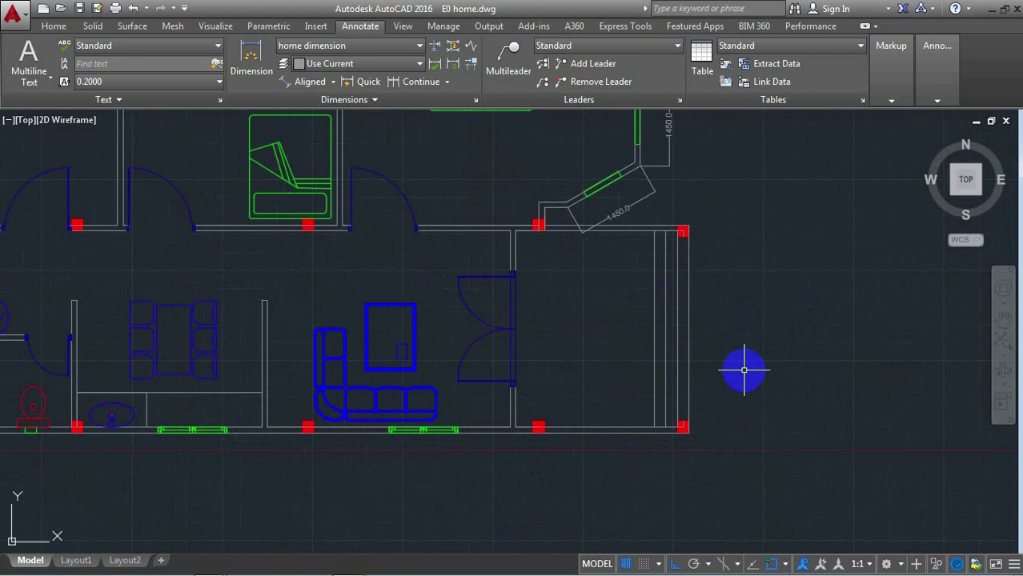
pyautogui.click(333, 81)
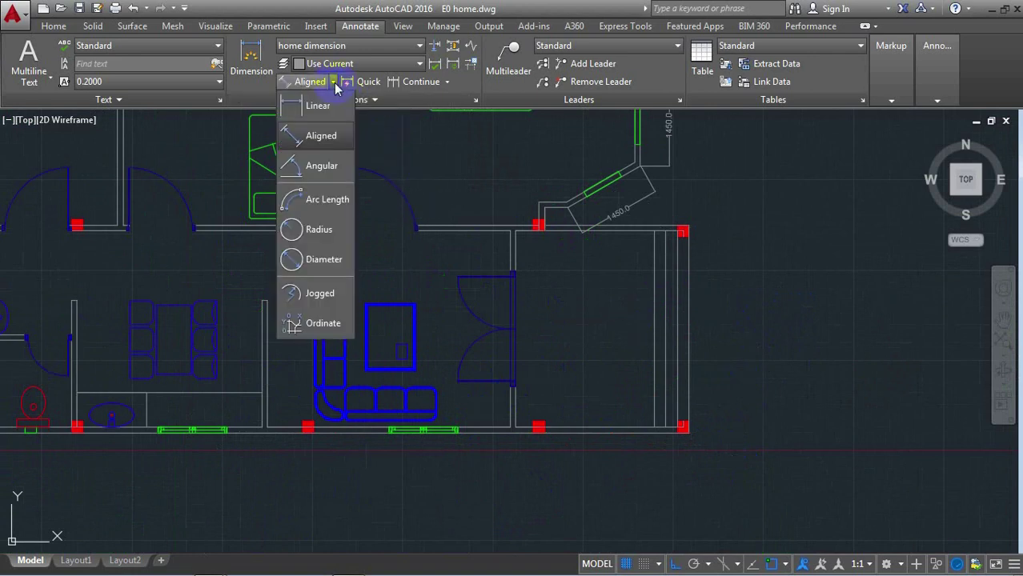
pyautogui.click(324, 107)
# Add the 3400.0 room depth dimension between the right-hand columns, placed to the right.
pyautogui.scroll(2, 844, 336)
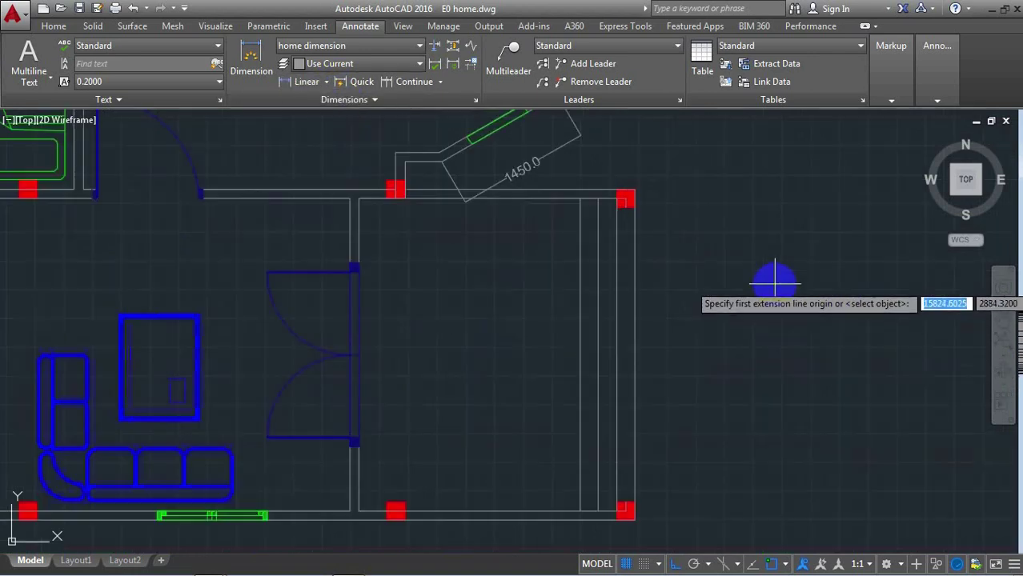
pyautogui.click(626, 198)
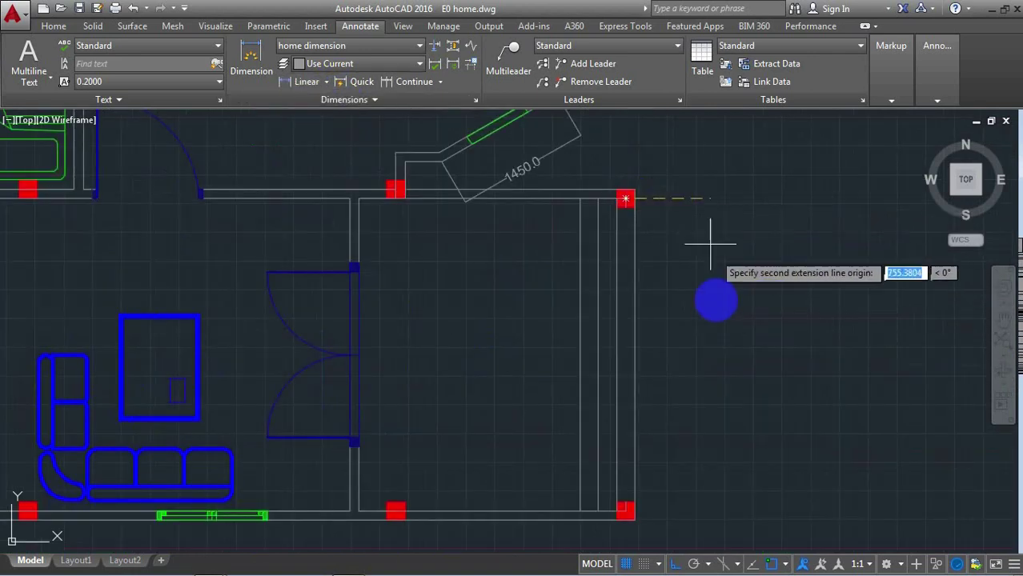
pyautogui.scroll(-2, 708, 317)
pyautogui.scroll(2, 681, 452)
pyautogui.scroll(2, 668, 440)
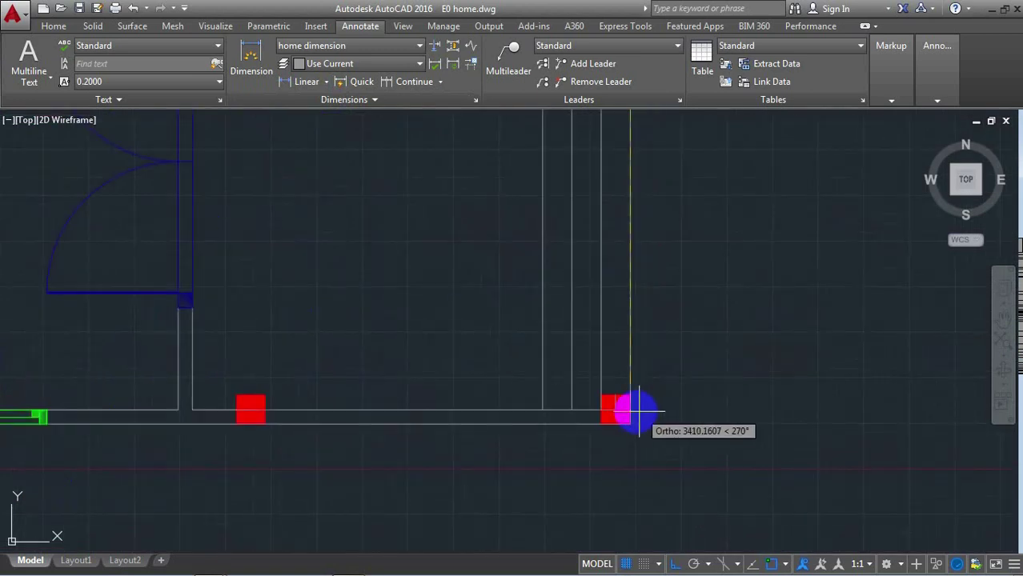
pyautogui.click(616, 409)
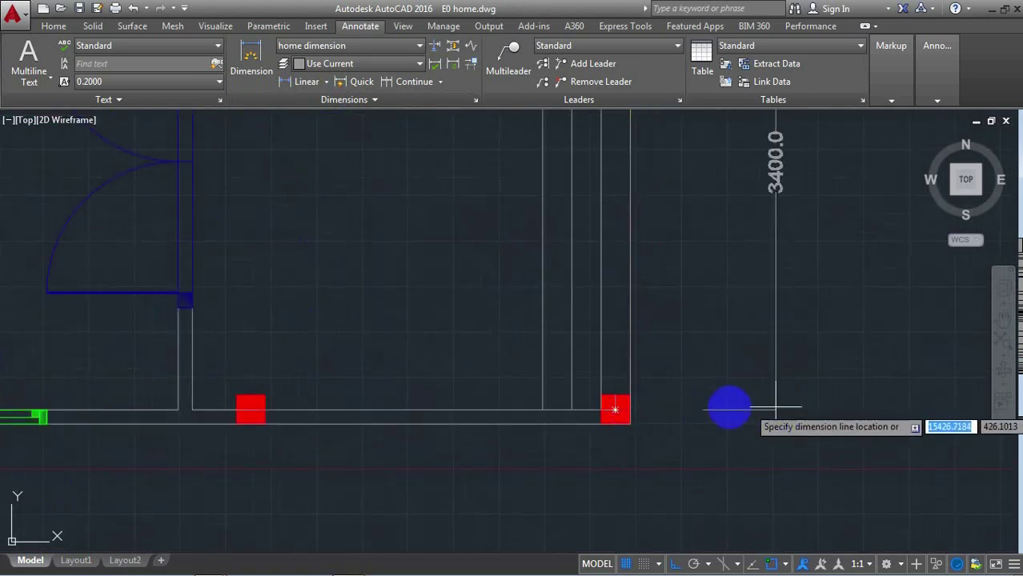
pyautogui.click(703, 415)
# Add the 2500.0 room width dimension below the bottom wall.
pyautogui.scroll(-2, 758, 428)
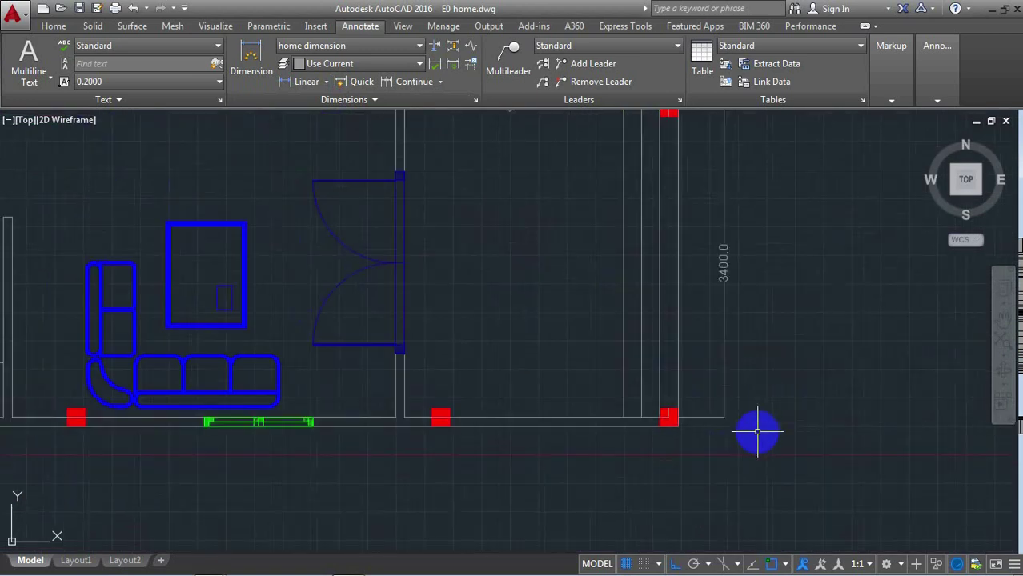
pyautogui.scroll(-2, 759, 430)
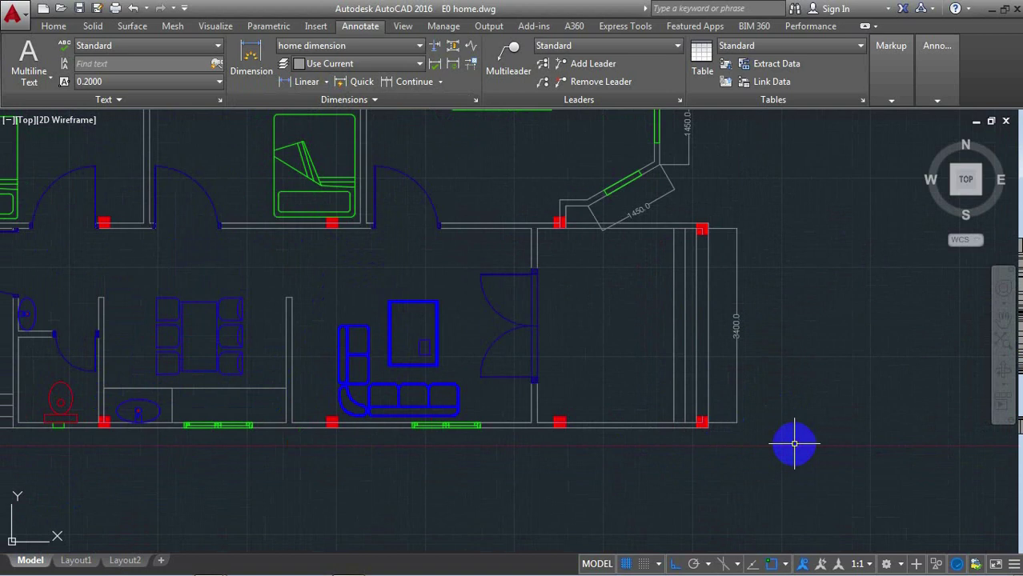
pyautogui.scroll(2, 737, 461)
pyautogui.scroll(2, 701, 448)
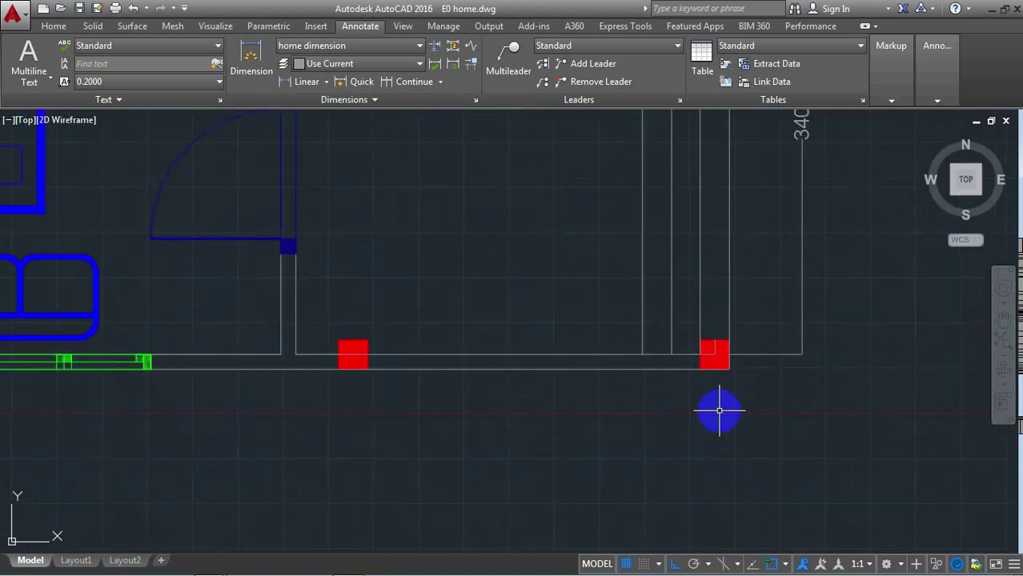
pyautogui.press('Return')
pyautogui.click(714, 356)
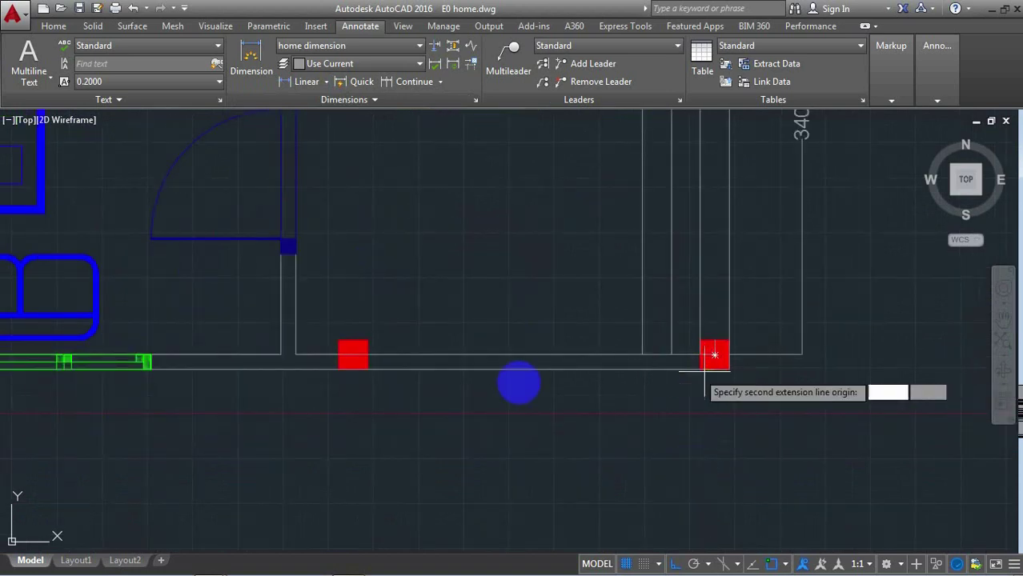
pyautogui.click(354, 357)
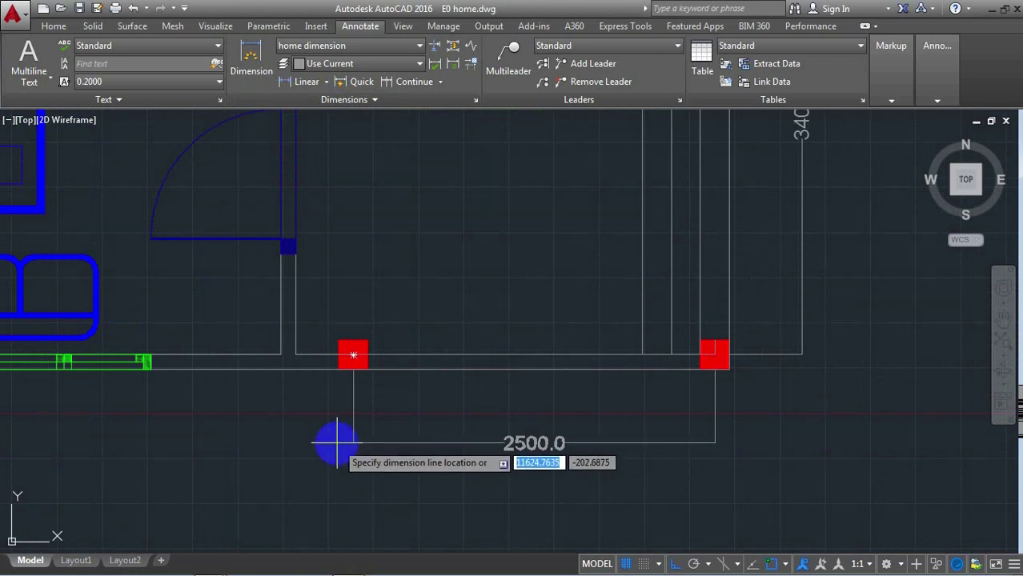
pyautogui.click(338, 440)
pyautogui.scroll(-2, 916, 342)
pyautogui.scroll(-2, 916, 342)
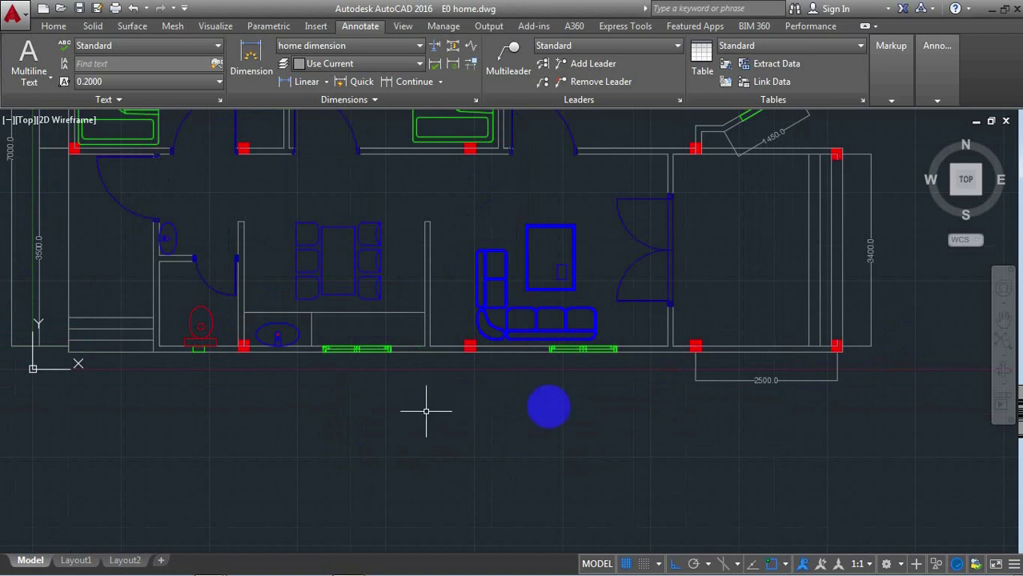
pyautogui.press('Return')
# Dimension the two 4000.0 column-to-column spans along the bottom wall.
pyautogui.scroll(3, 478, 367)
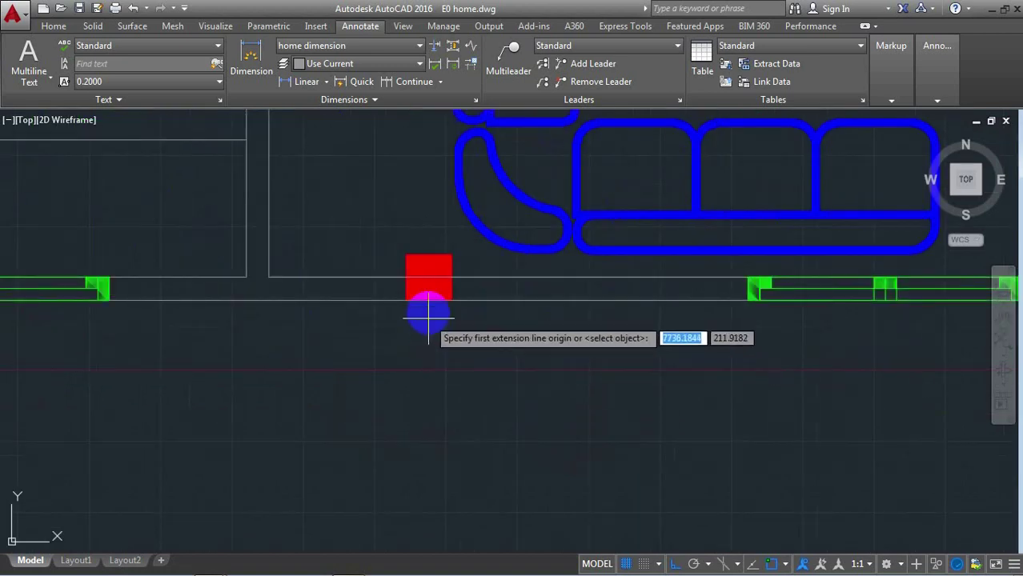
pyautogui.click(429, 302)
pyautogui.scroll(-2, 478, 341)
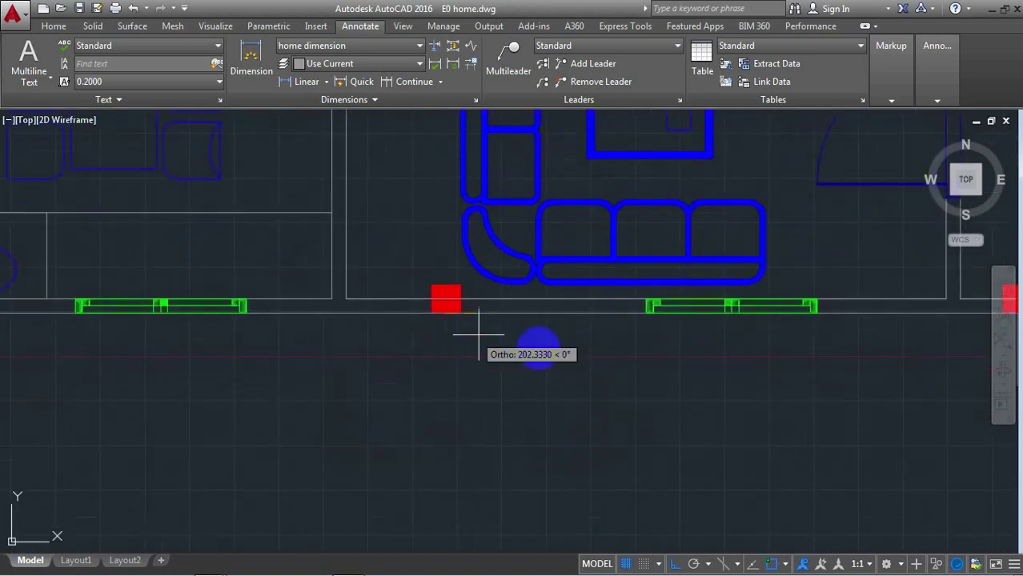
pyautogui.scroll(-2, 520, 345)
pyautogui.scroll(2, 846, 358)
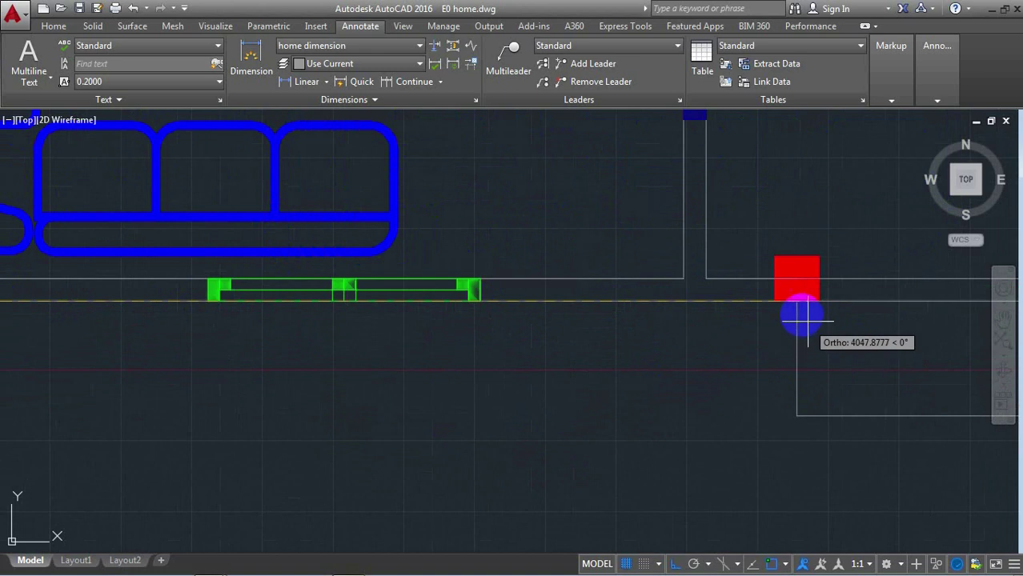
pyautogui.click(797, 279)
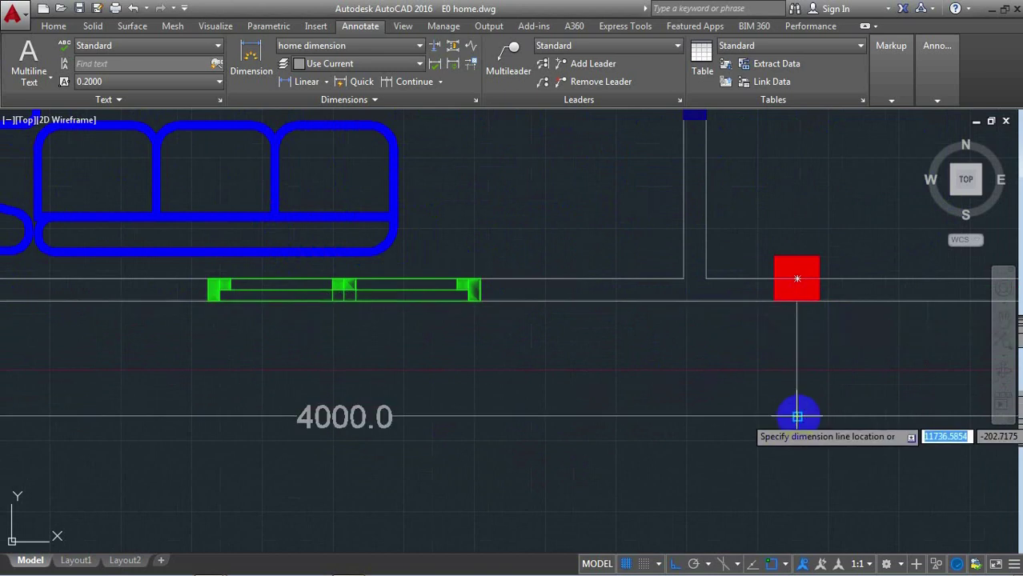
pyautogui.click(797, 415)
pyautogui.scroll(-2, 820, 390)
pyautogui.scroll(-2, 820, 390)
pyautogui.scroll(-2, 817, 390)
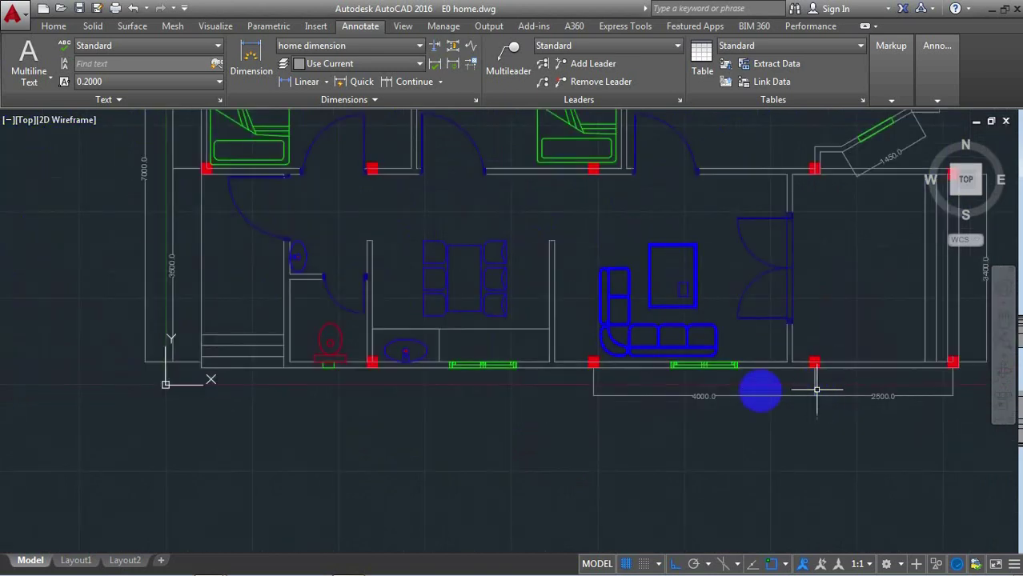
pyautogui.scroll(2, 377, 373)
pyautogui.press('Return')
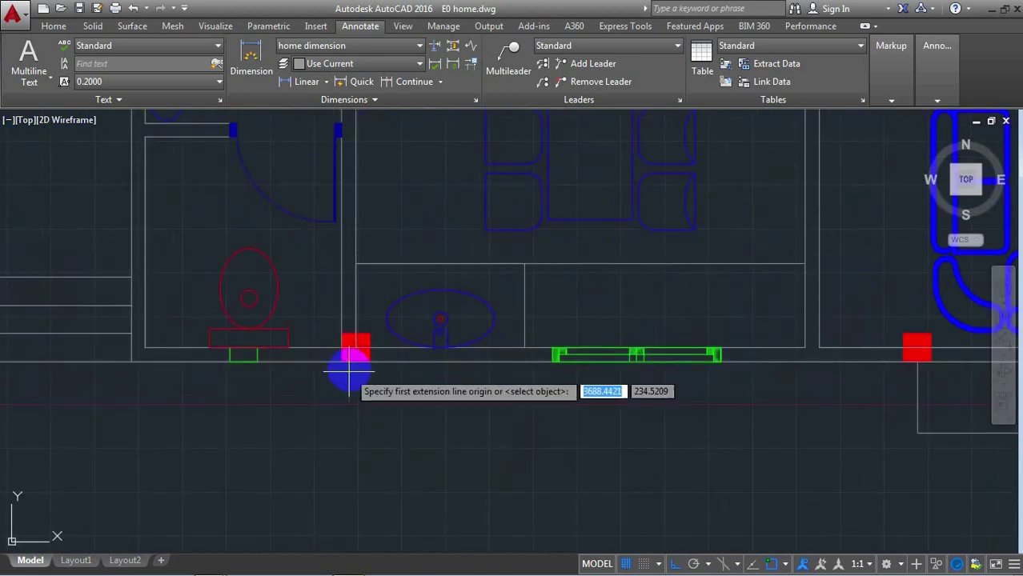
pyautogui.click(356, 362)
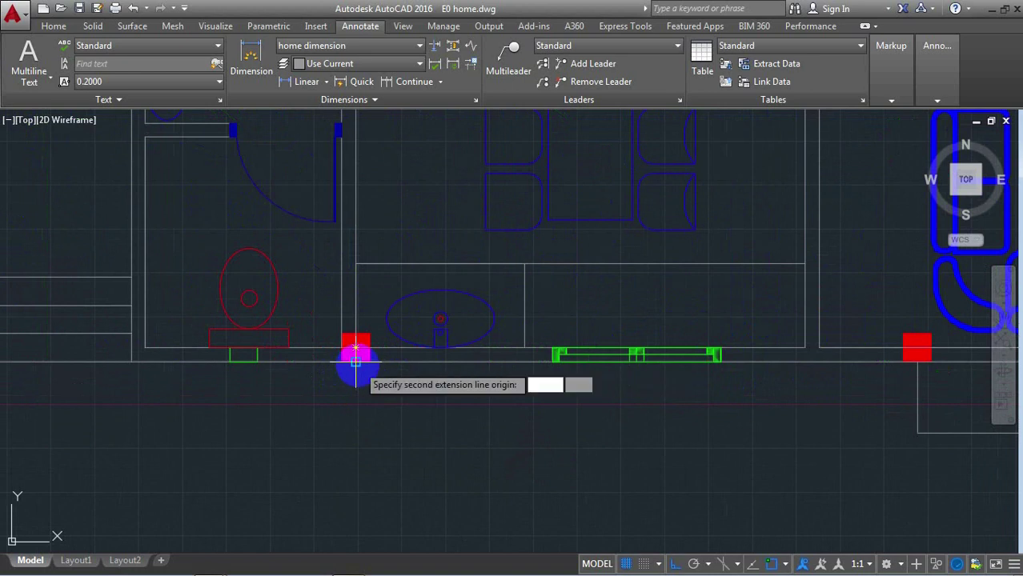
pyautogui.scroll(-1, 354, 357)
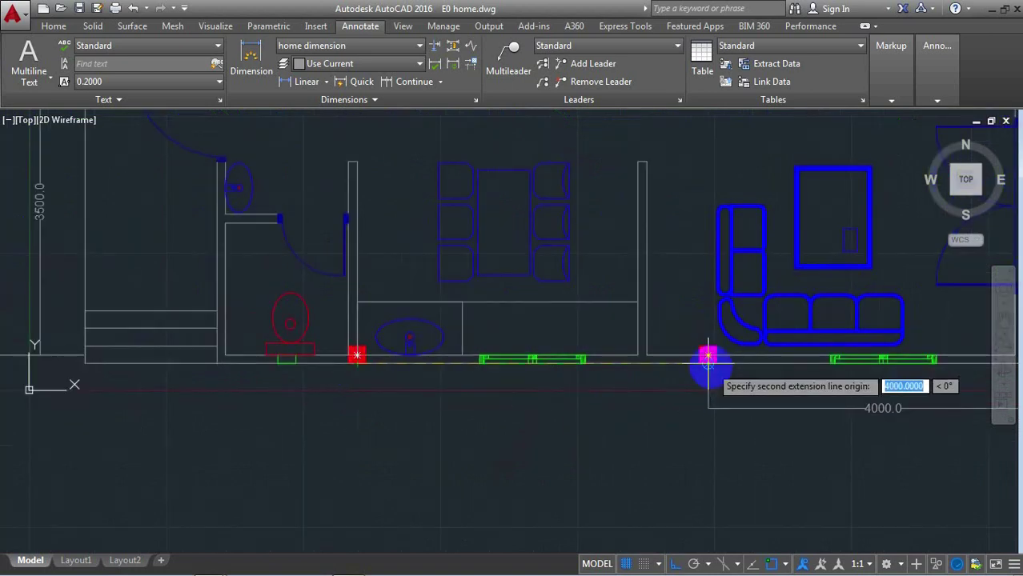
pyautogui.click(707, 410)
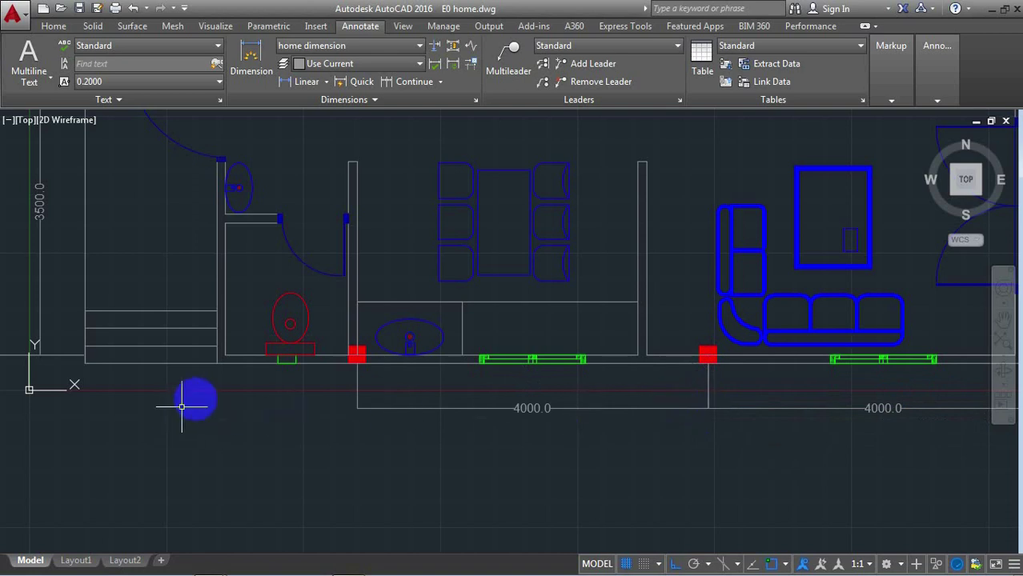
pyautogui.scroll(4, 202, 393)
# Add the 1600.0 dimension from the outer wall corner to the column by the toilet.
pyautogui.press('Return')
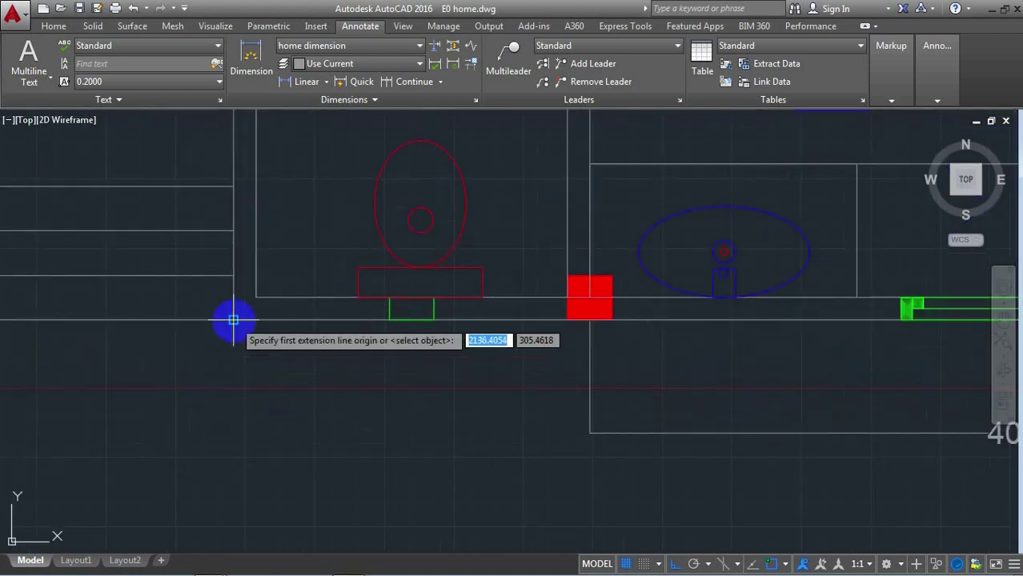
pyautogui.click(234, 320)
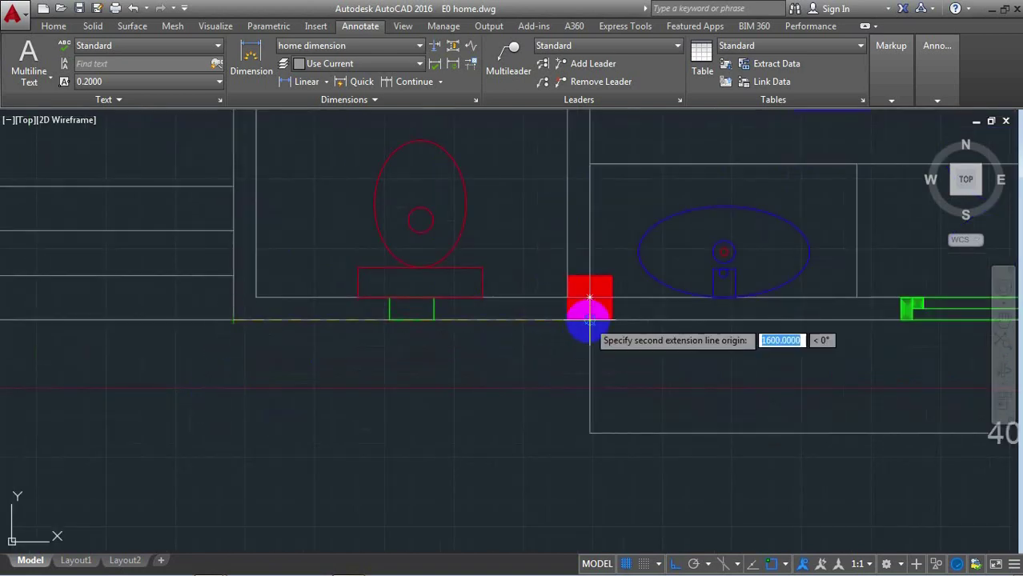
pyautogui.click(587, 308)
pyautogui.click(587, 435)
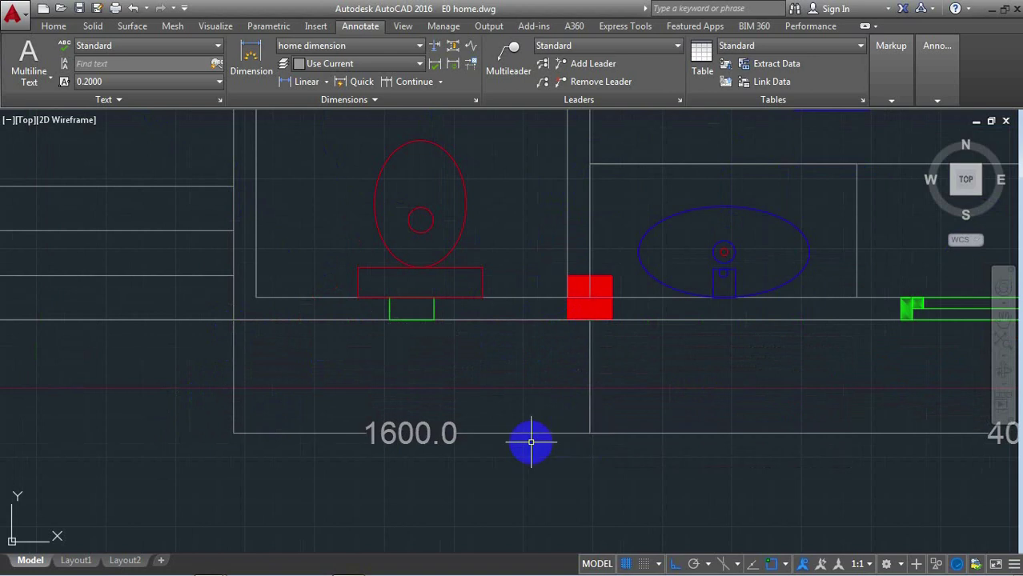
pyautogui.scroll(-4, 530, 441)
pyautogui.scroll(-2, 316, 392)
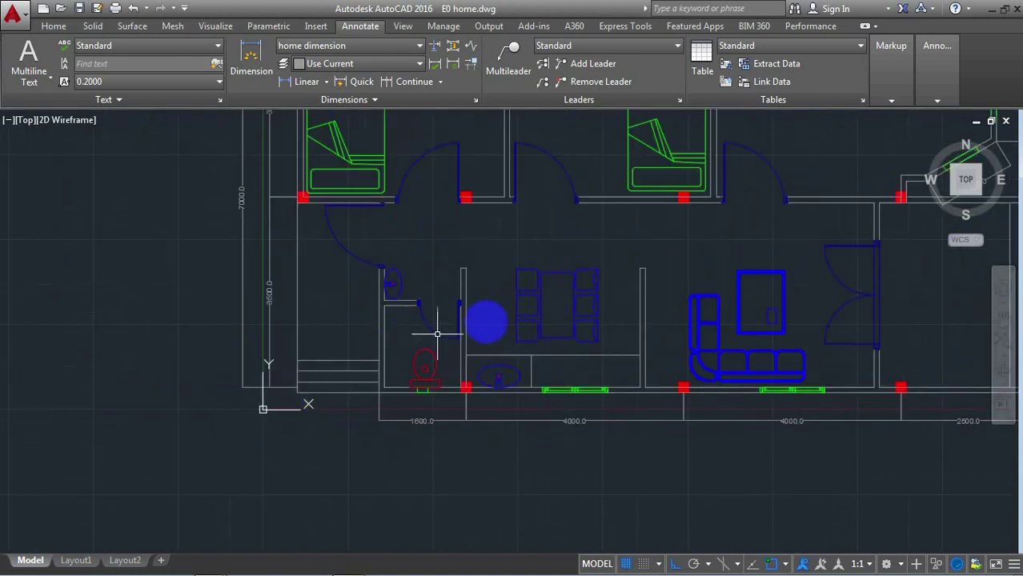
pyautogui.scroll(2, 273, 392)
pyautogui.scroll(2, 297, 389)
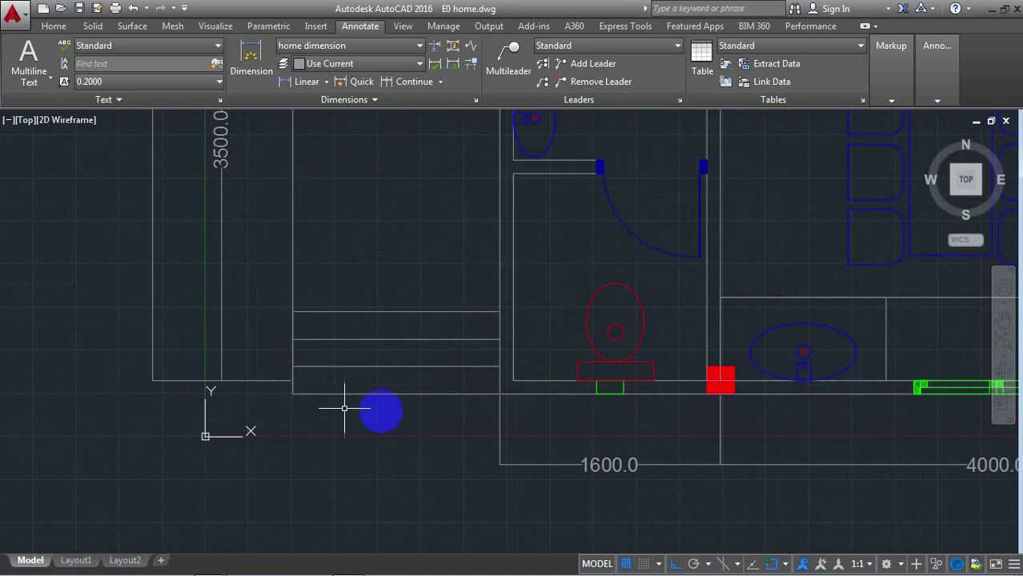
pyautogui.scroll(2, 327, 402)
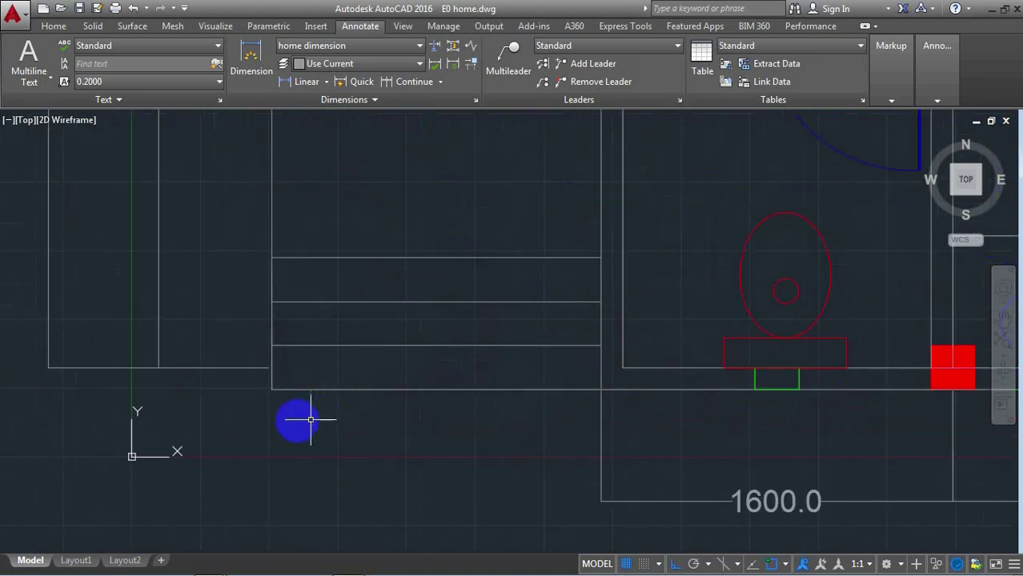
# Dimension the 200.0 wall step at the lower-left corner.
pyautogui.click(272, 390)
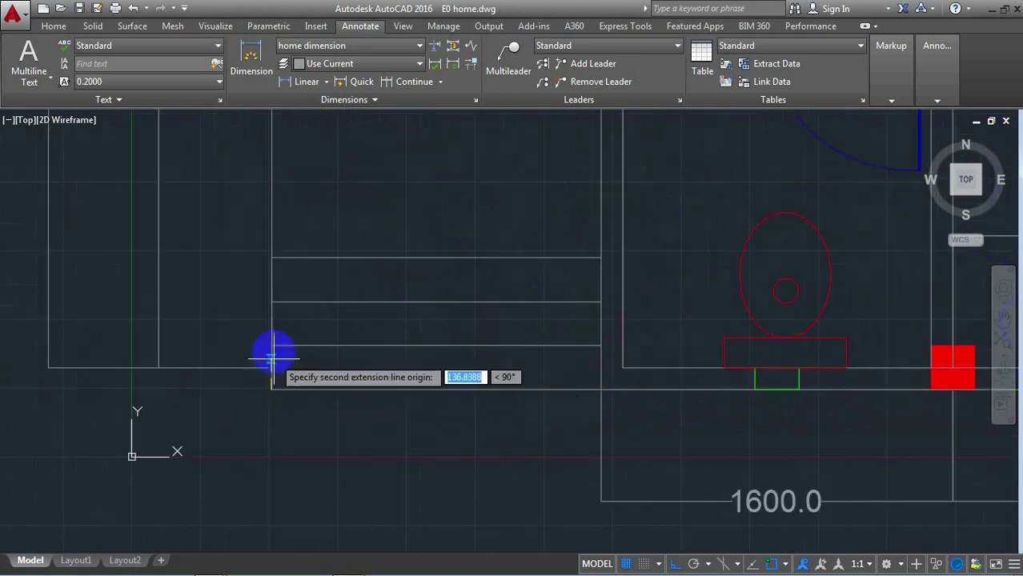
pyautogui.click(269, 349)
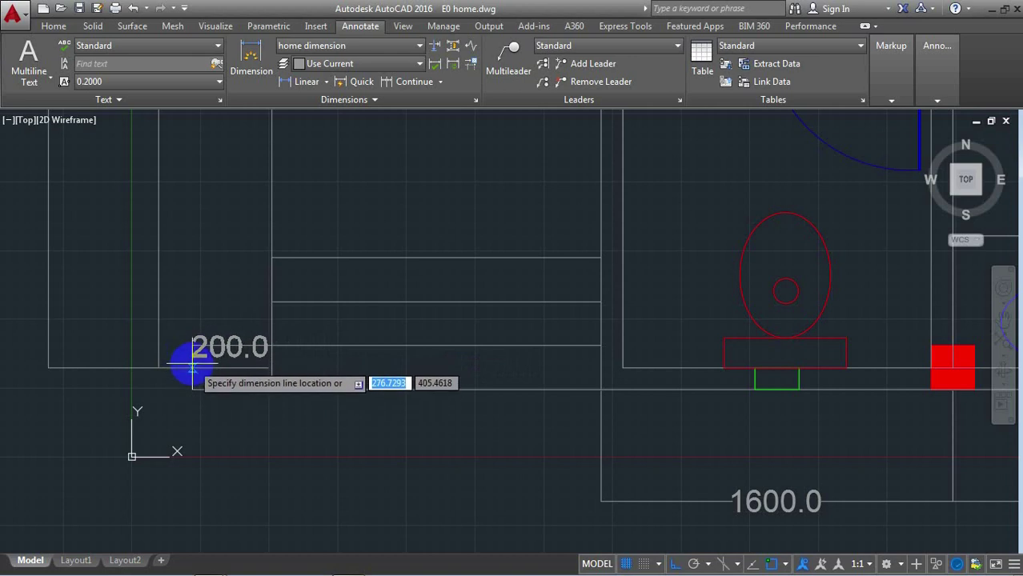
pyautogui.click(195, 362)
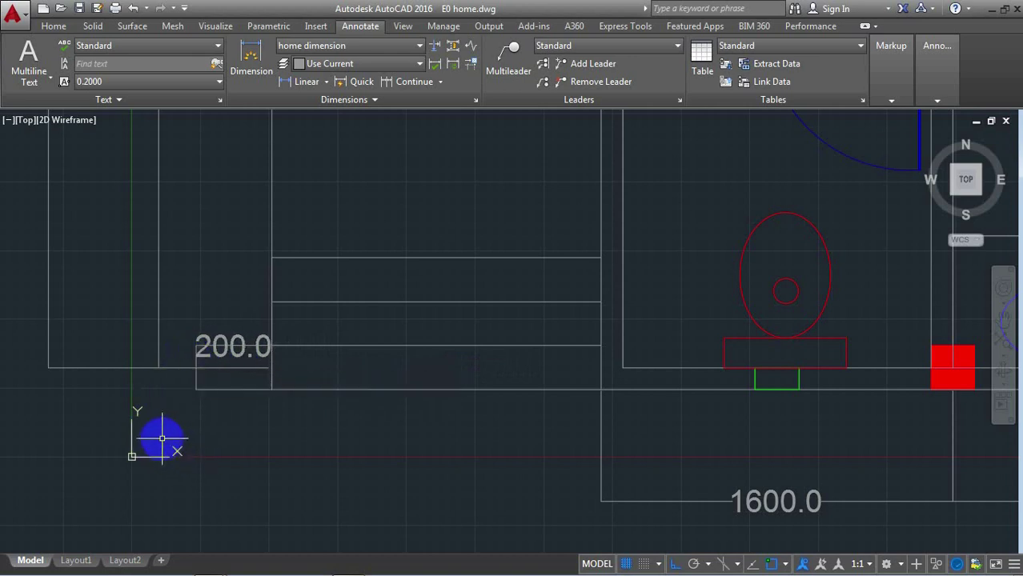
pyautogui.scroll(-4, 158, 436)
pyautogui.scroll(-2, 155, 432)
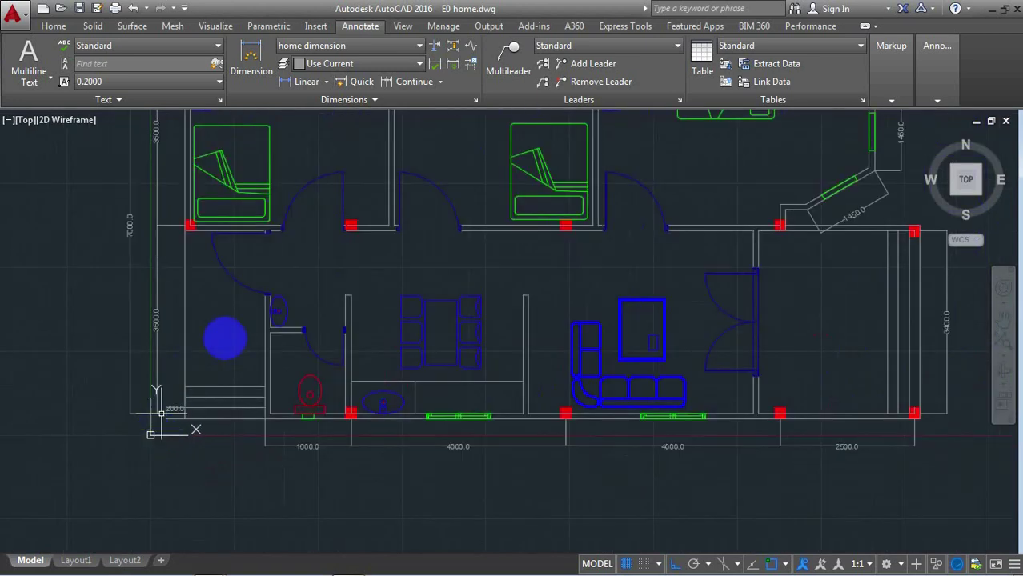
pyautogui.scroll(1, 331, 302)
# Dimension the bathroom width from its left wall to the next wall as 1400.0.
pyautogui.scroll(3, 329, 303)
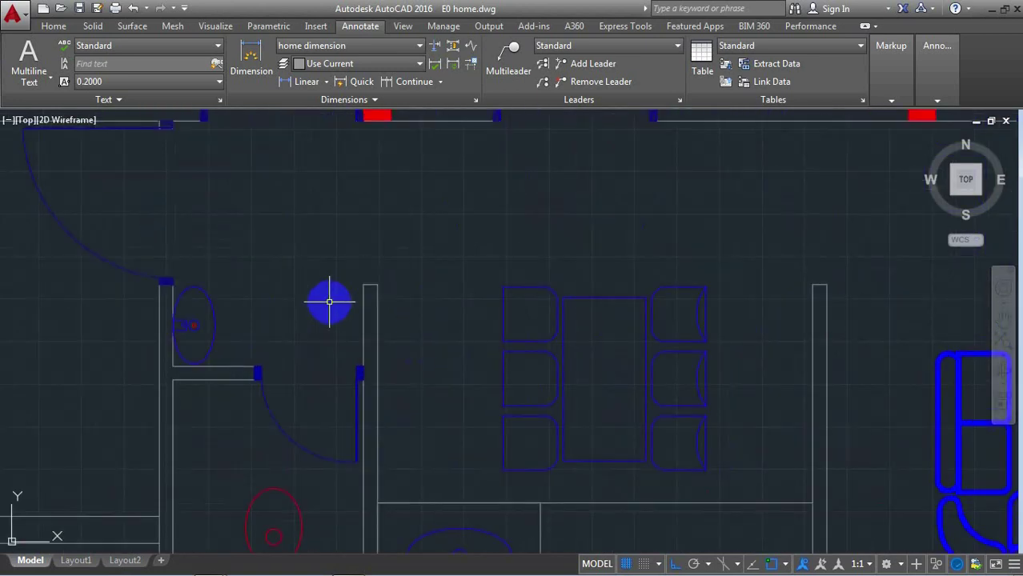
pyautogui.press('Return')
pyautogui.scroll(2, 194, 269)
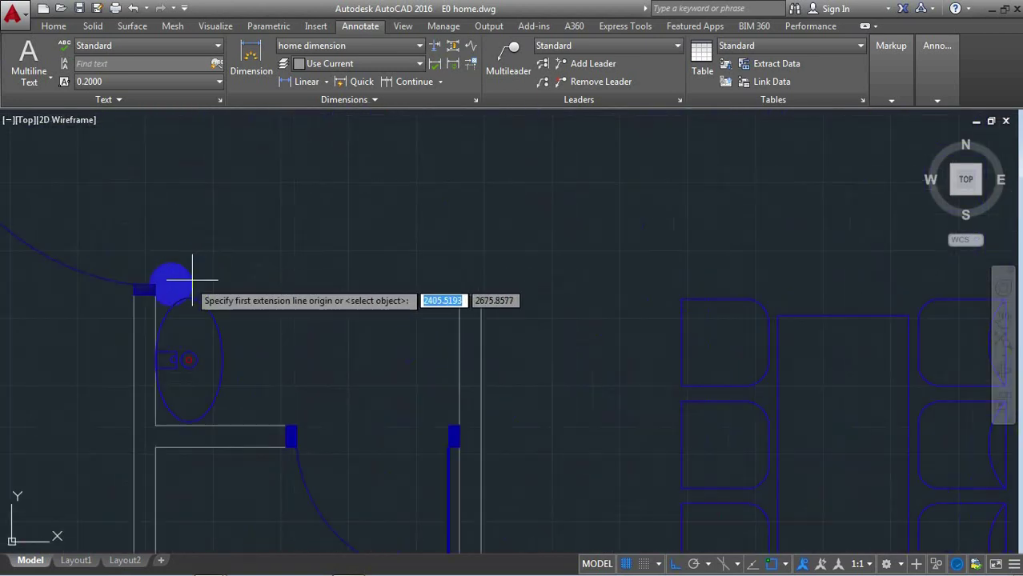
pyautogui.click(156, 297)
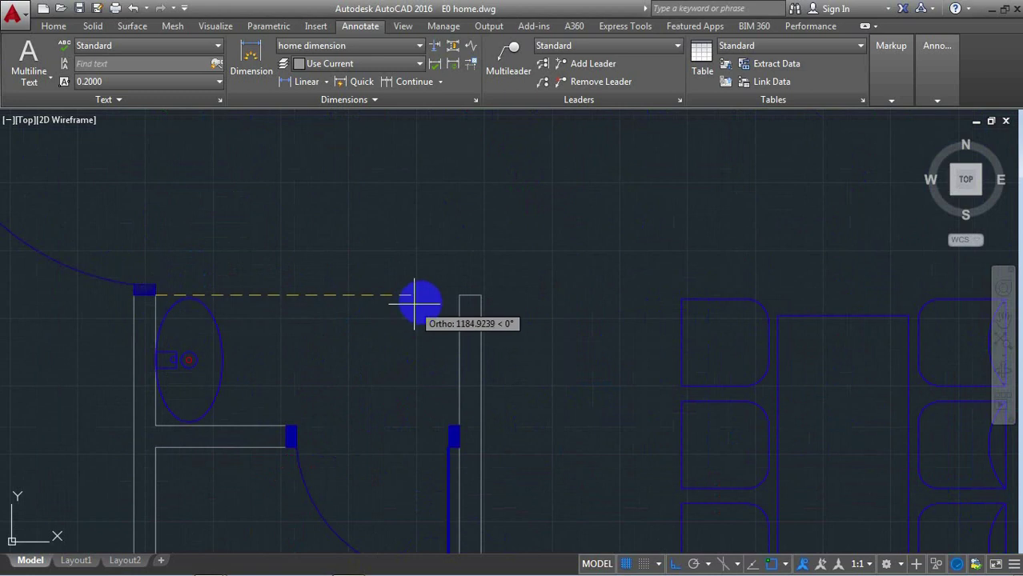
pyautogui.click(459, 296)
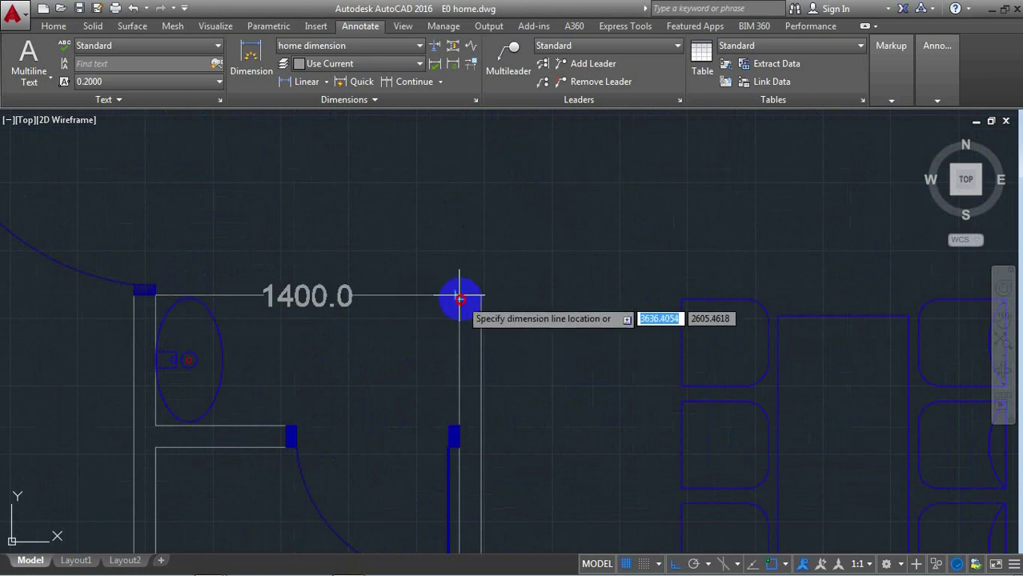
pyautogui.click(459, 298)
pyautogui.scroll(-2, 312, 328)
pyautogui.scroll(4, 545, 297)
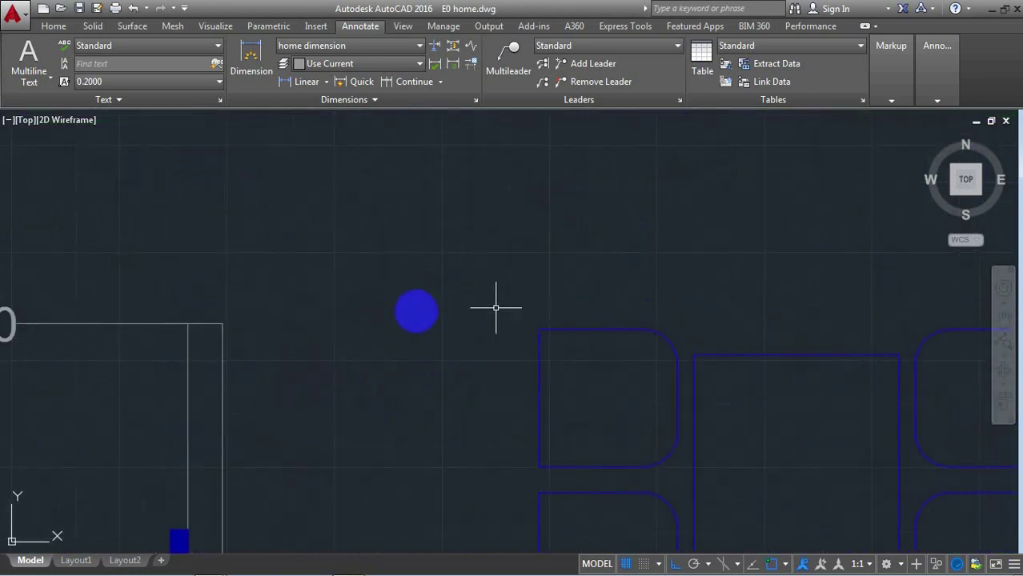
# Add the 3200.0 room-width dimension starting at the wall corner.
pyautogui.press('Return')
pyautogui.click(222, 324)
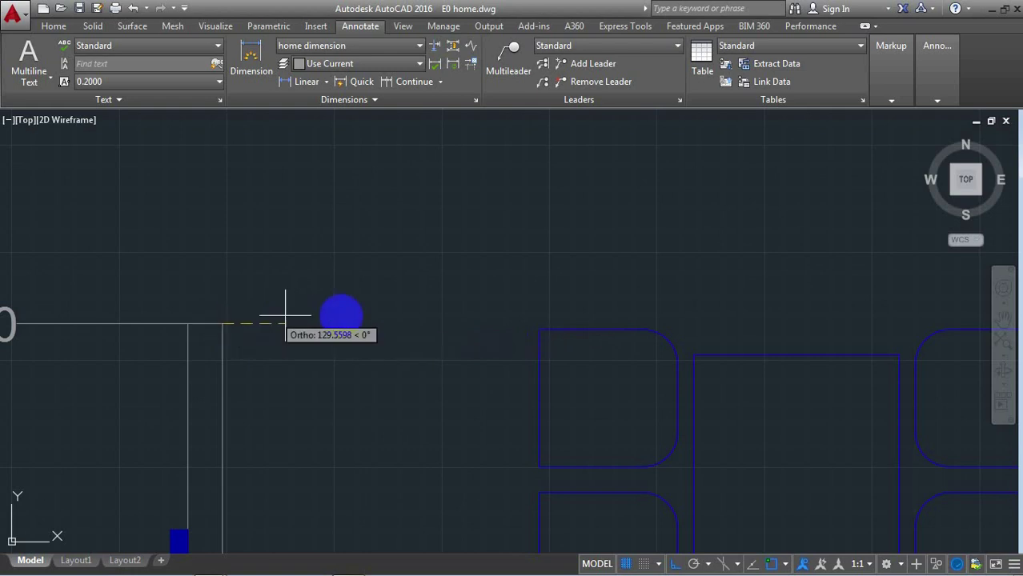
pyautogui.scroll(-2, 341, 320)
pyautogui.scroll(-2, 341, 321)
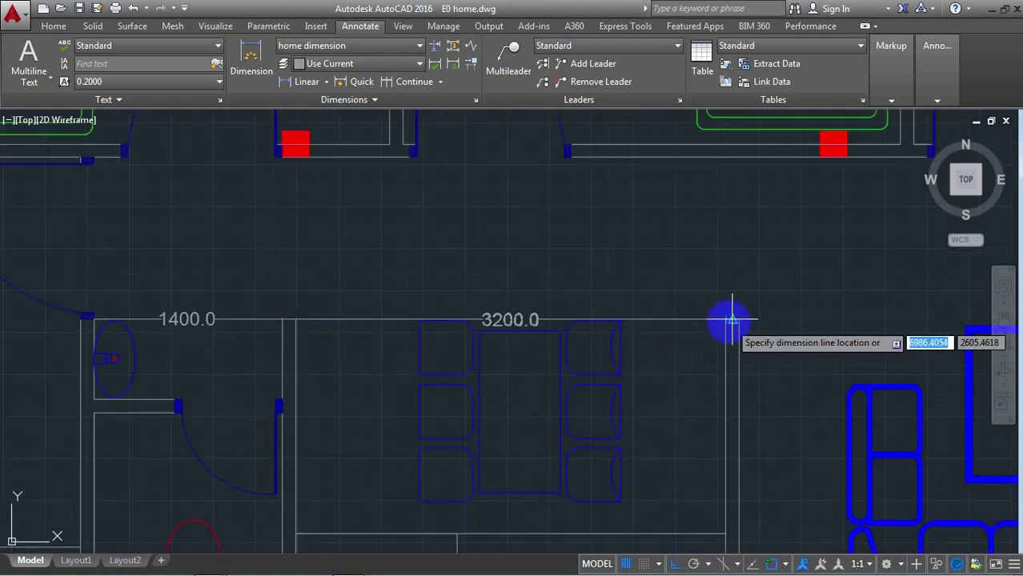
pyautogui.scroll(2, 725, 320)
pyautogui.scroll(2, 724, 315)
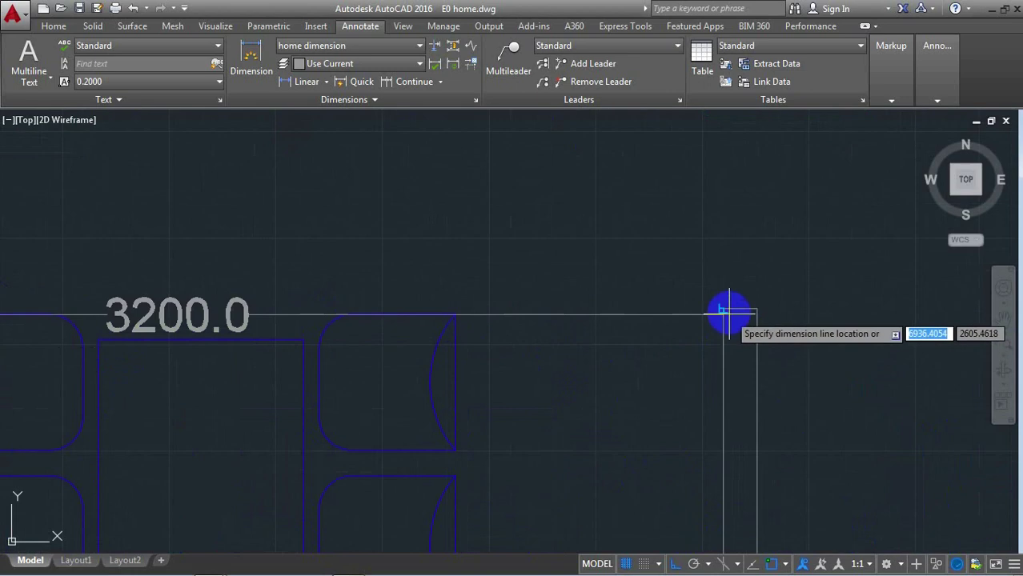
pyautogui.click(724, 311)
pyautogui.scroll(-3, 566, 274)
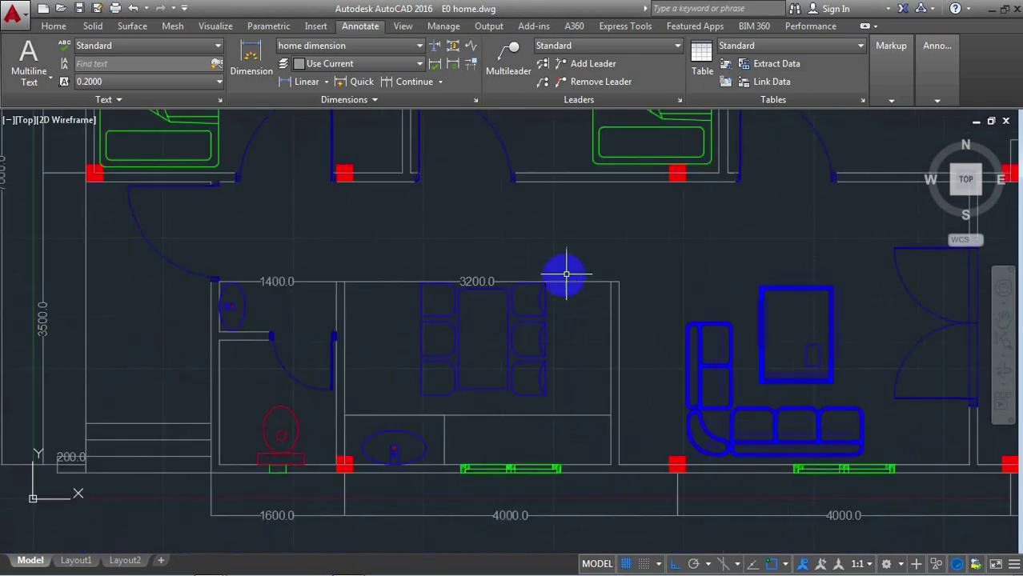
pyautogui.scroll(-2, 563, 275)
pyautogui.scroll(4, 706, 279)
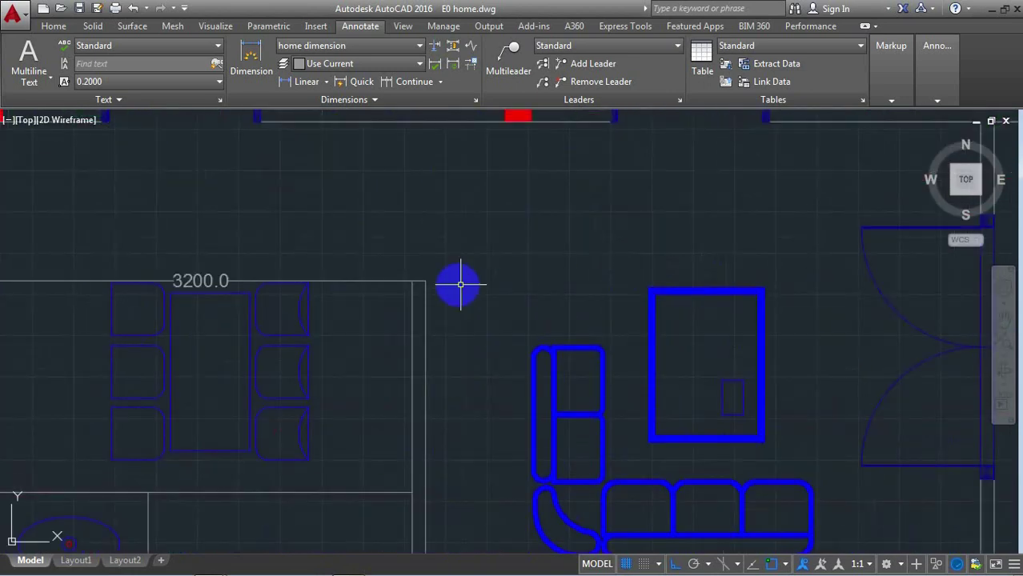
pyautogui.scroll(4, 461, 284)
# Place the 4200.0 room-width dimension above the room, ending at the door wall.
pyautogui.press('Return')
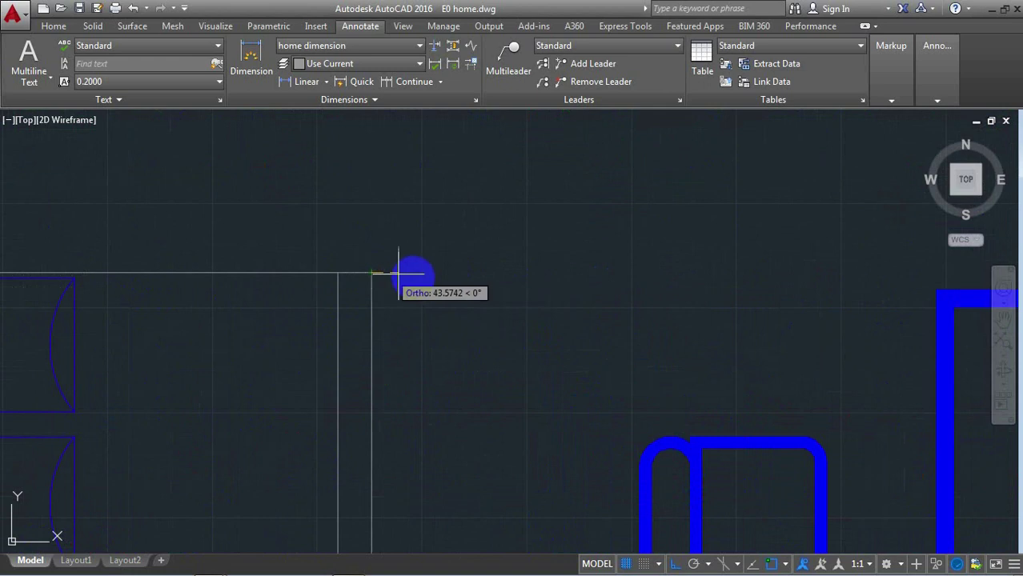
pyautogui.scroll(-3, 398, 274)
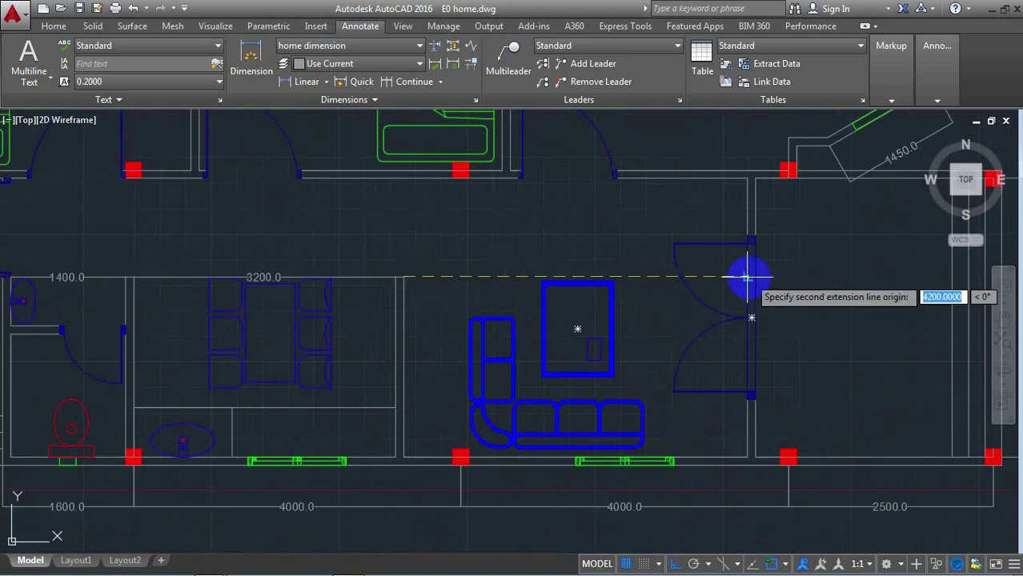
pyautogui.scroll(4, 736, 278)
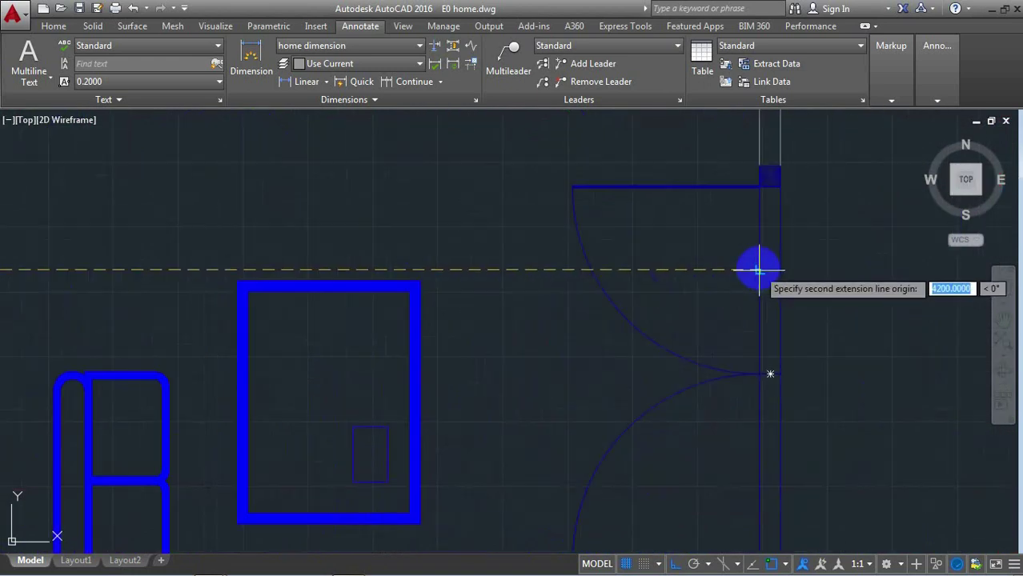
pyautogui.click(759, 271)
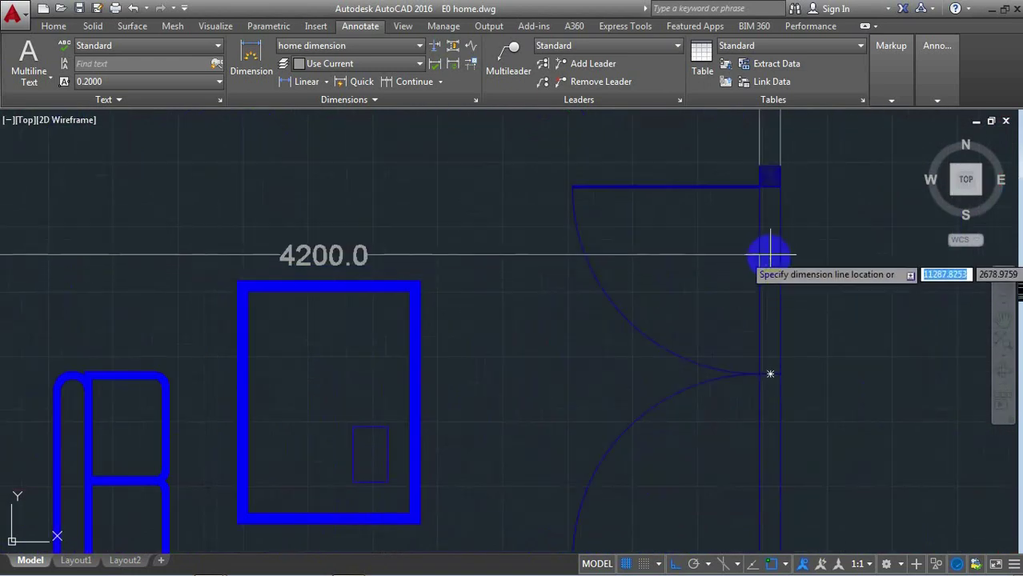
pyautogui.click(757, 272)
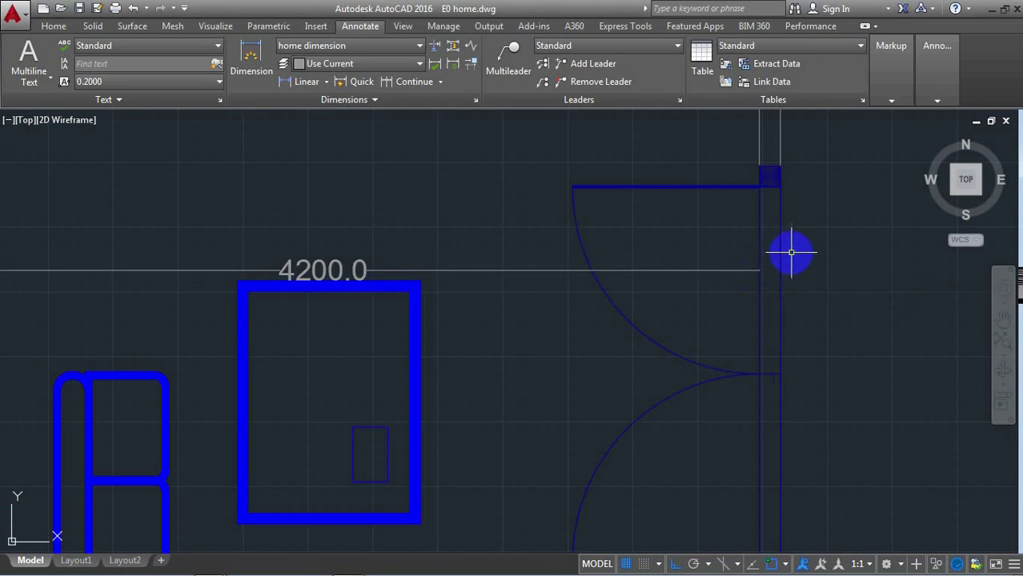
pyautogui.scroll(-4, 791, 252)
pyautogui.scroll(2, 460, 415)
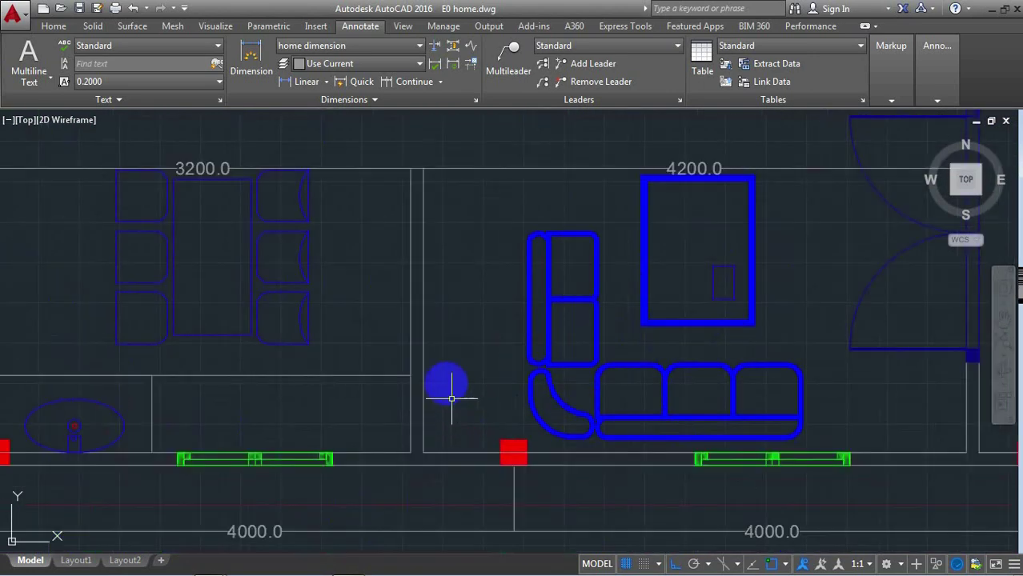
# Add the 2200.0 and 600.0 vertical dimensions along the central partition wall.
pyautogui.press('Return')
pyautogui.click(422, 169)
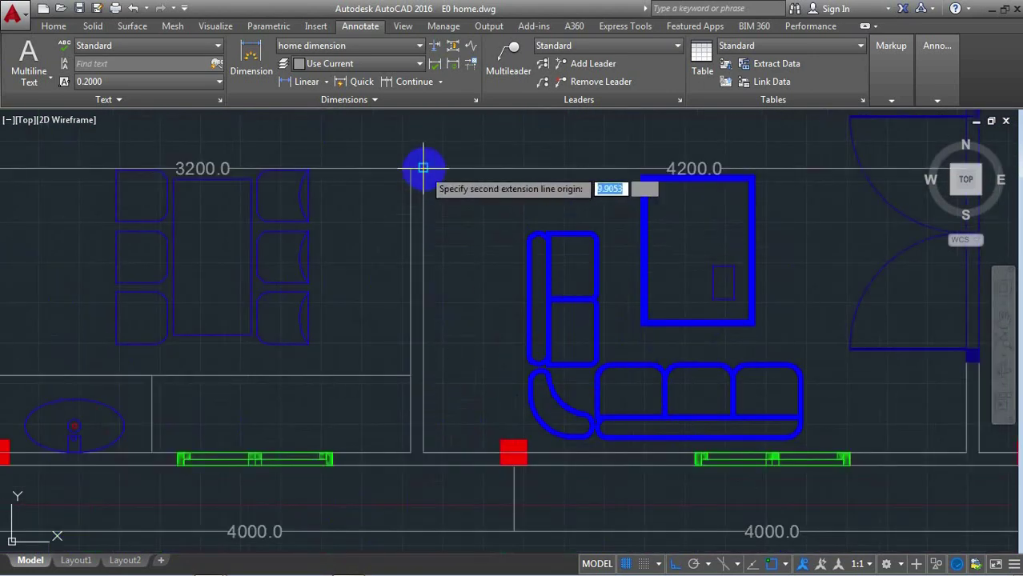
pyautogui.click(421, 450)
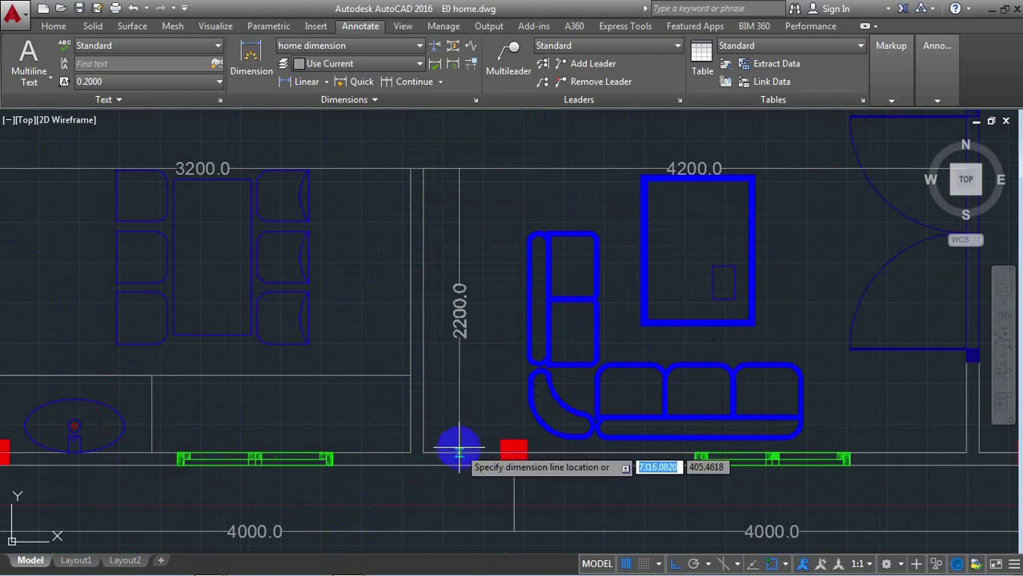
pyautogui.click(459, 447)
pyautogui.scroll(-2, 410, 401)
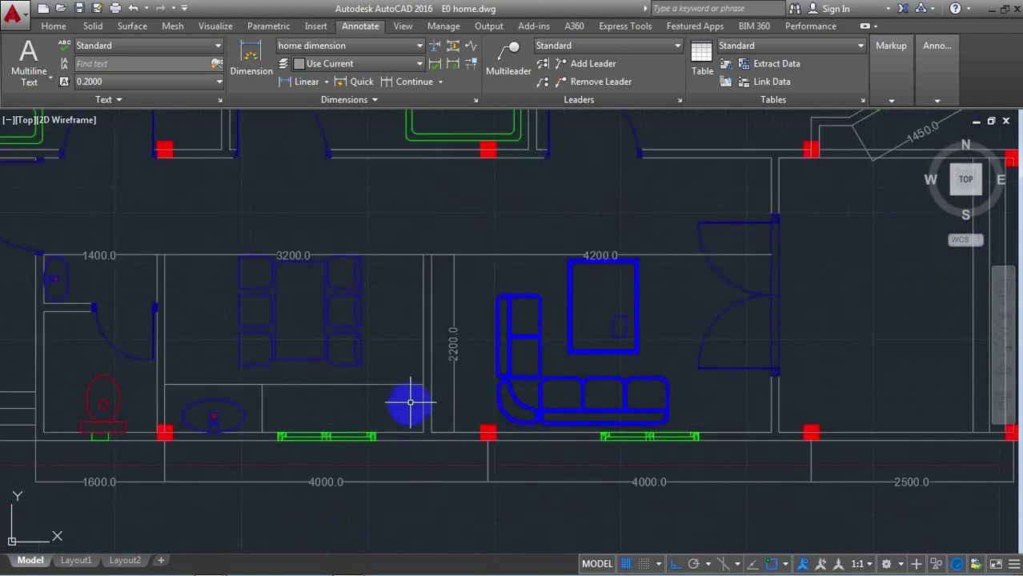
pyautogui.scroll(3, 411, 400)
pyautogui.press('Return')
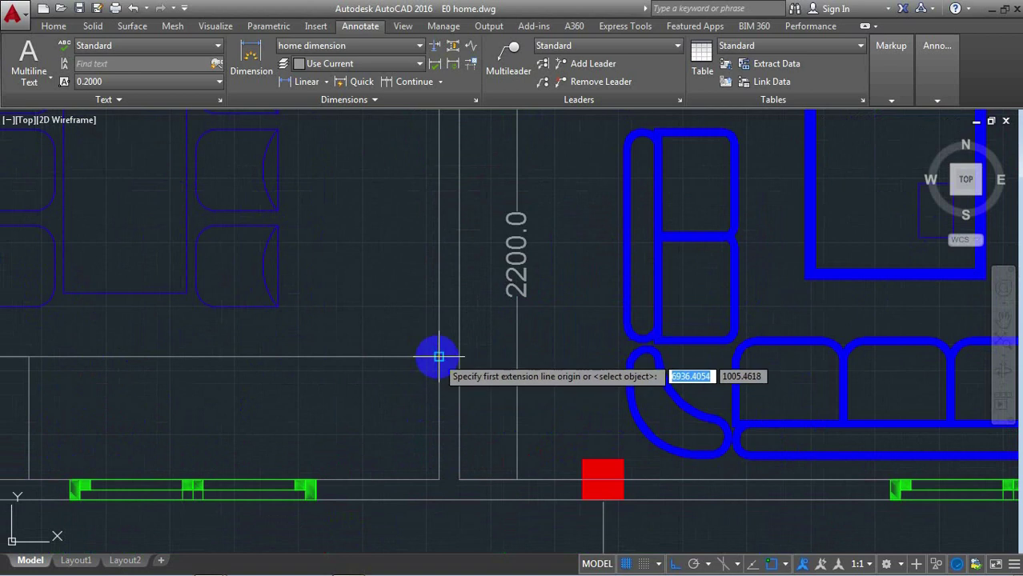
pyautogui.click(439, 357)
pyautogui.click(438, 479)
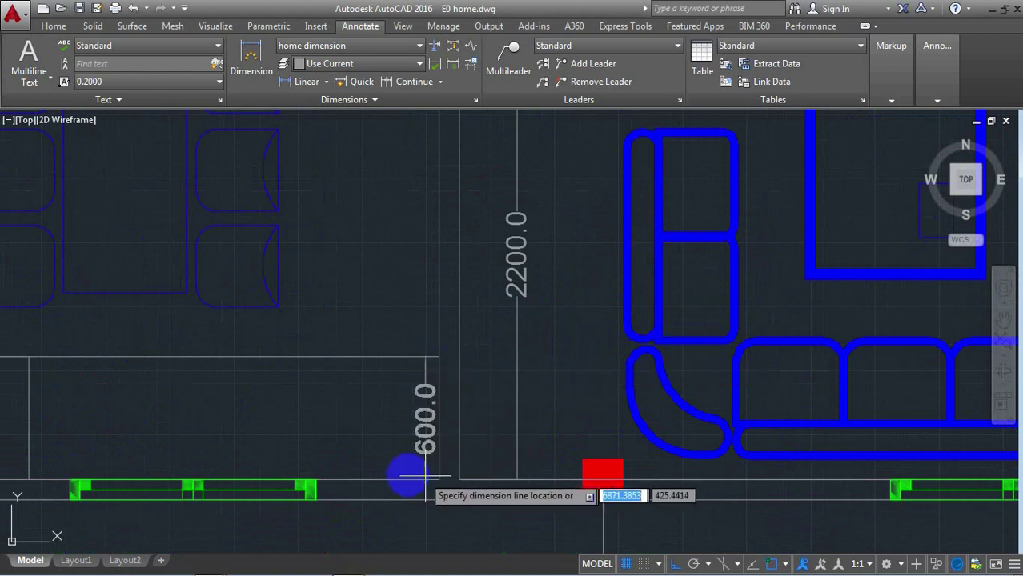
pyautogui.click(403, 477)
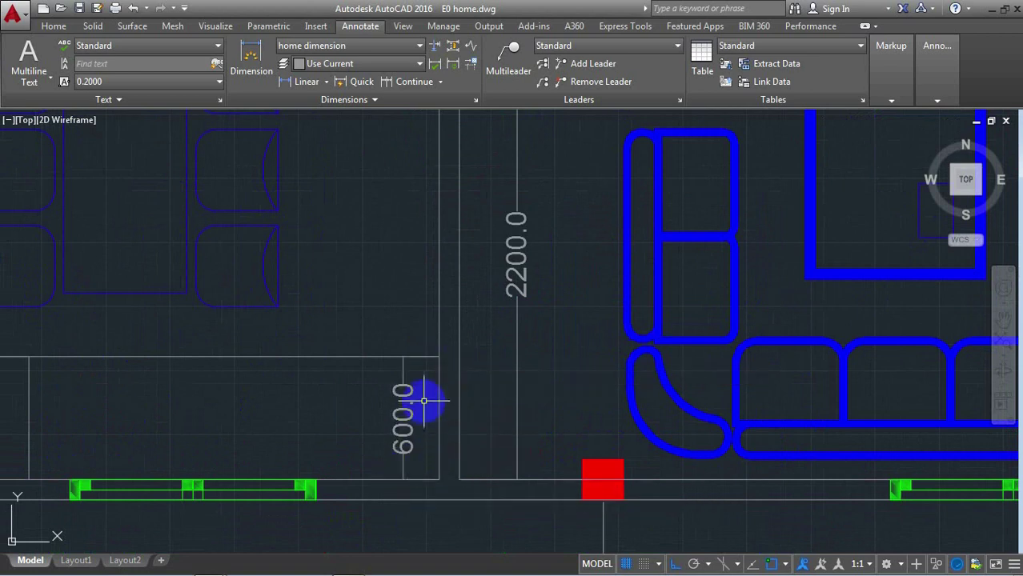
pyautogui.scroll(-4, 424, 401)
pyautogui.scroll(-2, 394, 374)
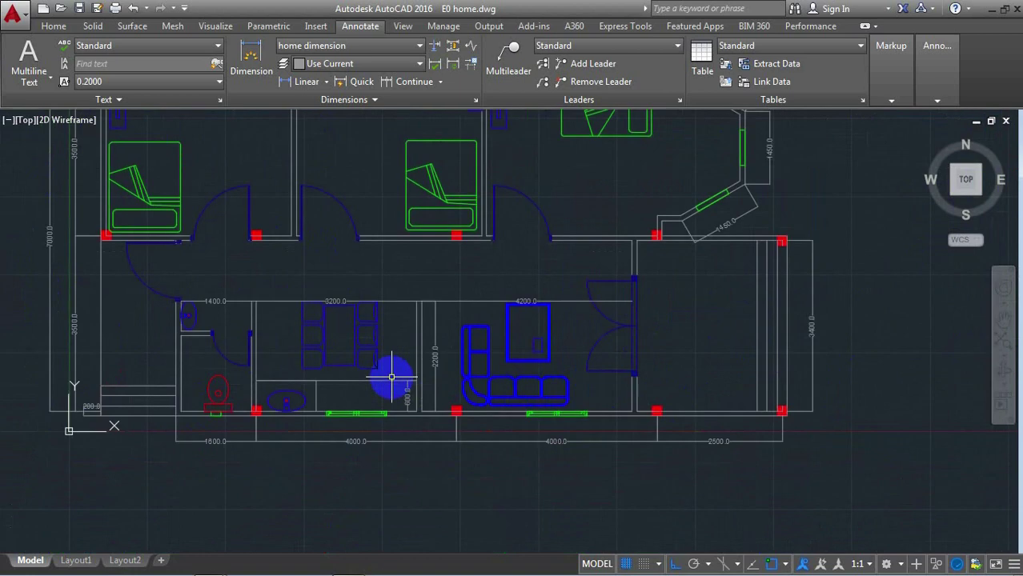
pyautogui.scroll(4, 387, 277)
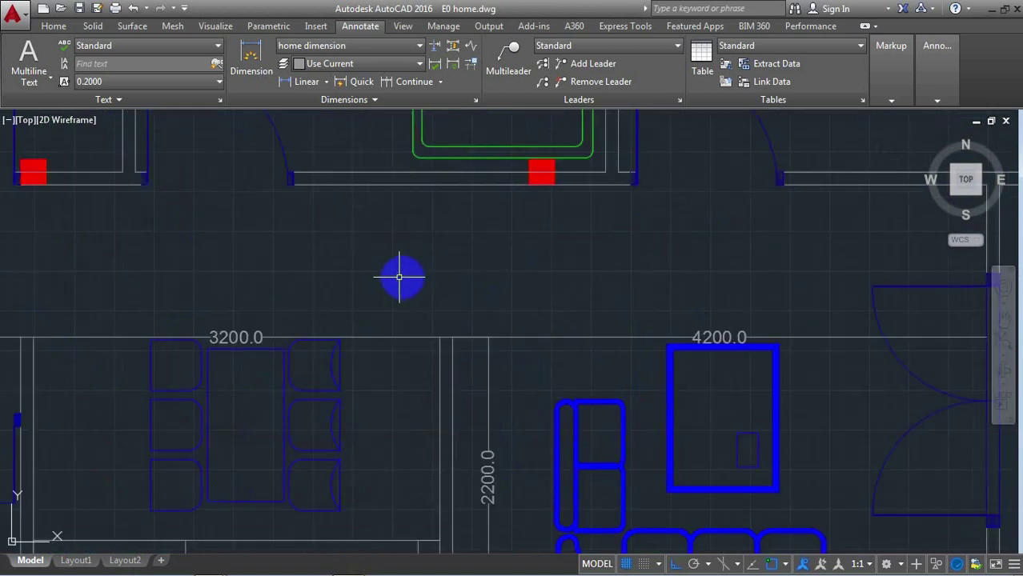
# Dimension the 1100.0 door opening between the two columns.
pyautogui.click(445, 338)
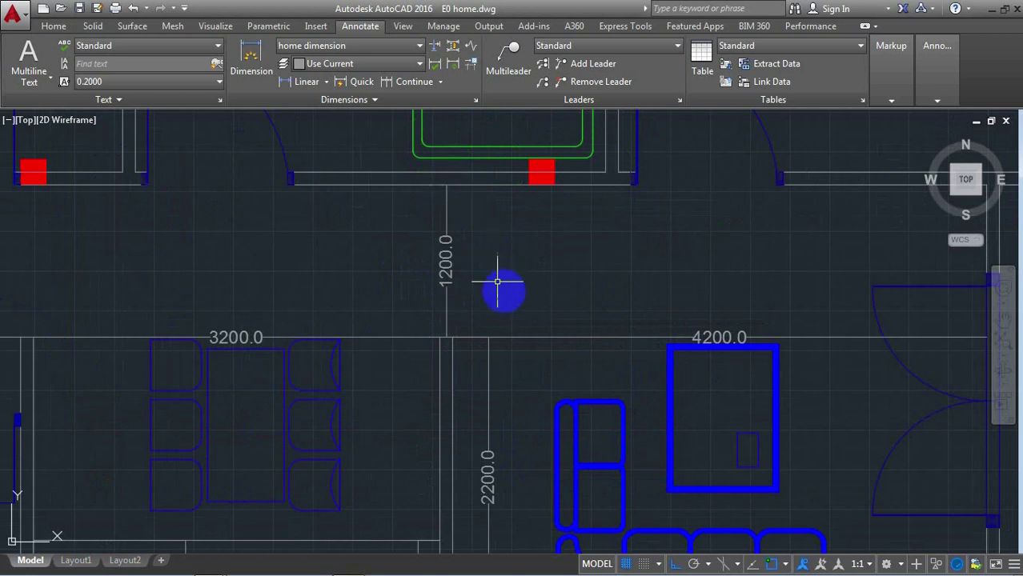
pyautogui.scroll(-2, 498, 281)
pyautogui.scroll(2, 703, 248)
pyautogui.scroll(2, 697, 232)
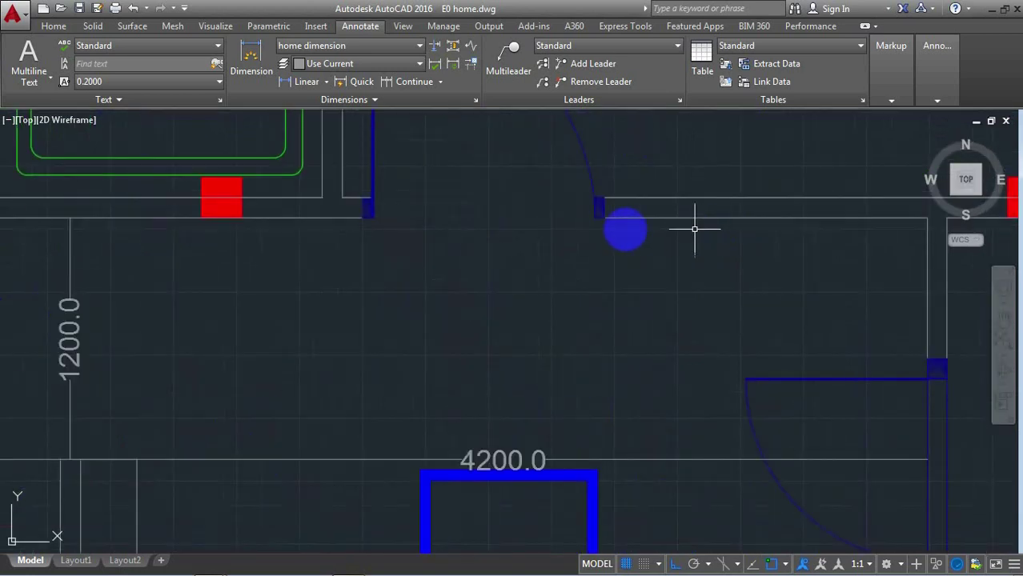
pyautogui.scroll(2, 480, 209)
pyautogui.press('space')
pyautogui.scroll(1, 308, 237)
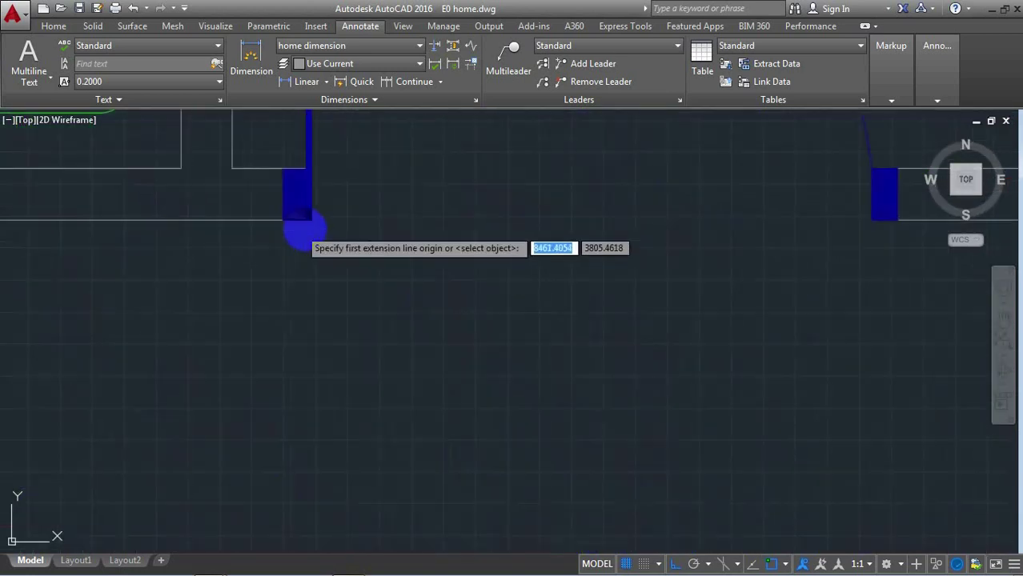
pyautogui.scroll(1, 308, 228)
pyautogui.click(312, 214)
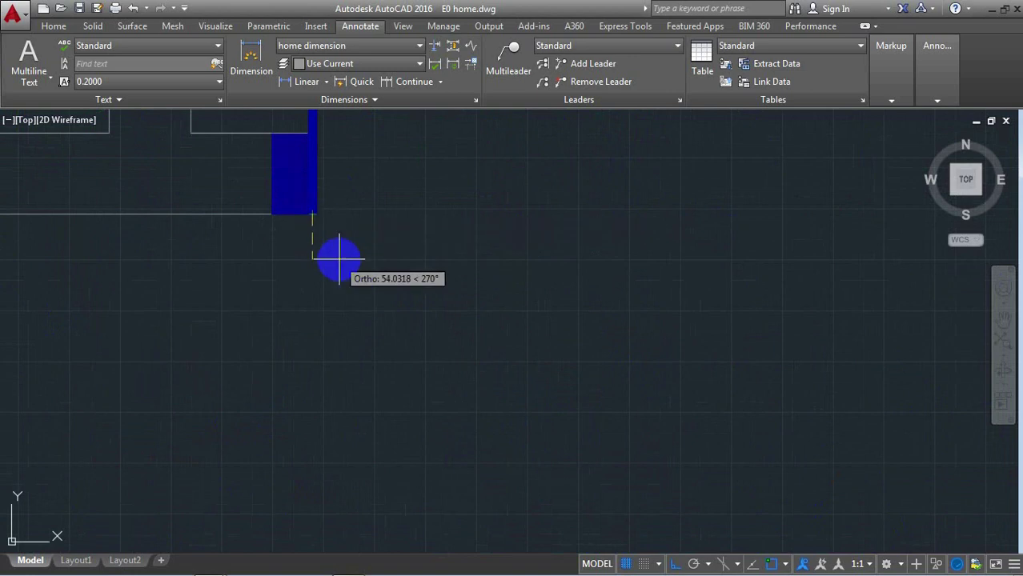
pyautogui.scroll(-3, 331, 258)
pyautogui.scroll(-2, 332, 257)
pyautogui.scroll(3, 575, 248)
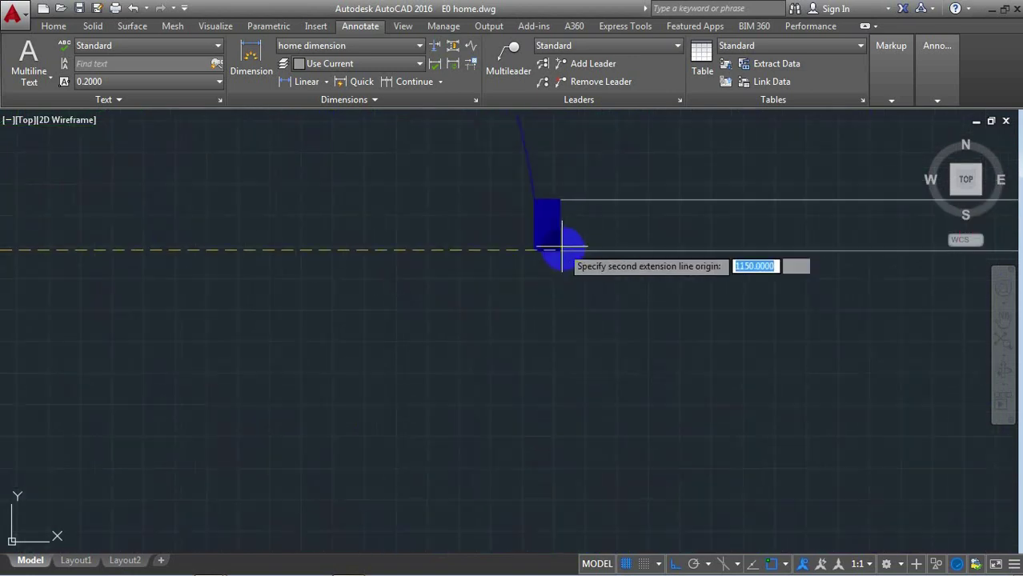
pyautogui.scroll(1, 556, 250)
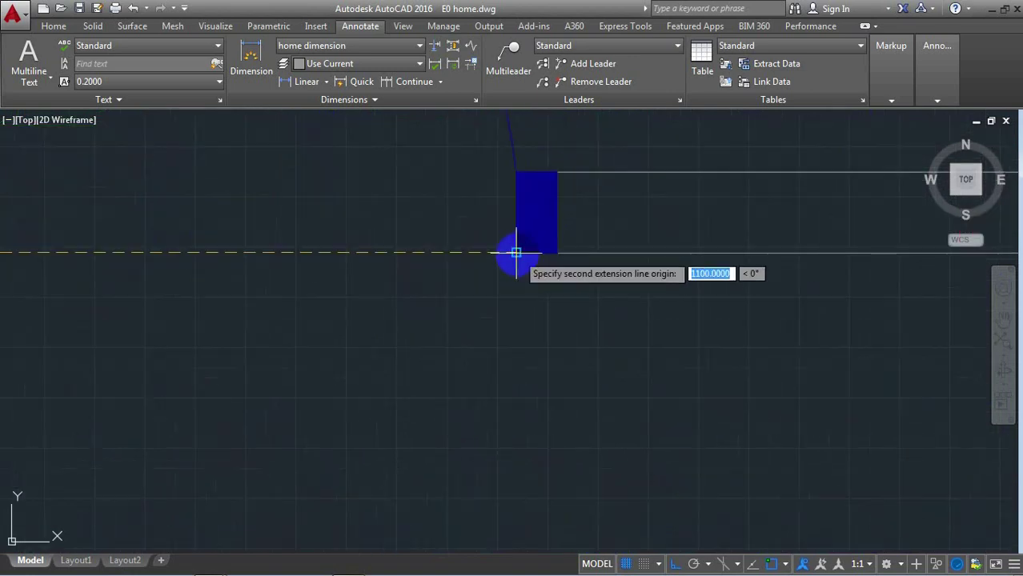
pyautogui.click(516, 253)
pyautogui.scroll(-2, 519, 240)
pyautogui.scroll(-3, 525, 247)
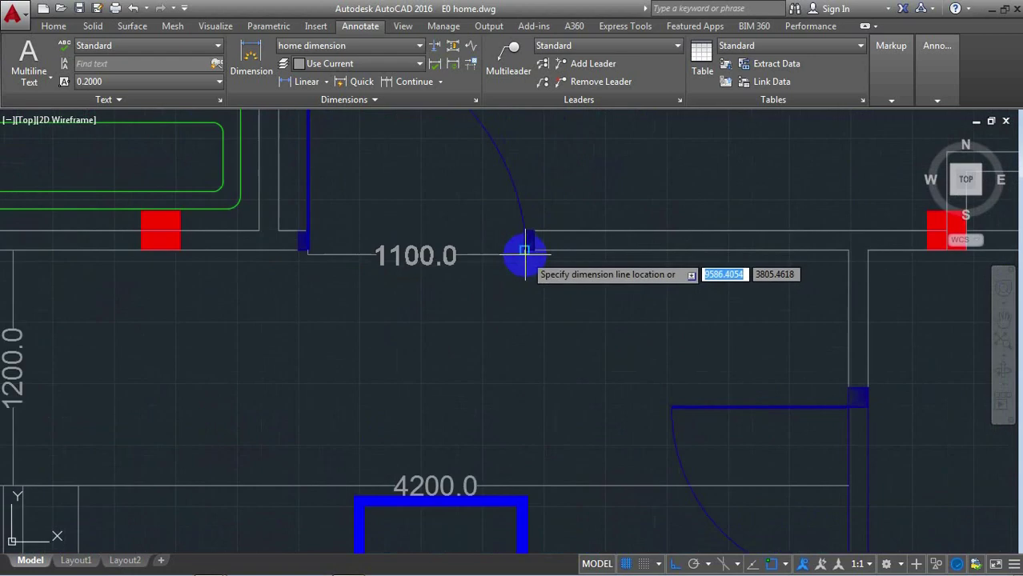
pyautogui.scroll(4, 525, 253)
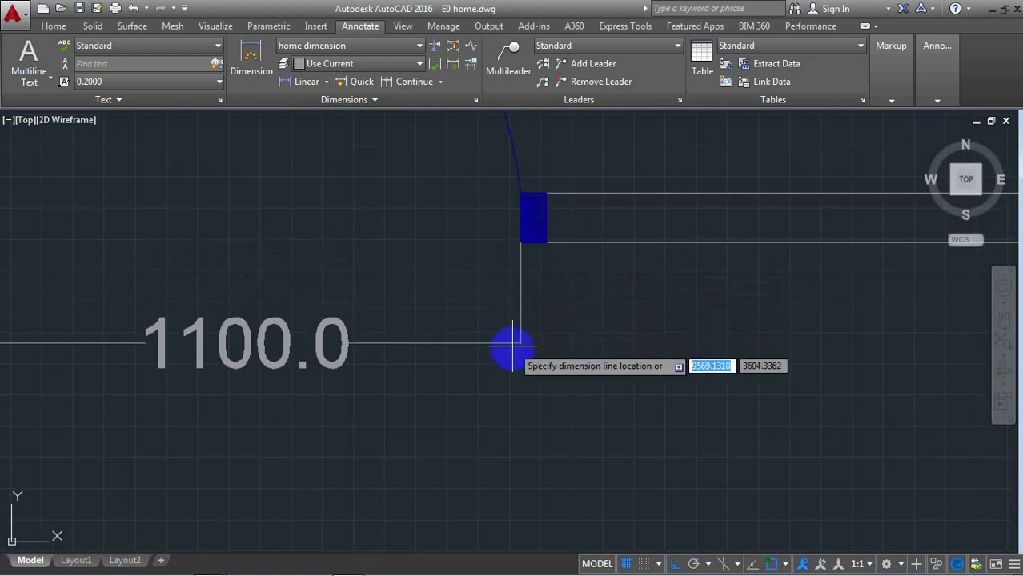
pyautogui.click(524, 278)
pyautogui.scroll(-4, 680, 301)
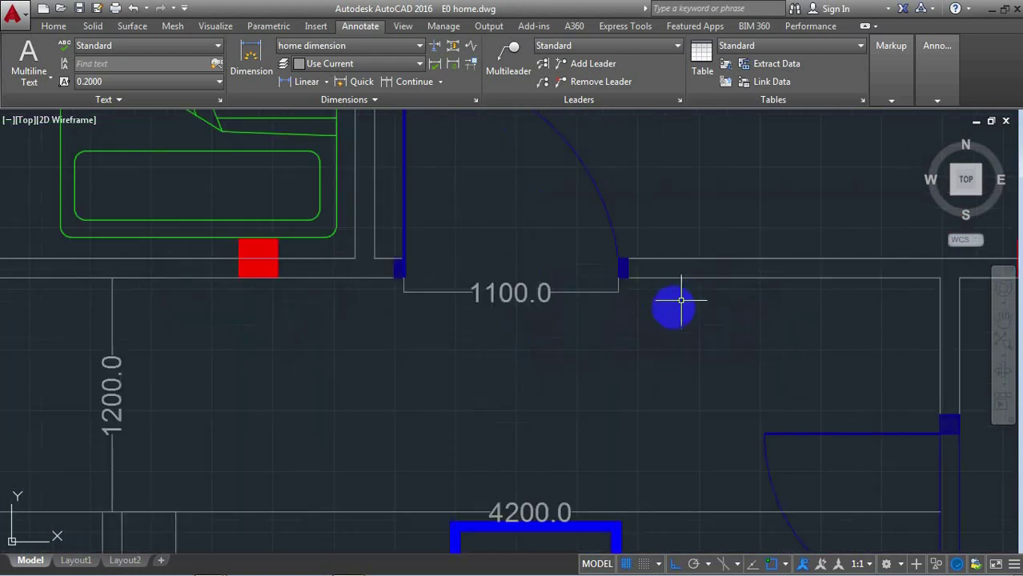
pyautogui.scroll(-2, 415, 343)
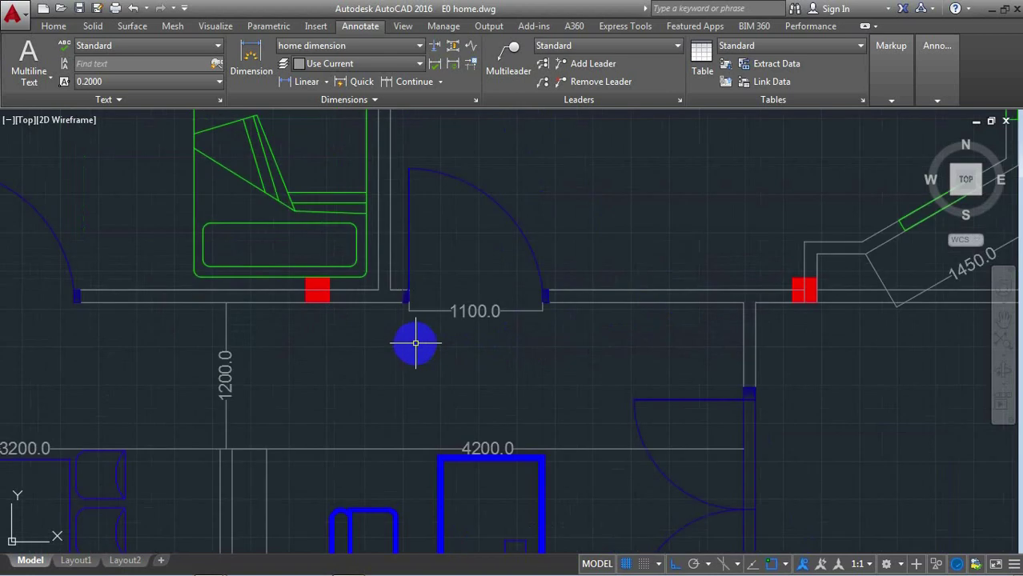
pyautogui.scroll(-2, 410, 339)
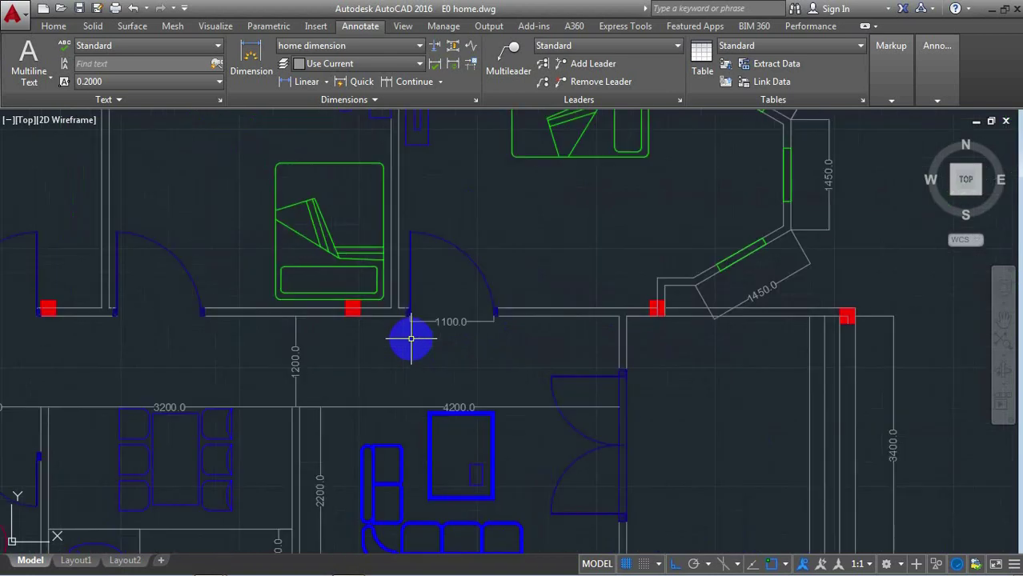
pyautogui.scroll(-2, 410, 338)
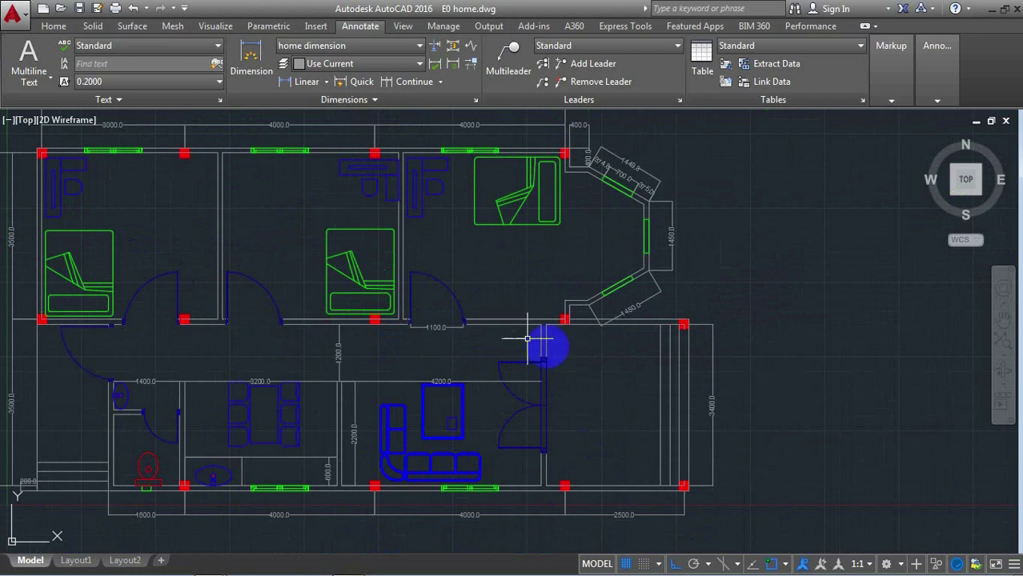
pyautogui.scroll(3, 560, 465)
pyautogui.scroll(3, 557, 436)
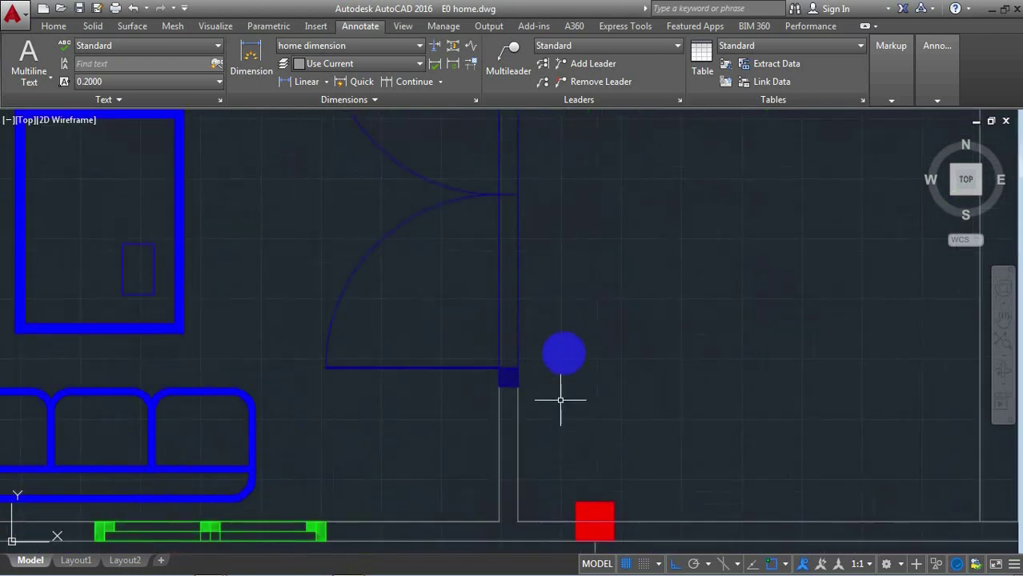
pyautogui.scroll(-2, 564, 360)
pyautogui.scroll(2, 569, 163)
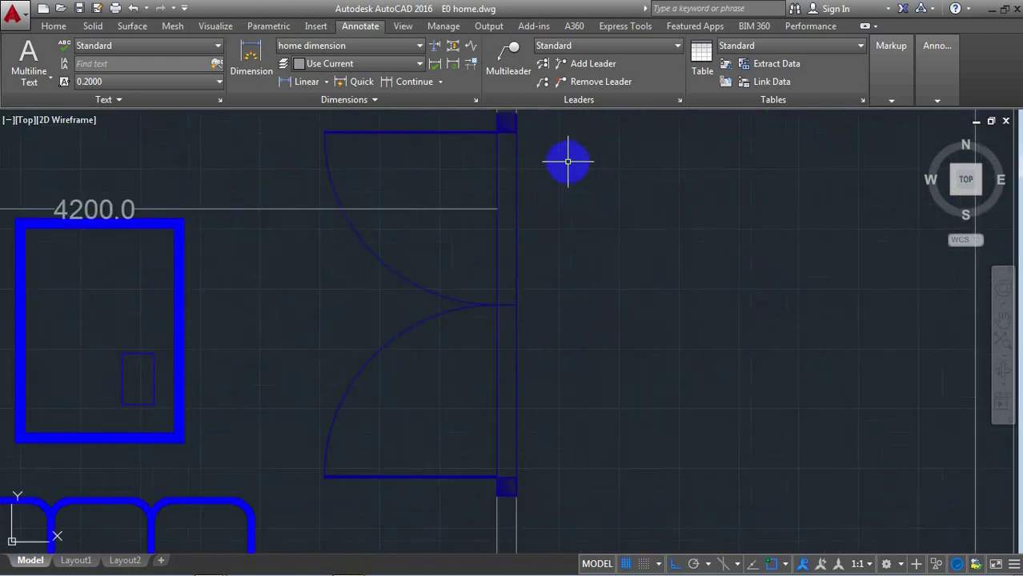
# Place a vertical 2000.0 dimension from the double door's top to bottom corner, right of the door.
pyautogui.press('Return')
pyautogui.scroll(-1, 550, 151)
pyautogui.scroll(3, 548, 144)
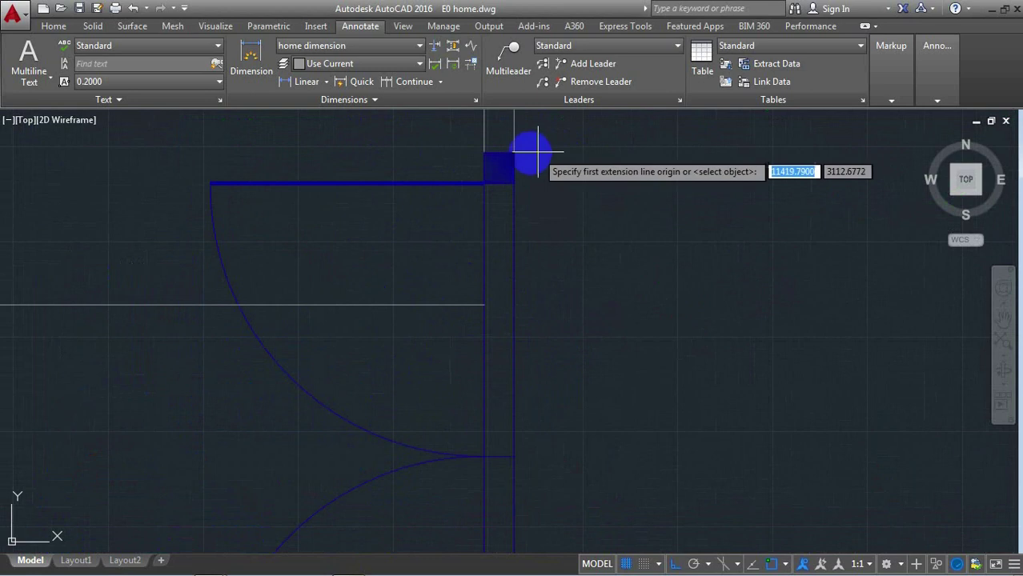
pyautogui.click(514, 152)
pyautogui.scroll(-1, 616, 196)
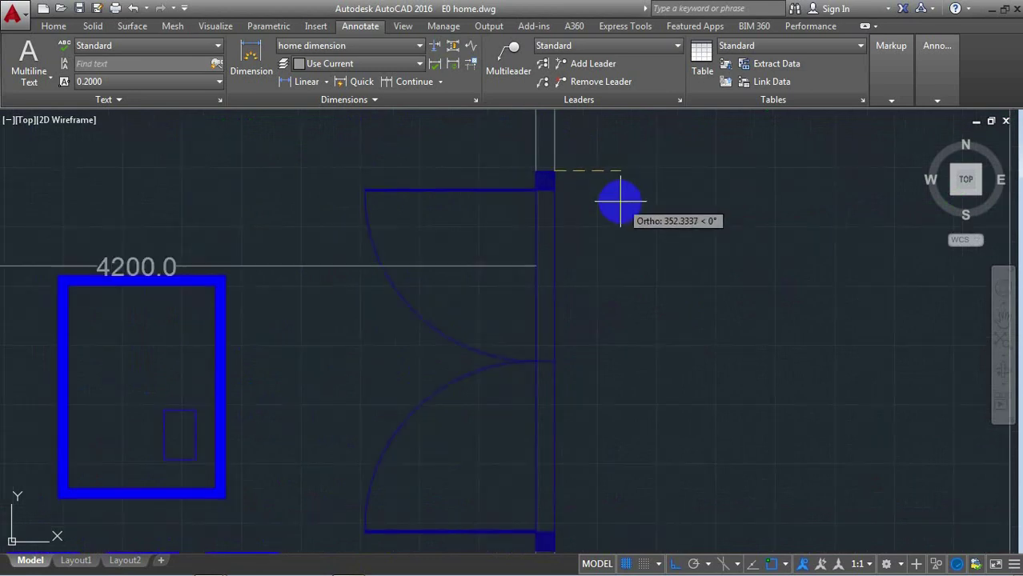
pyautogui.scroll(-1, 594, 272)
pyautogui.scroll(2, 569, 439)
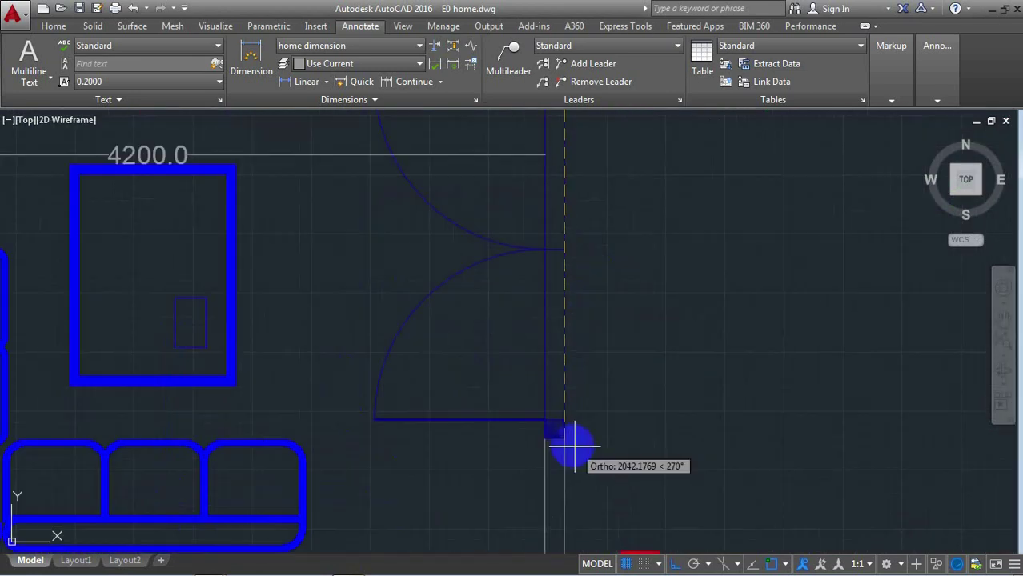
pyautogui.click(564, 439)
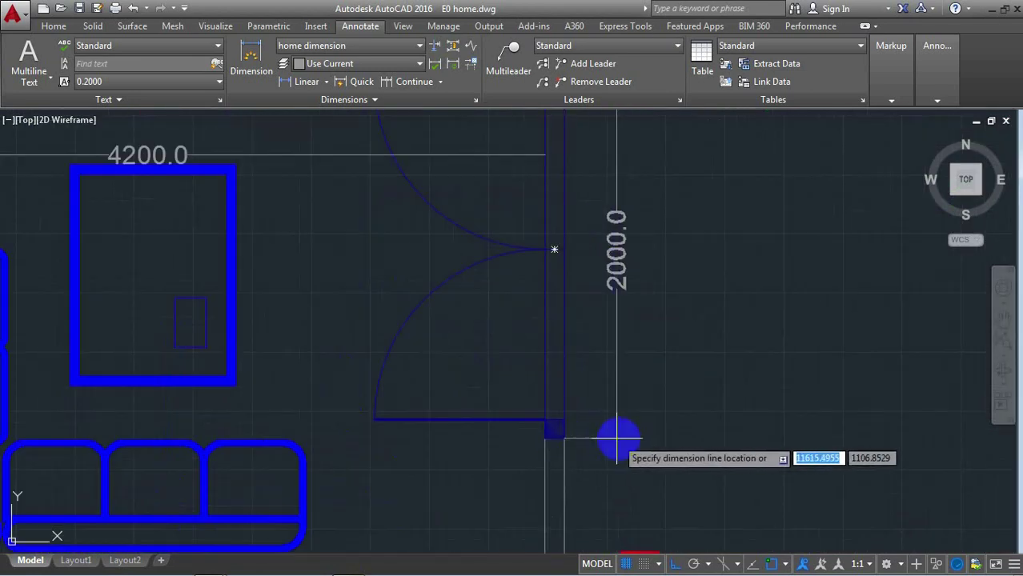
pyautogui.click(658, 436)
pyautogui.scroll(-2, 633, 432)
pyautogui.scroll(-3, 617, 426)
pyautogui.scroll(-2, 724, 359)
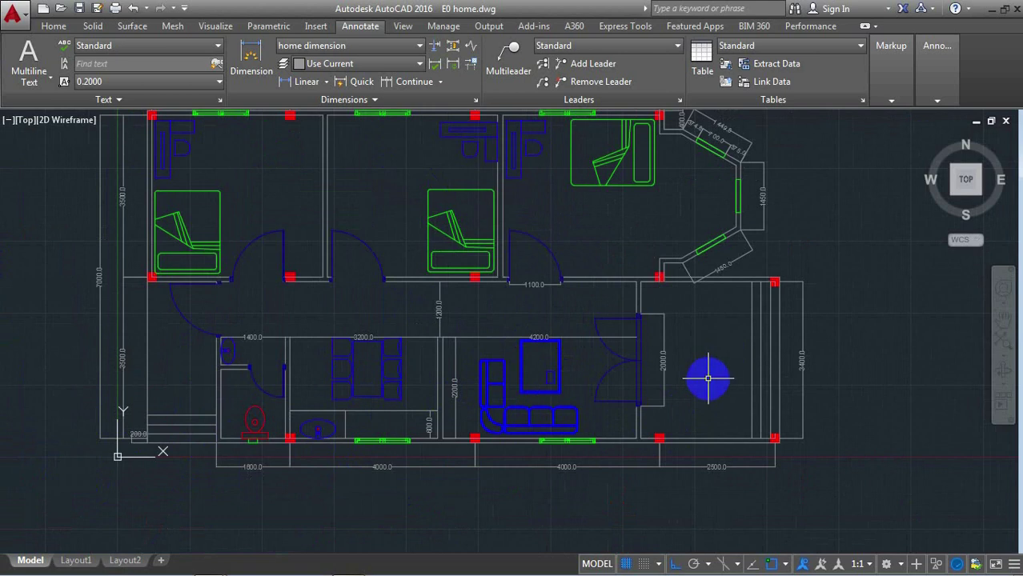
# Dimension the top-right bedroom window as 1200.0 above the wall.
pyautogui.scroll(-2, 709, 379)
pyautogui.scroll(2, 611, 215)
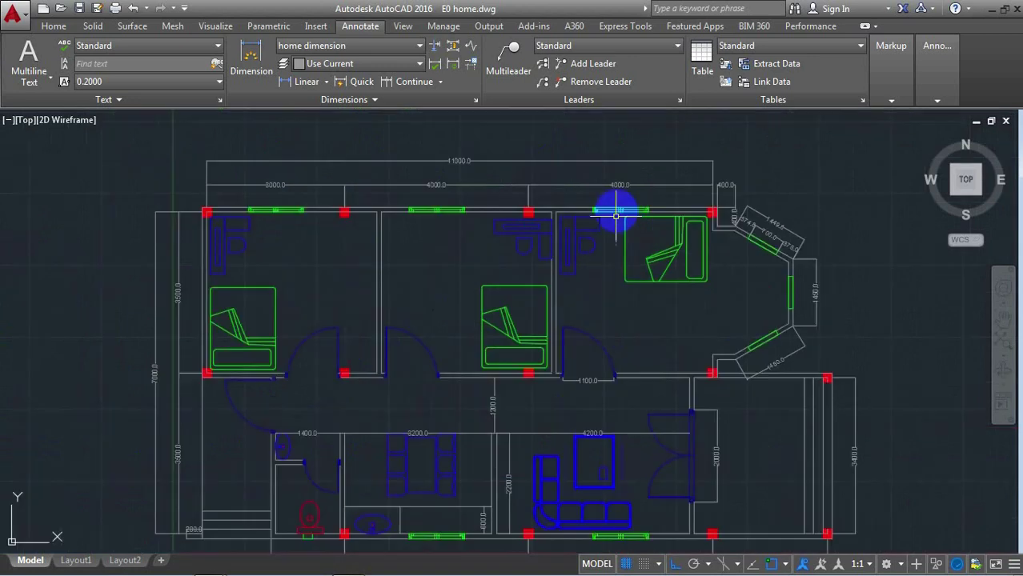
pyautogui.scroll(2, 611, 188)
pyautogui.scroll(3, 610, 183)
pyautogui.press('Return')
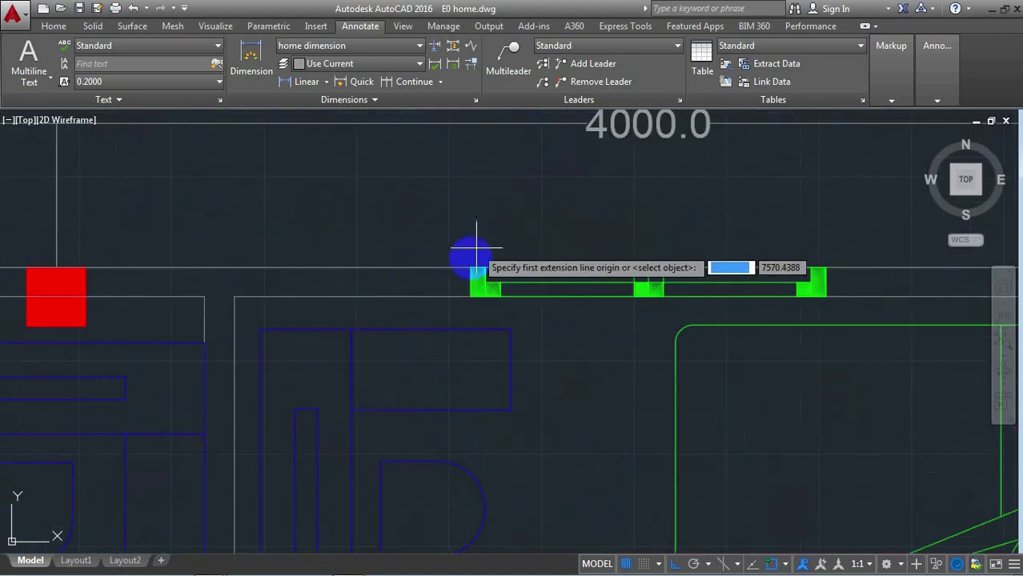
pyautogui.click(470, 267)
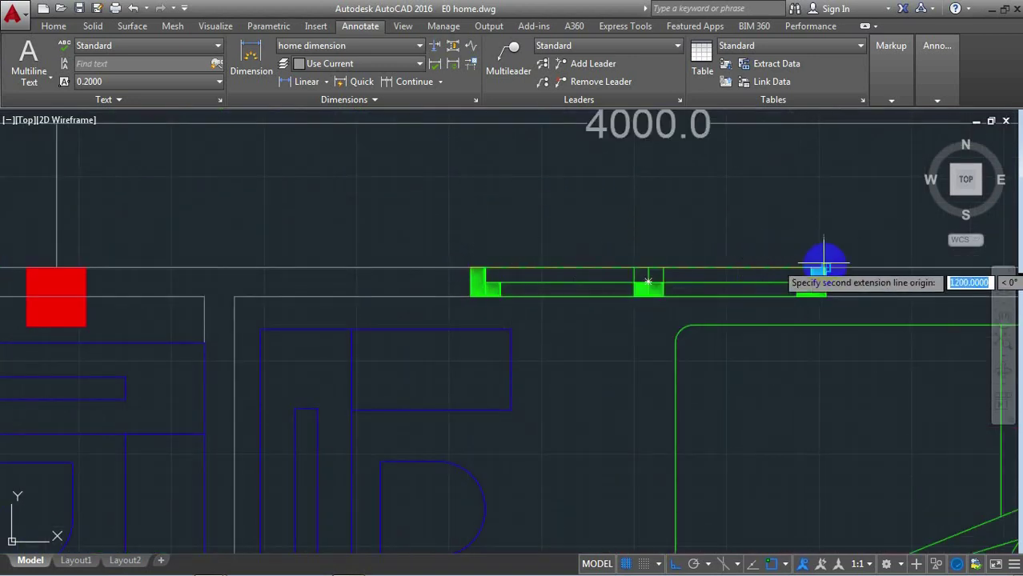
pyautogui.click(826, 267)
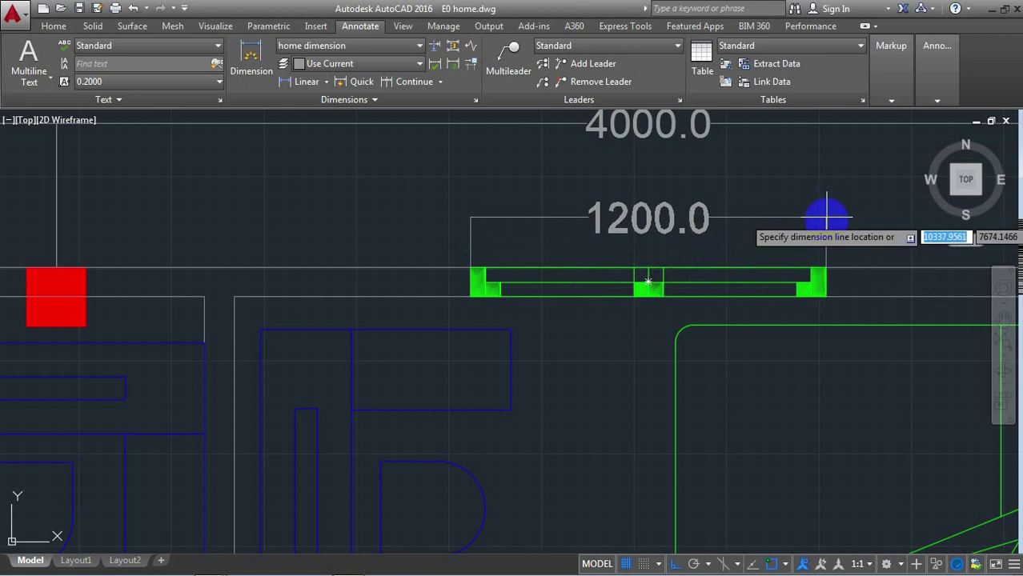
pyautogui.click(826, 218)
# Dimension the red column's width and depth as 200.0 each, above and to its right.
pyautogui.scroll(-2, 757, 219)
pyautogui.scroll(-2, 761, 220)
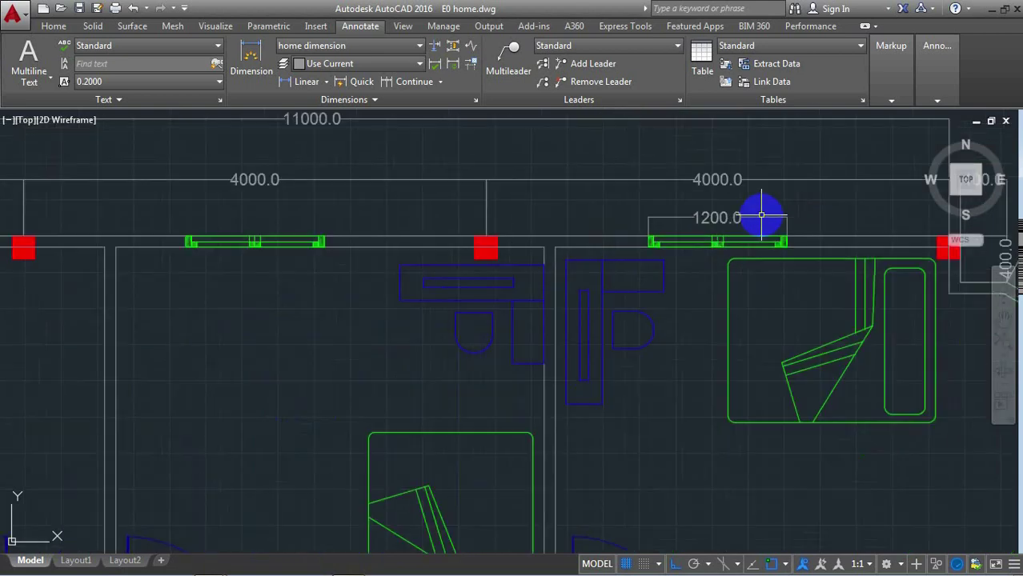
pyautogui.scroll(-2, 761, 216)
pyautogui.scroll(-2, 761, 217)
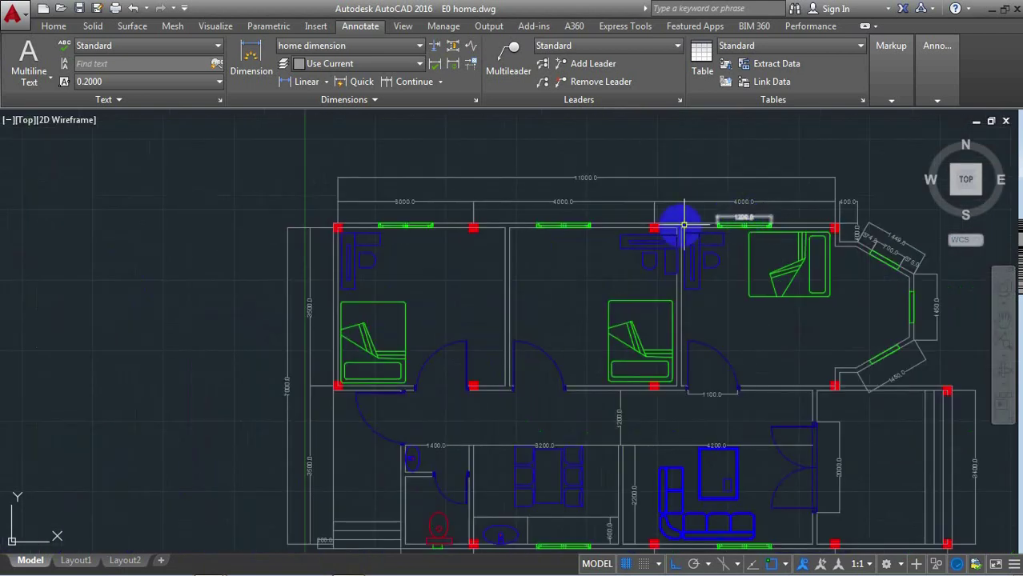
pyautogui.scroll(-2, 678, 222)
pyautogui.scroll(2, 881, 325)
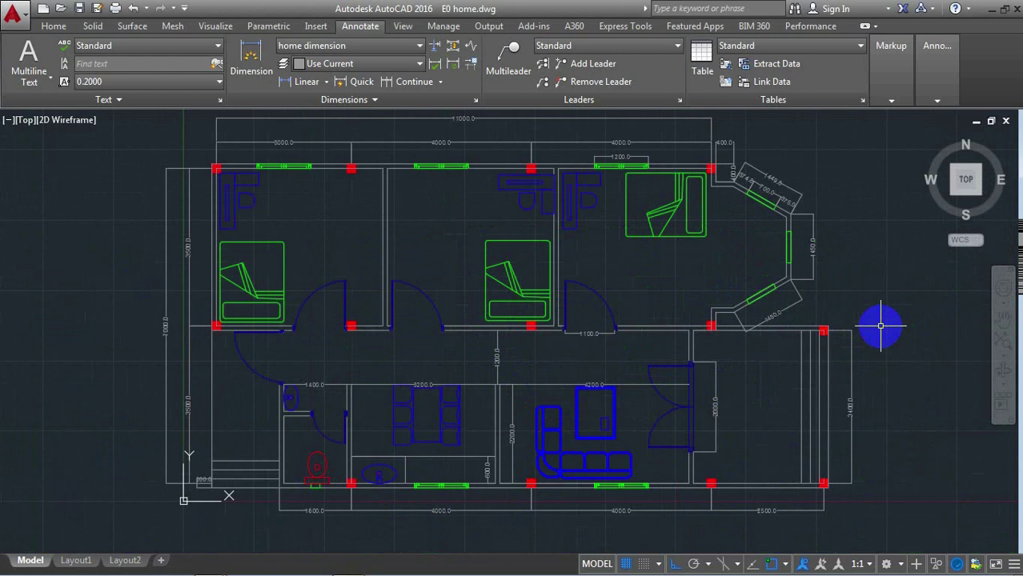
pyautogui.scroll(3, 854, 328)
pyautogui.scroll(2, 825, 331)
pyautogui.scroll(2, 776, 333)
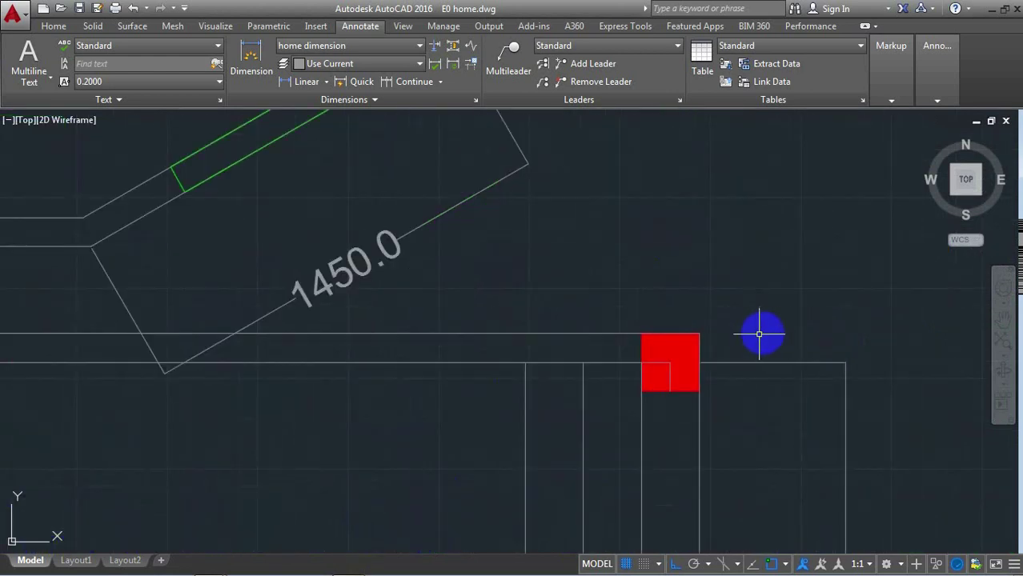
pyautogui.scroll(2, 759, 334)
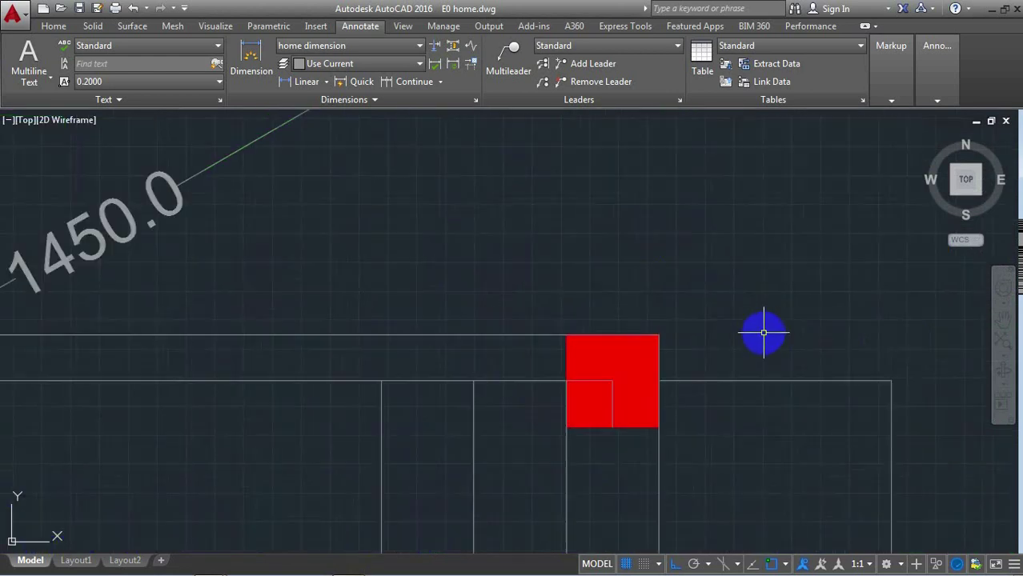
pyautogui.click(565, 336)
pyautogui.click(659, 336)
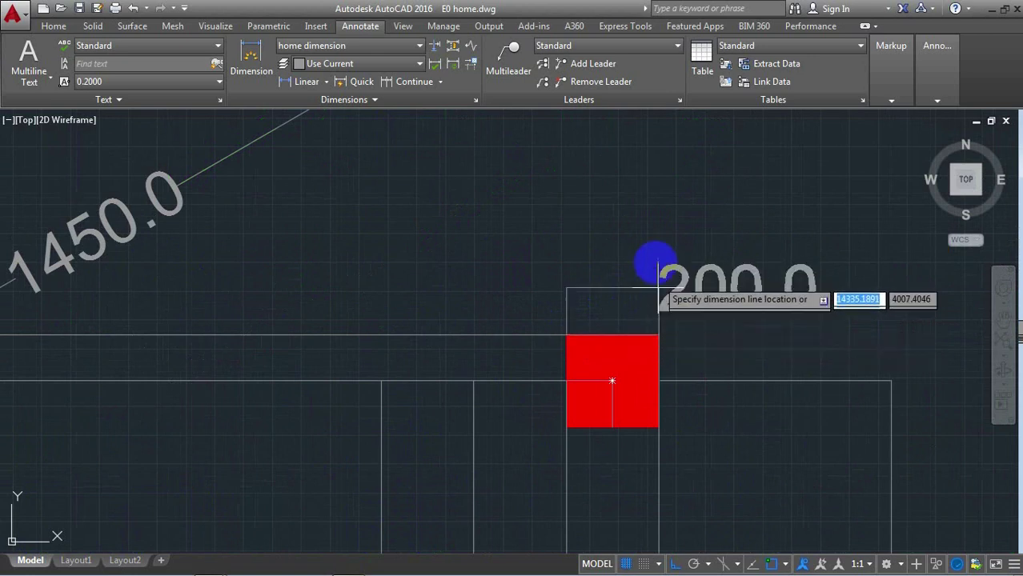
pyautogui.click(659, 215)
pyautogui.rightClick(667, 341)
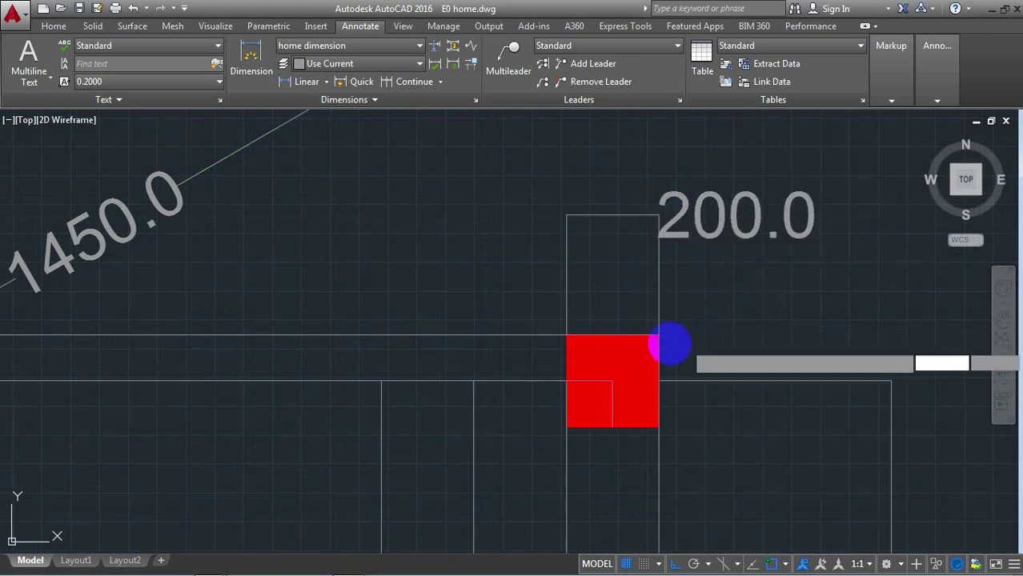
pyautogui.click(659, 337)
pyautogui.click(657, 428)
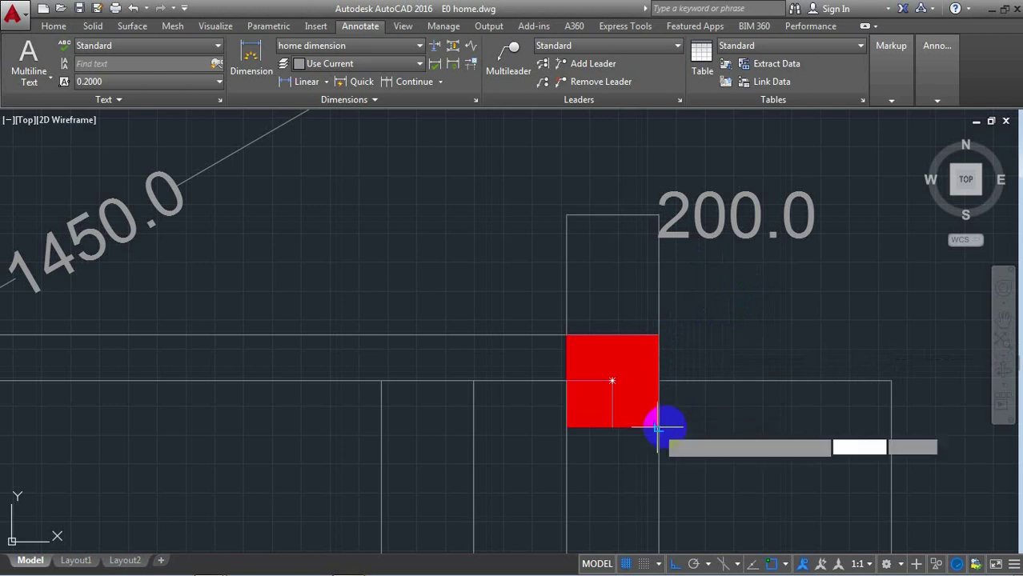
pyautogui.click(842, 403)
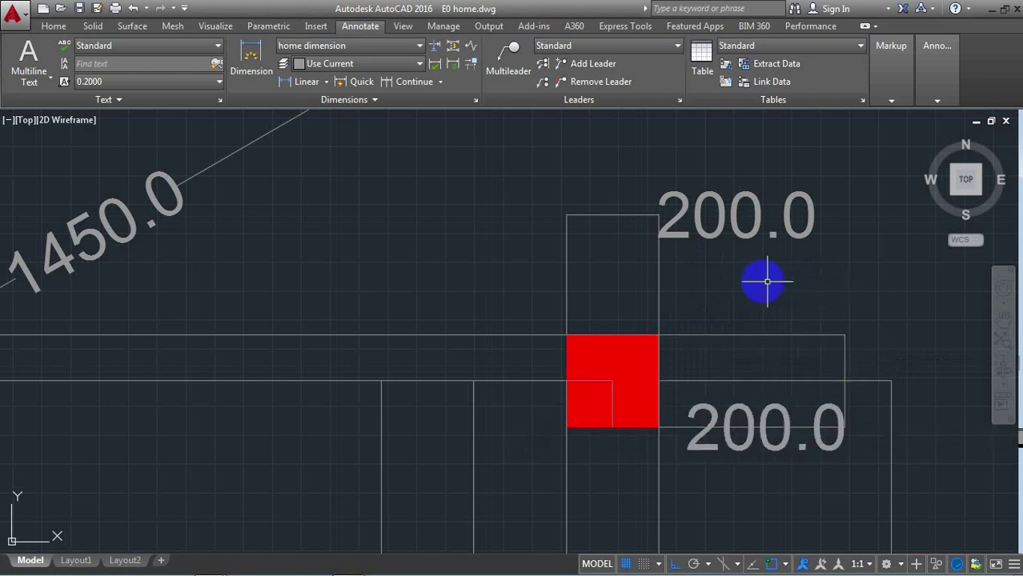
pyautogui.scroll(-4, 714, 279)
pyautogui.scroll(-2, 715, 279)
pyautogui.scroll(-2, 715, 279)
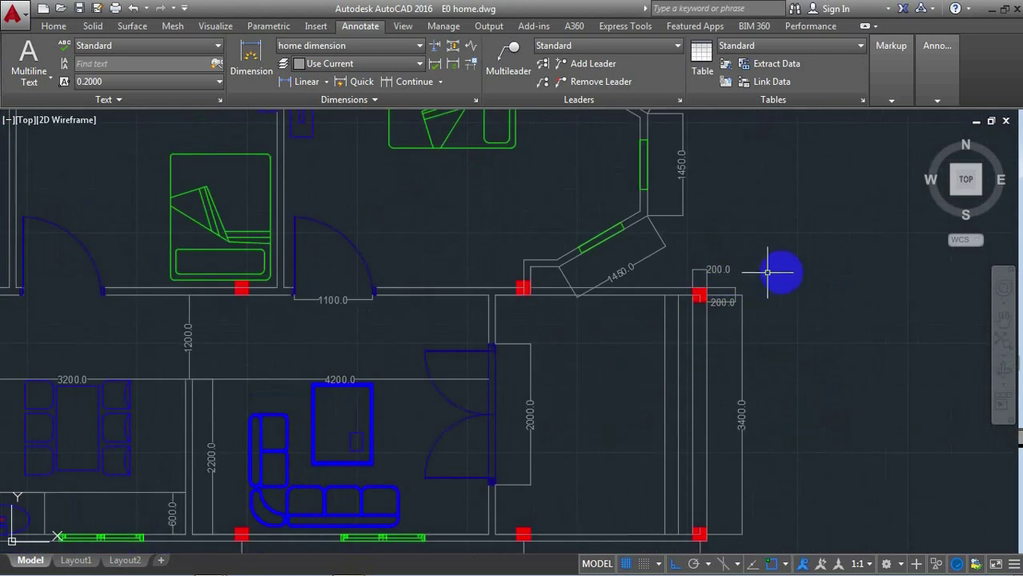
pyautogui.scroll(-2, 784, 272)
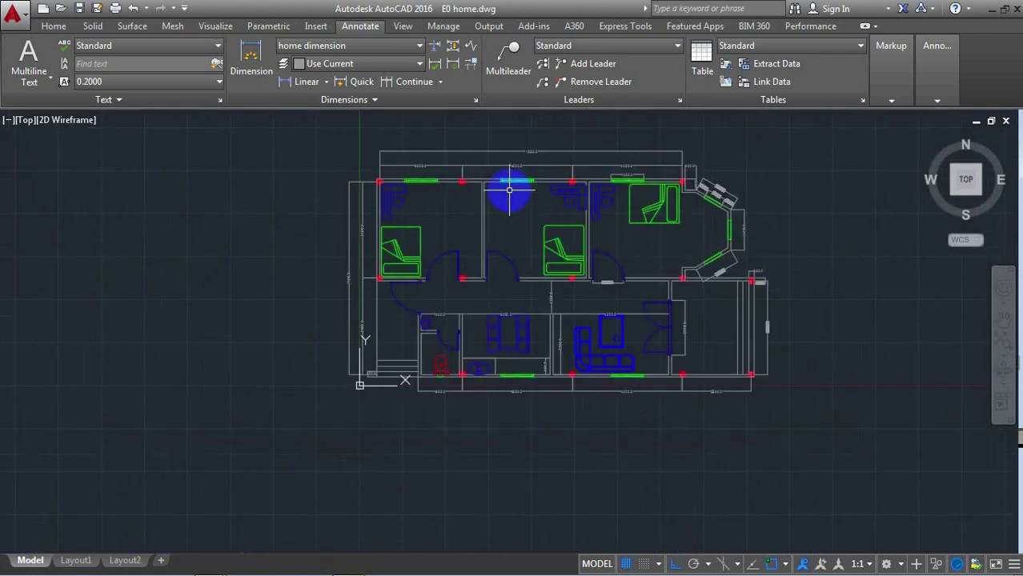
pyautogui.scroll(2, 510, 189)
pyautogui.moveTo(541, 240); pyautogui.dragTo(476, 240, button='middle')
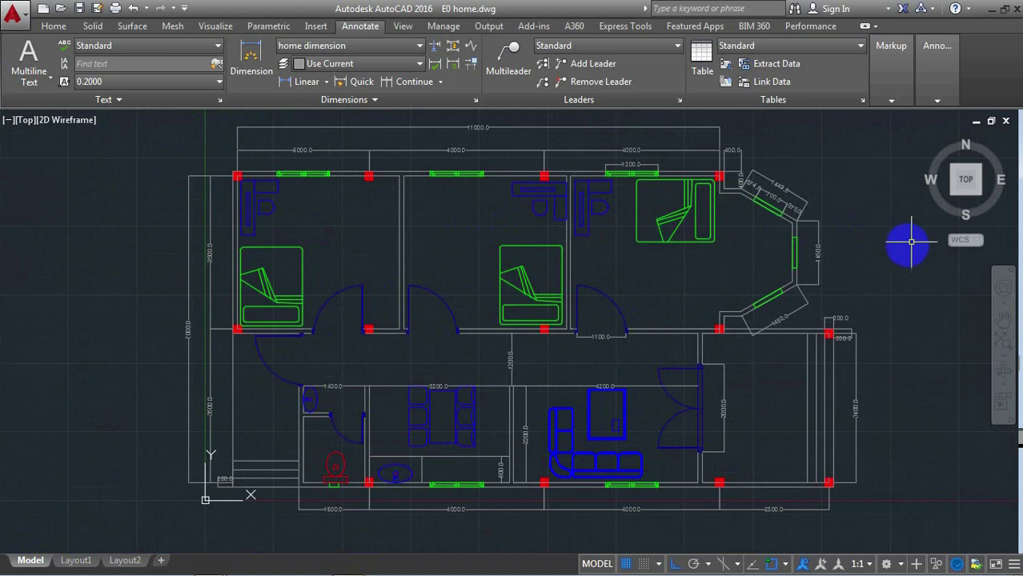